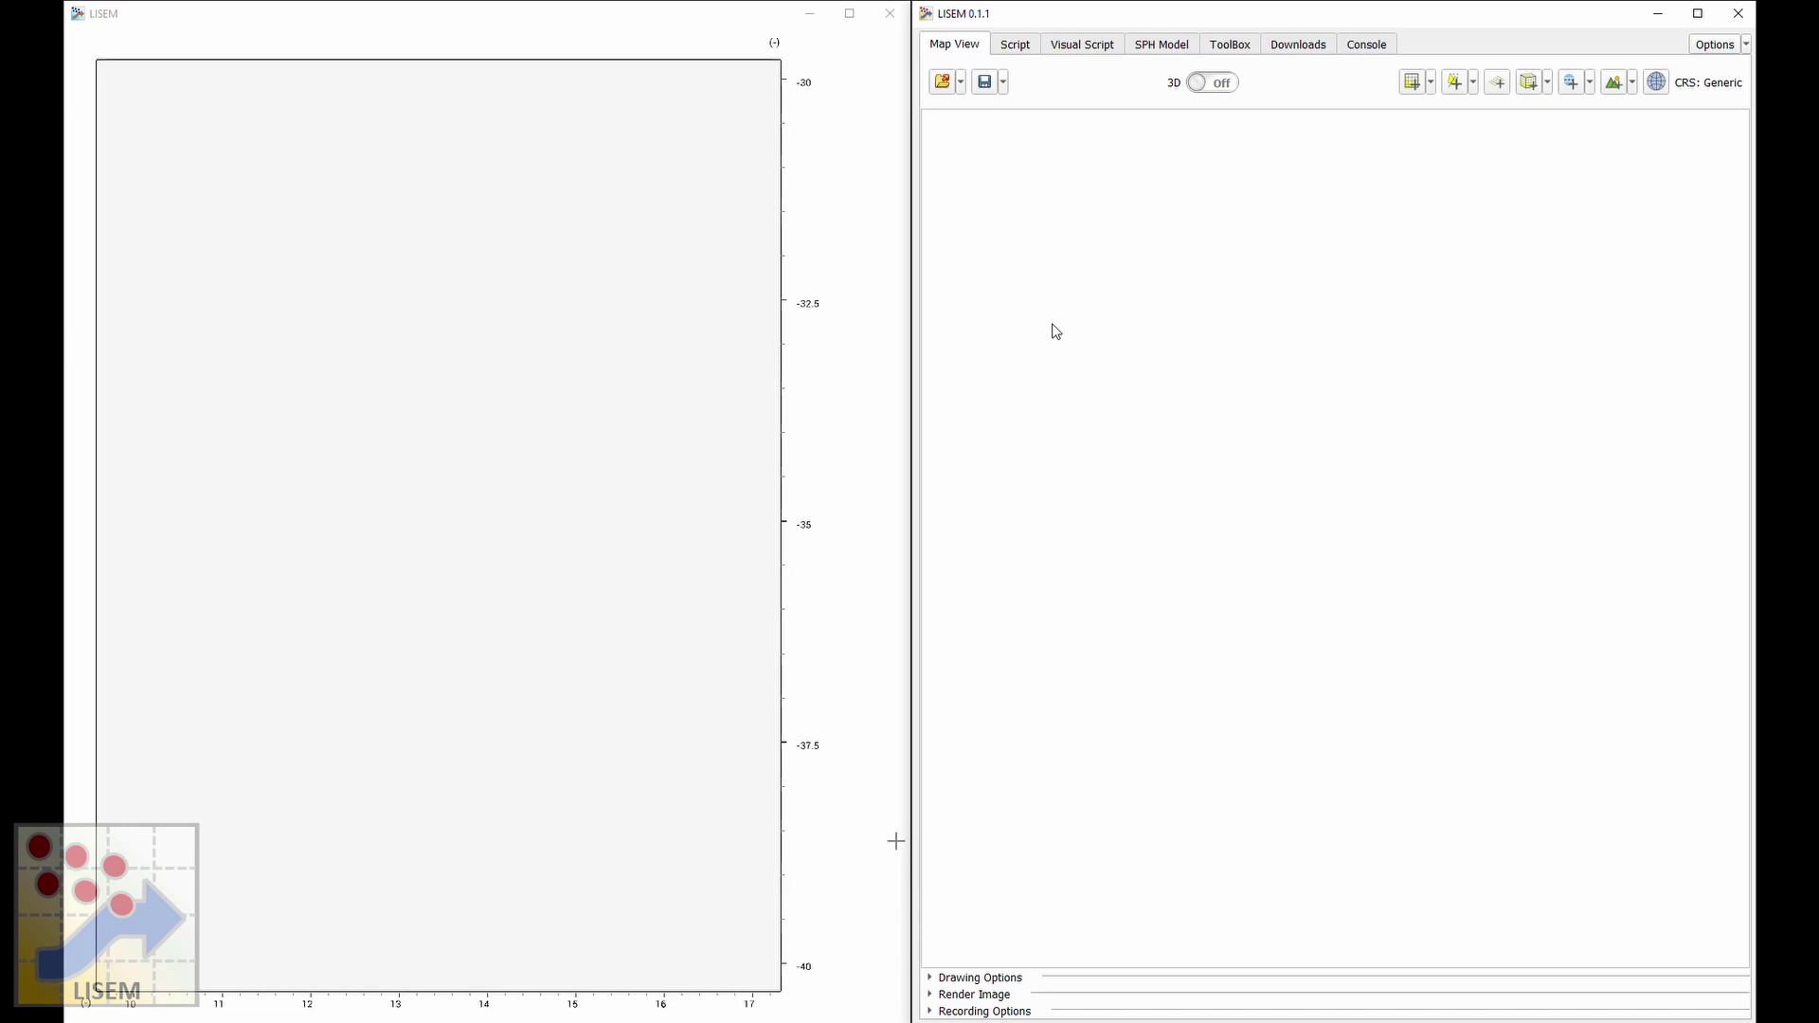
# Switch LISEM to the Script tab to show the C:/geo file browser and command console.
pyautogui.click(1014, 45)
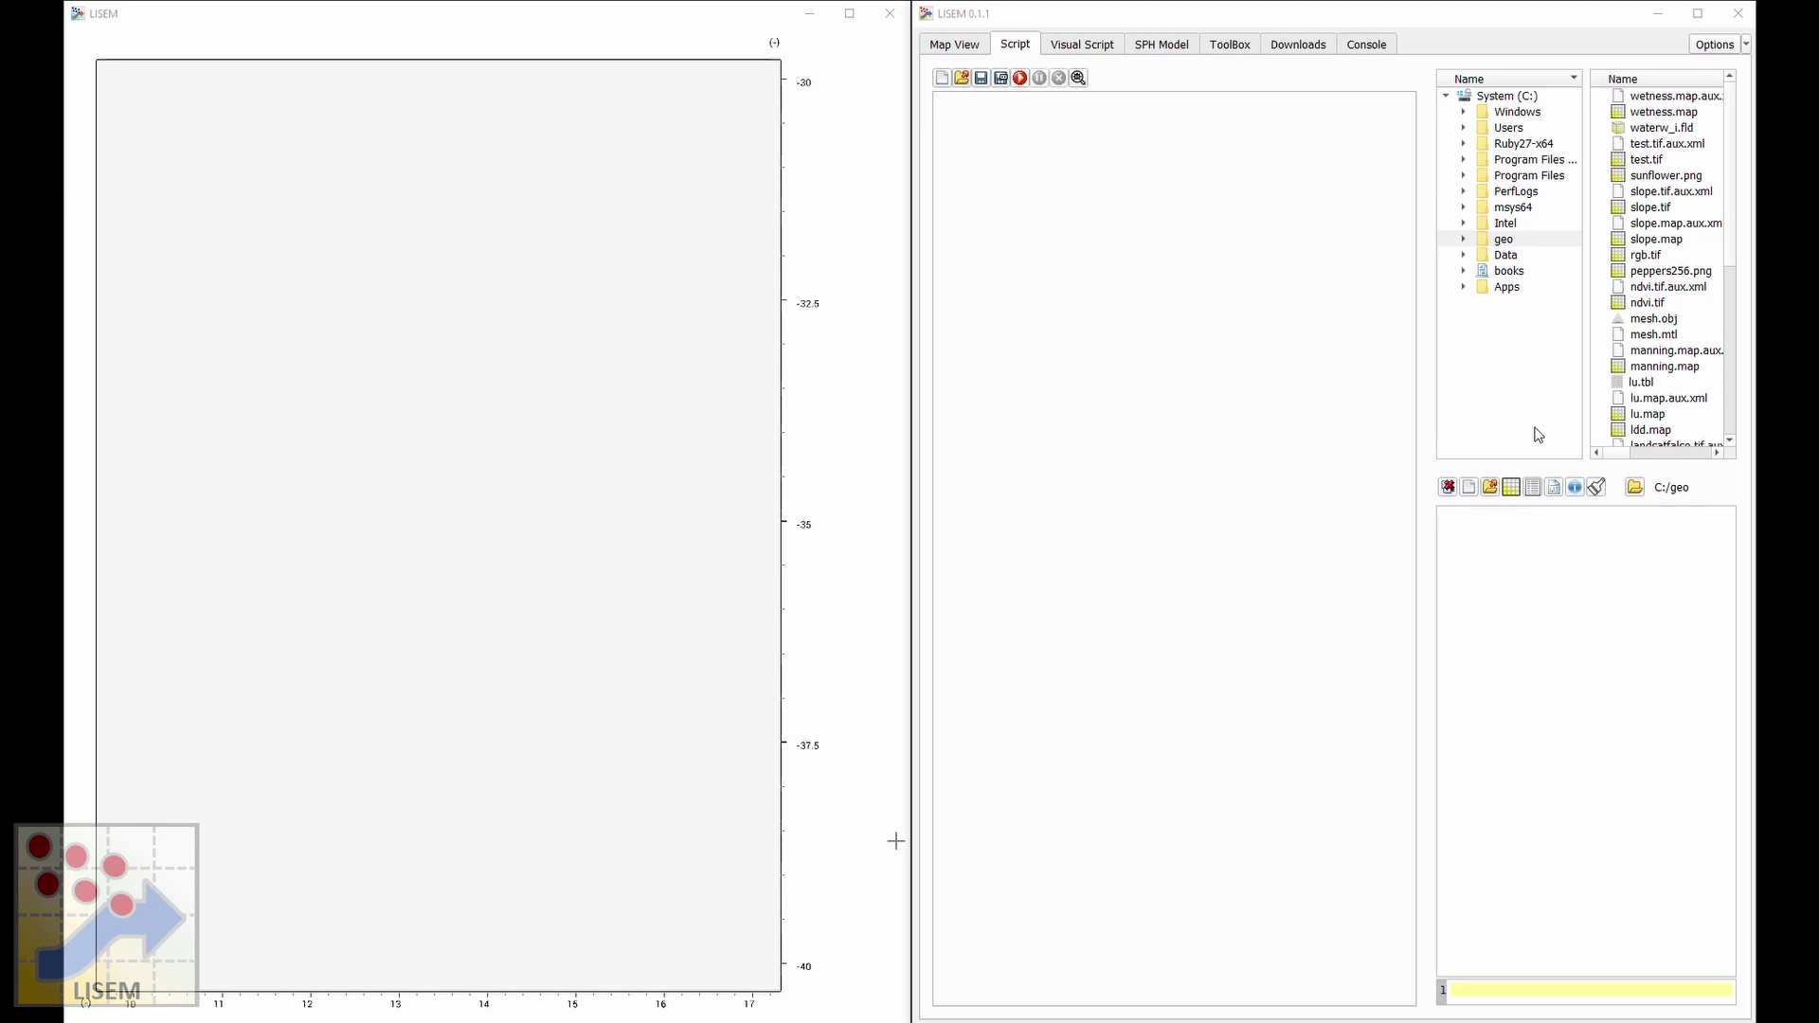
# Open dem.tif from the C:/geo folder in the map window.
pyautogui.click(1497, 242)
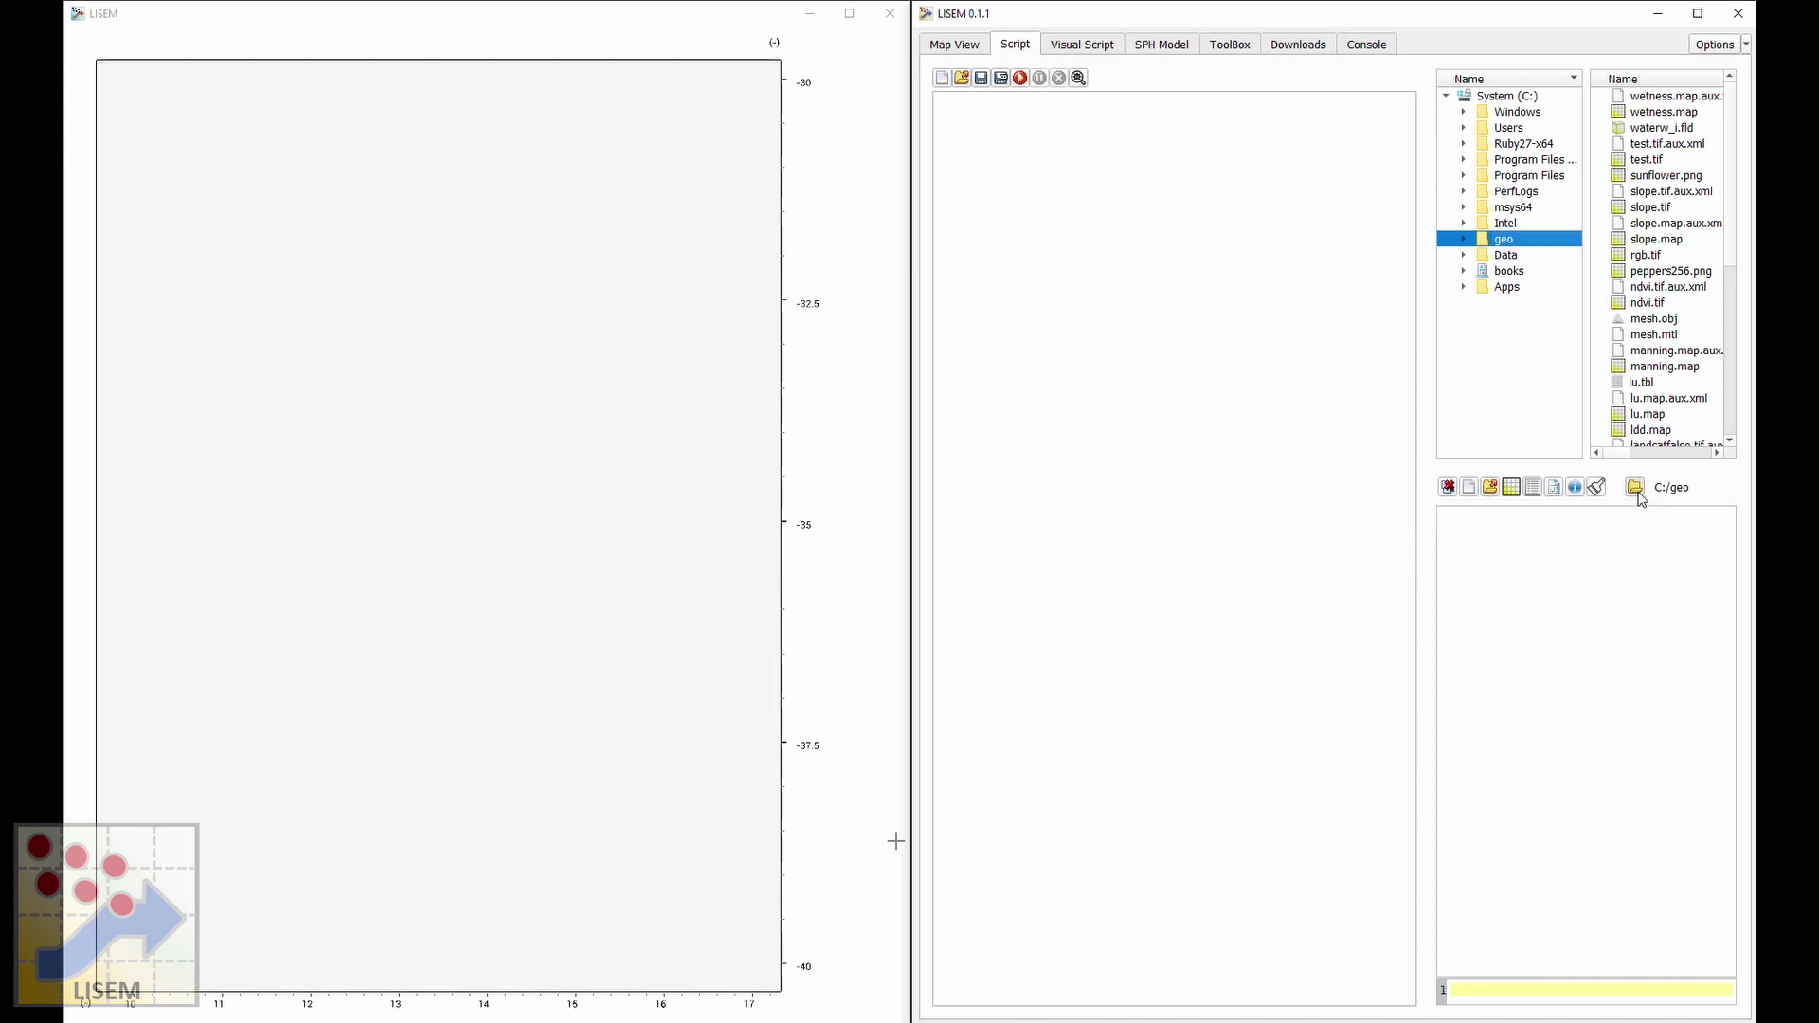
pyautogui.click(1555, 997)
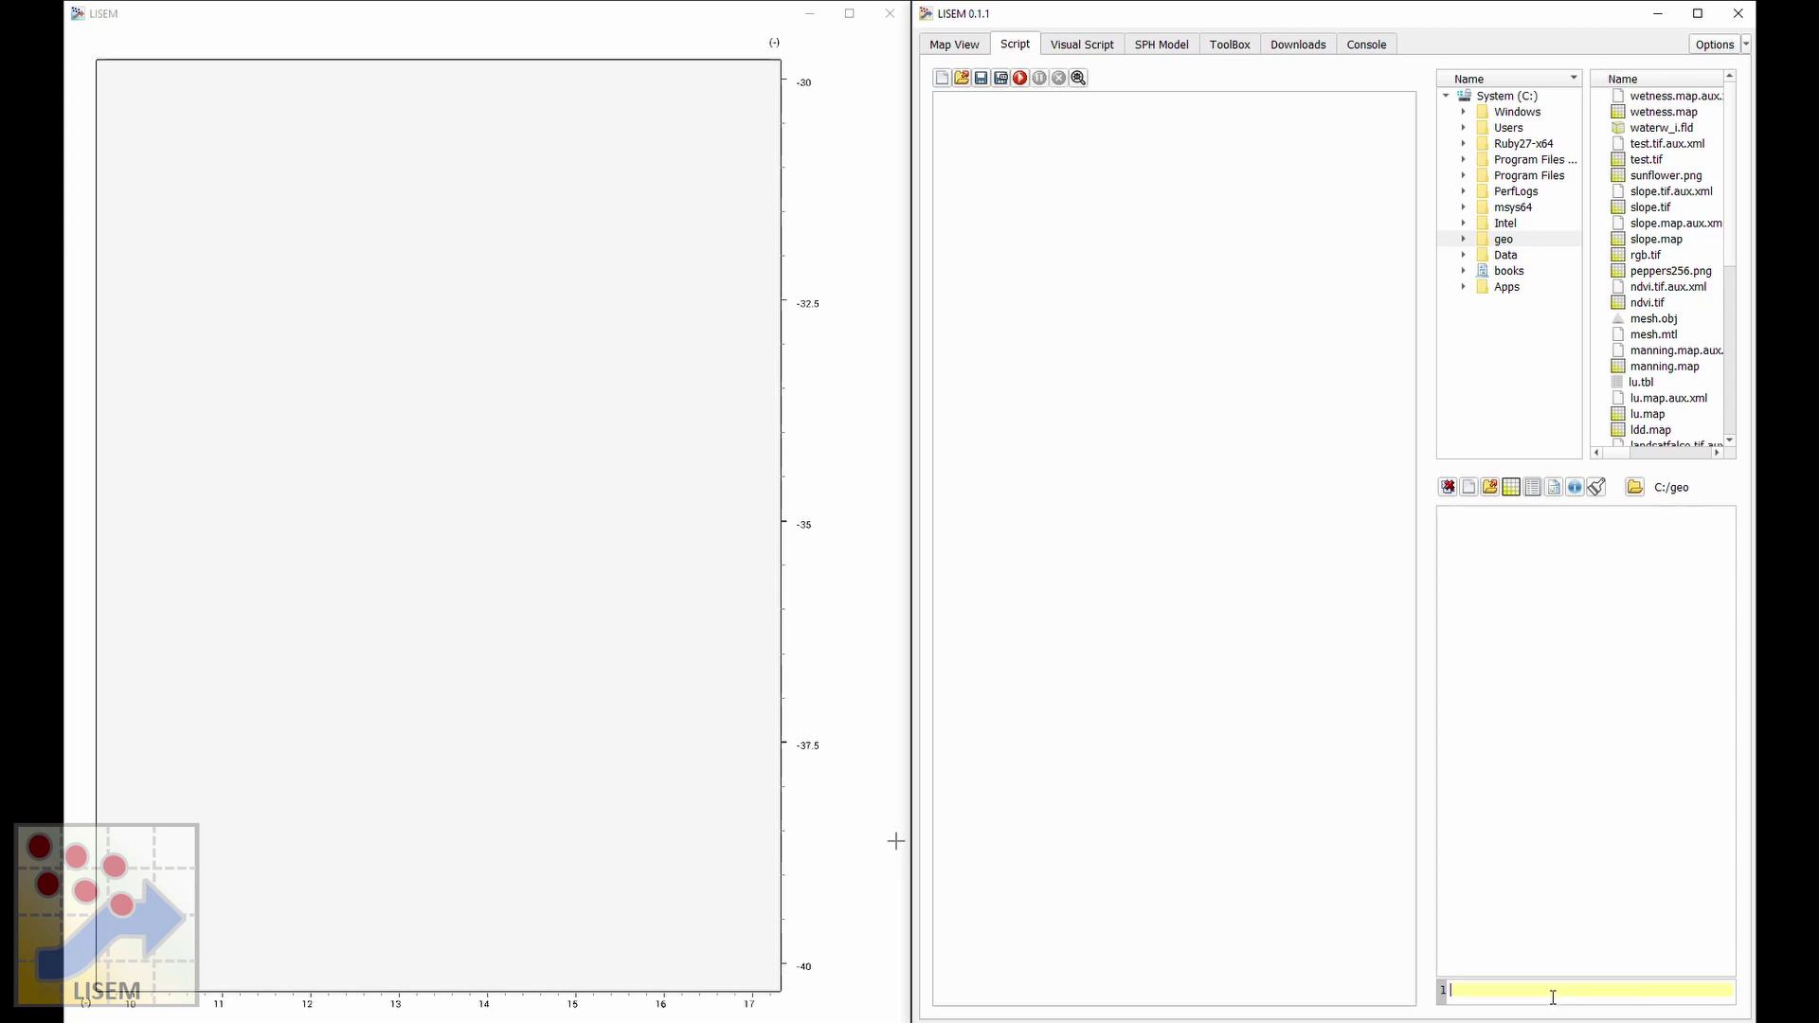
pyautogui.click(896, 840)
pyautogui.click(1485, 602)
pyautogui.scroll(-6, 1646, 239)
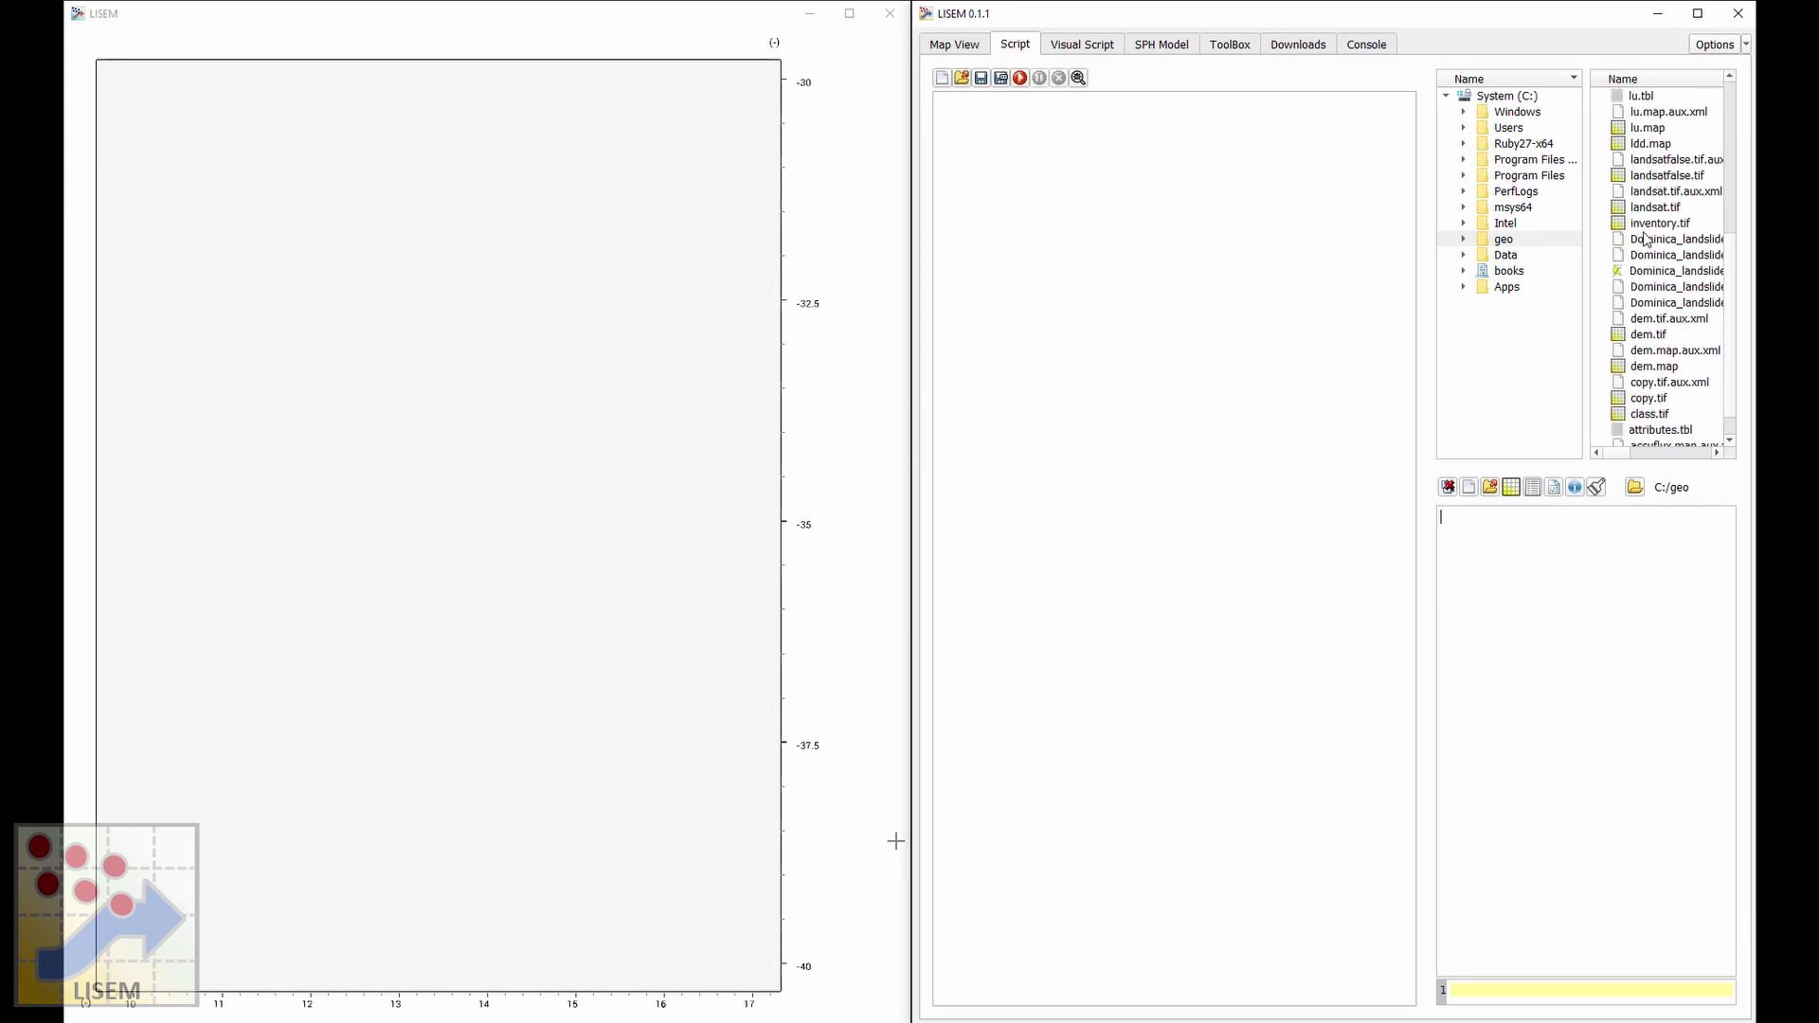
pyautogui.scroll(-1, 1646, 239)
pyautogui.click(1649, 305)
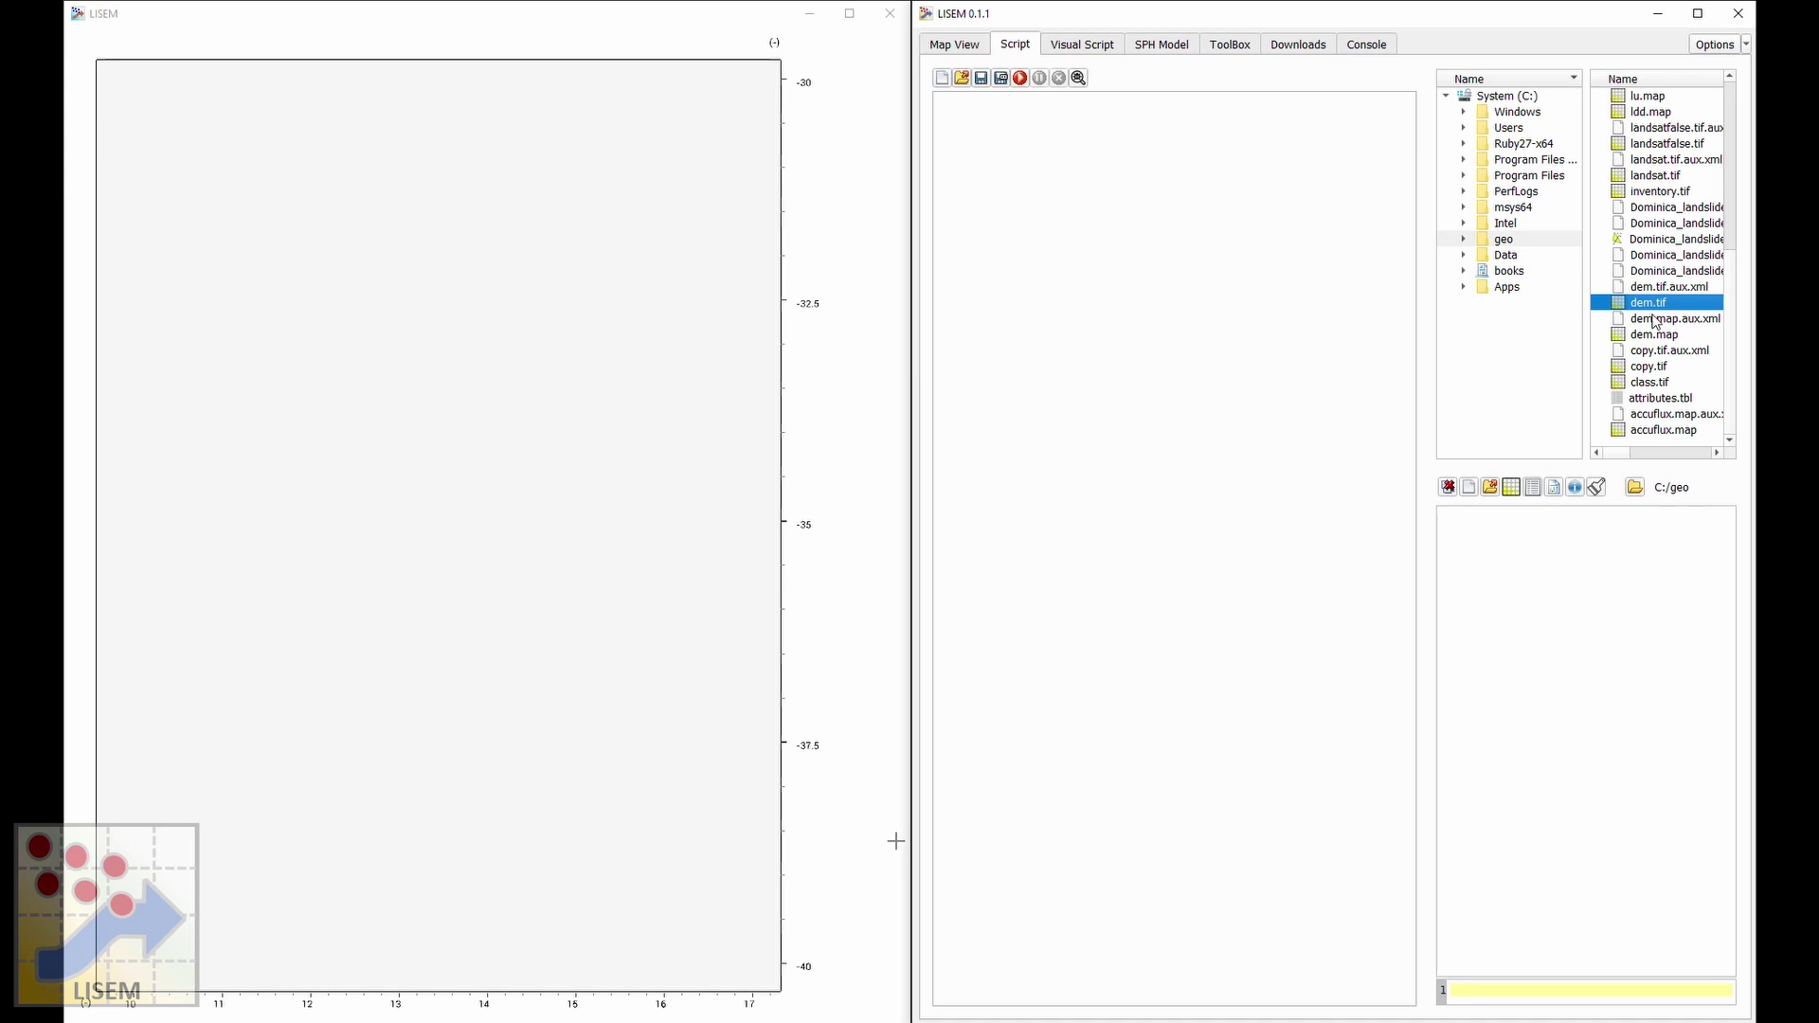
pyautogui.doubleClick(1650, 306)
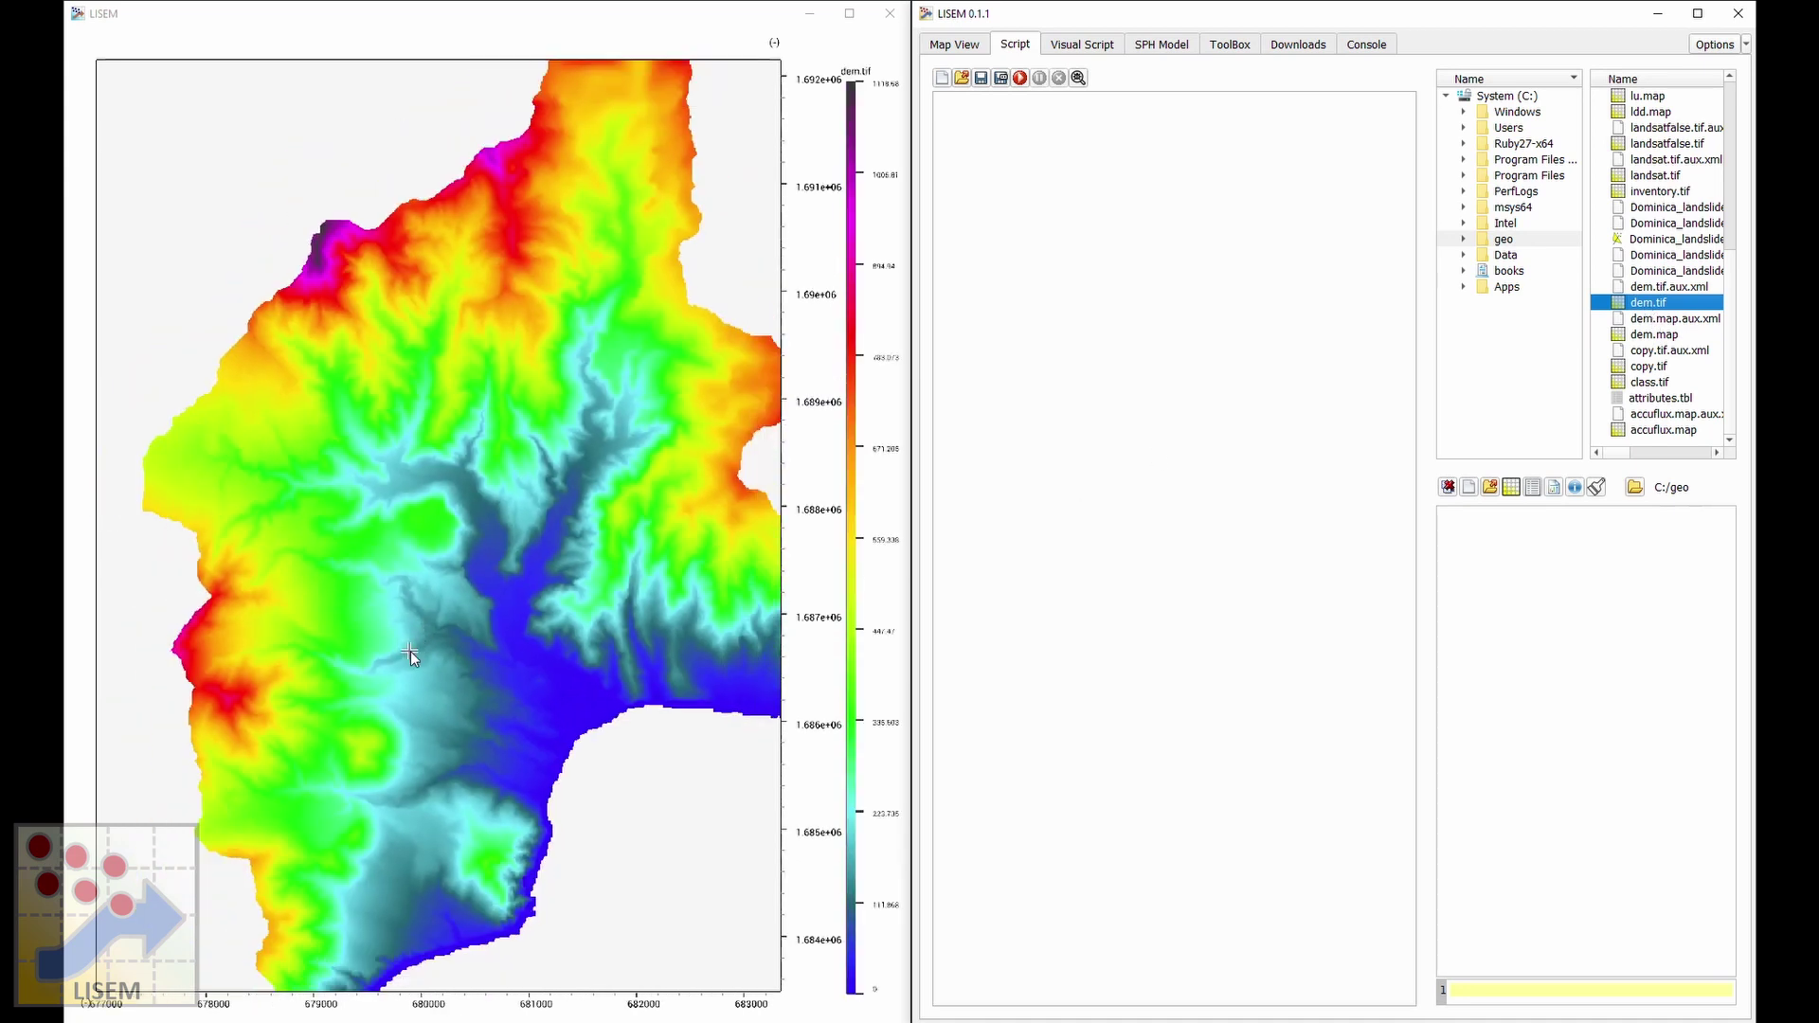
# Render dem.tif as a grey hillshade using the HS option in Map View.
pyautogui.scroll(-2, 411, 651)
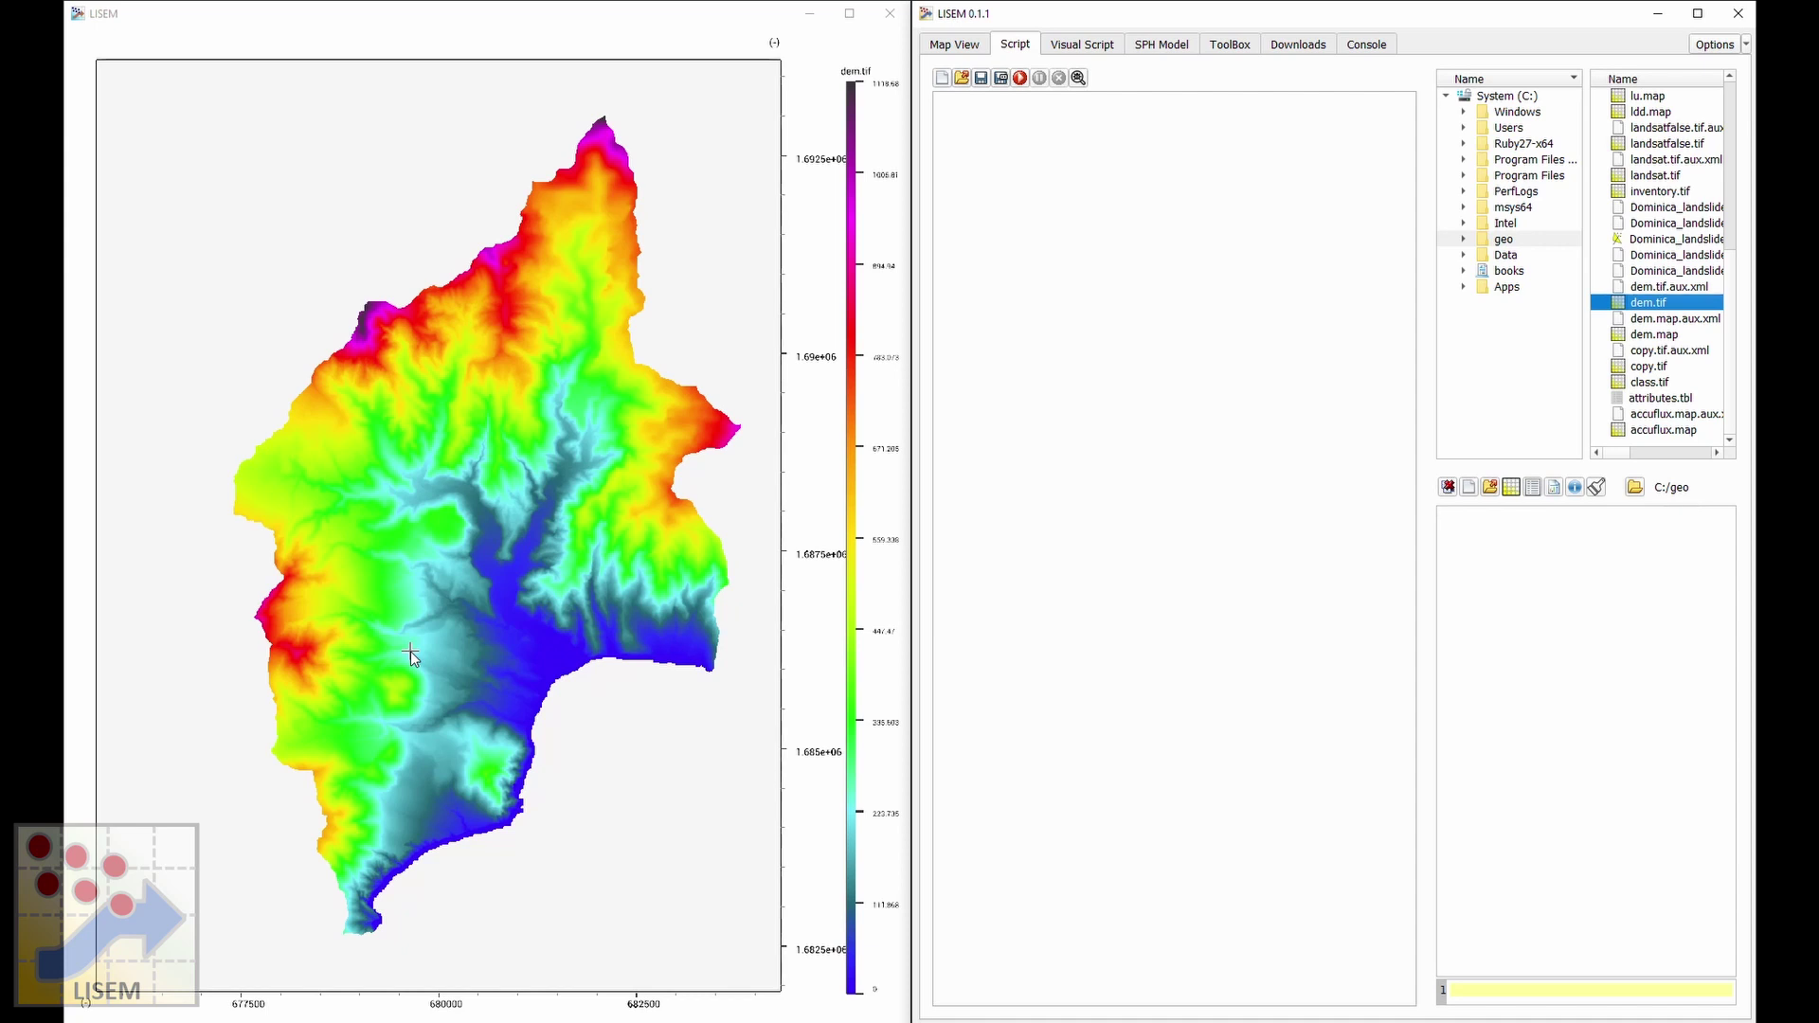
pyautogui.click(971, 50)
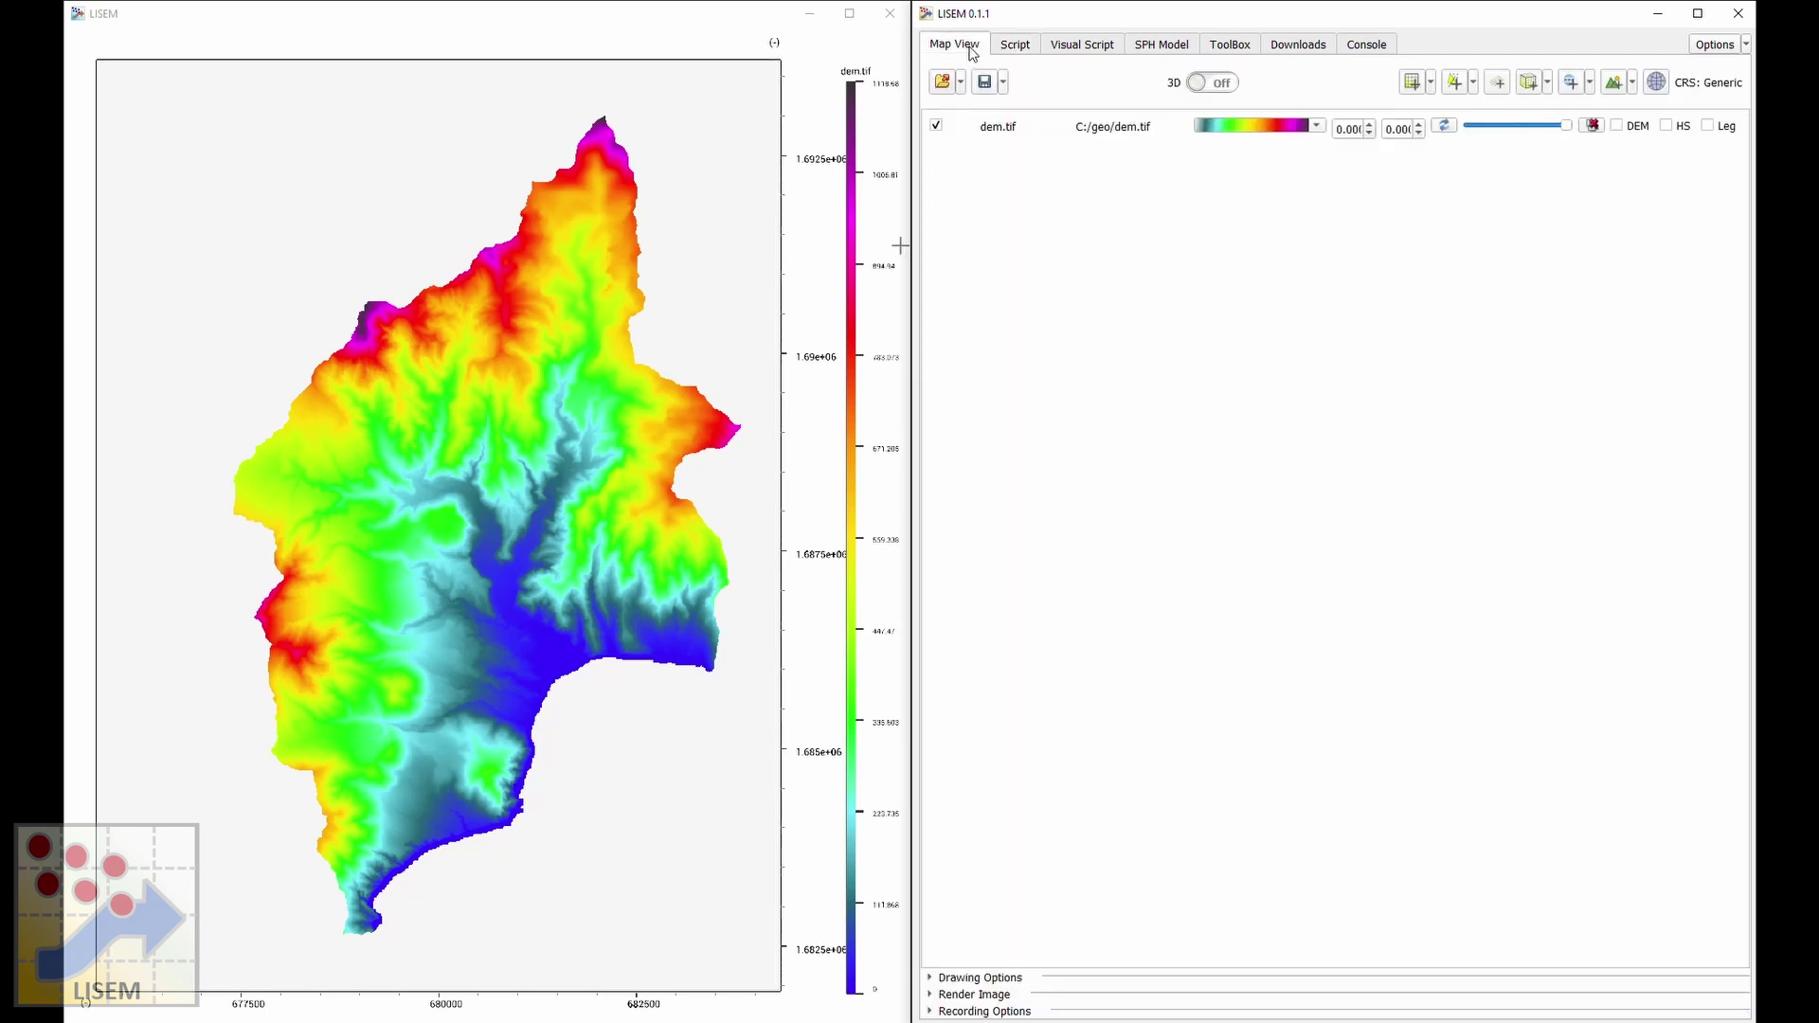
pyautogui.click(1665, 127)
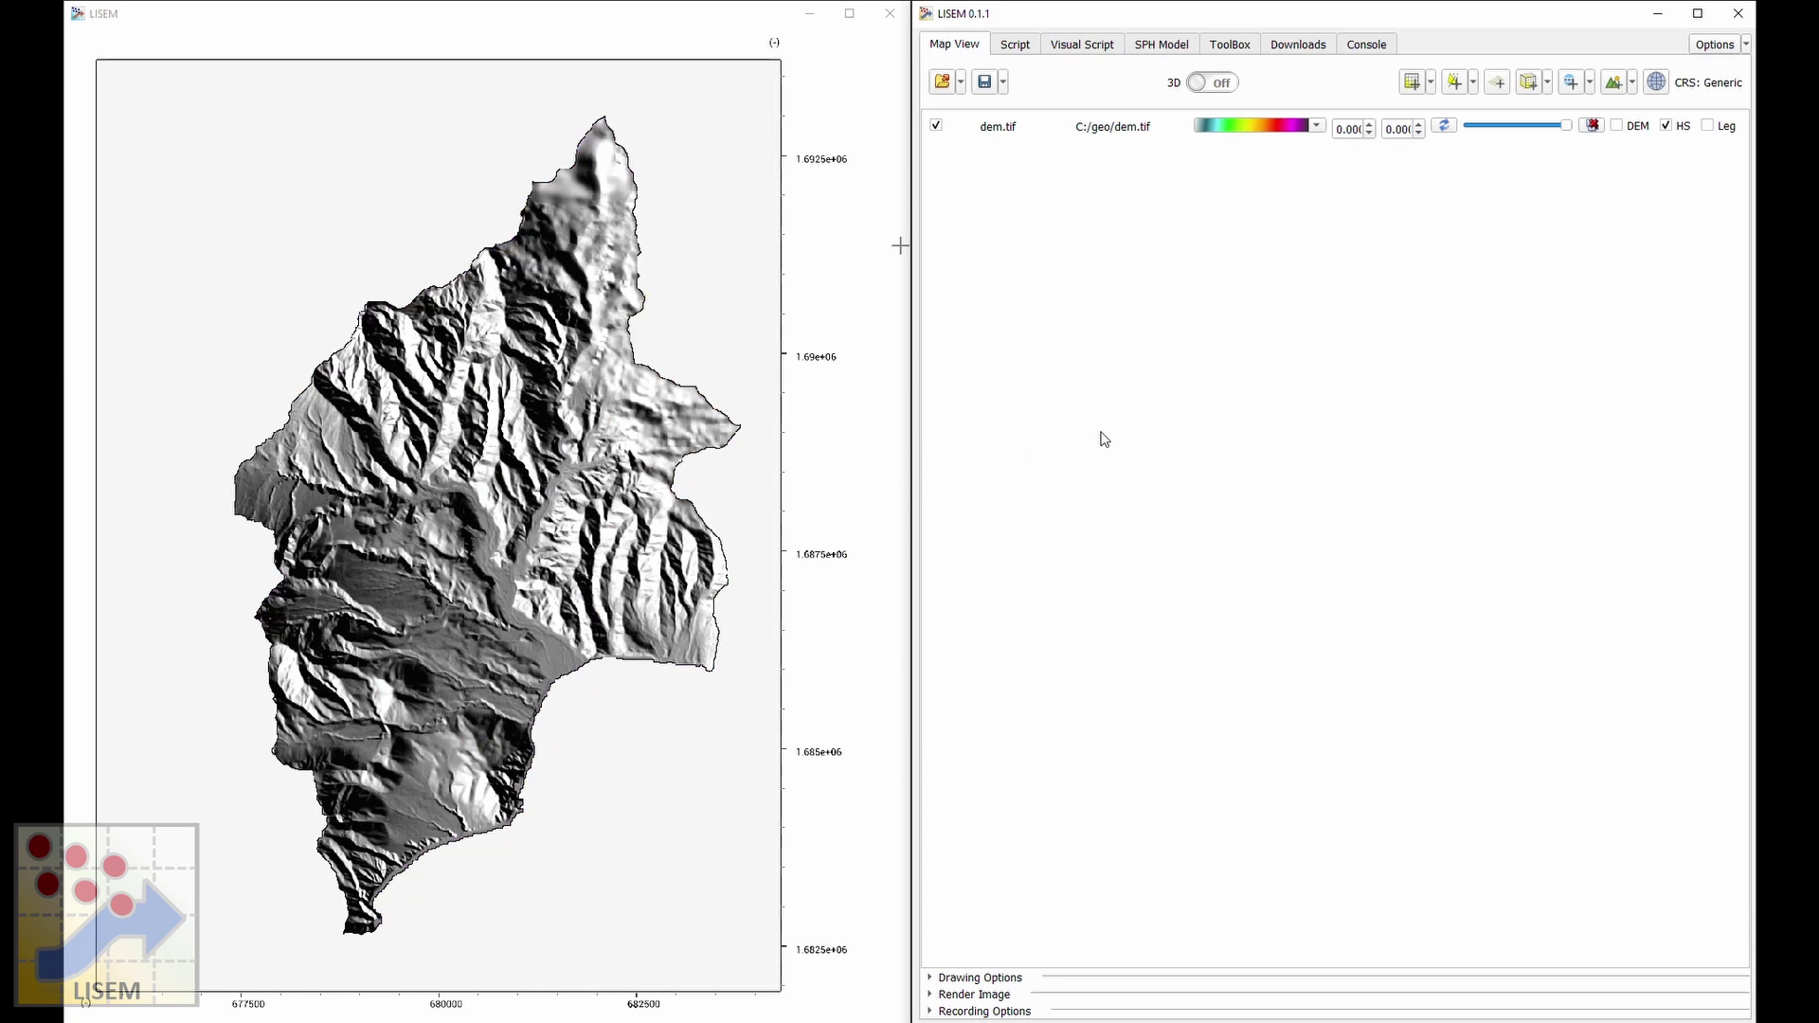
pyautogui.click(1025, 48)
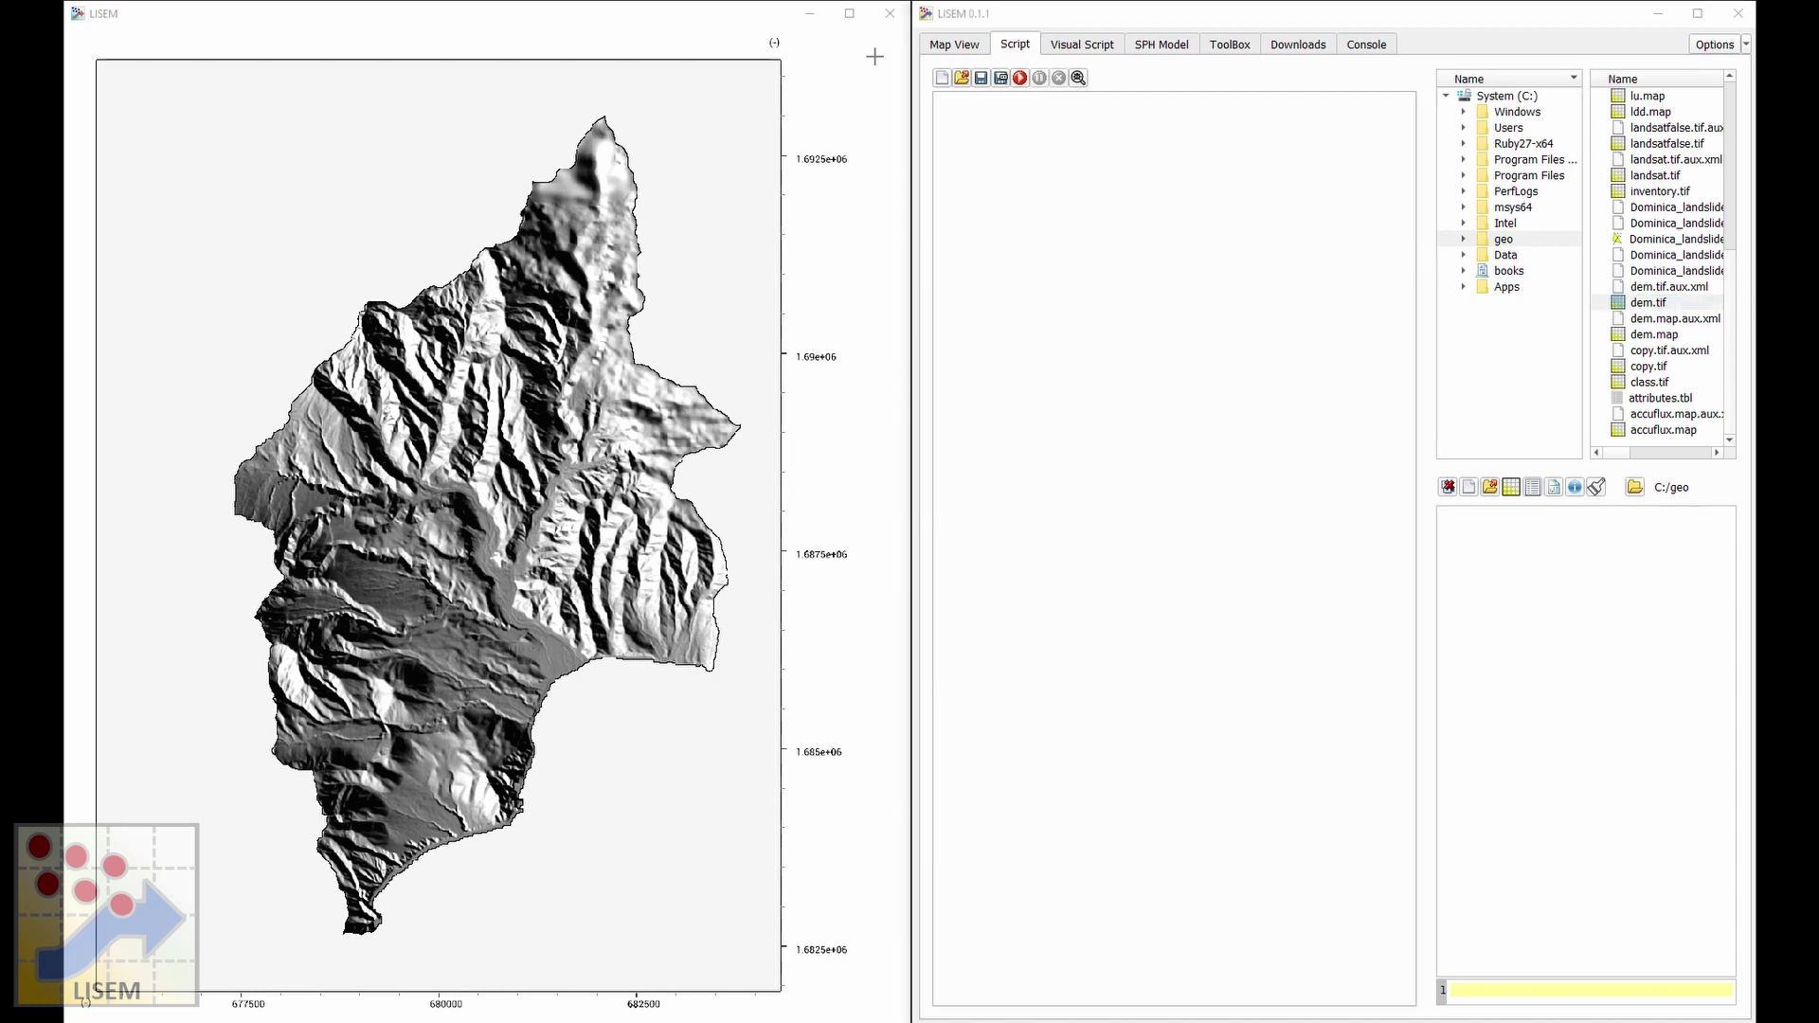
# Run slope.map = Slope(dem.tif) and display slope.map in the map window.
pyautogui.click(1480, 990)
pyautogui.write('slope.map = Slope(dem.tif)')
pyautogui.press('Return')
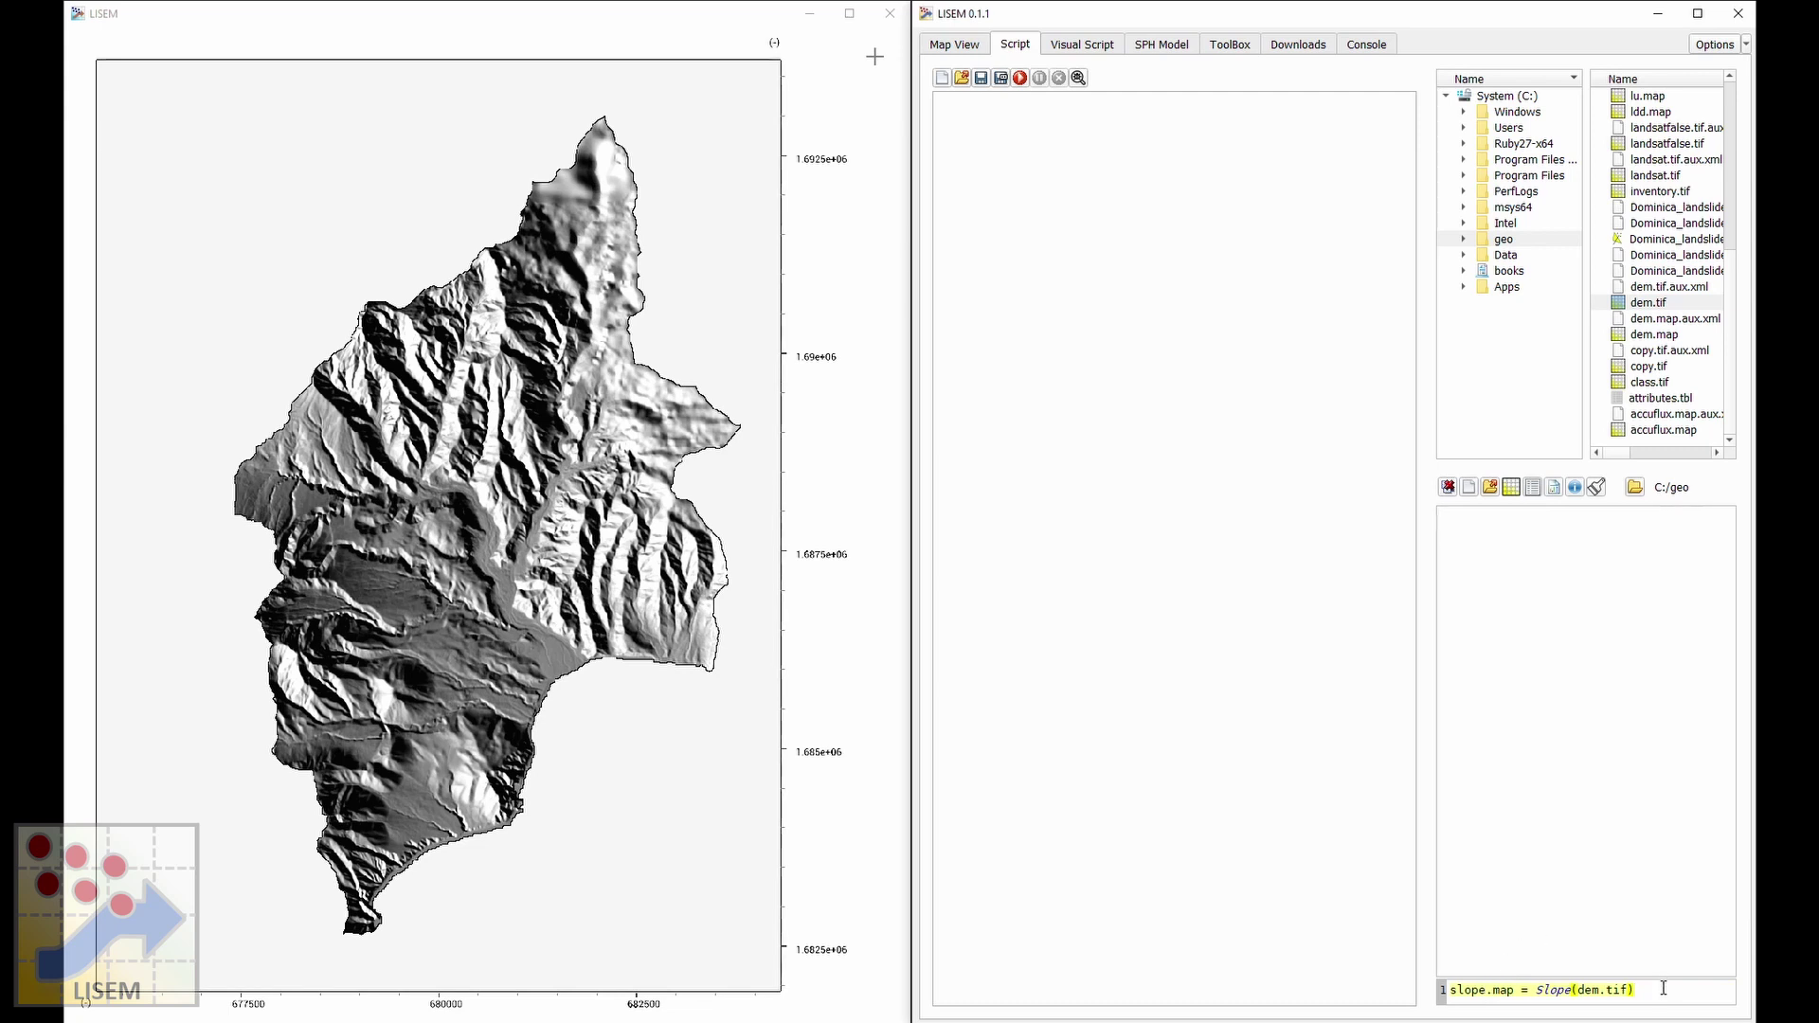
pyautogui.moveTo(1536, 990); pyautogui.dragTo(1626, 988)
pyautogui.click(1674, 991)
pyautogui.moveTo(1517, 991); pyautogui.dragTo(1449, 991)
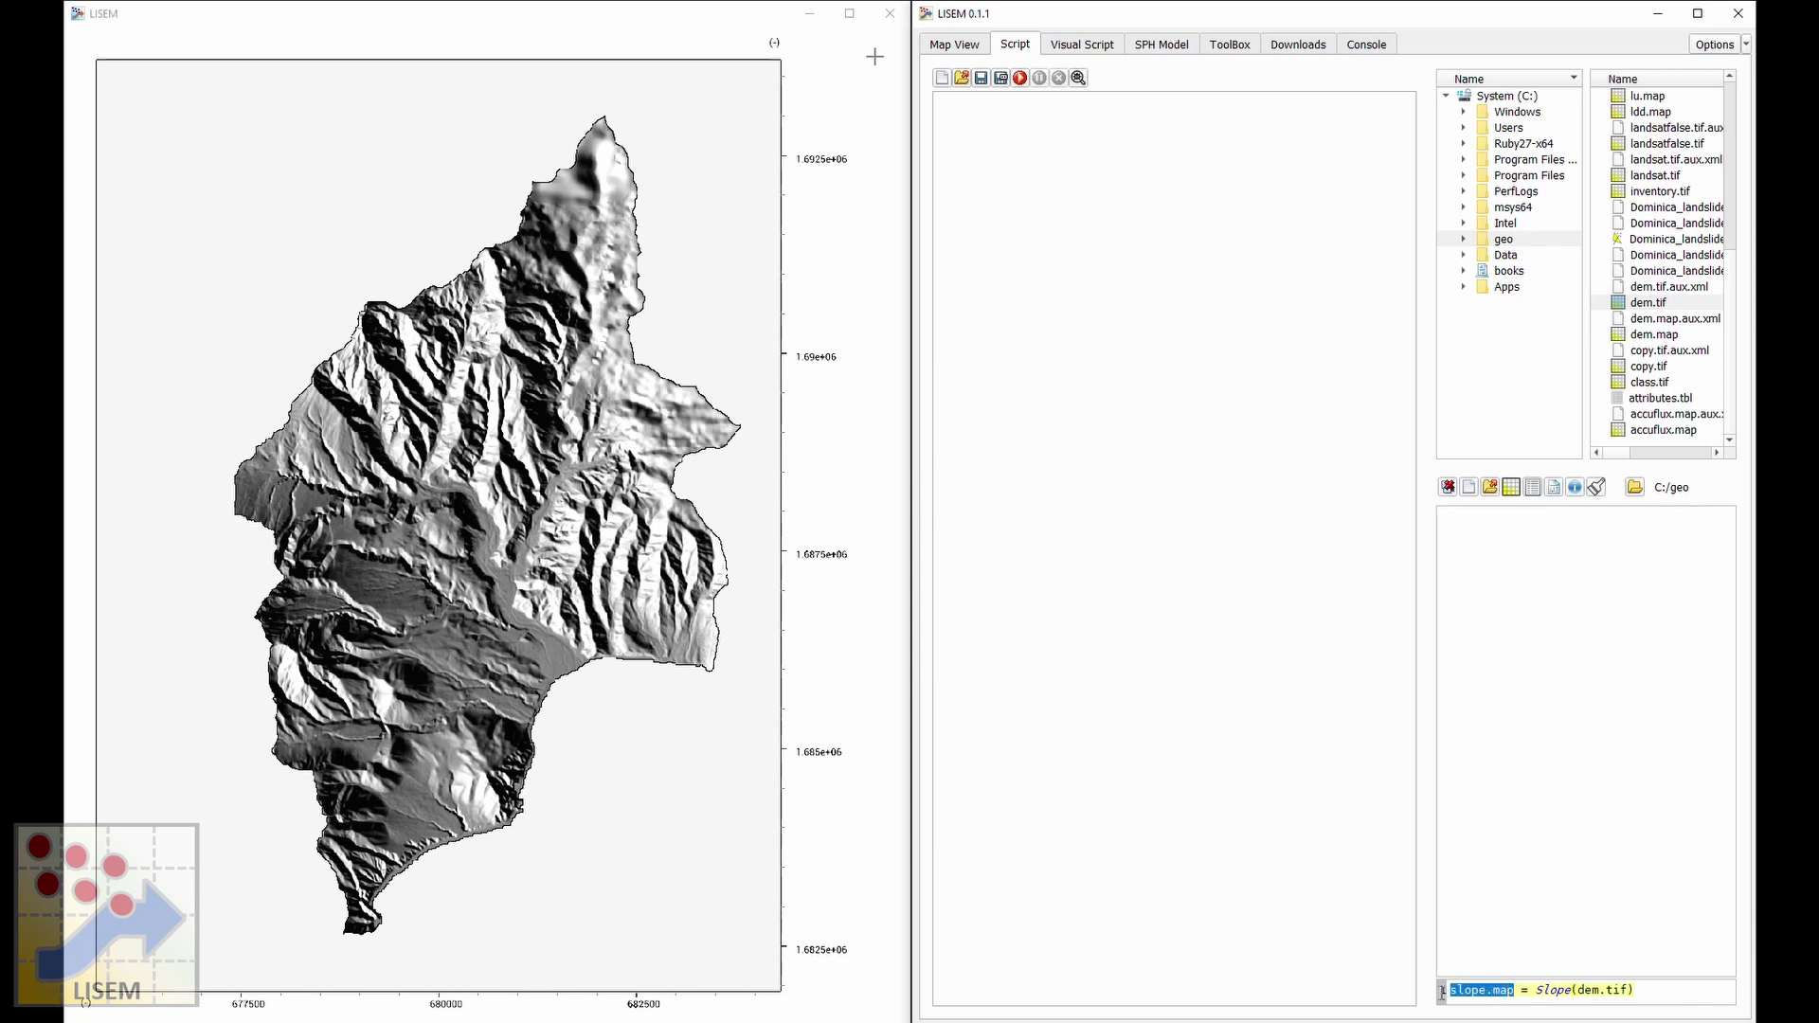
pyautogui.click(1679, 994)
pyautogui.press('Return')
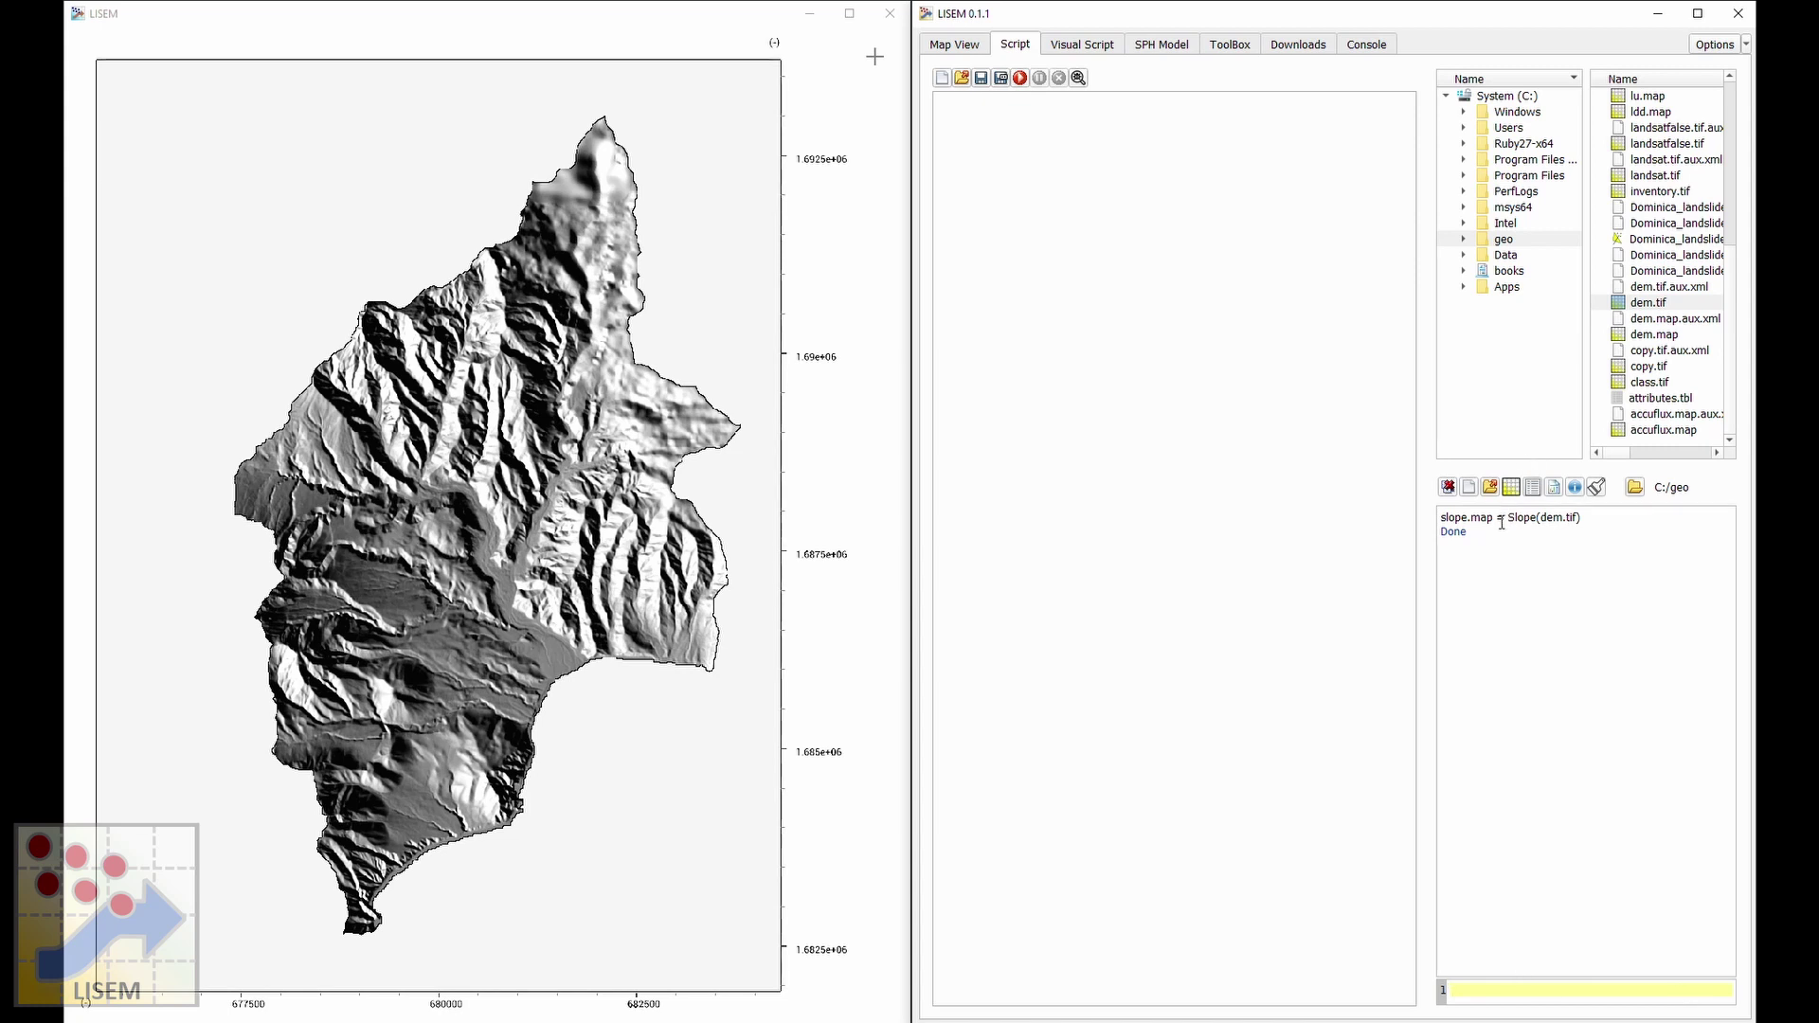
pyautogui.scroll(6, 1654, 377)
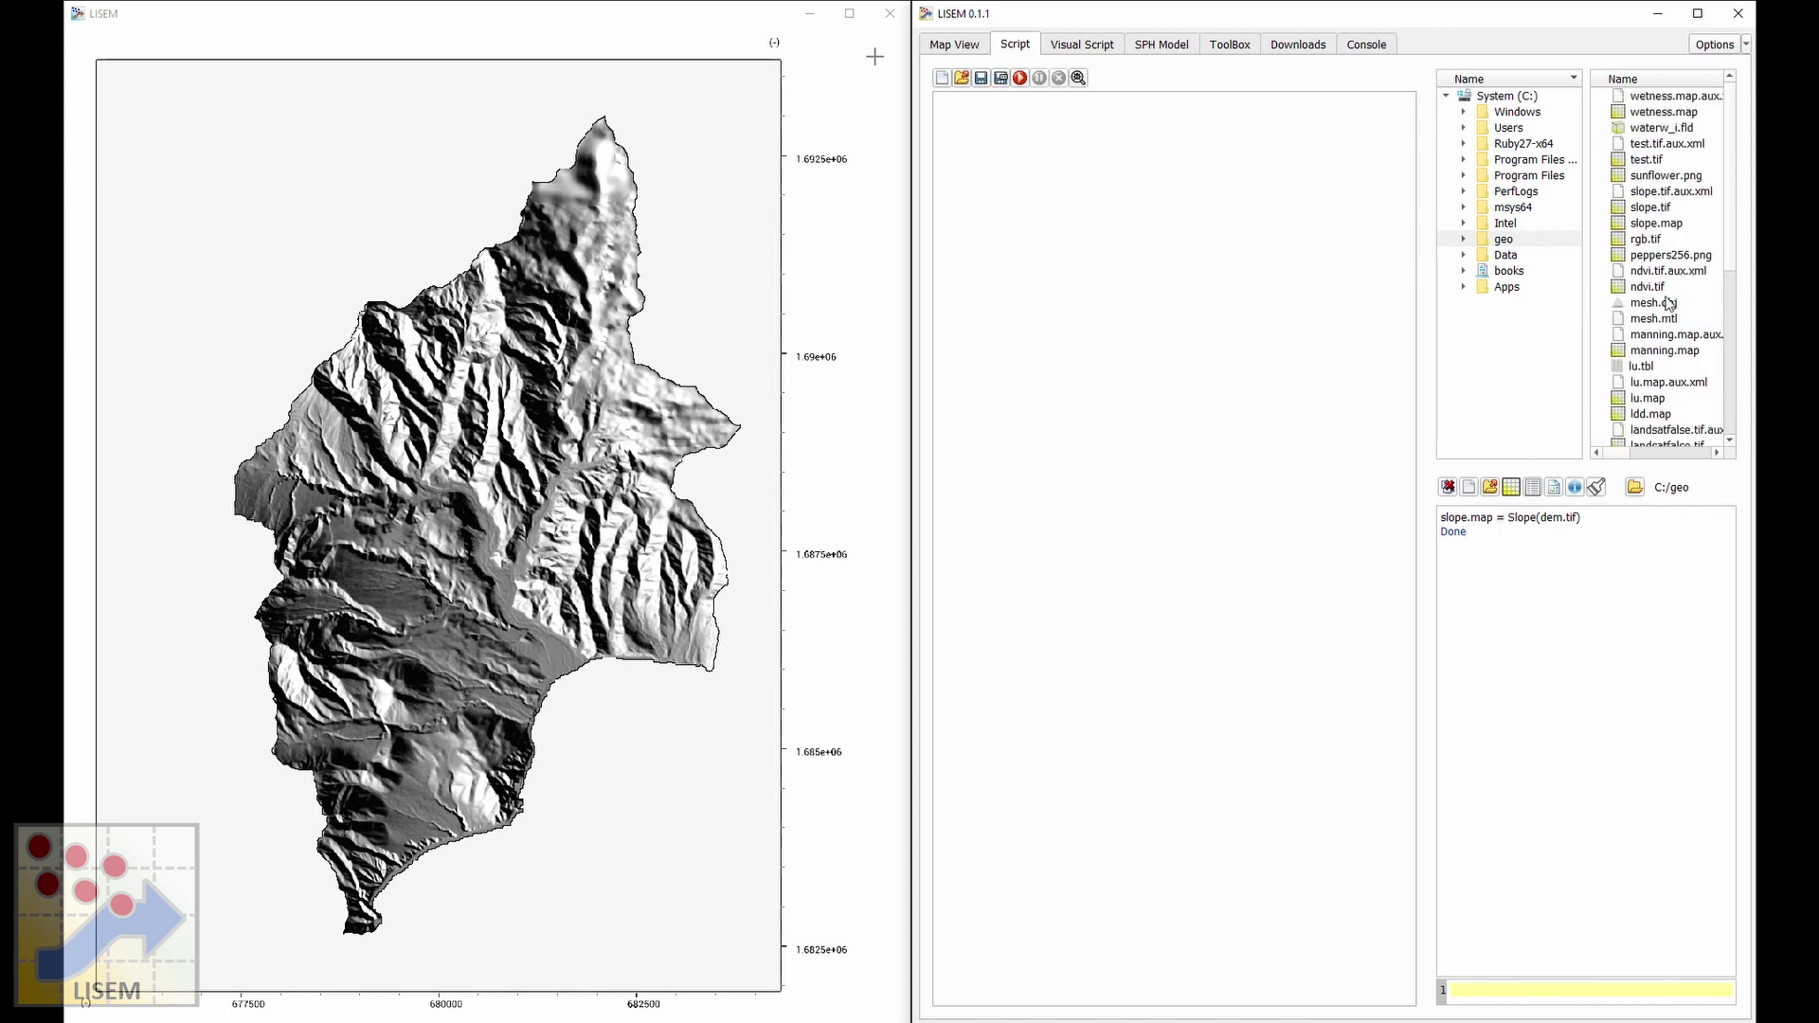
pyautogui.doubleClick(1655, 228)
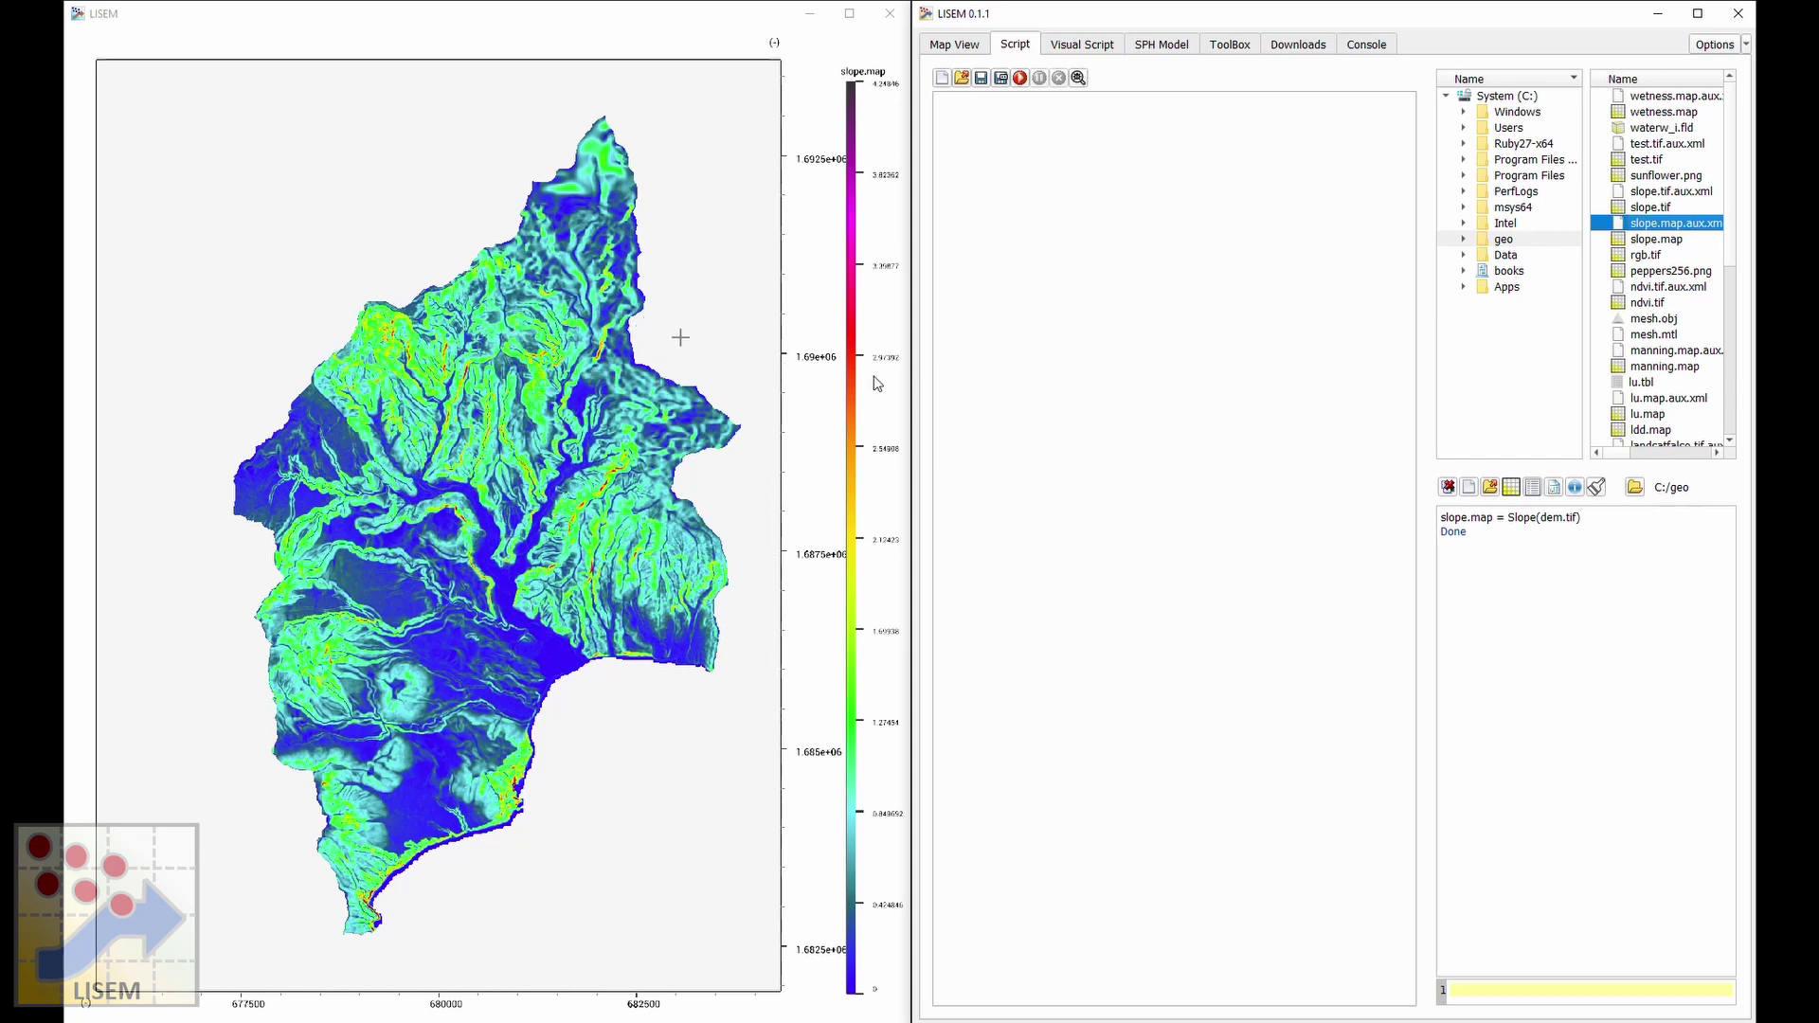
# Edit the recalled Slope command into dem.map = dem.tif and run it.
pyautogui.click(1506, 644)
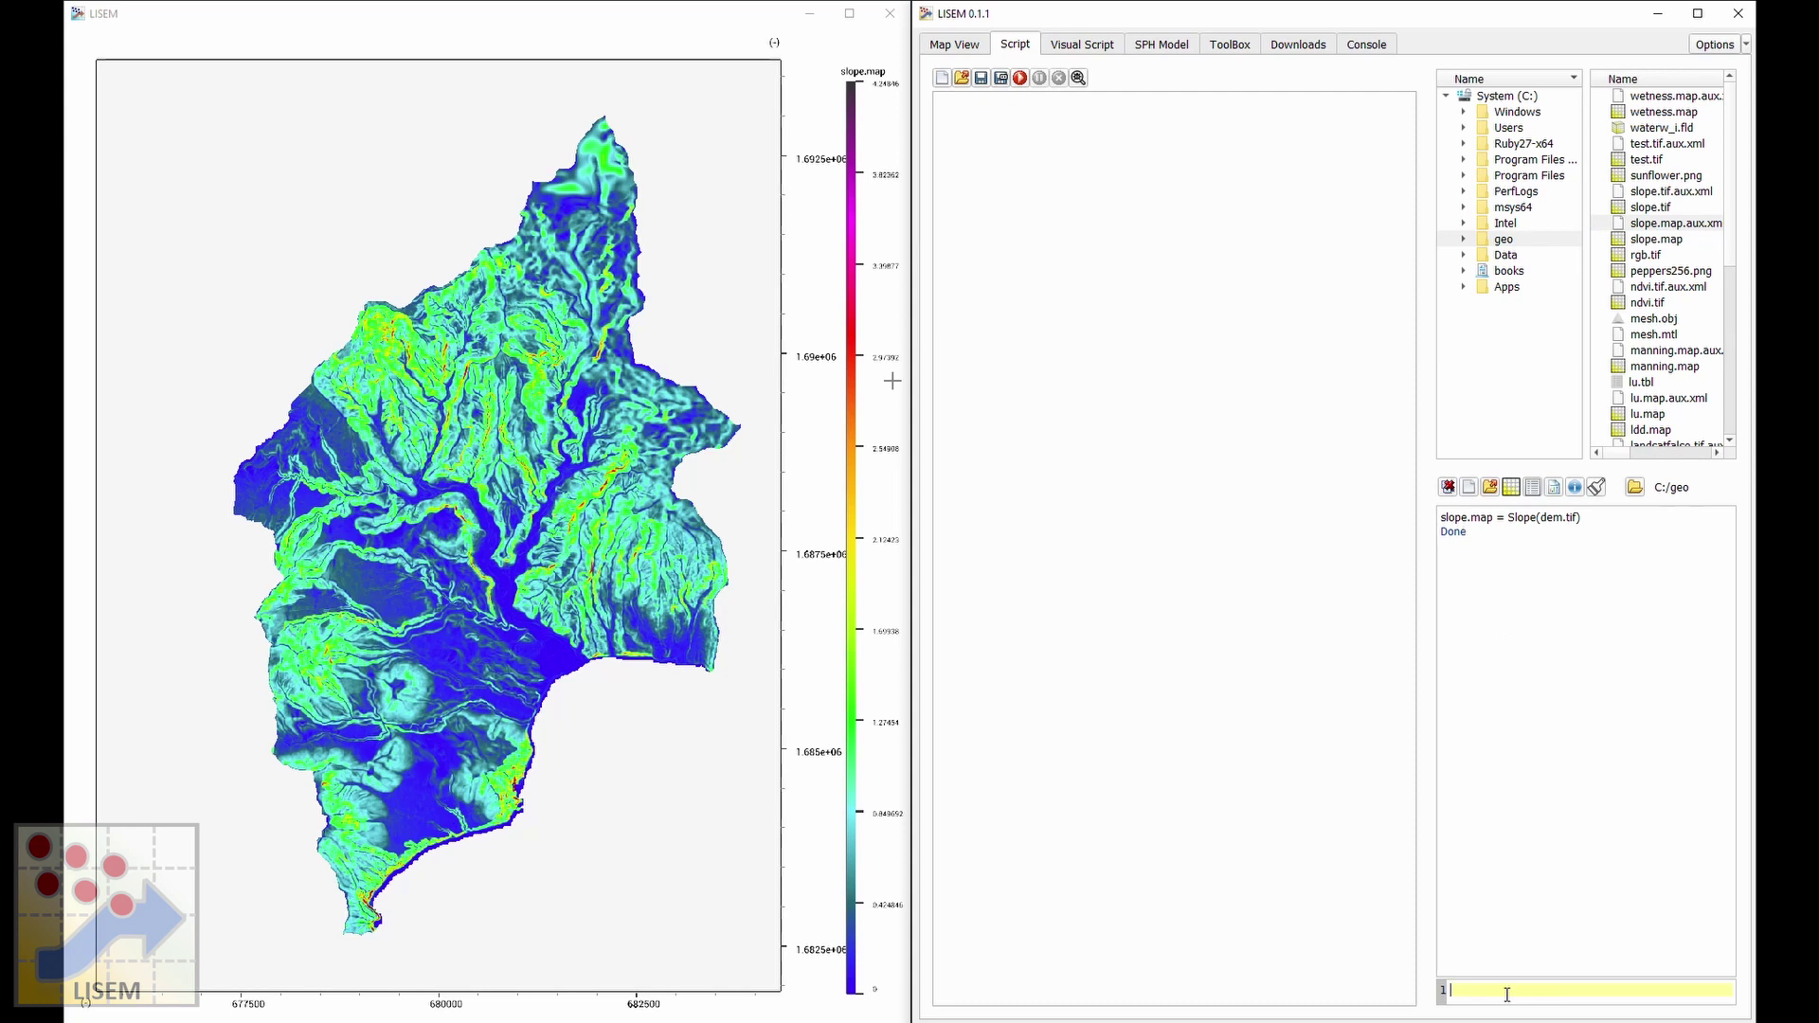
pyautogui.press('Up')
pyautogui.click(1550, 989)
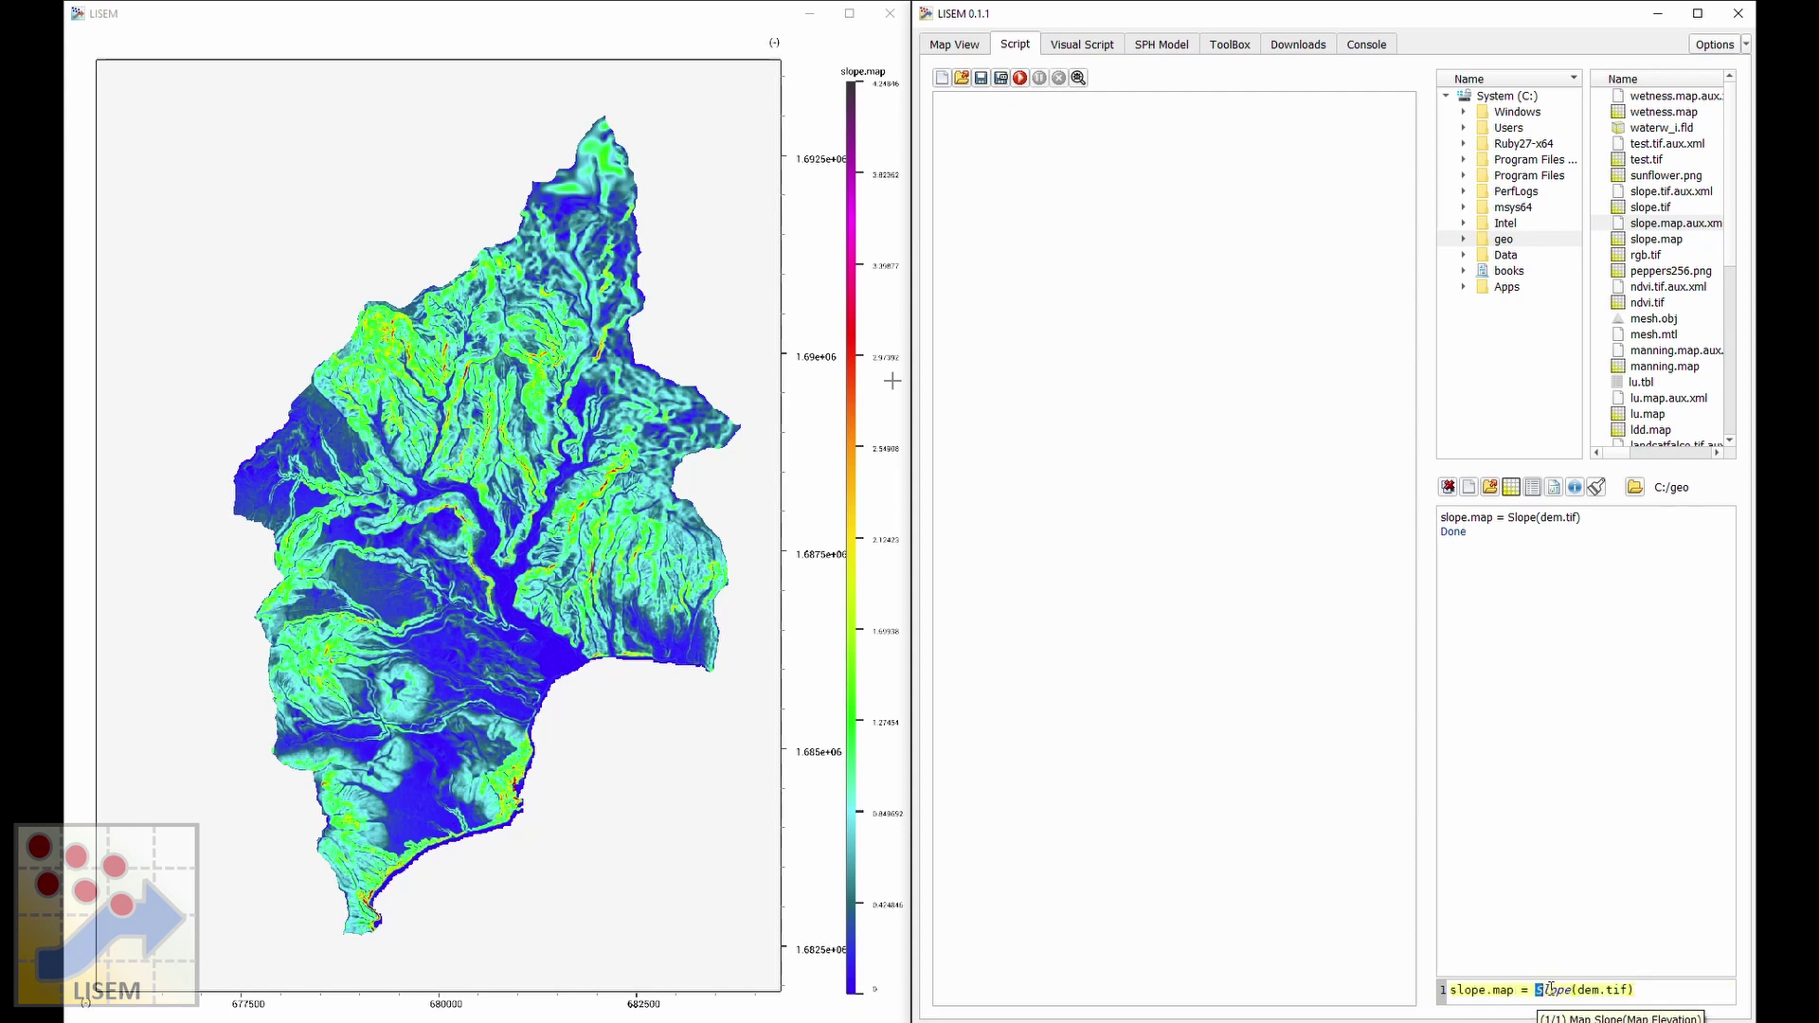
pyautogui.press('Delete')
pyautogui.press('Delete')
pyautogui.press('Delete')
pyautogui.press('Delete')
pyautogui.press('Delete')
pyautogui.press('Delete')
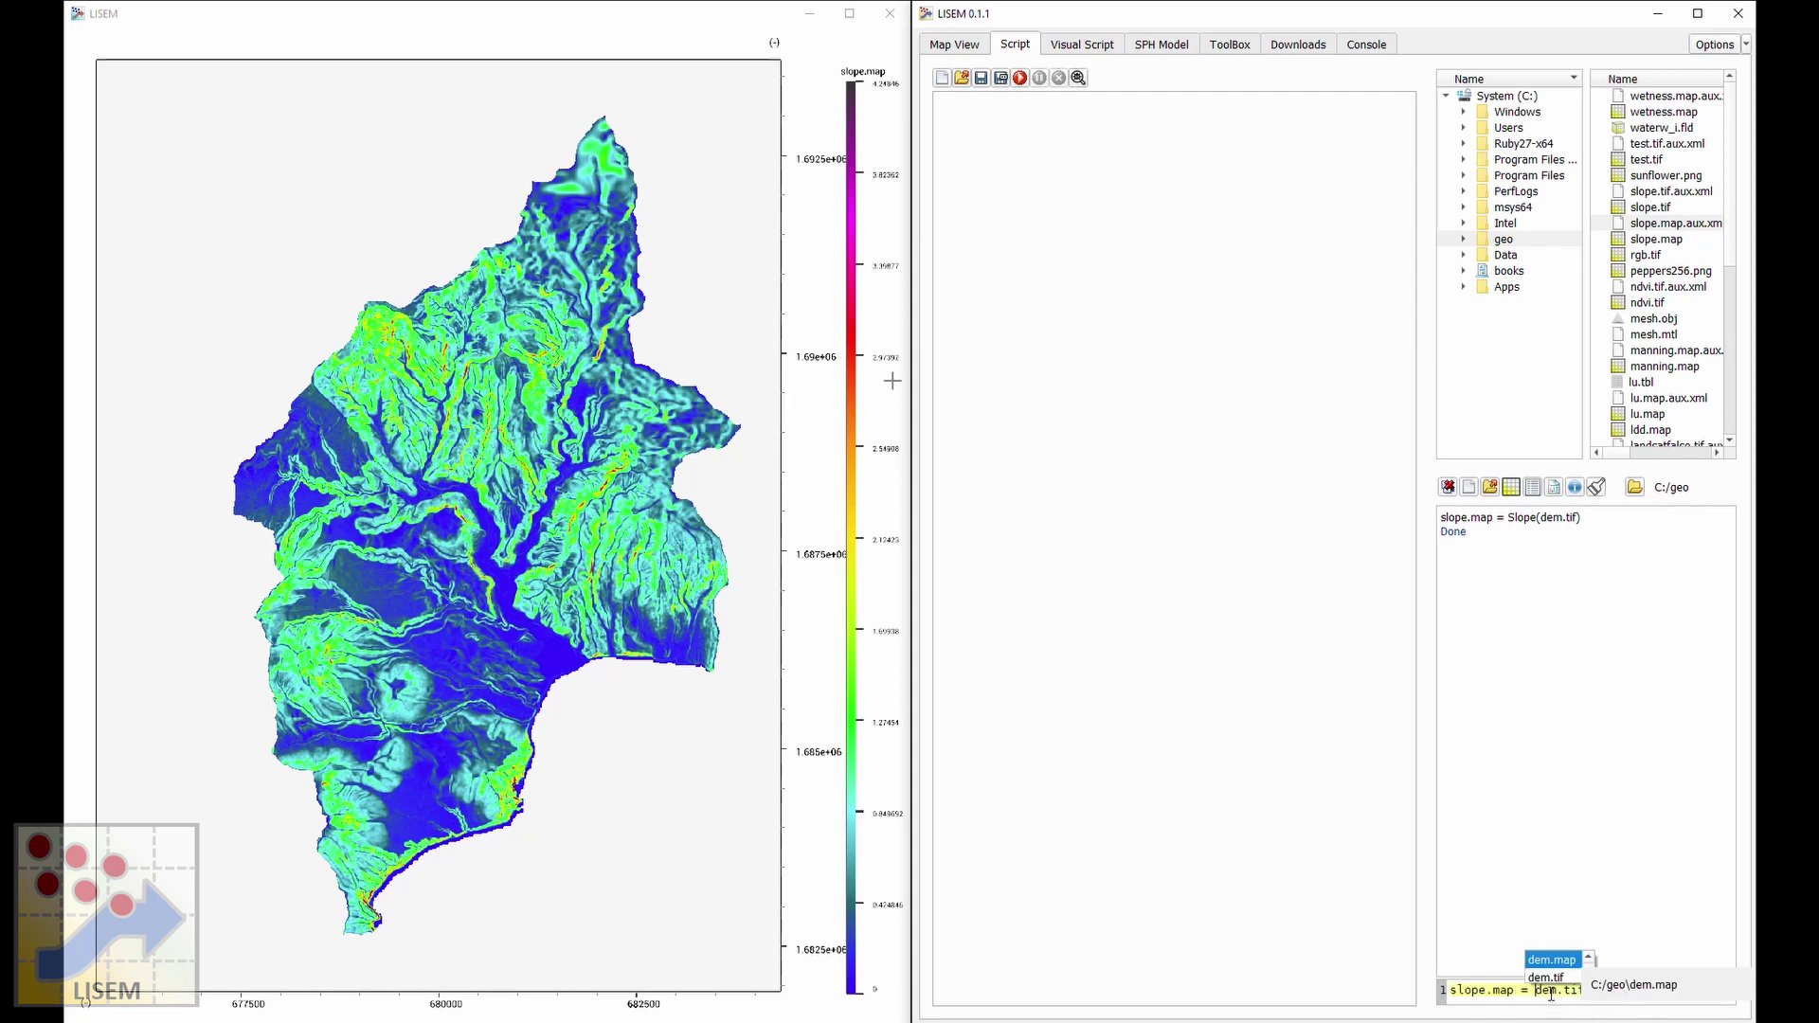
pyautogui.click(1551, 992)
pyautogui.moveTo(1494, 992); pyautogui.dragTo(1514, 992)
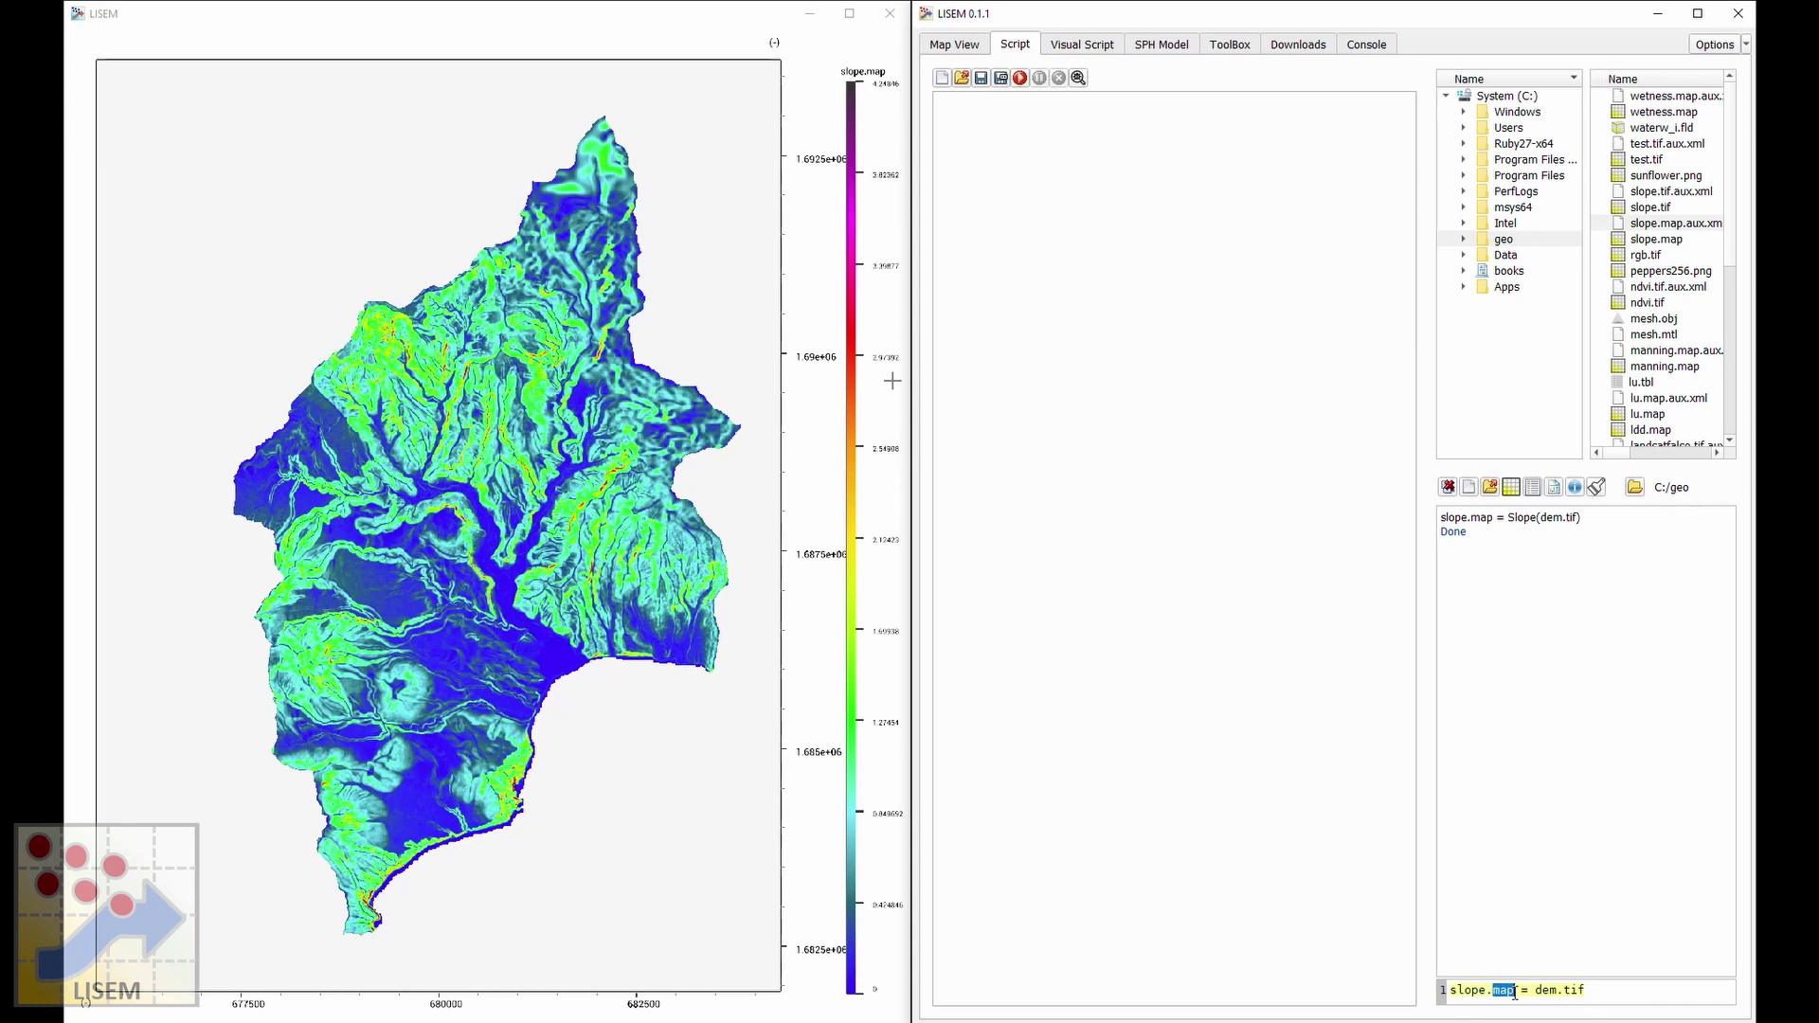
pyautogui.write('tif')
pyautogui.moveTo(1514, 992); pyautogui.dragTo(1409, 994)
pyautogui.write('dem.map')
pyautogui.press('Return')
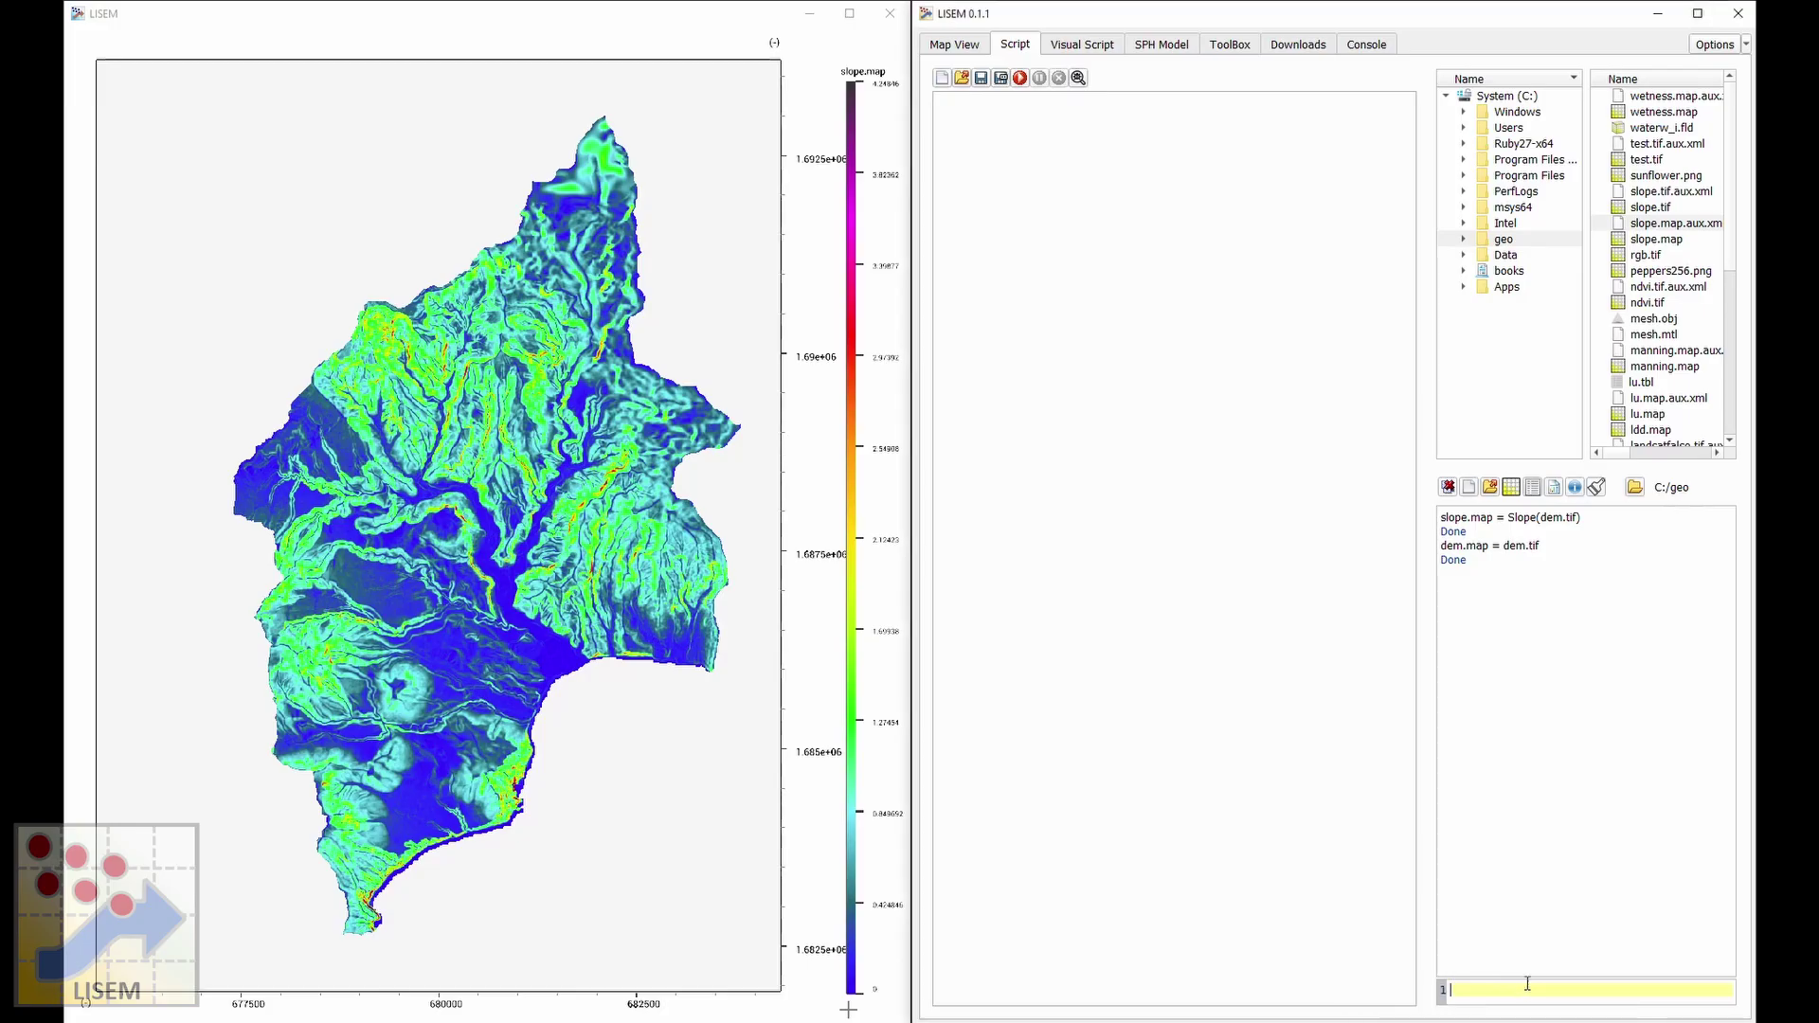
# Run ldd.map = DrainageNetwork(dem.tif) and add ldd.map as a map layer.
pyautogui.write('ldd.map = DrainageNetwork(dem.tif)')
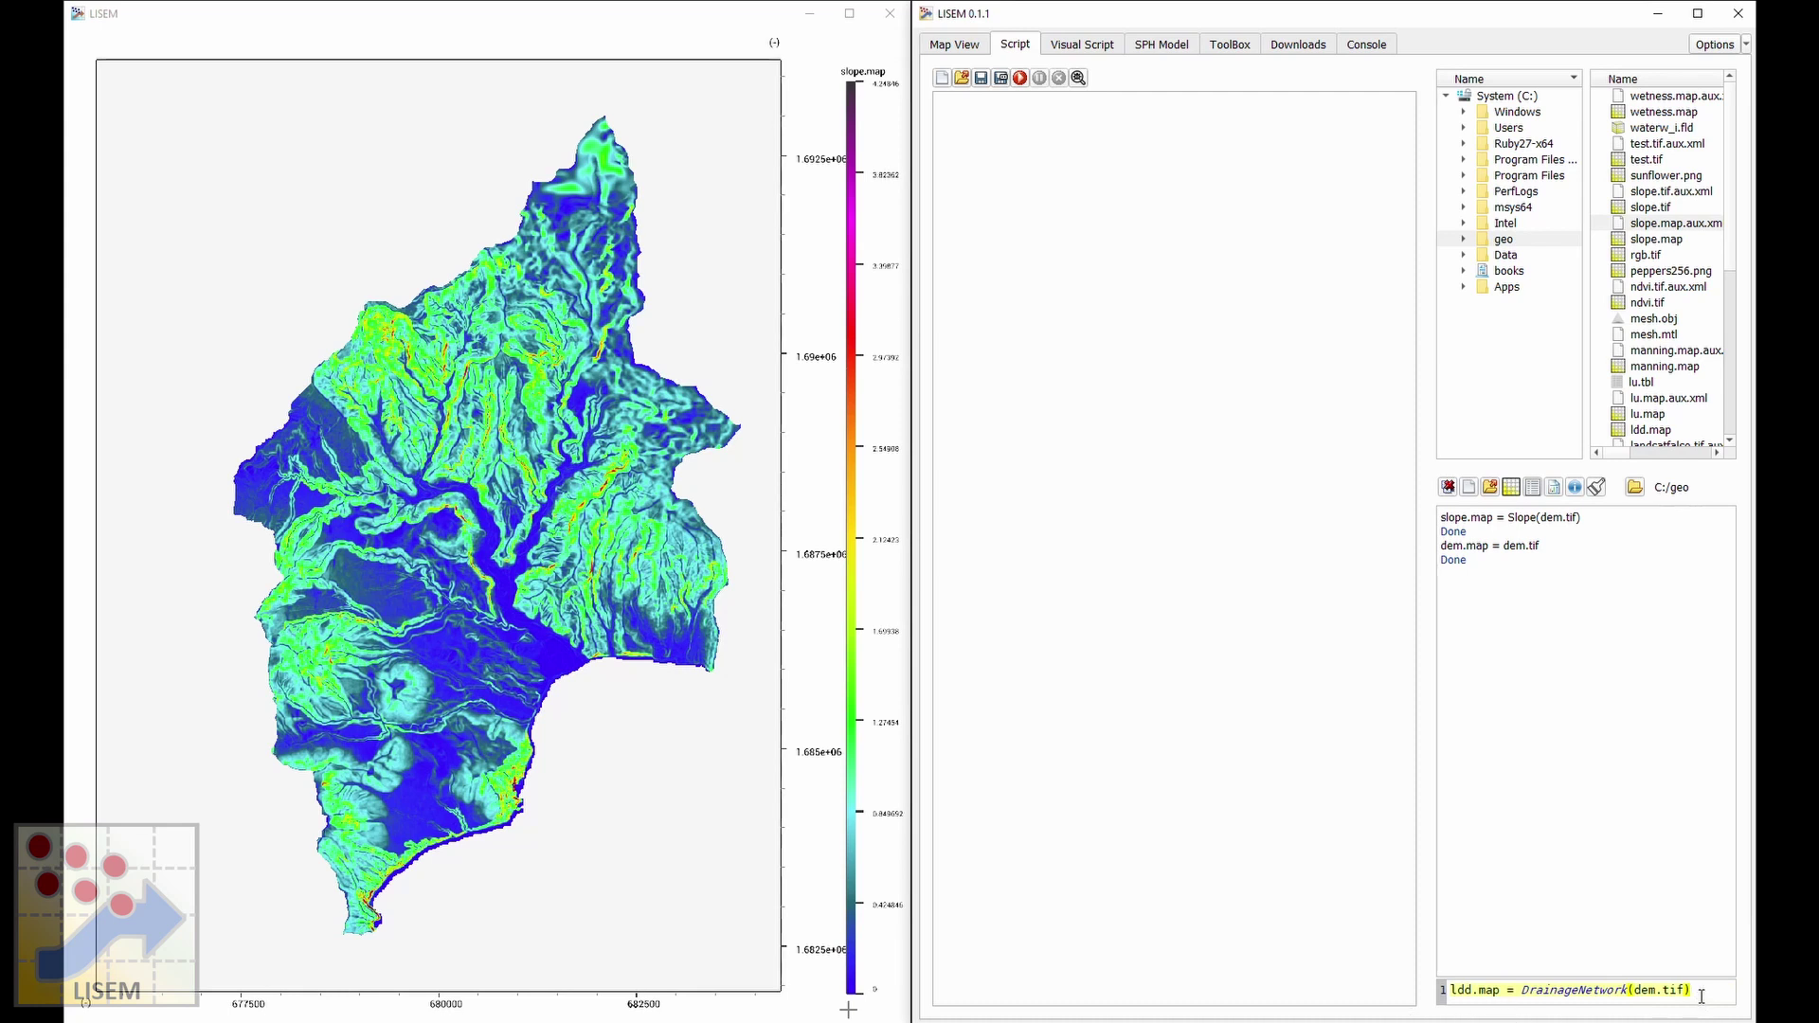
pyautogui.click(1623, 990)
pyautogui.press('Right')
pyautogui.press('Right')
pyautogui.press('Right')
pyautogui.press('Right')
pyautogui.press('Right')
pyautogui.press('Right')
pyautogui.press('Right')
pyautogui.press('Right')
pyautogui.press('Right')
pyautogui.press('Right')
pyautogui.click(1716, 990)
pyautogui.press('Return')
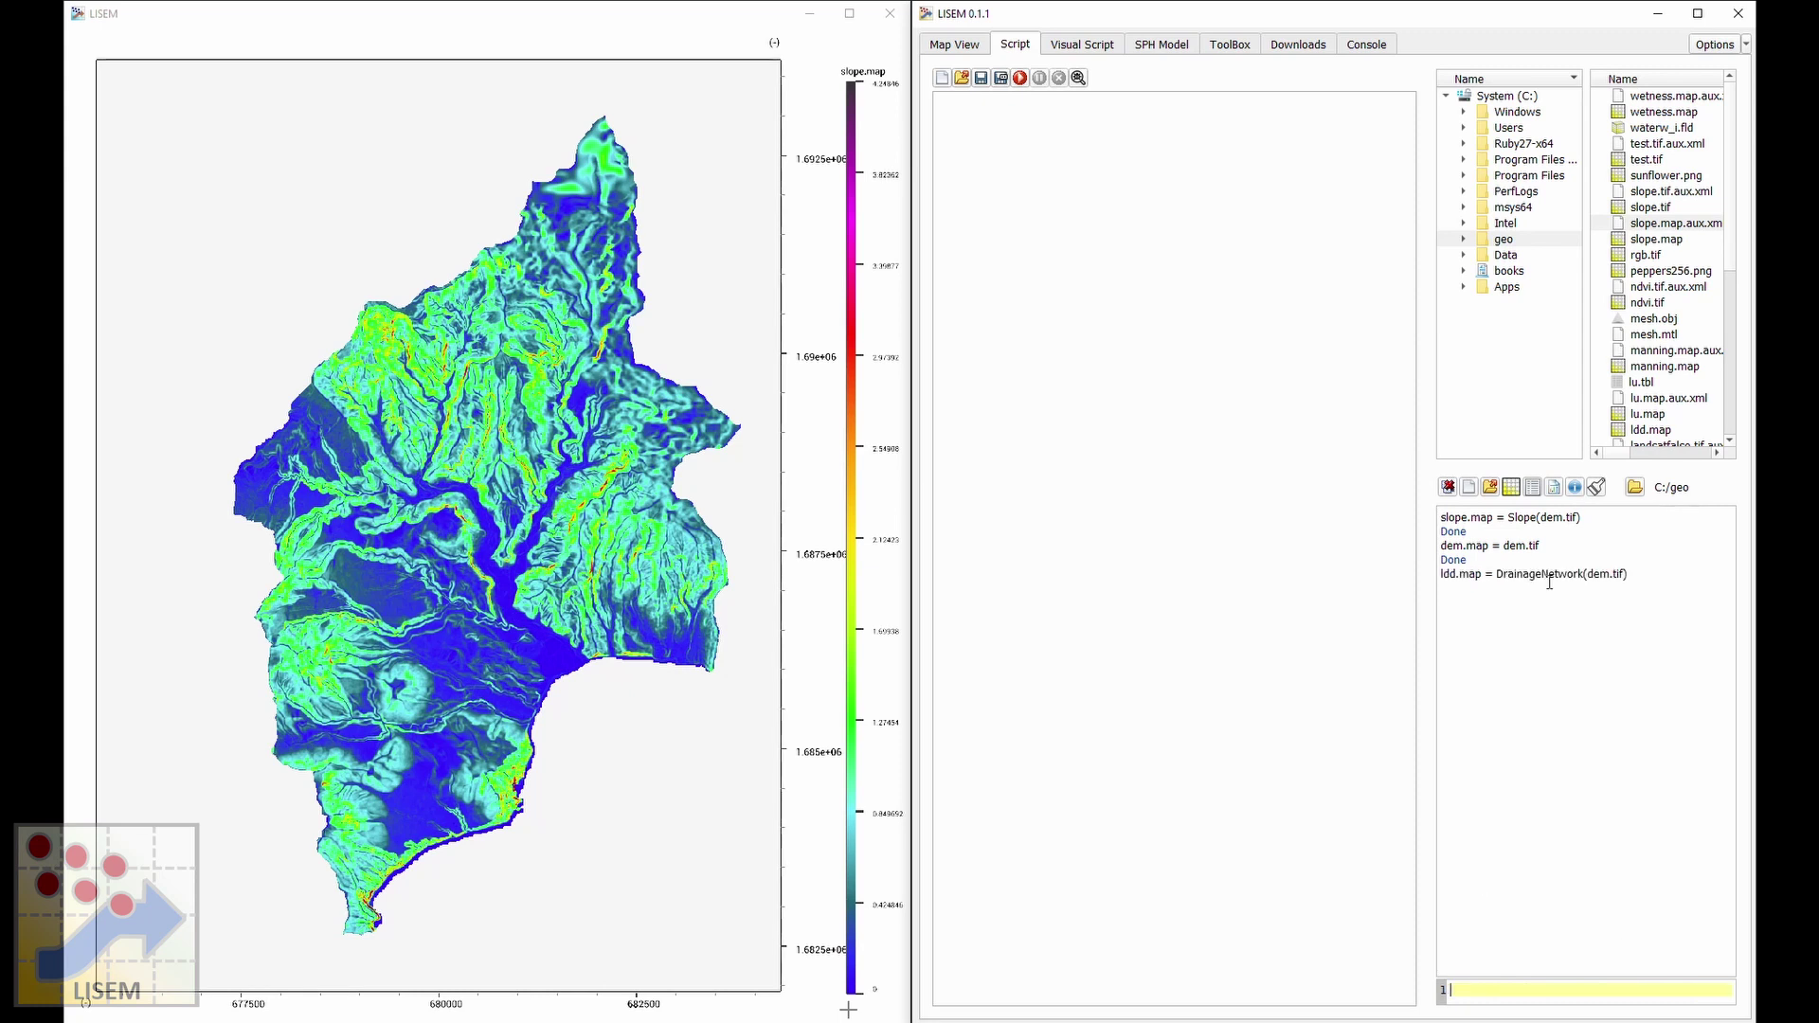
pyautogui.scroll(-6, 1622, 394)
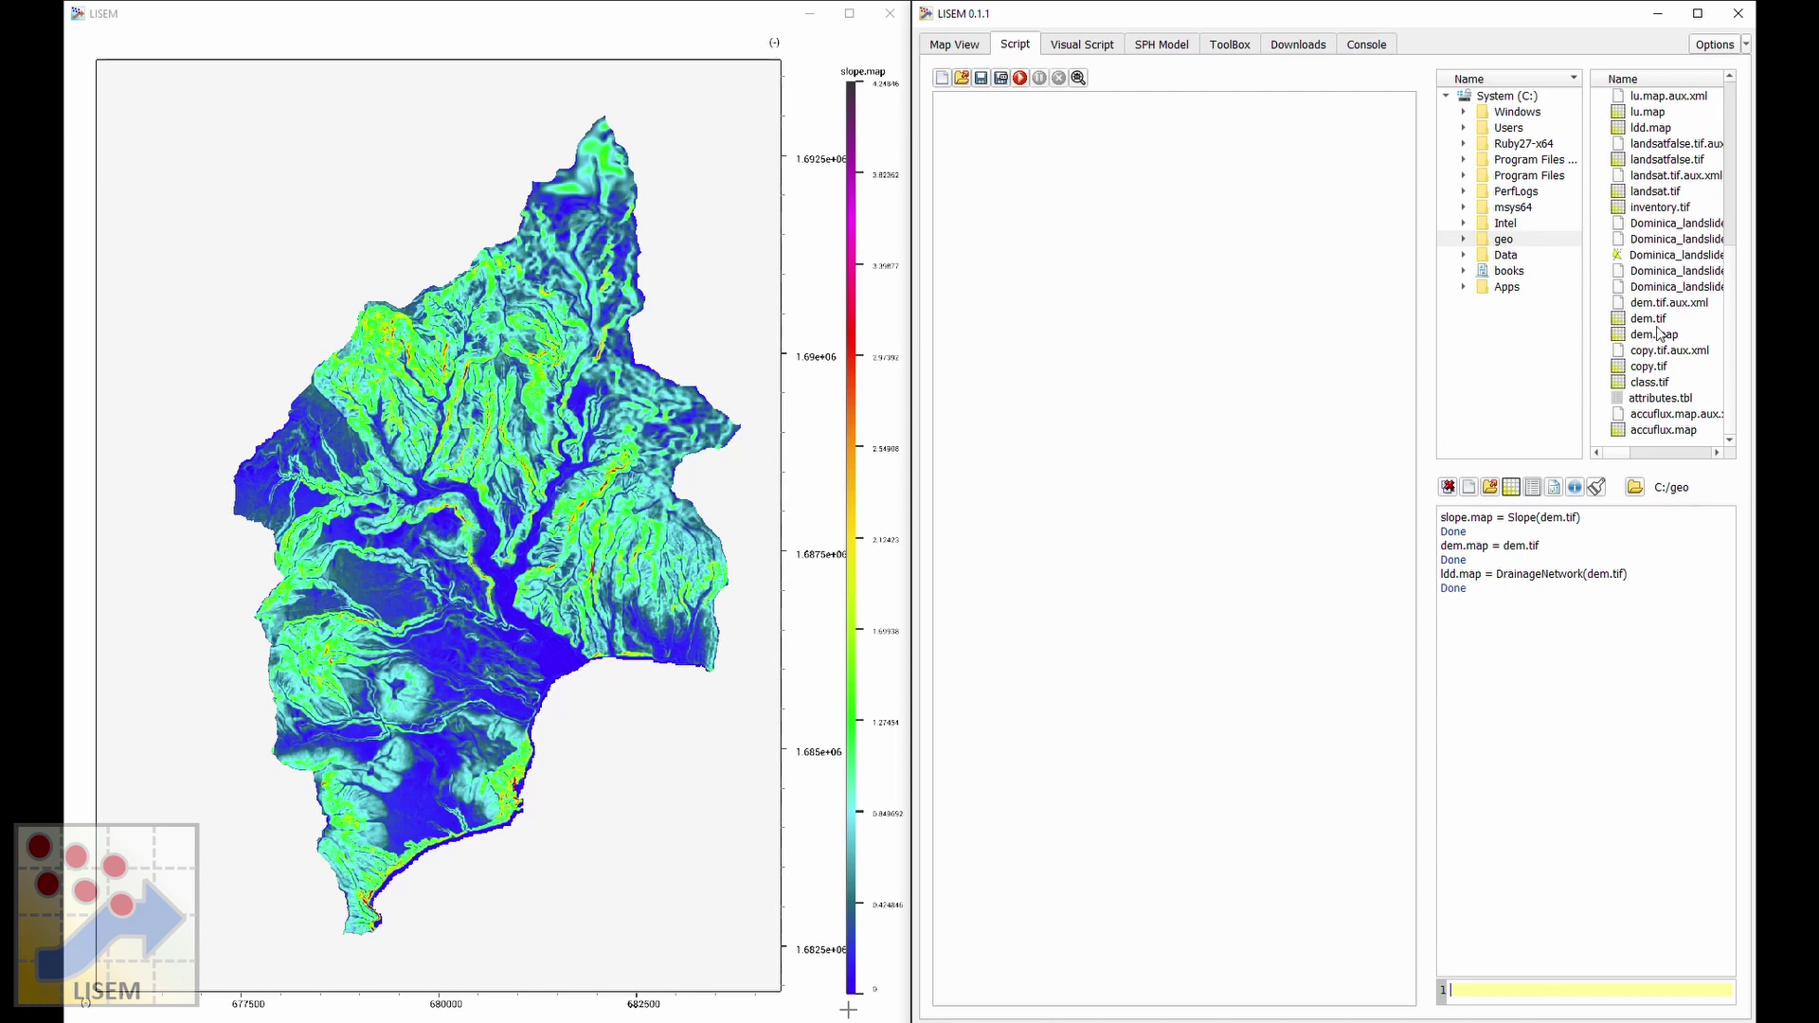
pyautogui.doubleClick(1651, 128)
pyautogui.scroll(3, 349, 538)
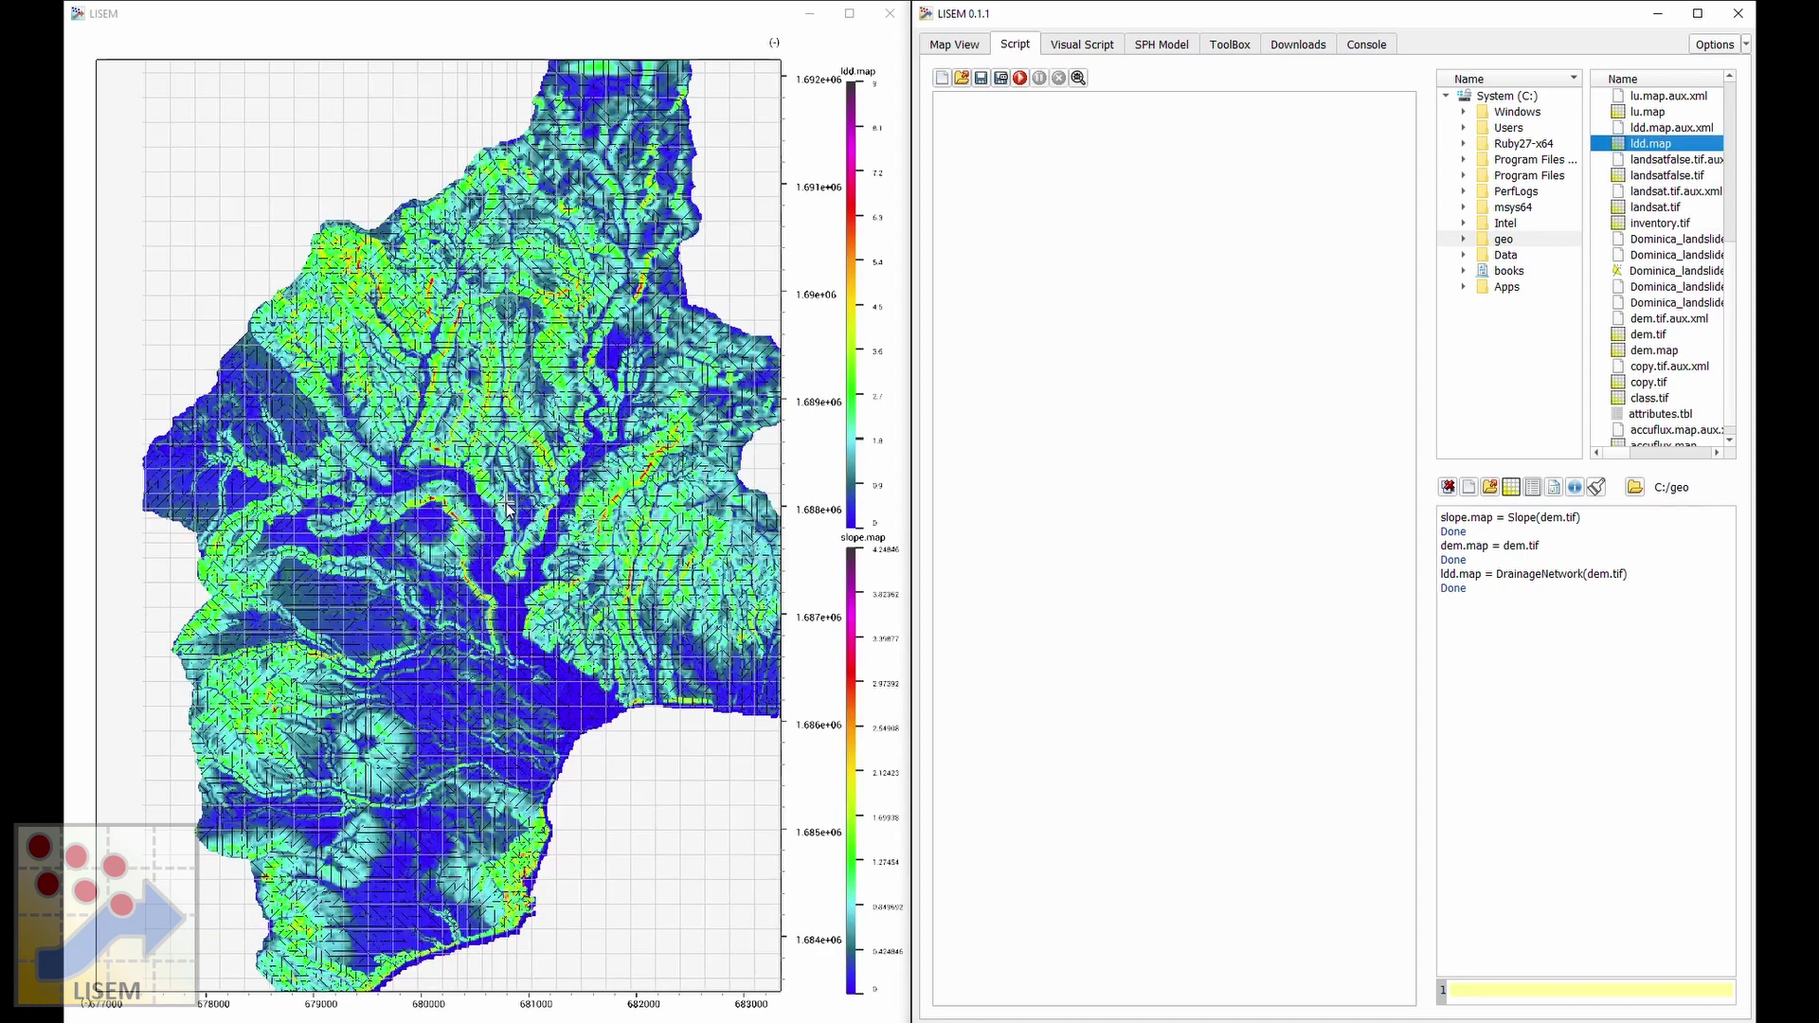
pyautogui.scroll(3, 430, 661)
pyautogui.scroll(8, 449, 551)
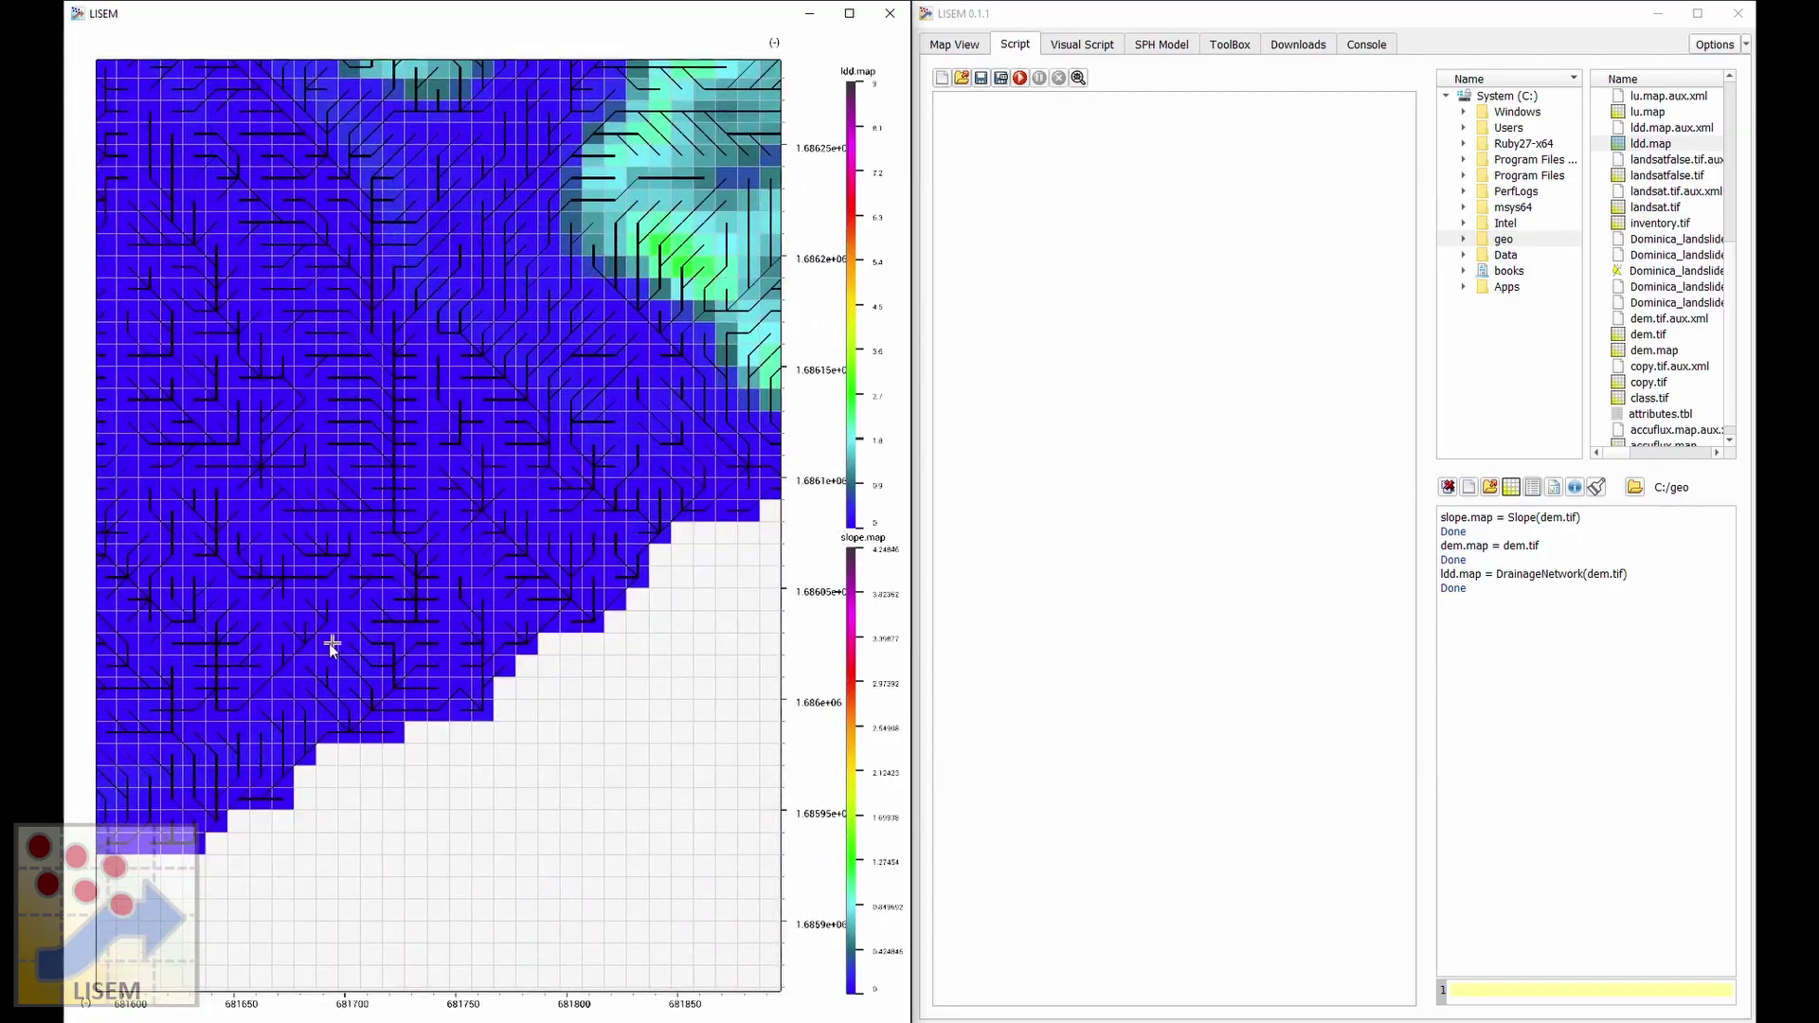
pyautogui.moveTo(332, 641); pyautogui.dragTo(569, 698)
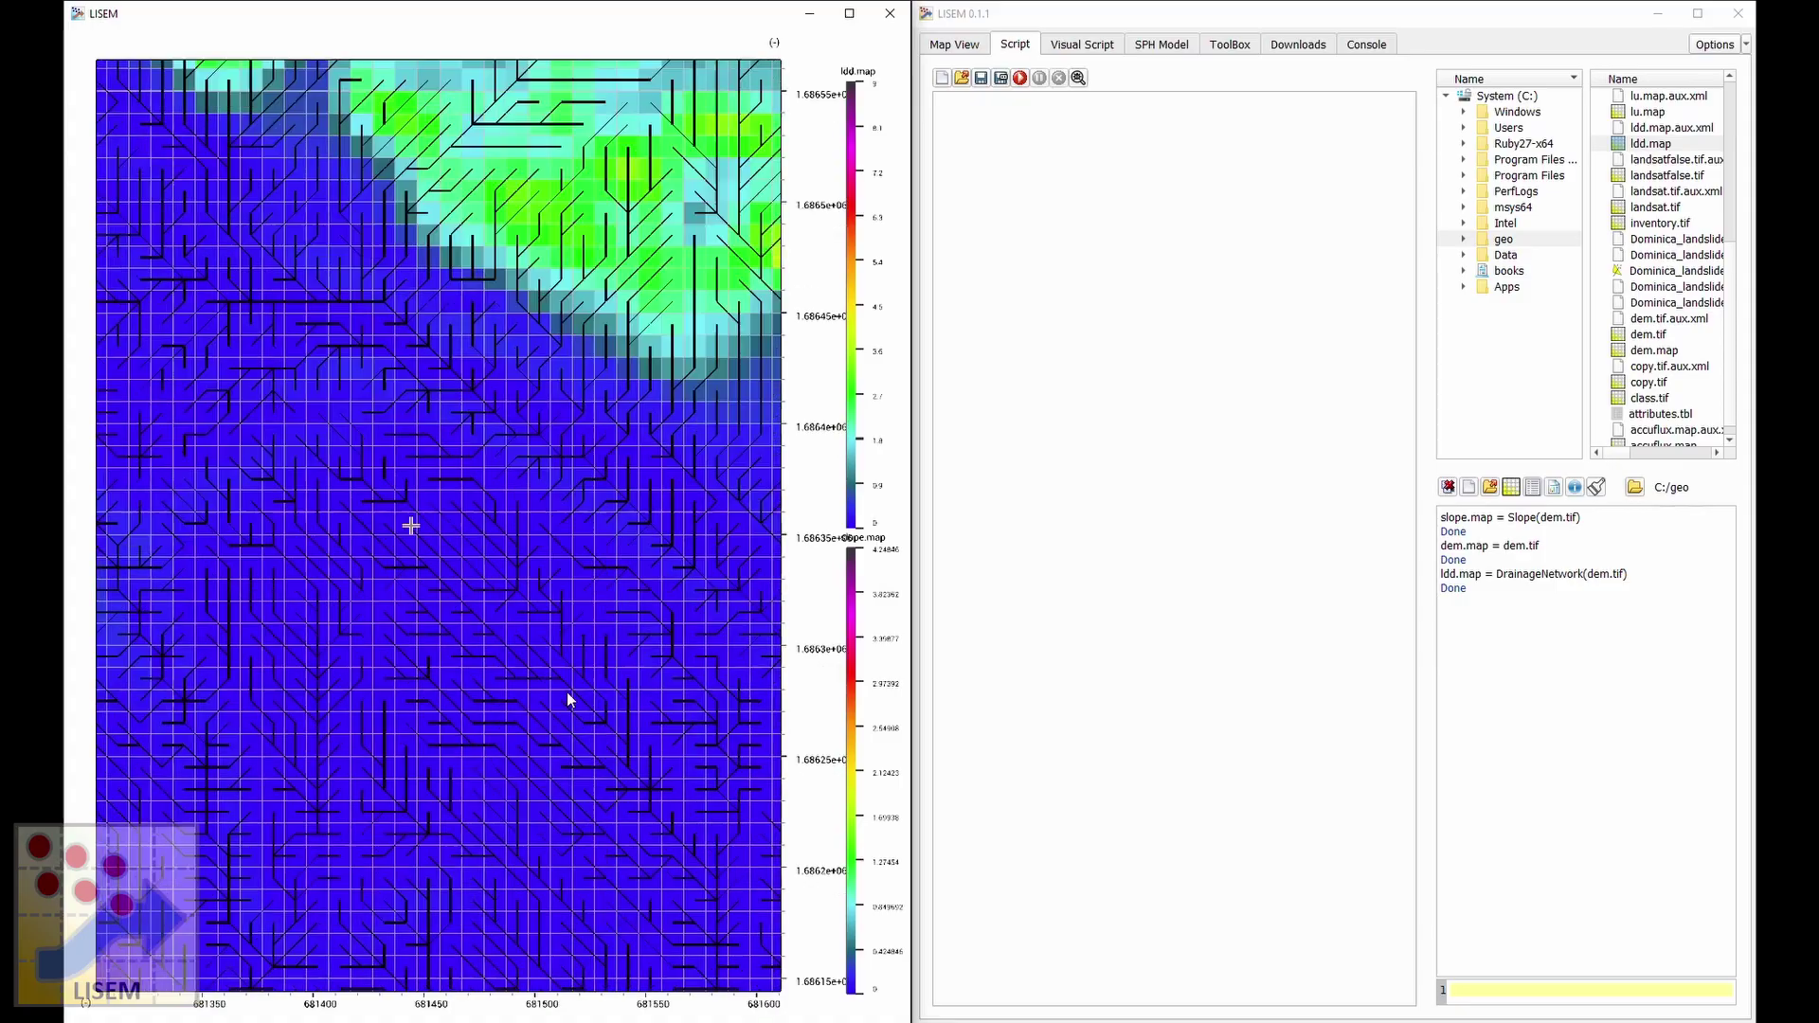
pyautogui.moveTo(276, 316); pyautogui.dragTo(353, 597)
pyautogui.scroll(-2, 373, 397)
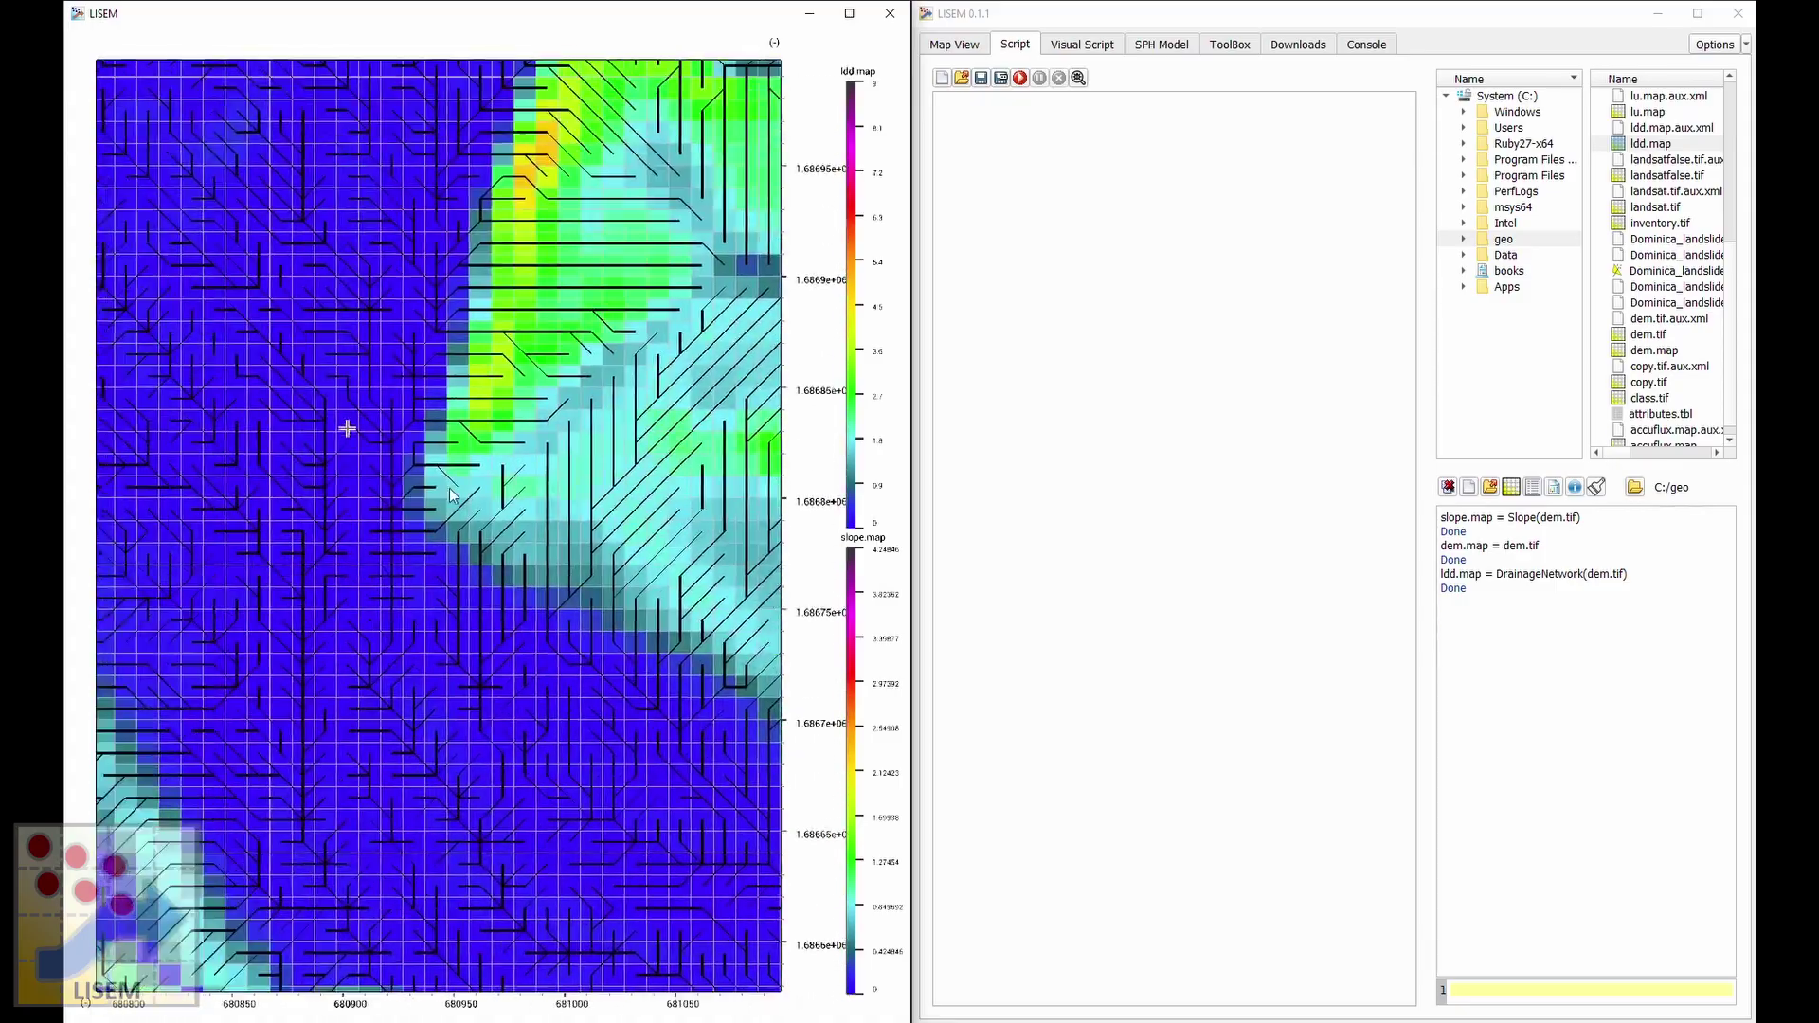
pyautogui.moveTo(411, 292); pyautogui.dragTo(414, 423)
pyautogui.scroll(-5, 370, 422)
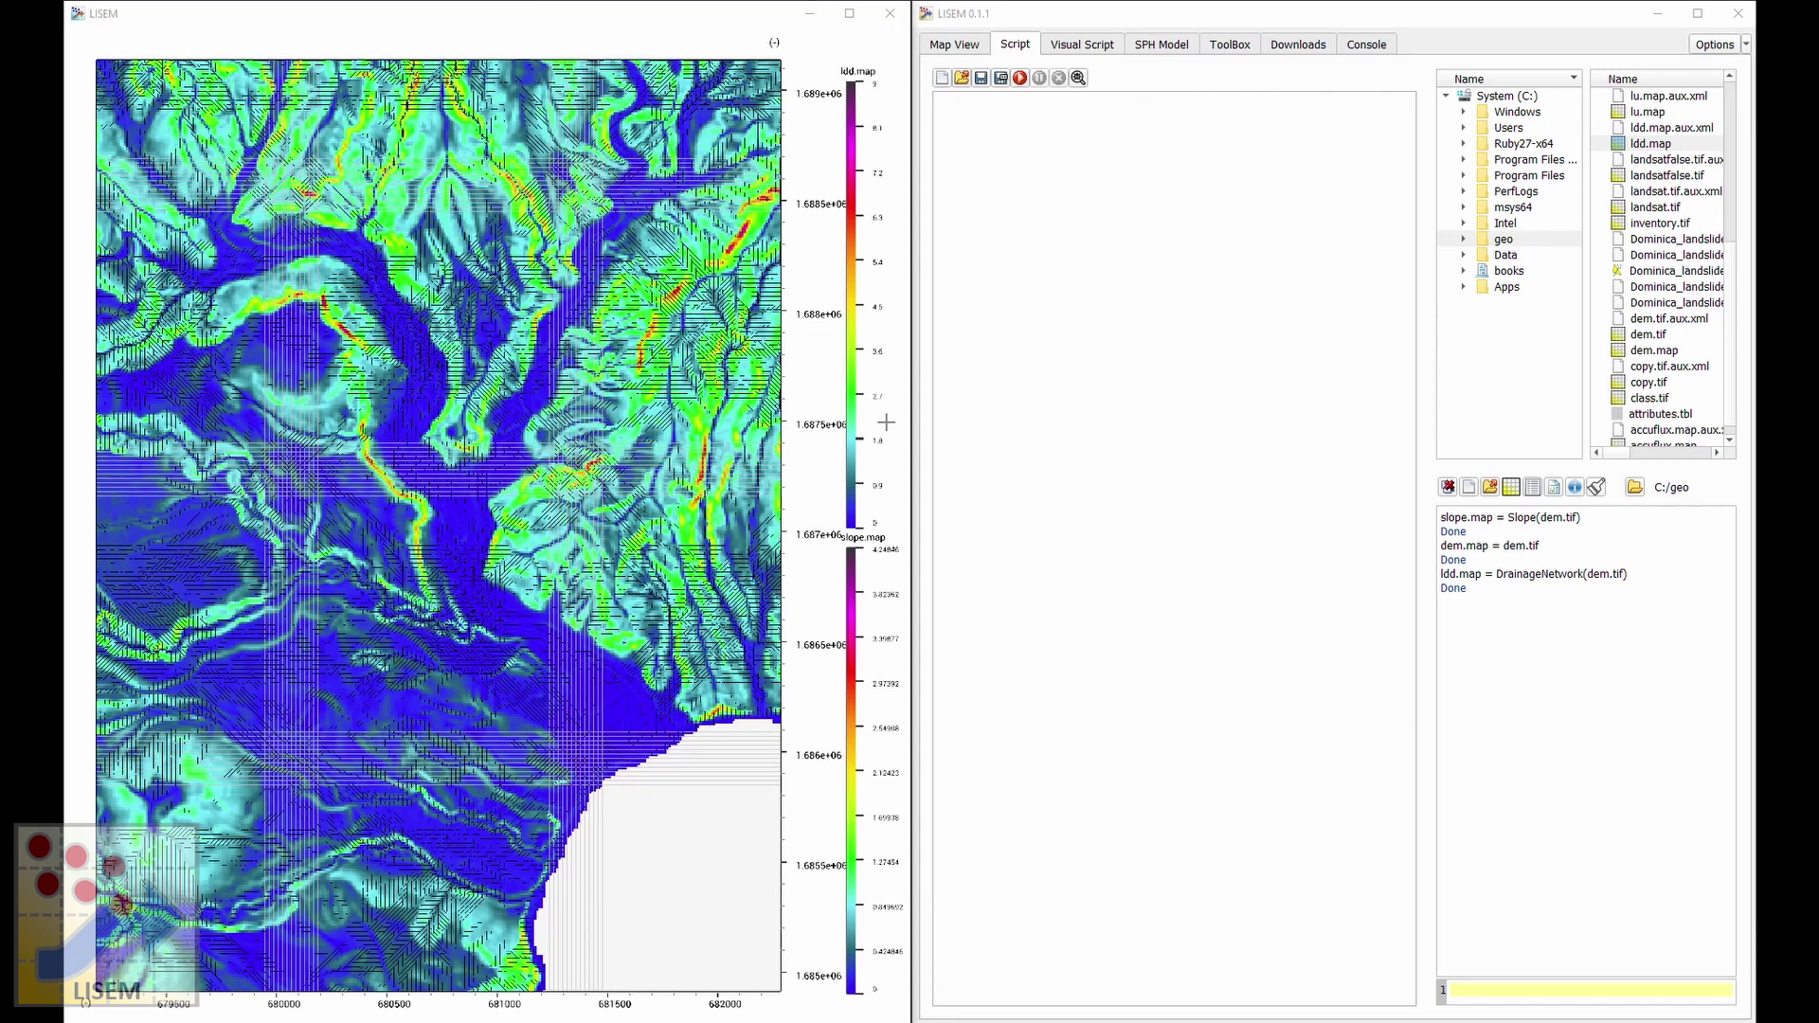
pyautogui.click(1491, 987)
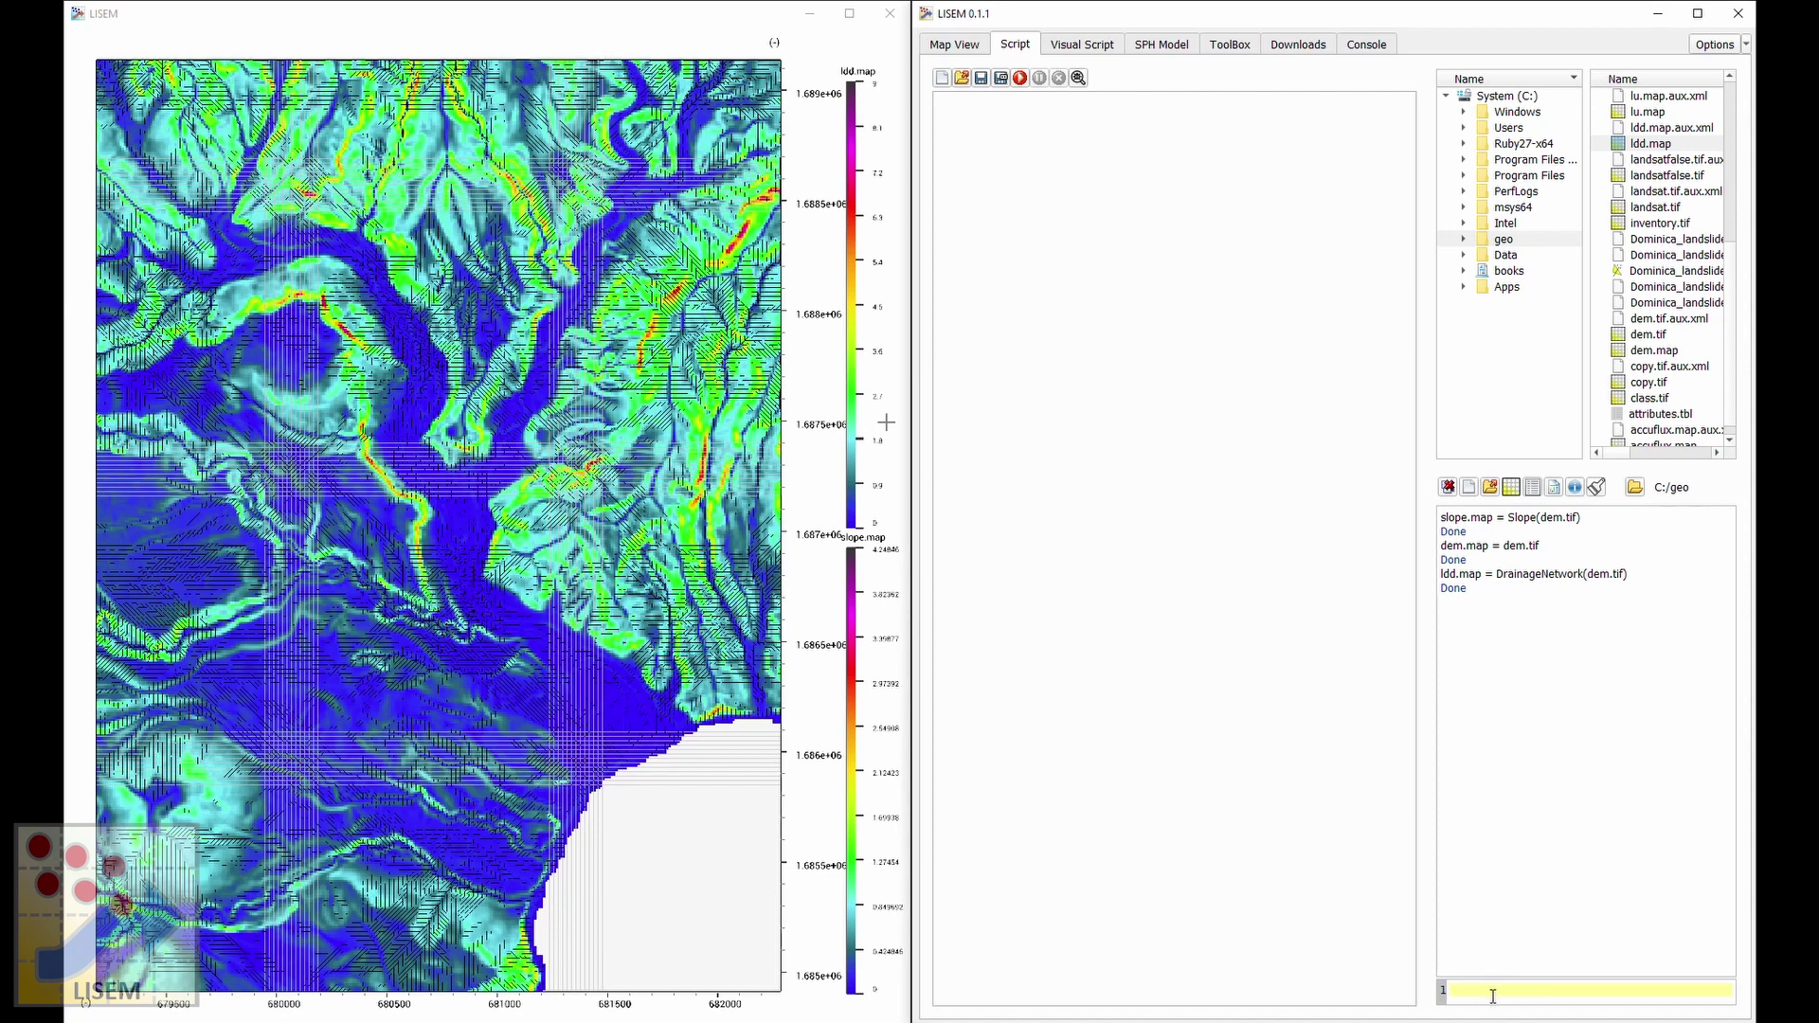
# Correct the pasted command to accuflux.map = Accuflux(ldd.map,1.0) and run it.
pyautogui.write('accuflux.map = AccuFlux(ldd.map,1.0);')
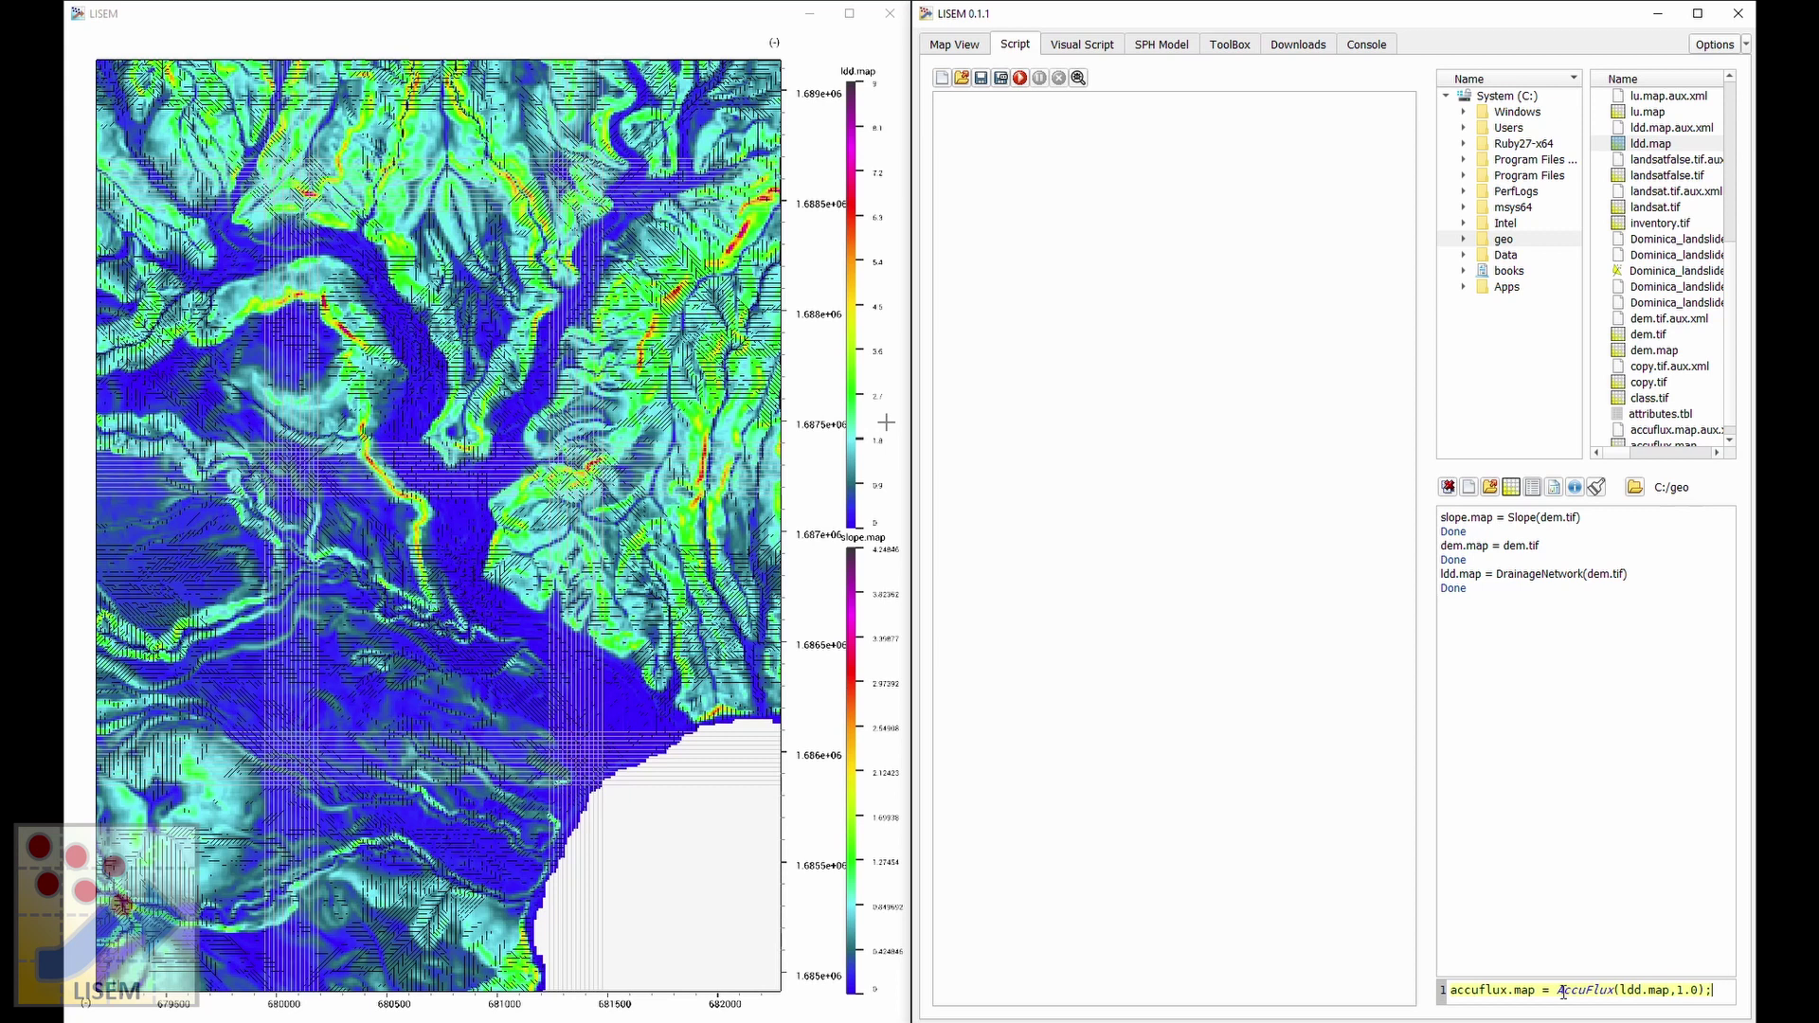
pyautogui.moveTo(1563, 991); pyautogui.dragTo(1617, 989)
pyautogui.click(1594, 990)
pyautogui.click(1610, 991)
pyautogui.click(1593, 990)
pyautogui.press('BackSpace')
pyautogui.write('f')
pyautogui.click(1715, 990)
pyautogui.click(1718, 990)
pyautogui.press('Return')
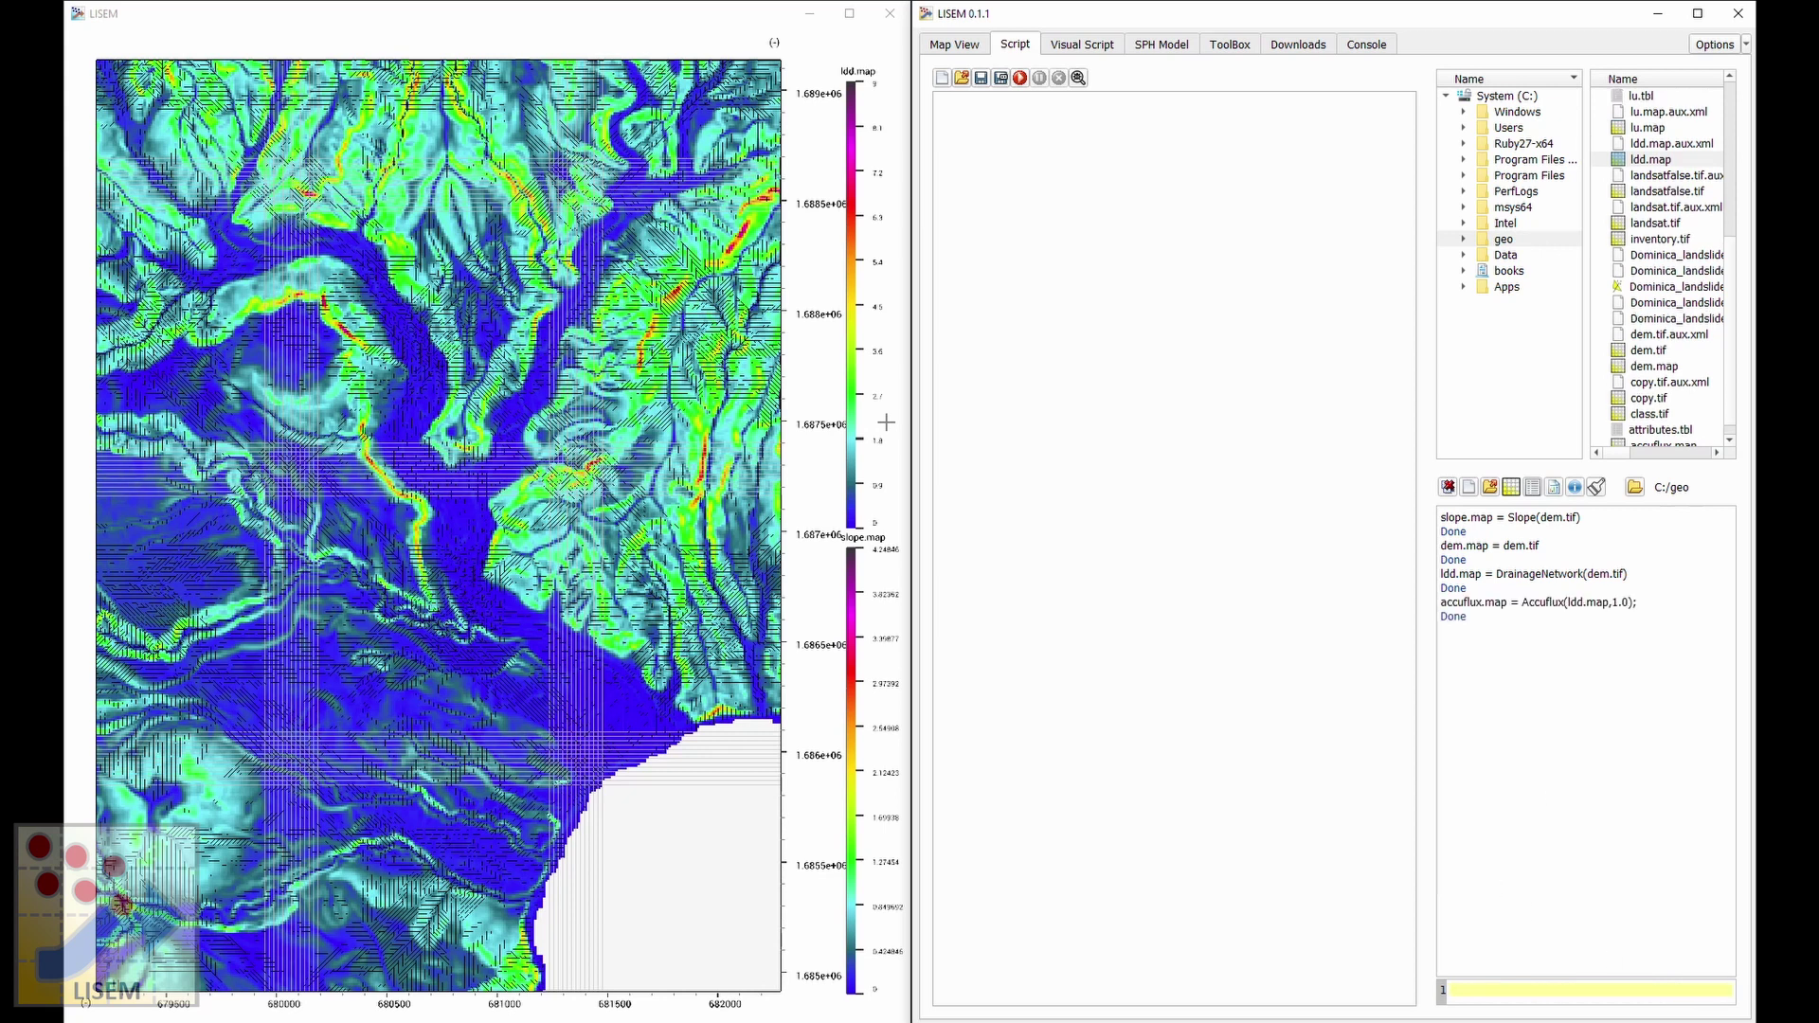
# Add accuflux.map as a layer in the map window.
pyautogui.scroll(-1, 1696, 284)
pyautogui.doubleClick(1653, 443)
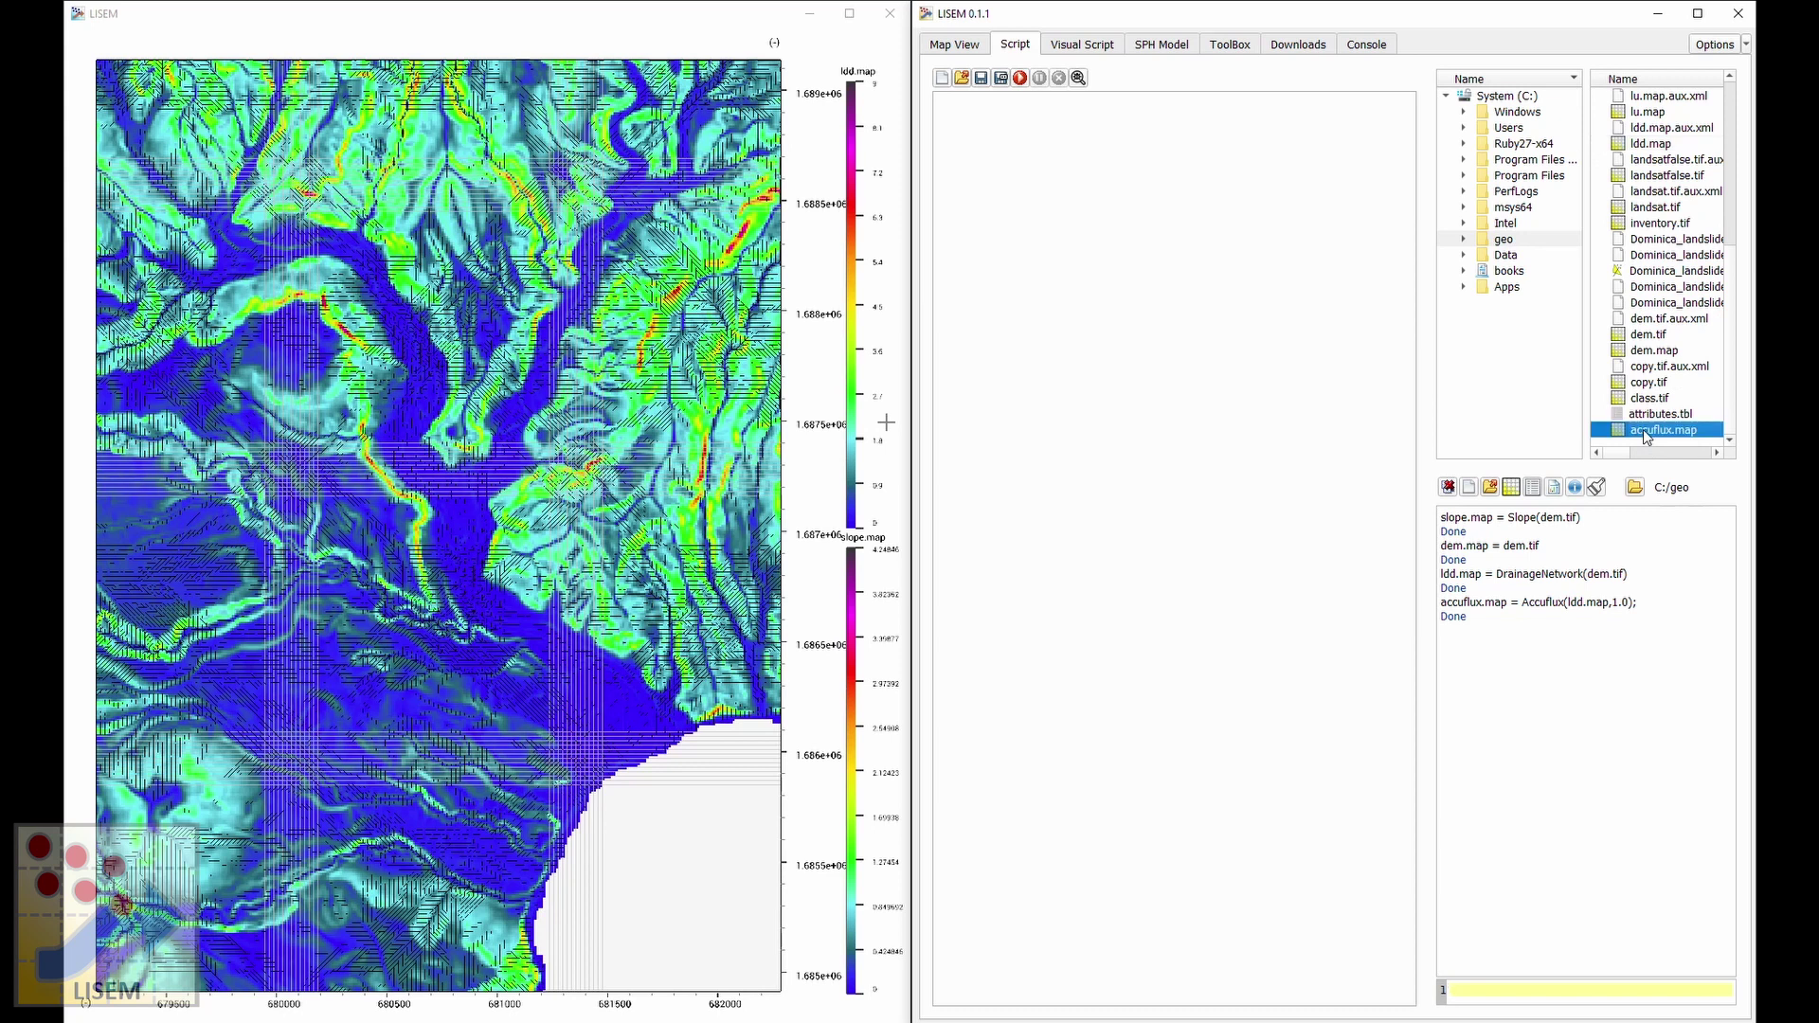
pyautogui.scroll(-1, 445, 493)
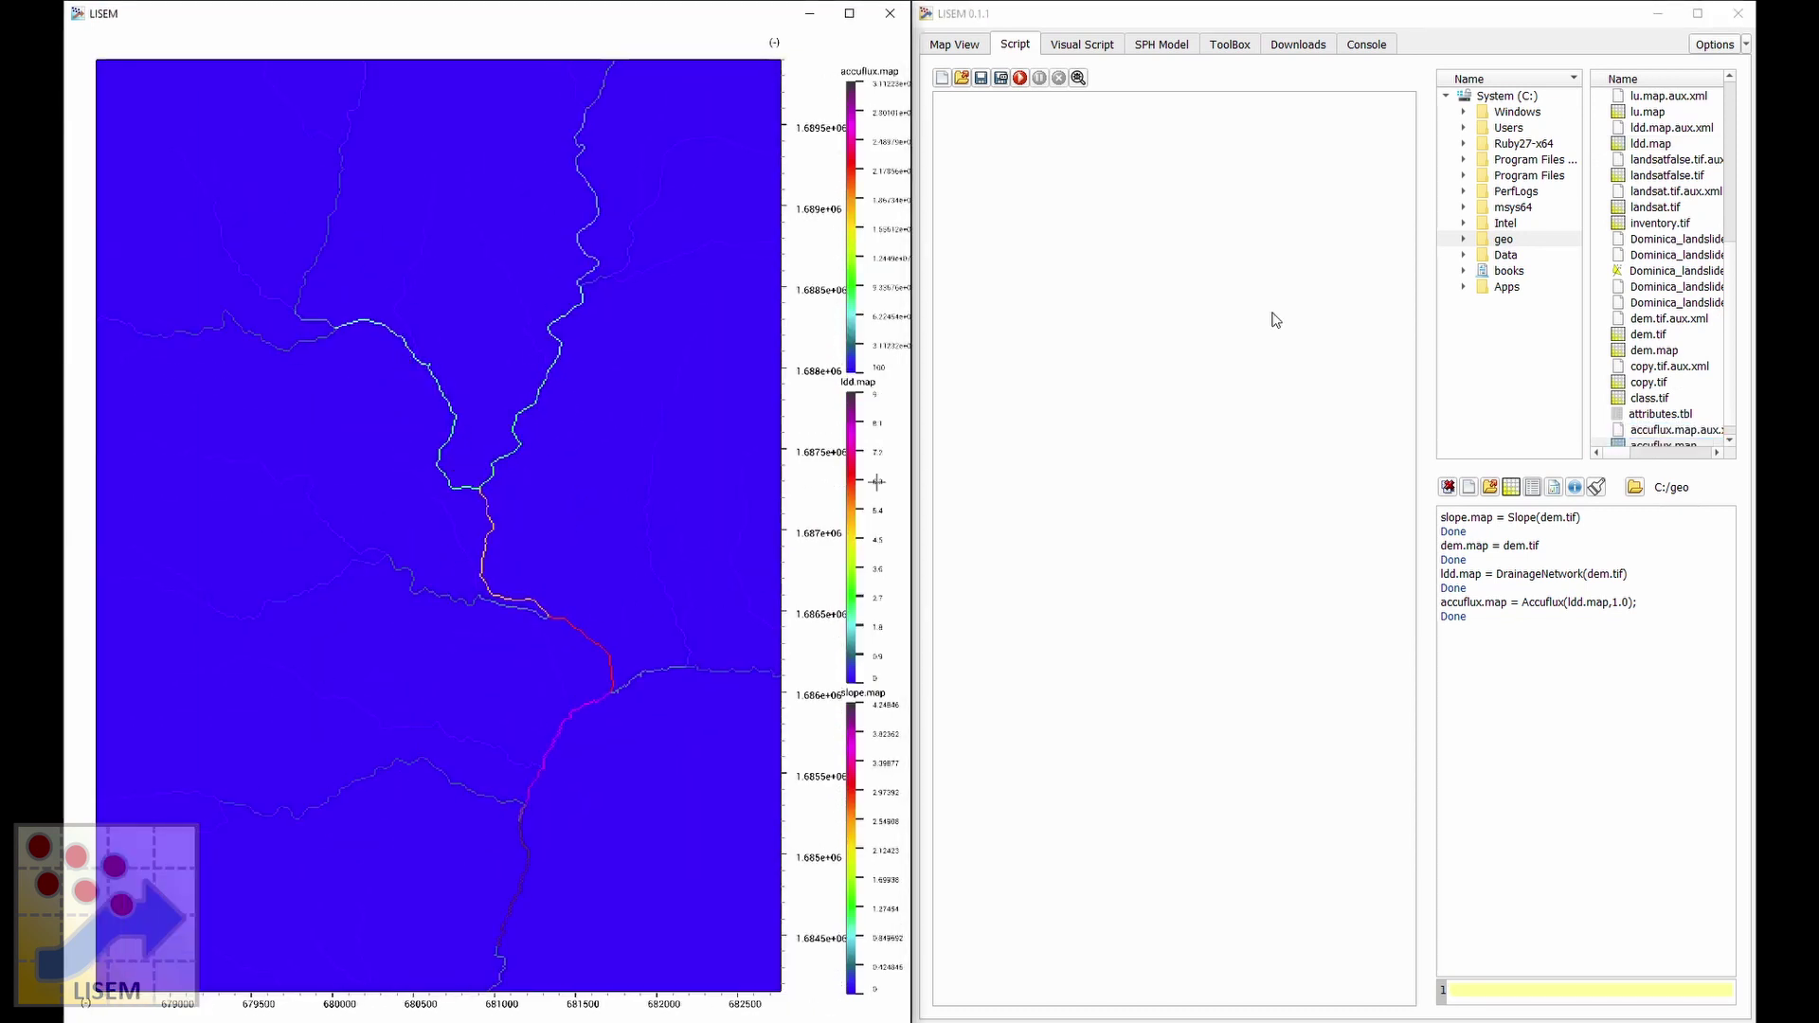
# Give accuflux.map a dark blue-red-black palette and remove the other map layers.
pyautogui.click(954, 45)
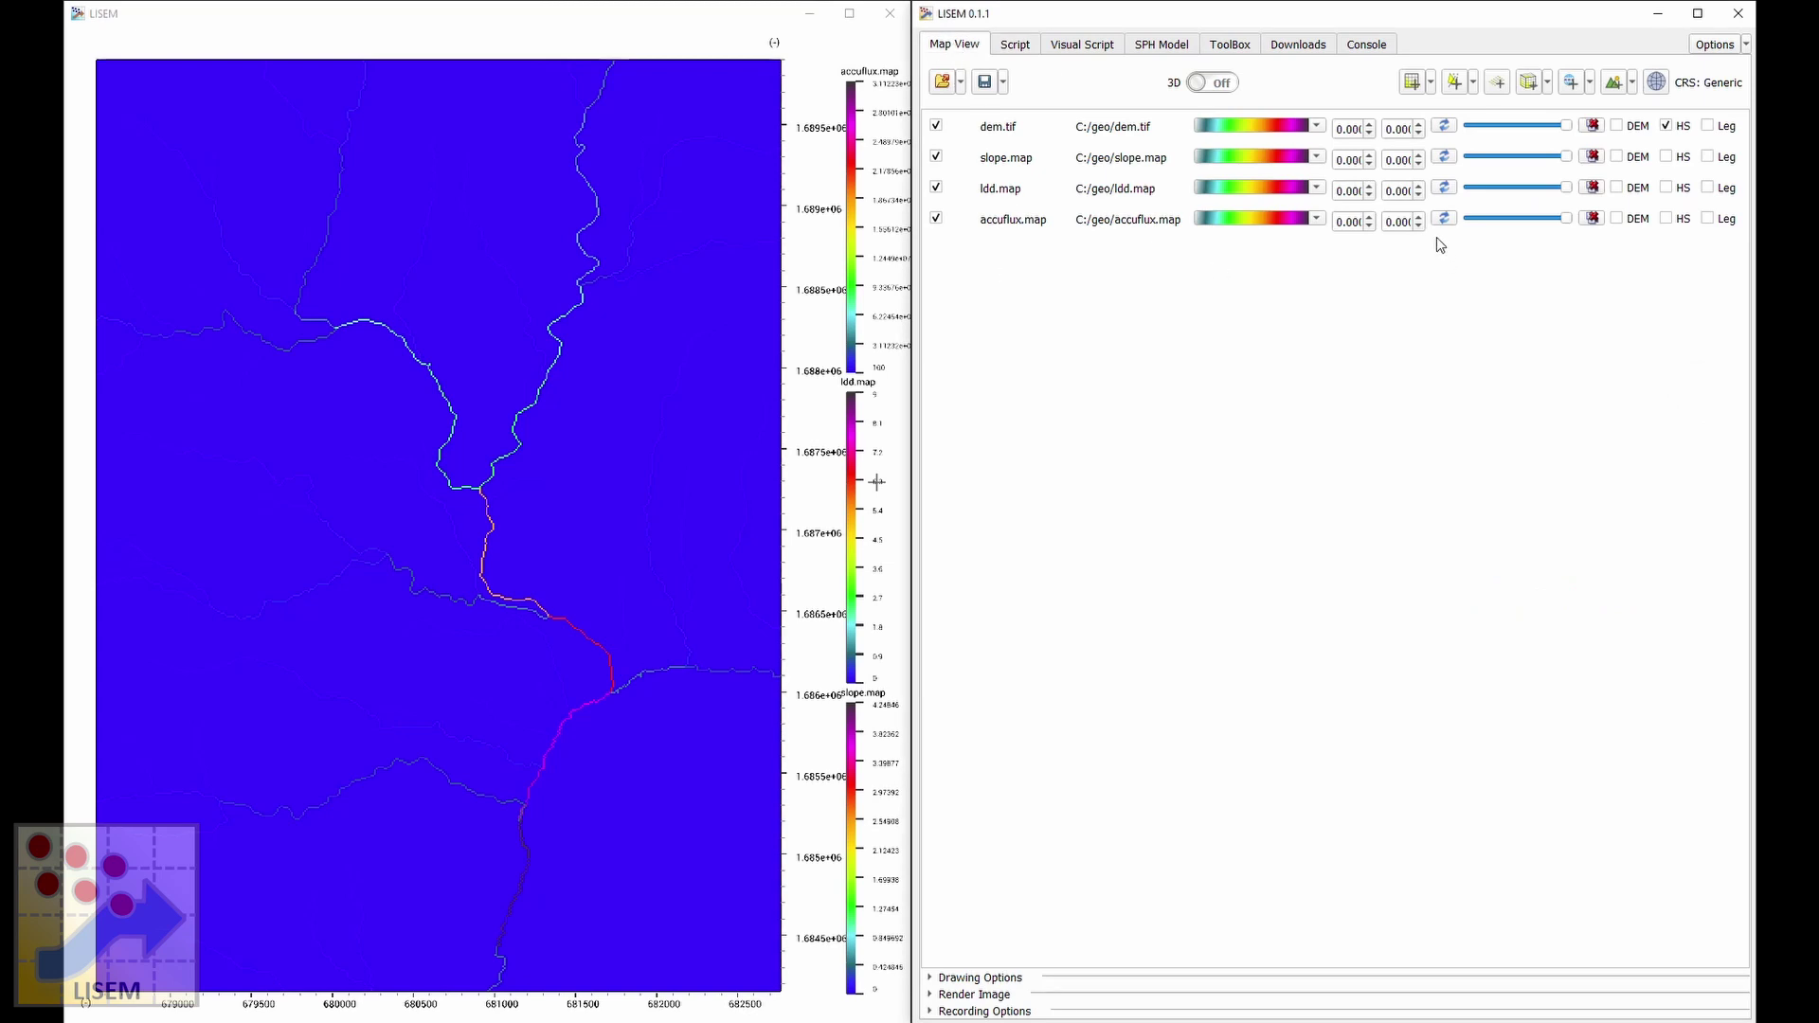
pyautogui.doubleClick(1397, 222)
pyautogui.click(1317, 219)
pyautogui.click(1282, 256)
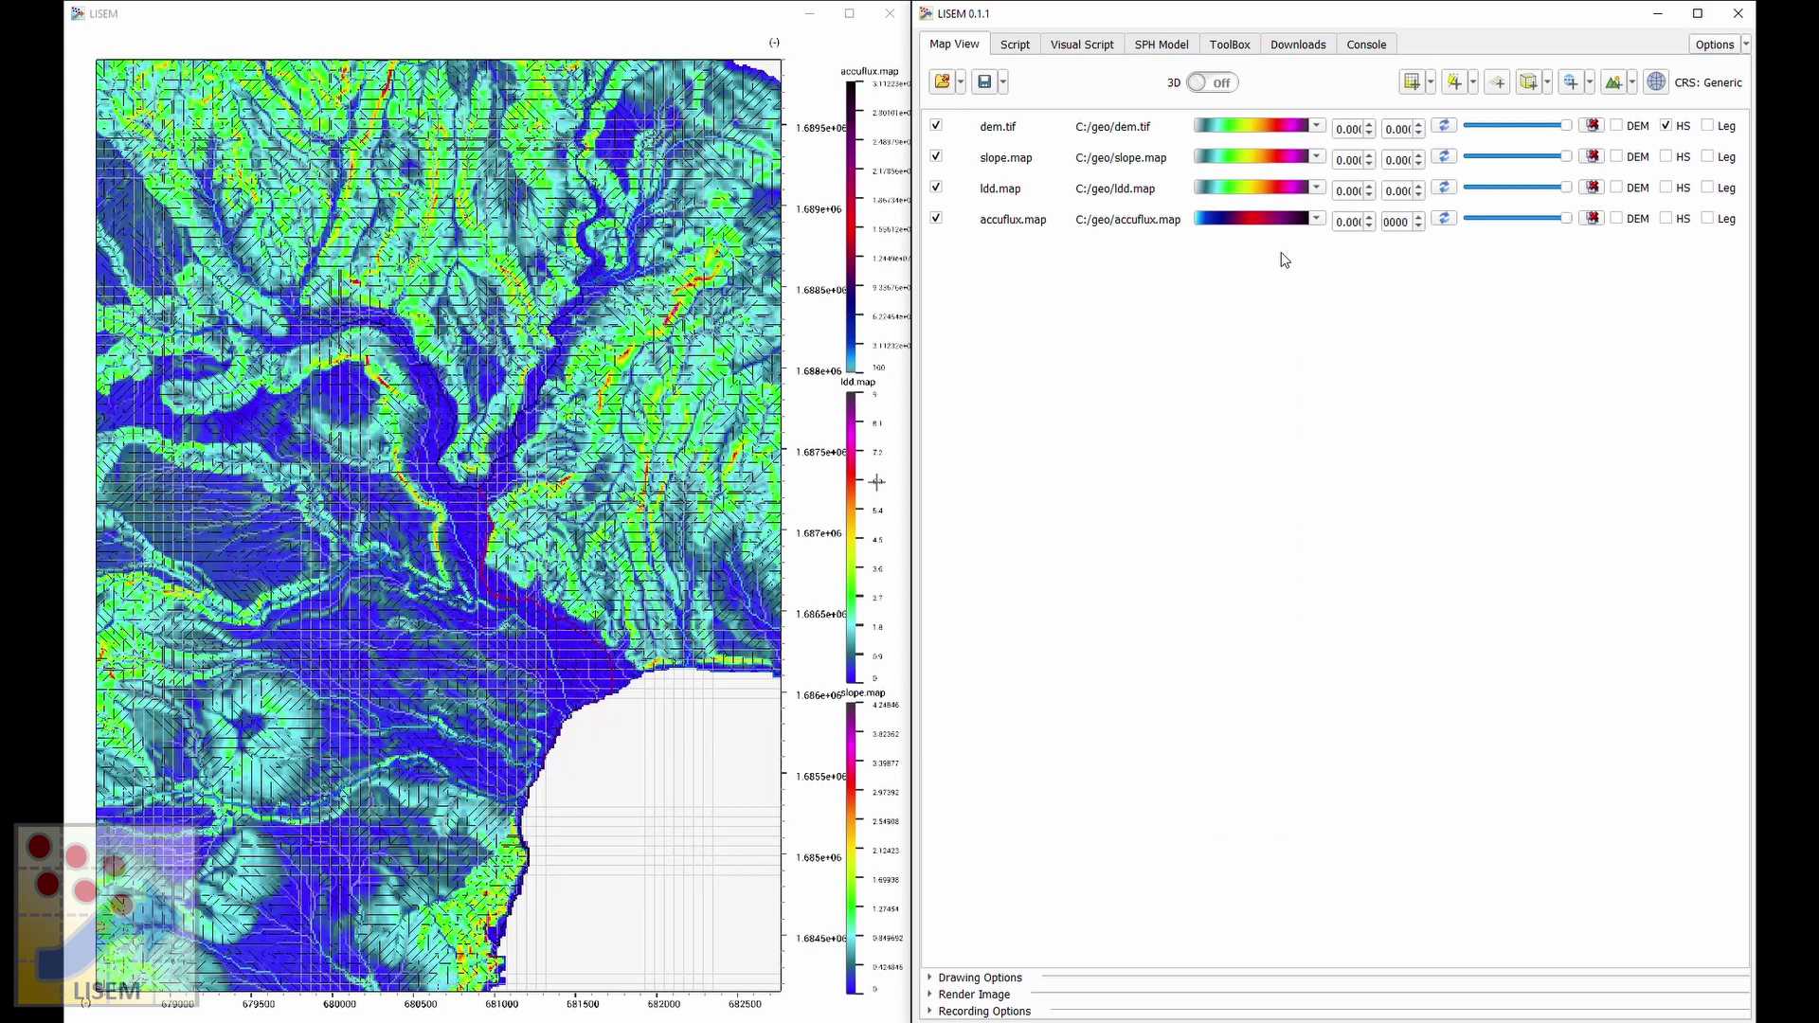
pyautogui.click(1592, 125)
pyautogui.click(1591, 125)
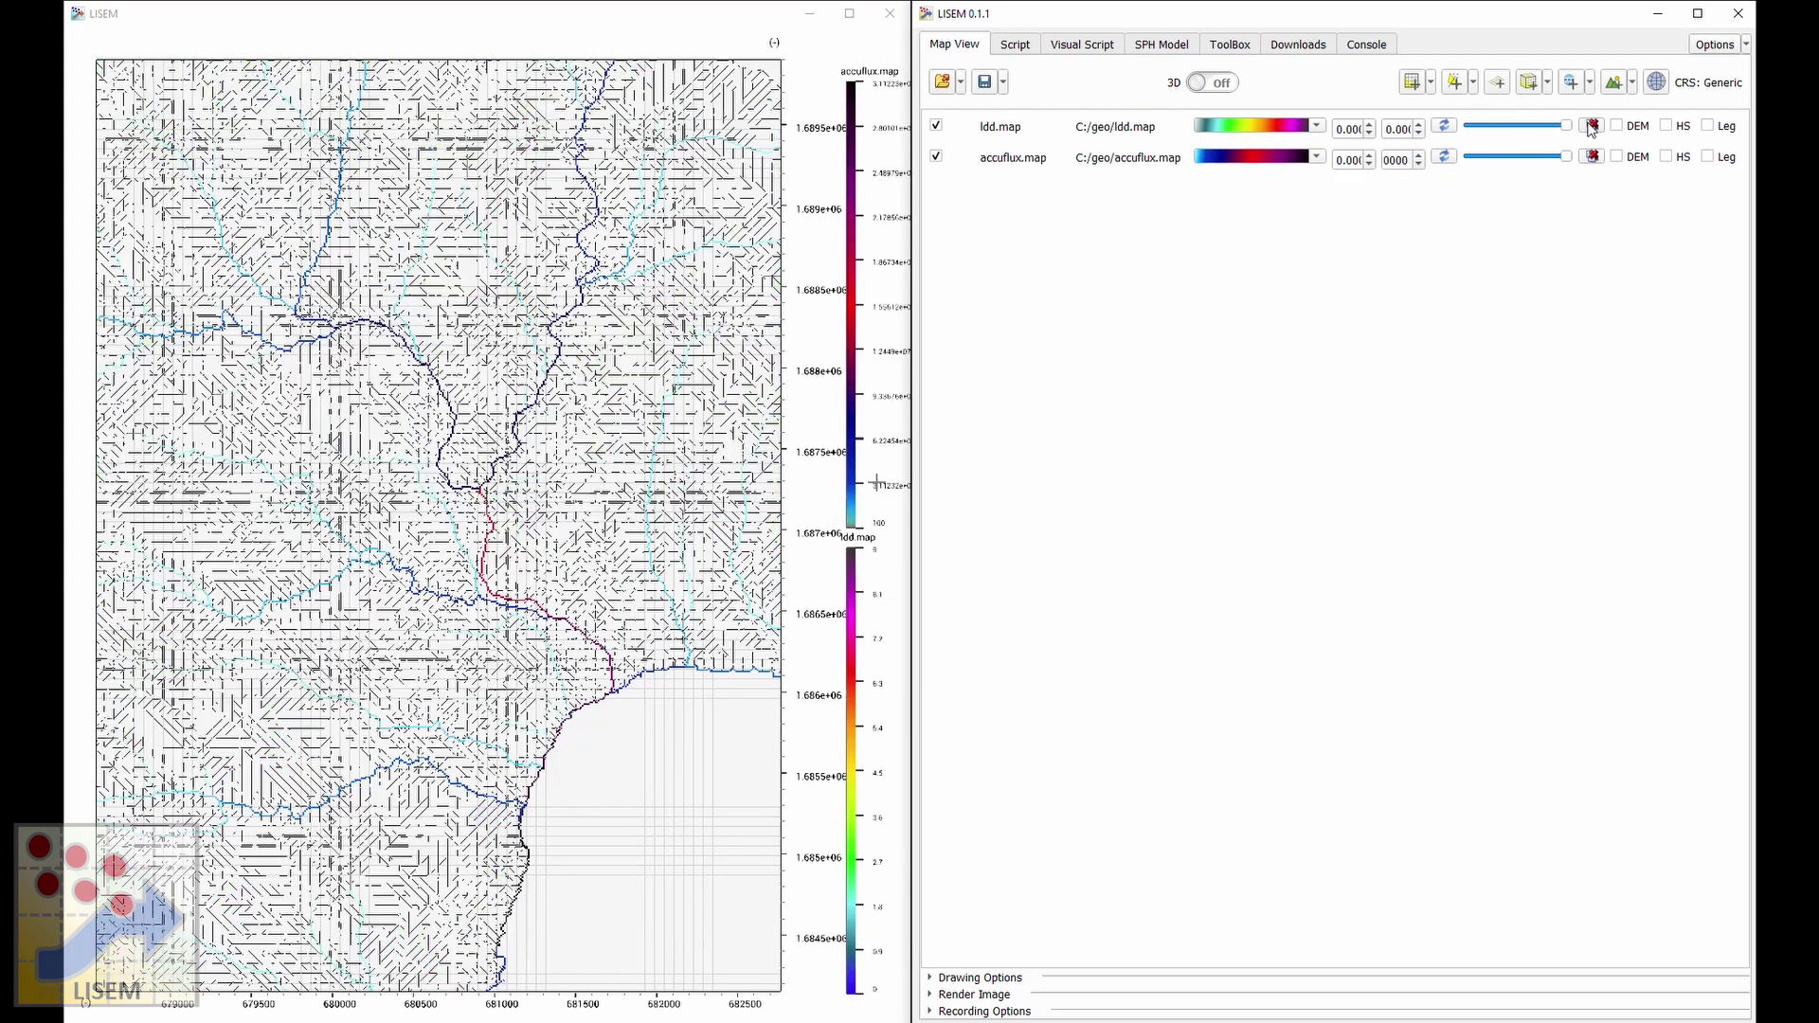
pyautogui.click(1591, 125)
# Set accuflux.map's maximum display value to 11111 to stretch its range.
pyautogui.doubleClick(1389, 128)
pyautogui.write('0.1')
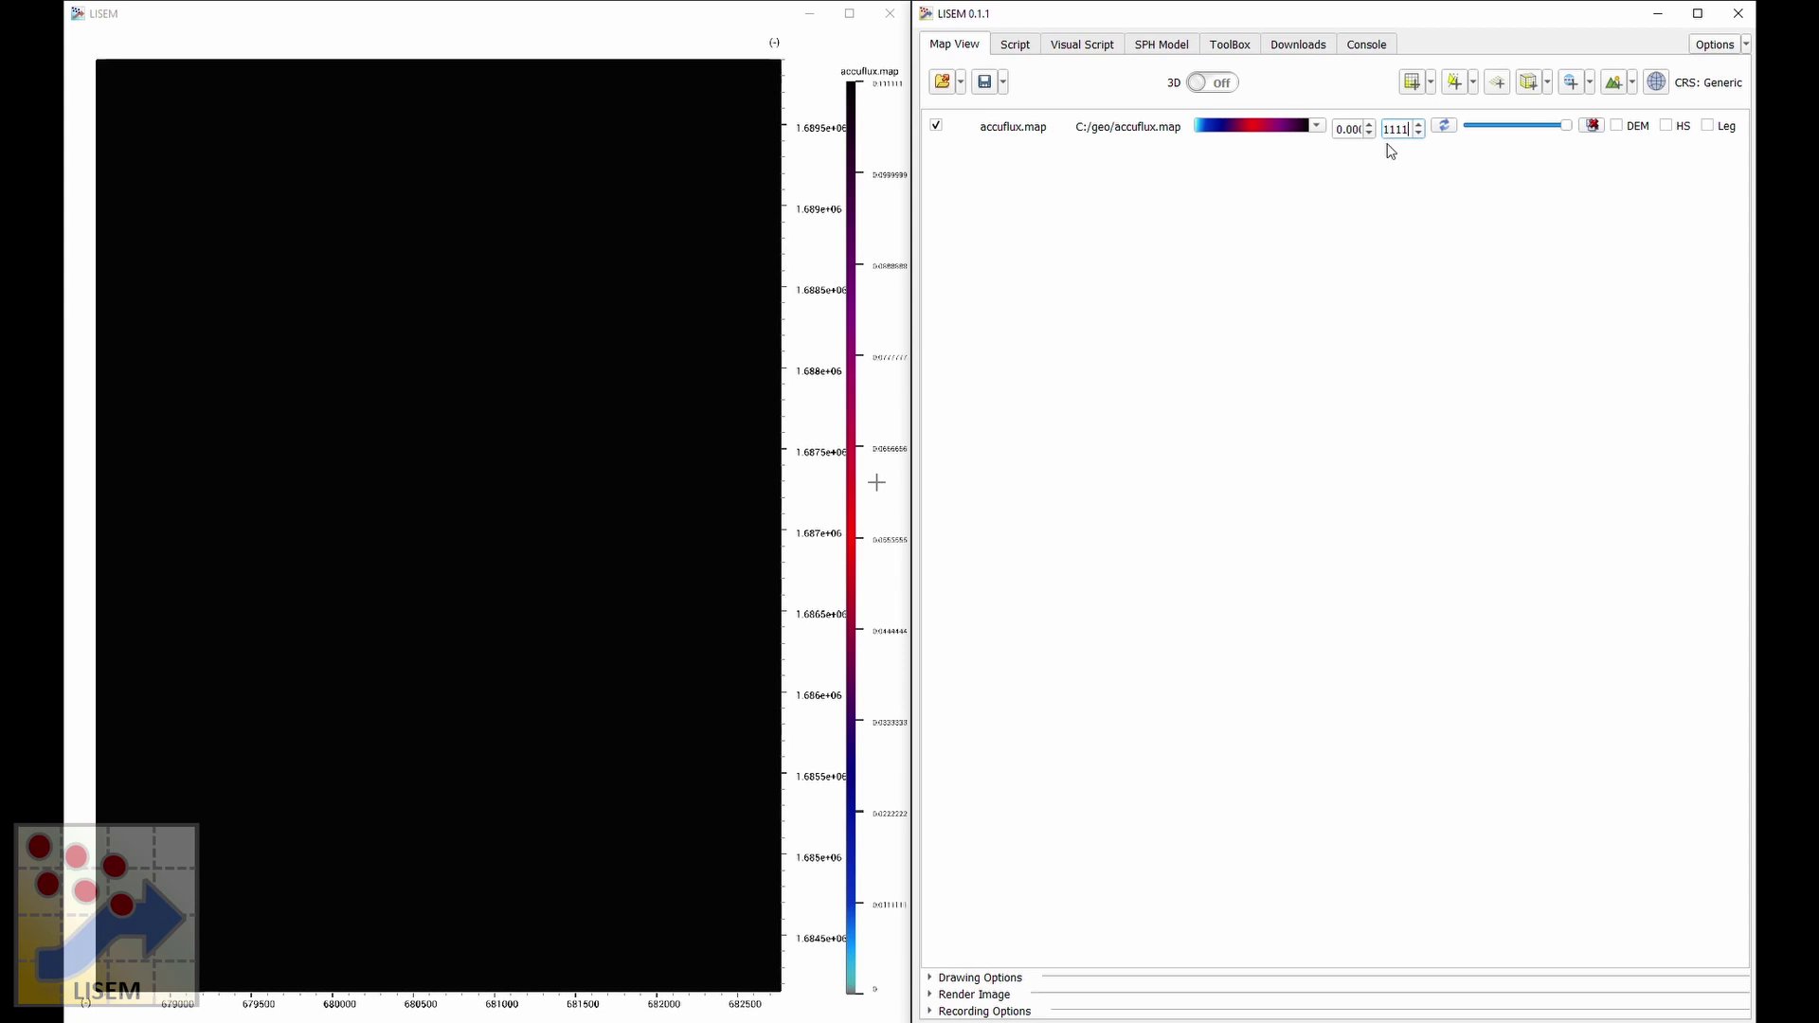
pyautogui.doubleClick(1392, 129)
pyautogui.write('11111')
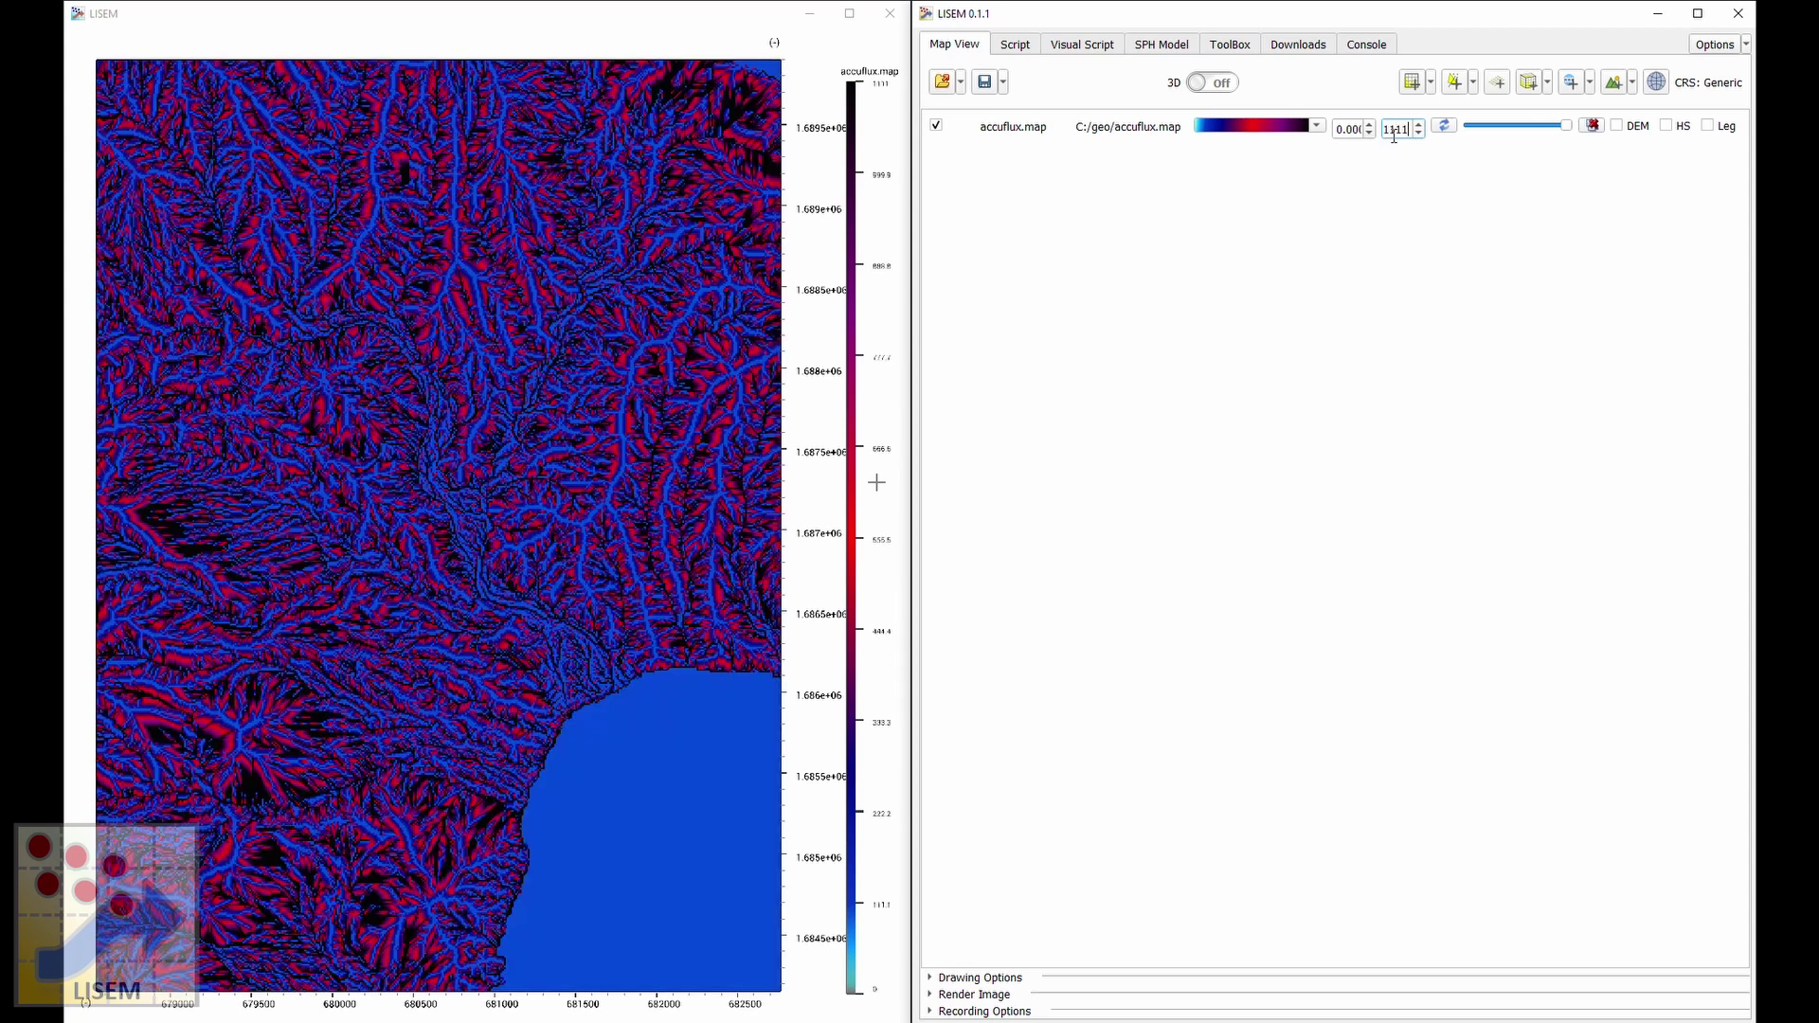
pyautogui.scroll(-5, 606, 525)
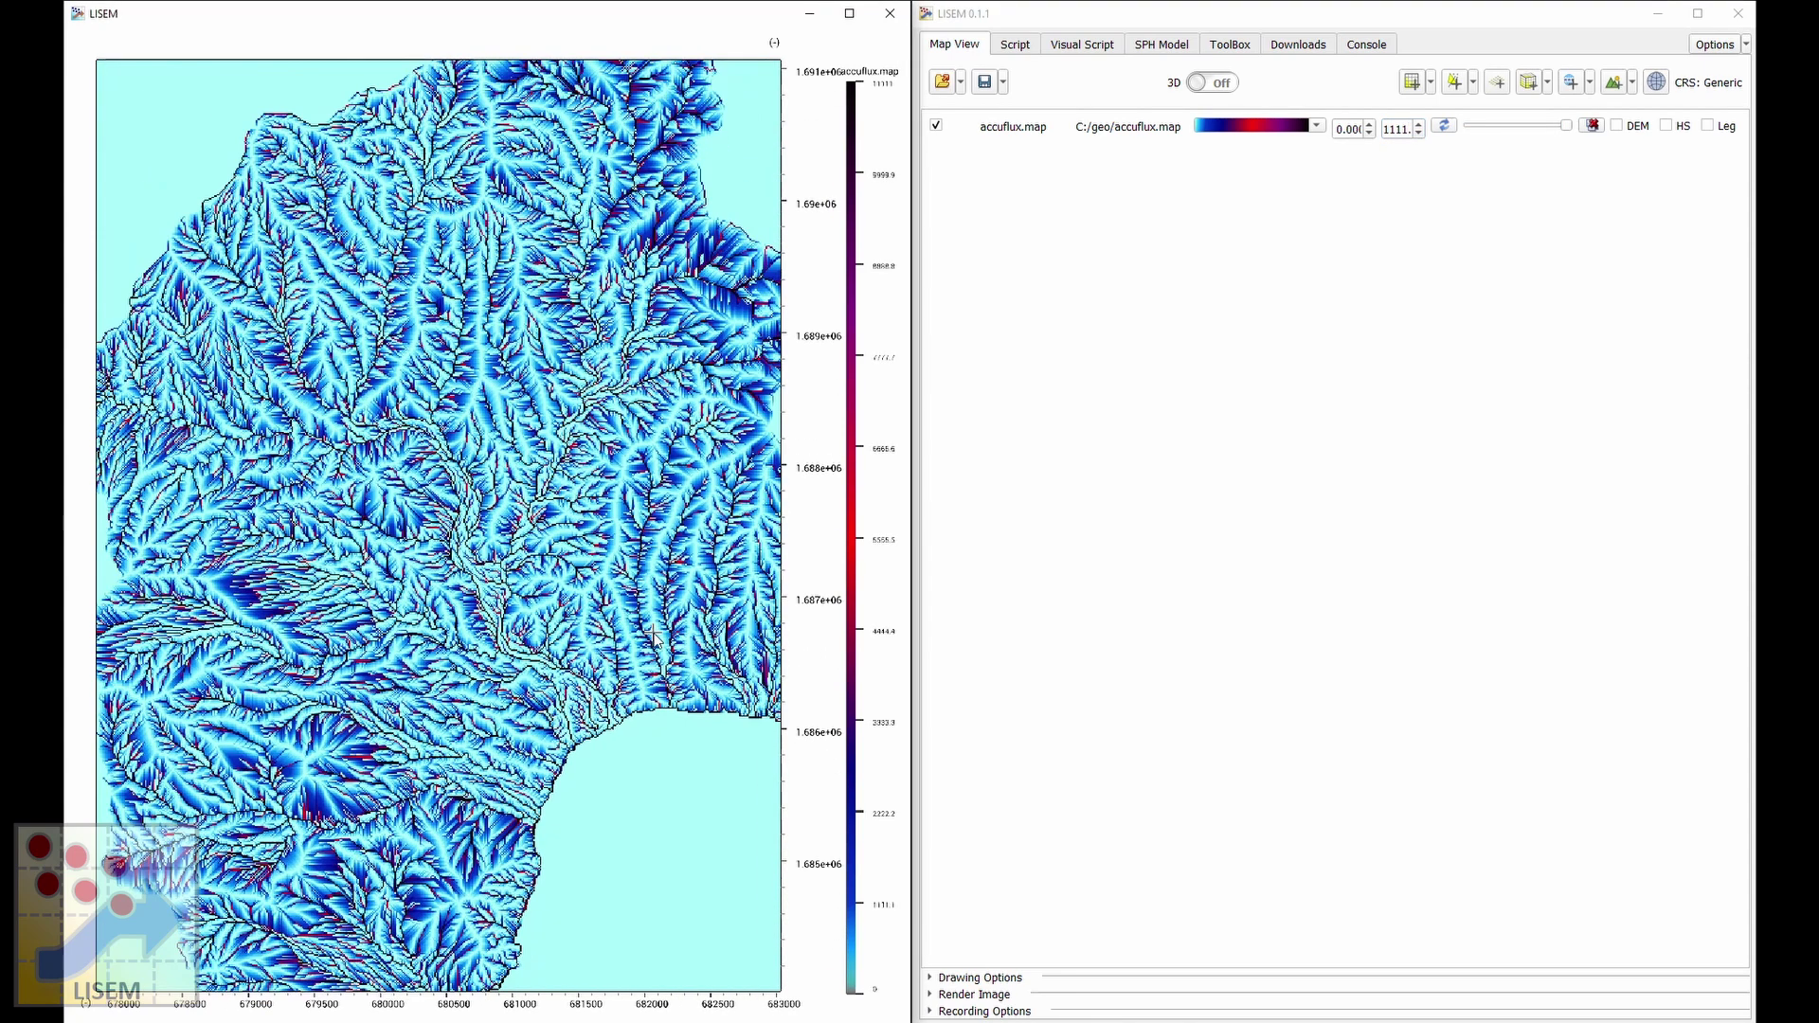
pyautogui.click(1019, 48)
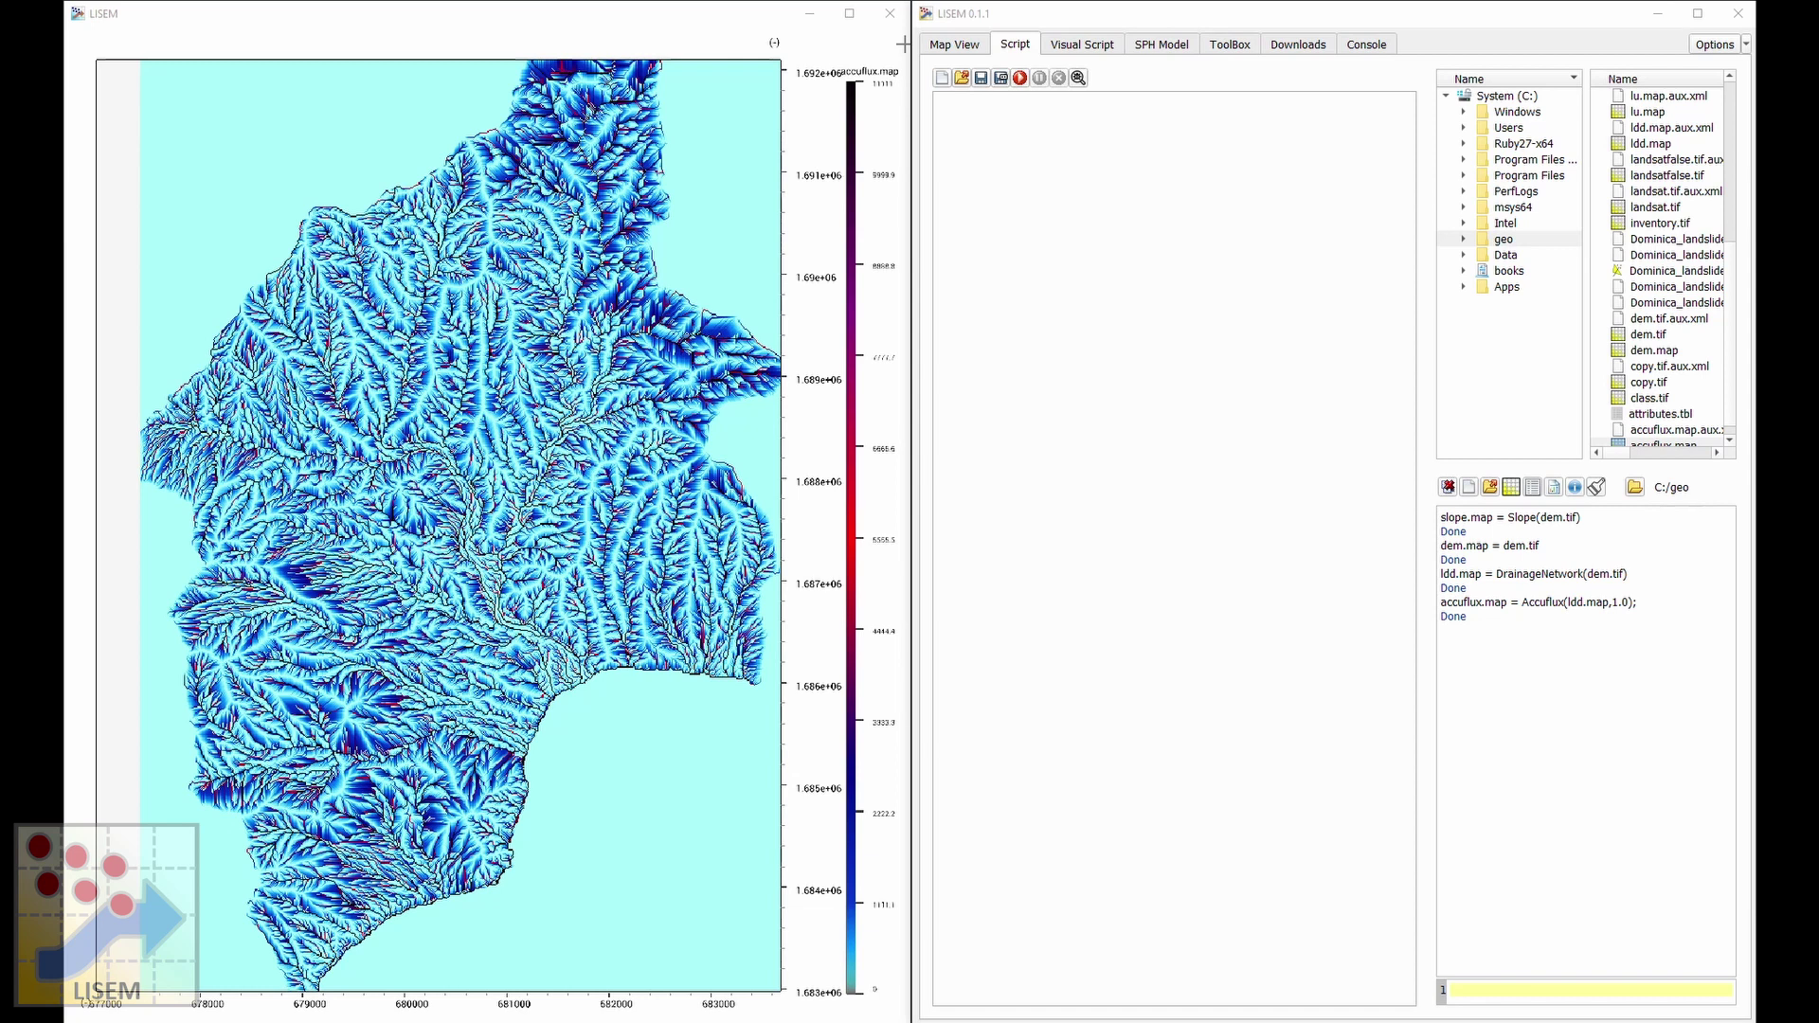
# Run wetness.map = log(accuflux.map)/atan(slope.tif) and add wetness.map to the map.
pyautogui.click(1487, 995)
pyautogui.write('.map = log(accuflux.map)/atan(slope.tif)')
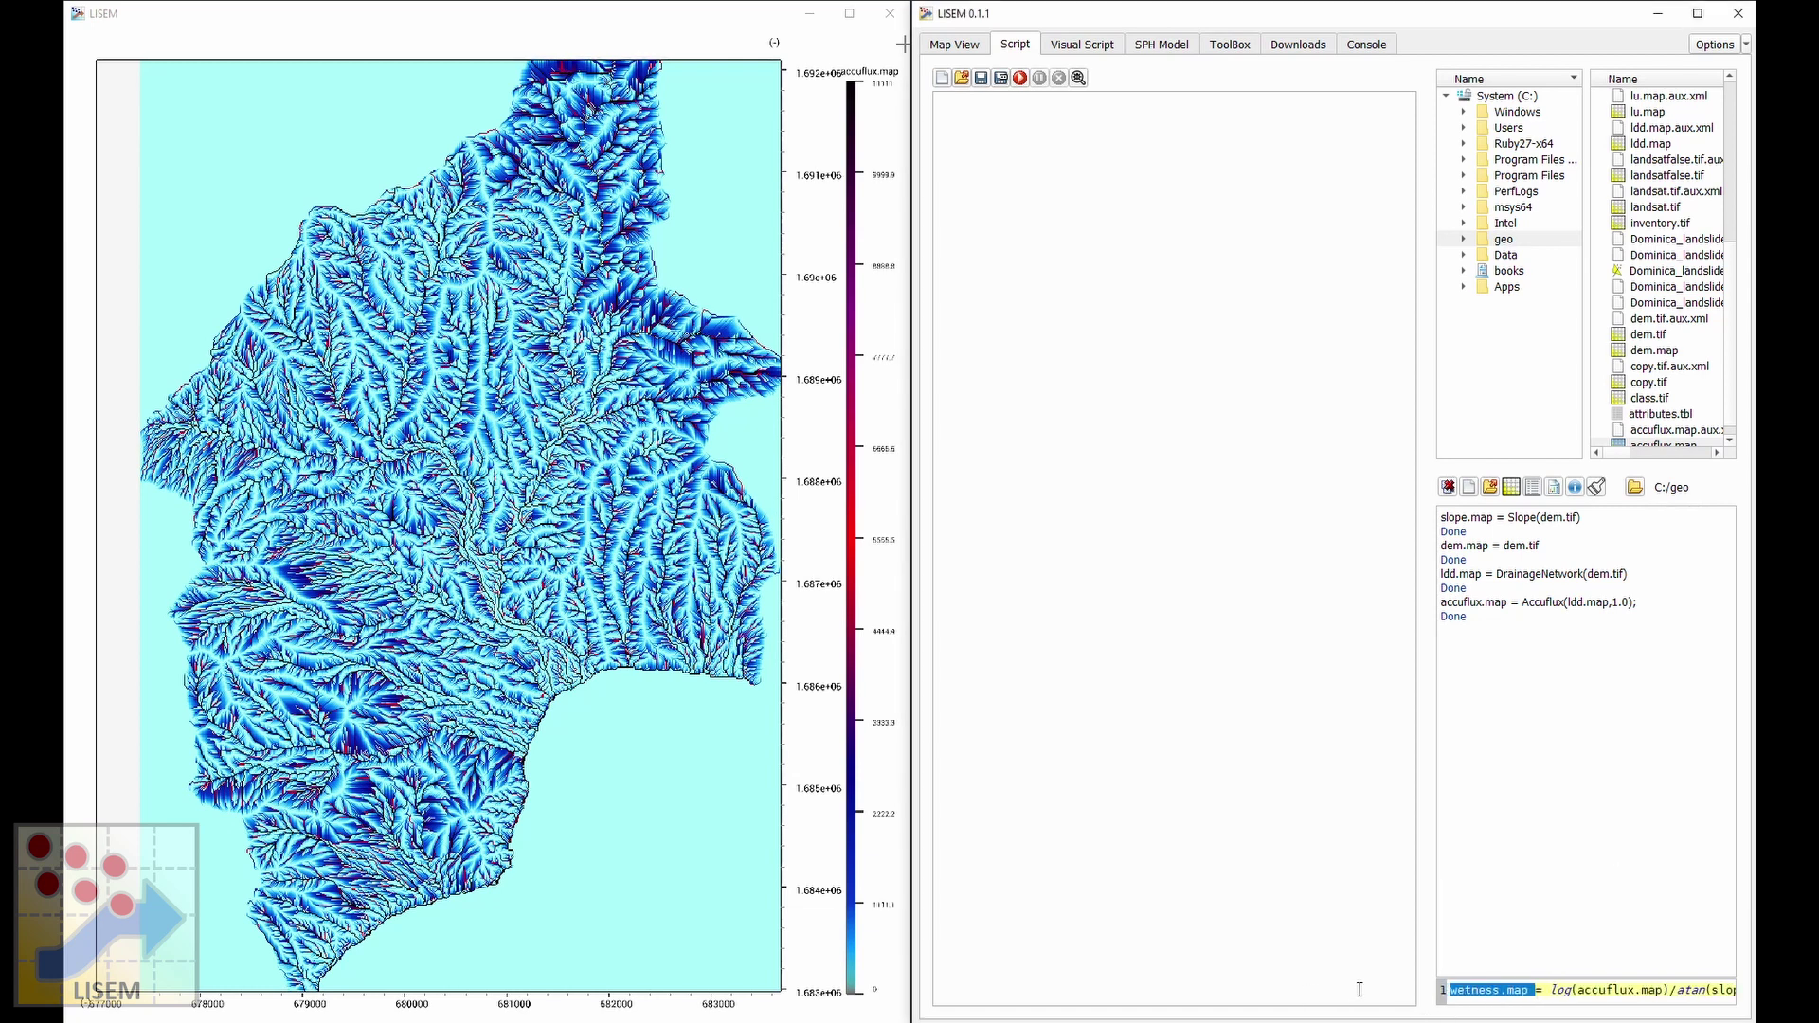
pyautogui.press('Home')
pyautogui.write('wetness')
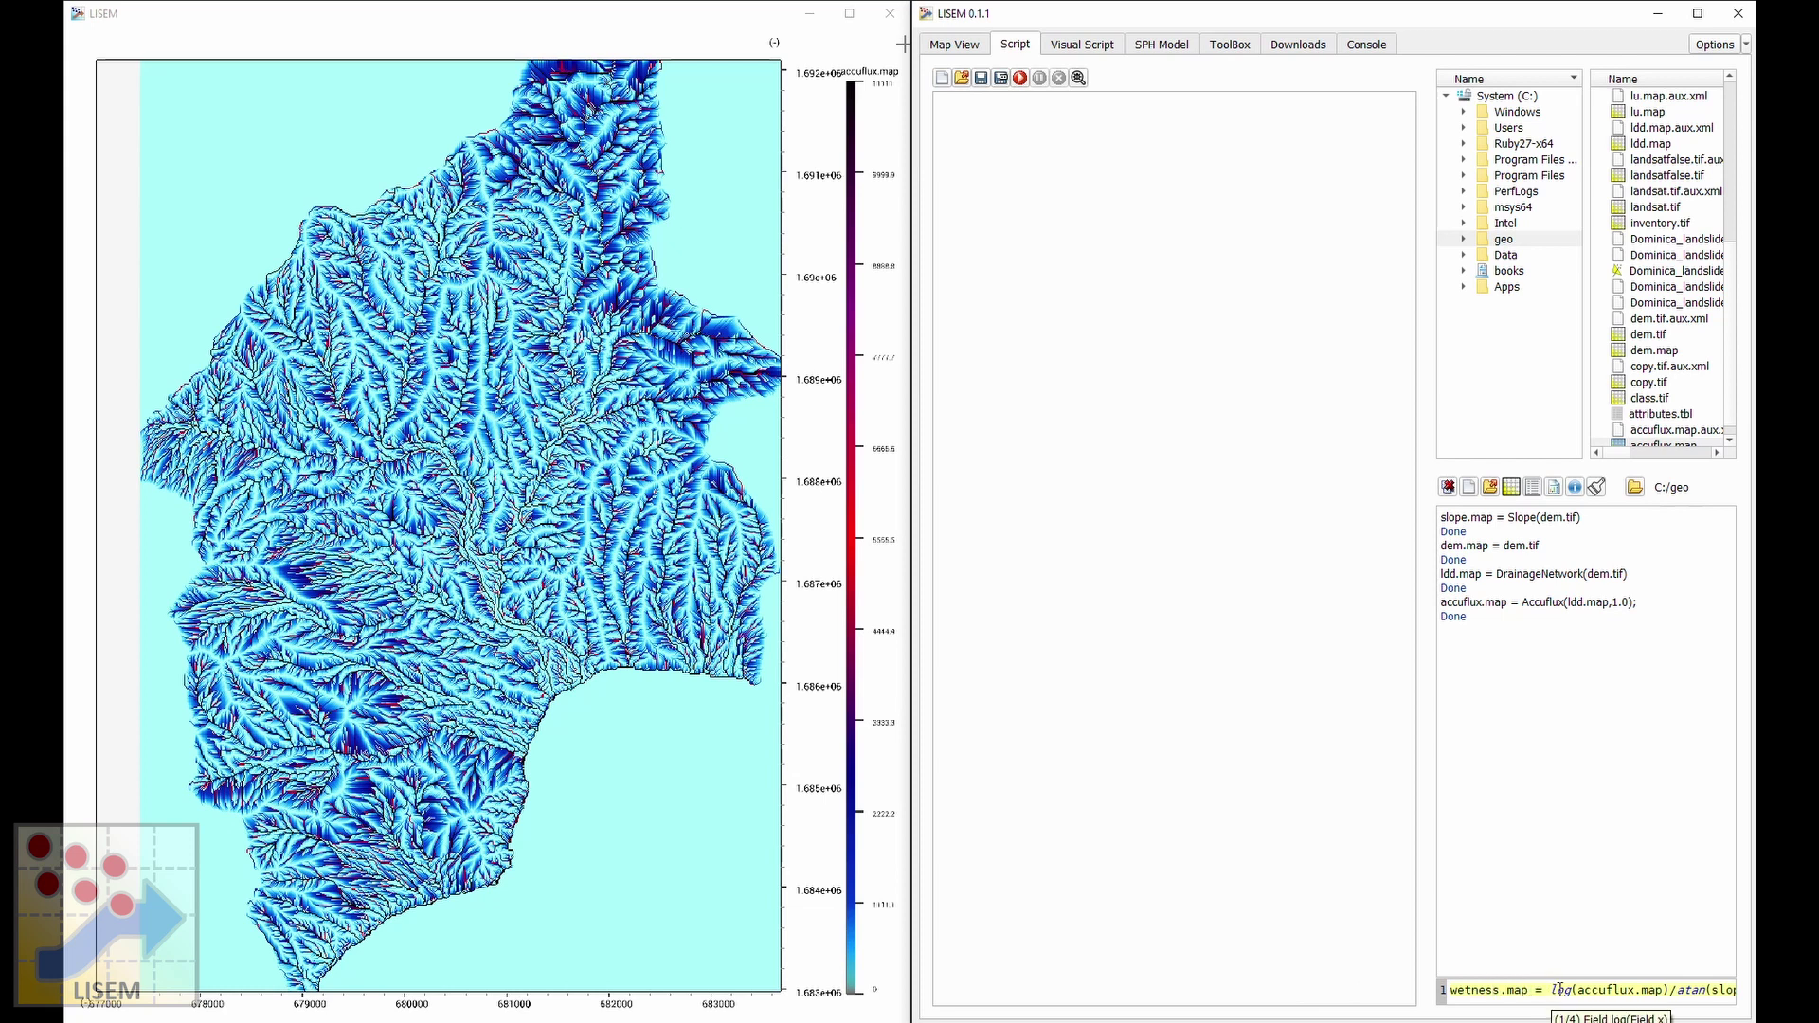
pyautogui.moveTo(1679, 990); pyautogui.dragTo(1729, 990)
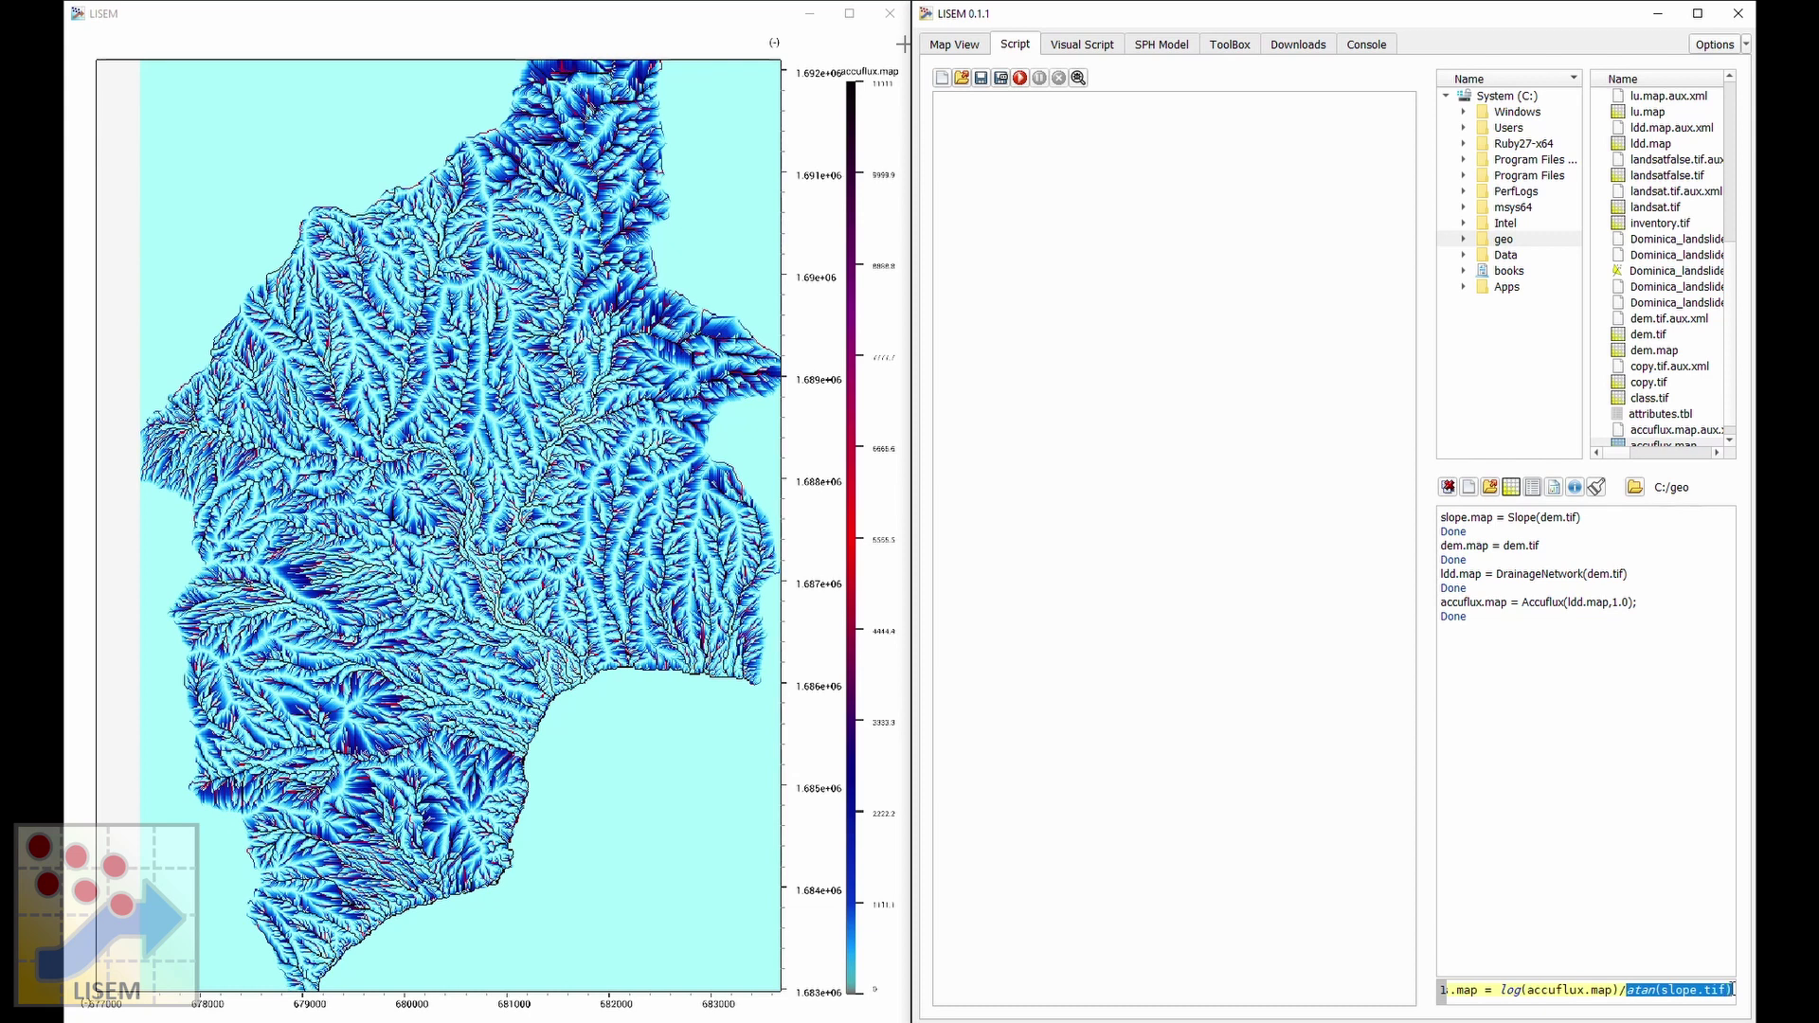
pyautogui.click(1660, 990)
pyautogui.press('Return')
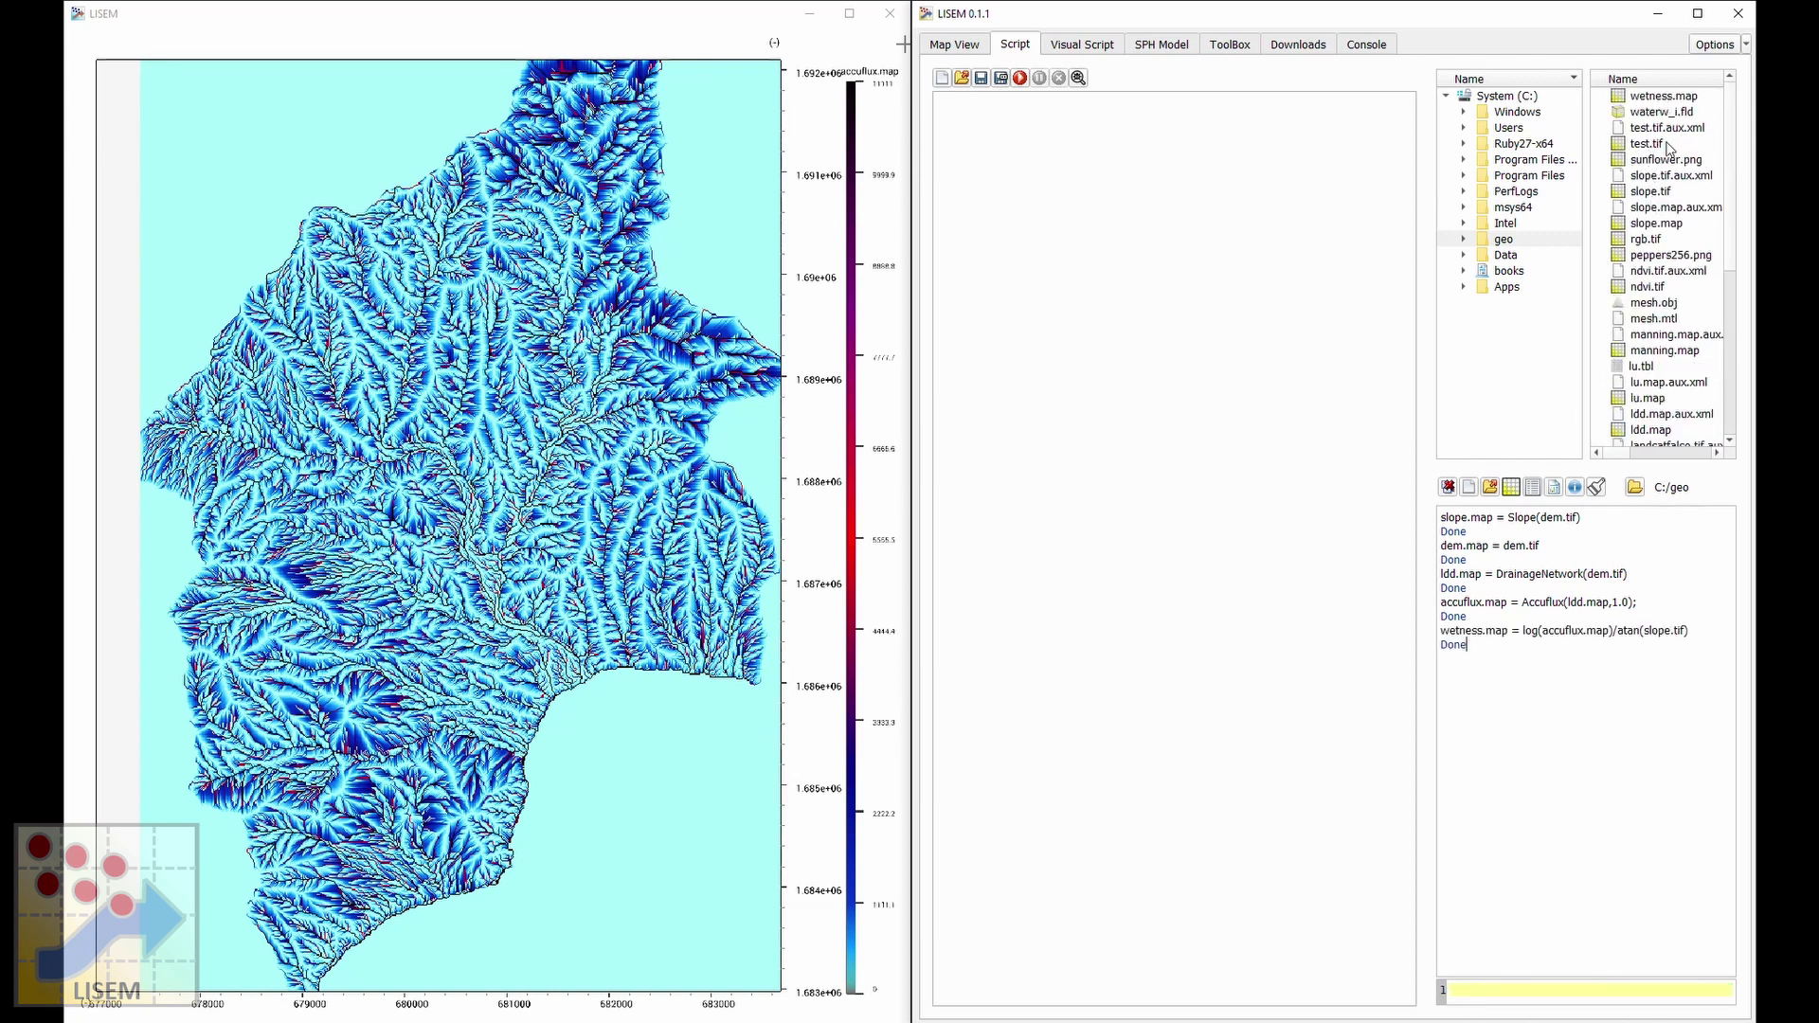
pyautogui.doubleClick(1661, 101)
pyautogui.click(955, 44)
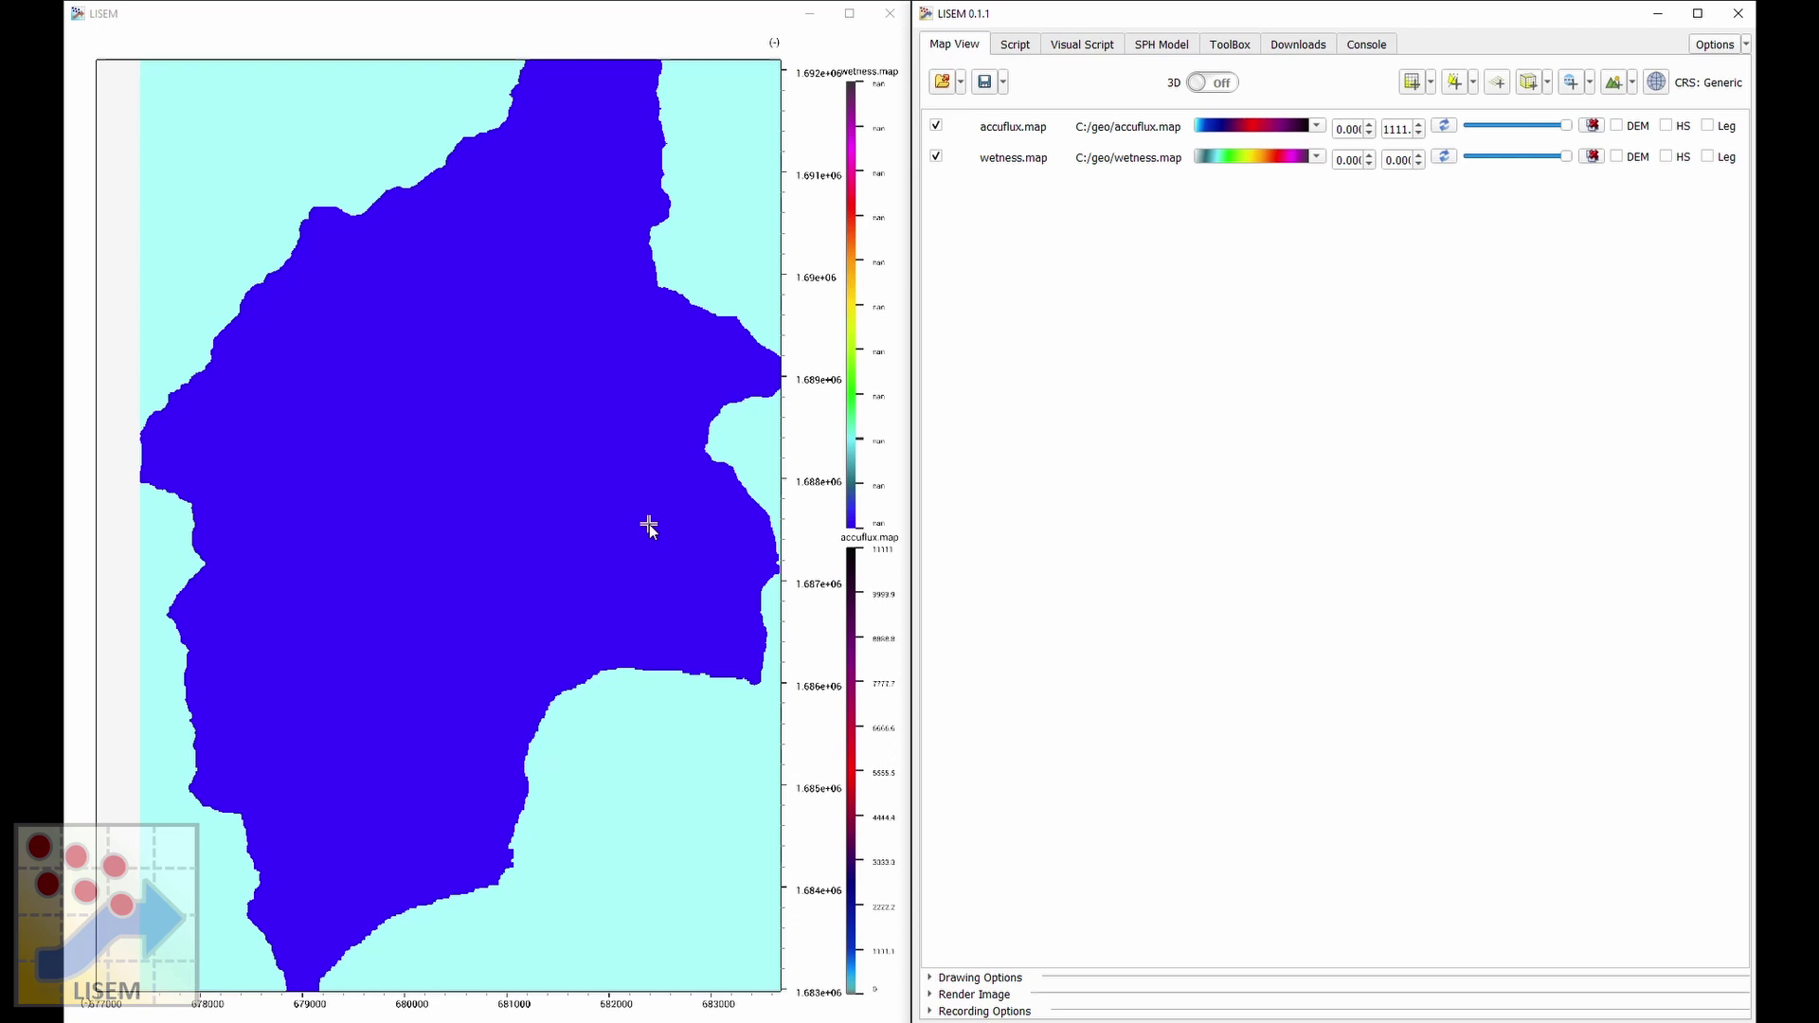
# Set wetness.map's maximum display value to 111, then select its command in the Script log.
pyautogui.doubleClick(1395, 160)
pyautogui.write('111')
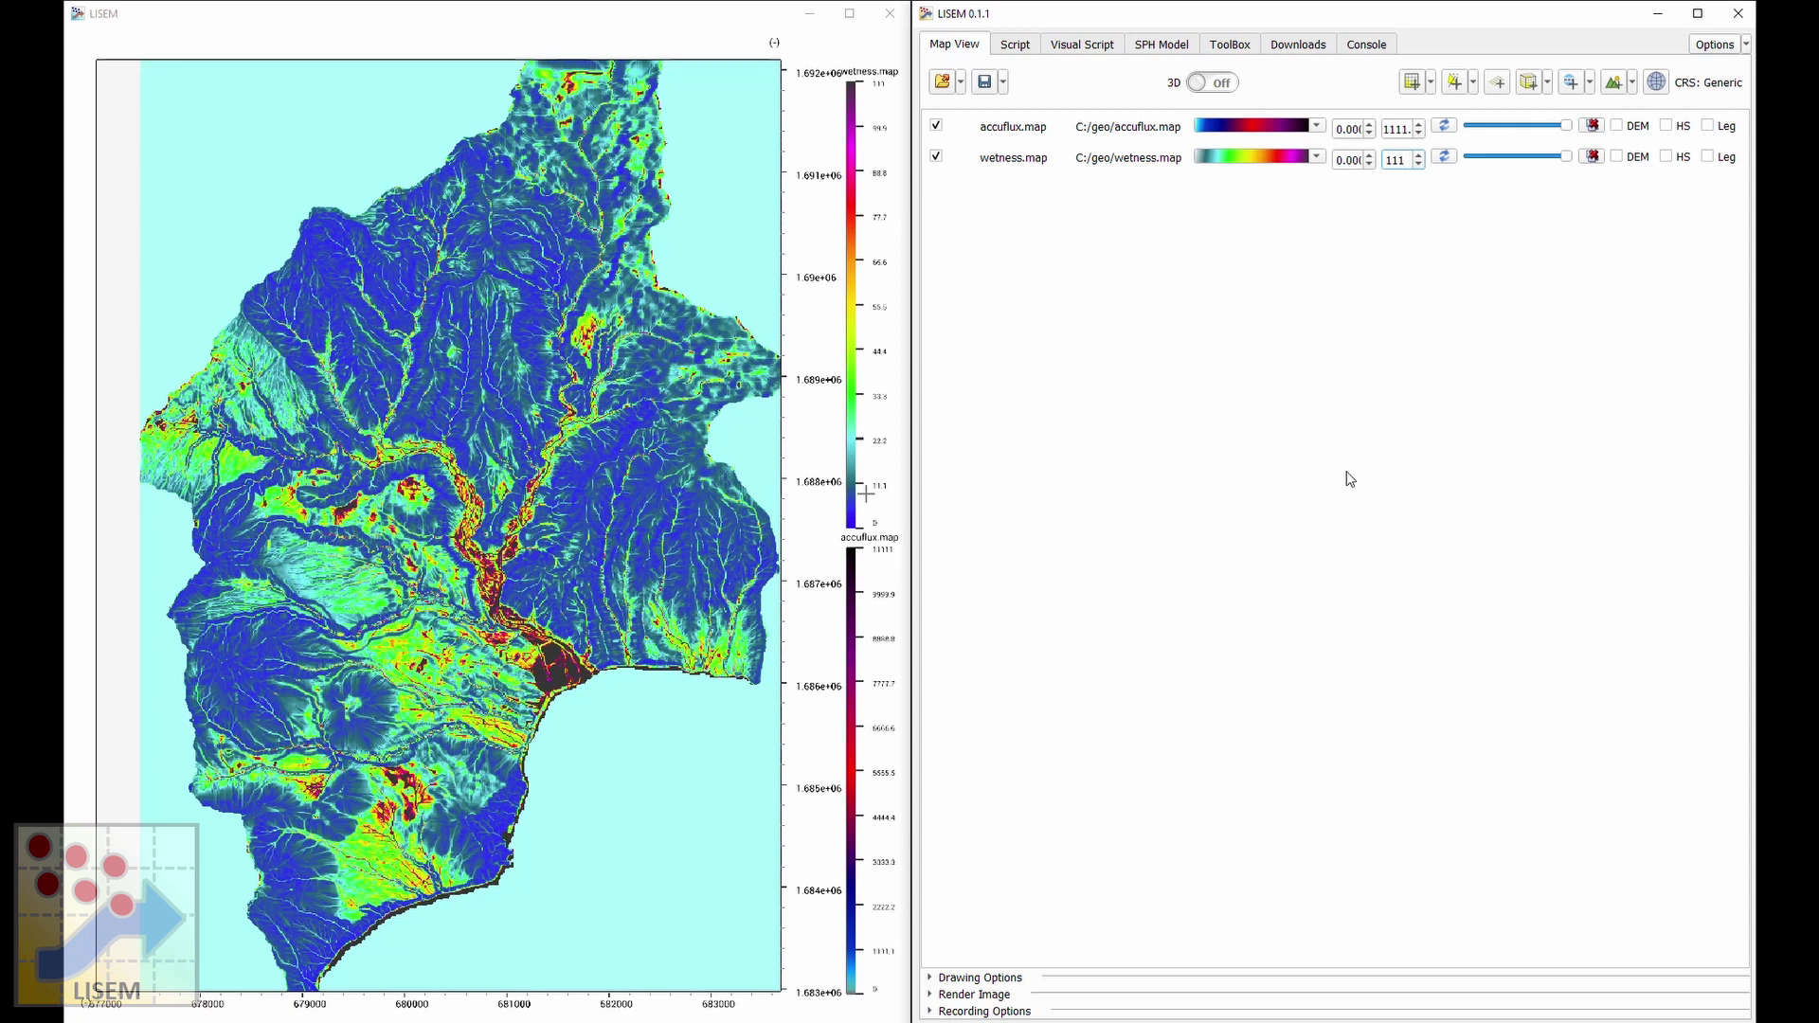
pyautogui.click(1015, 44)
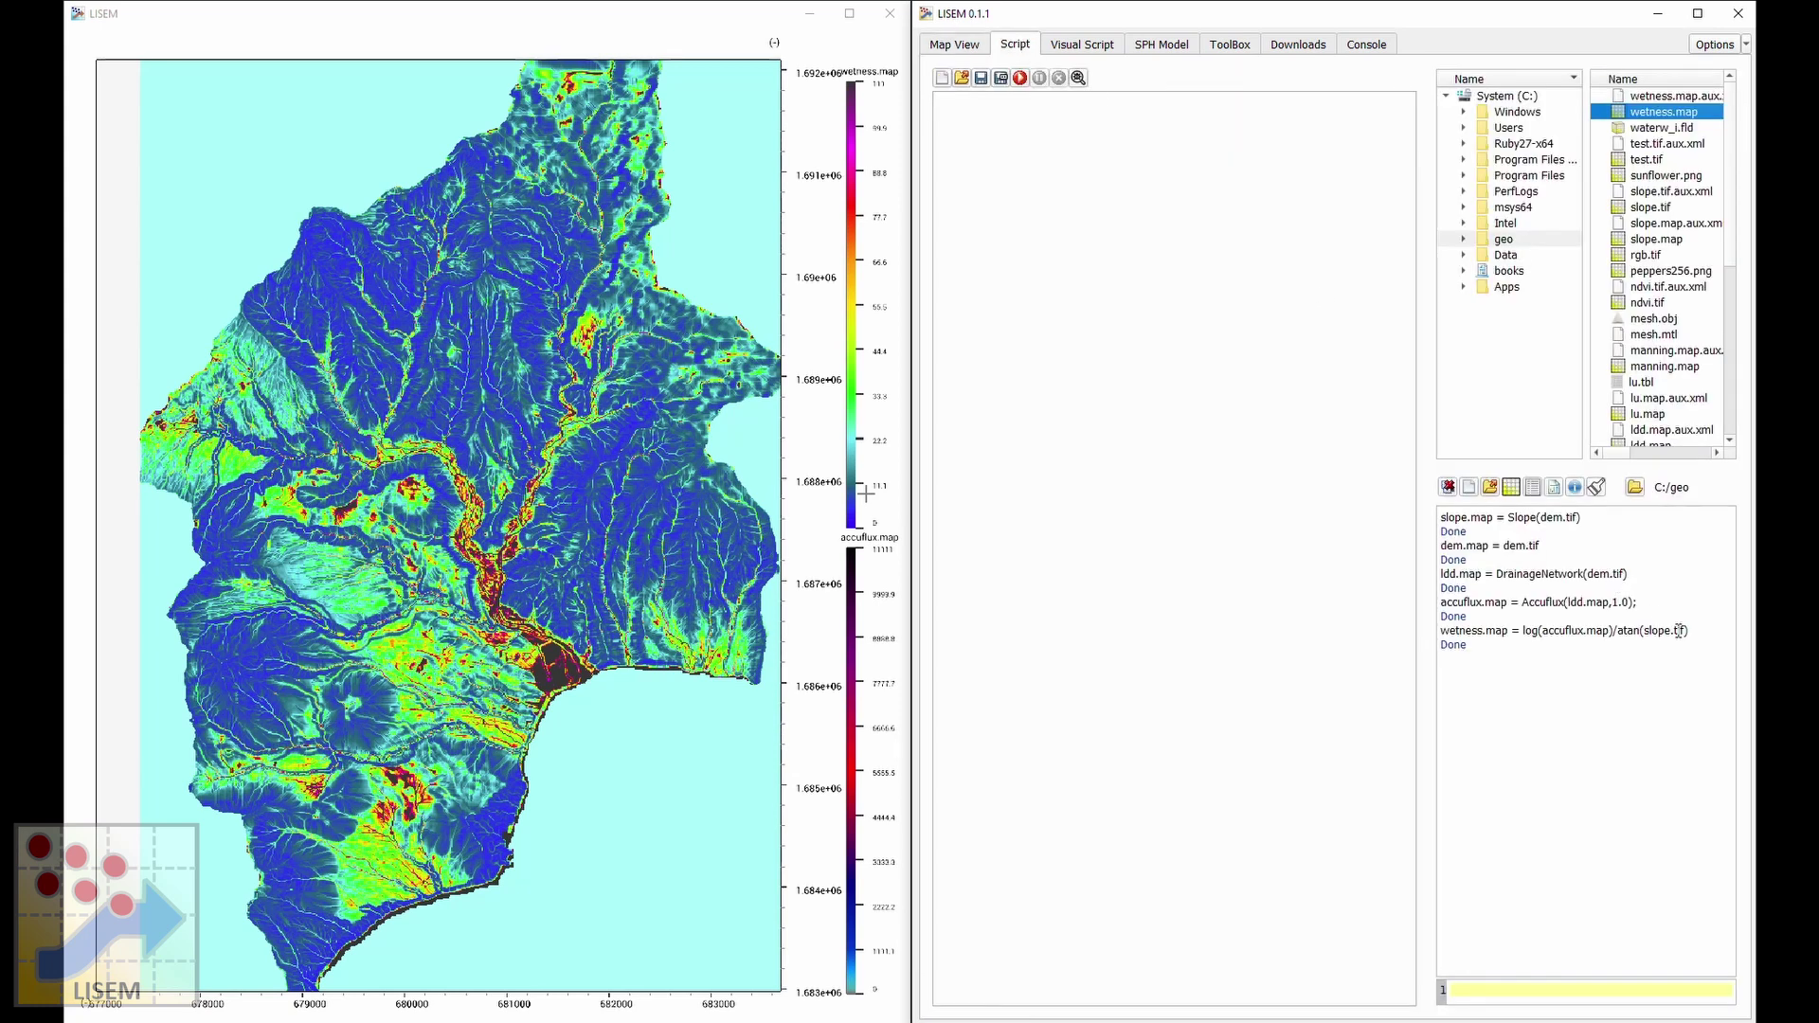
pyautogui.moveTo(1690, 630); pyautogui.dragTo(1379, 634)
# Rerun the pasted wetness command as log(accuflux.map)/atan(max(0.01,slope.tif)).
pyautogui.click(1641, 996)
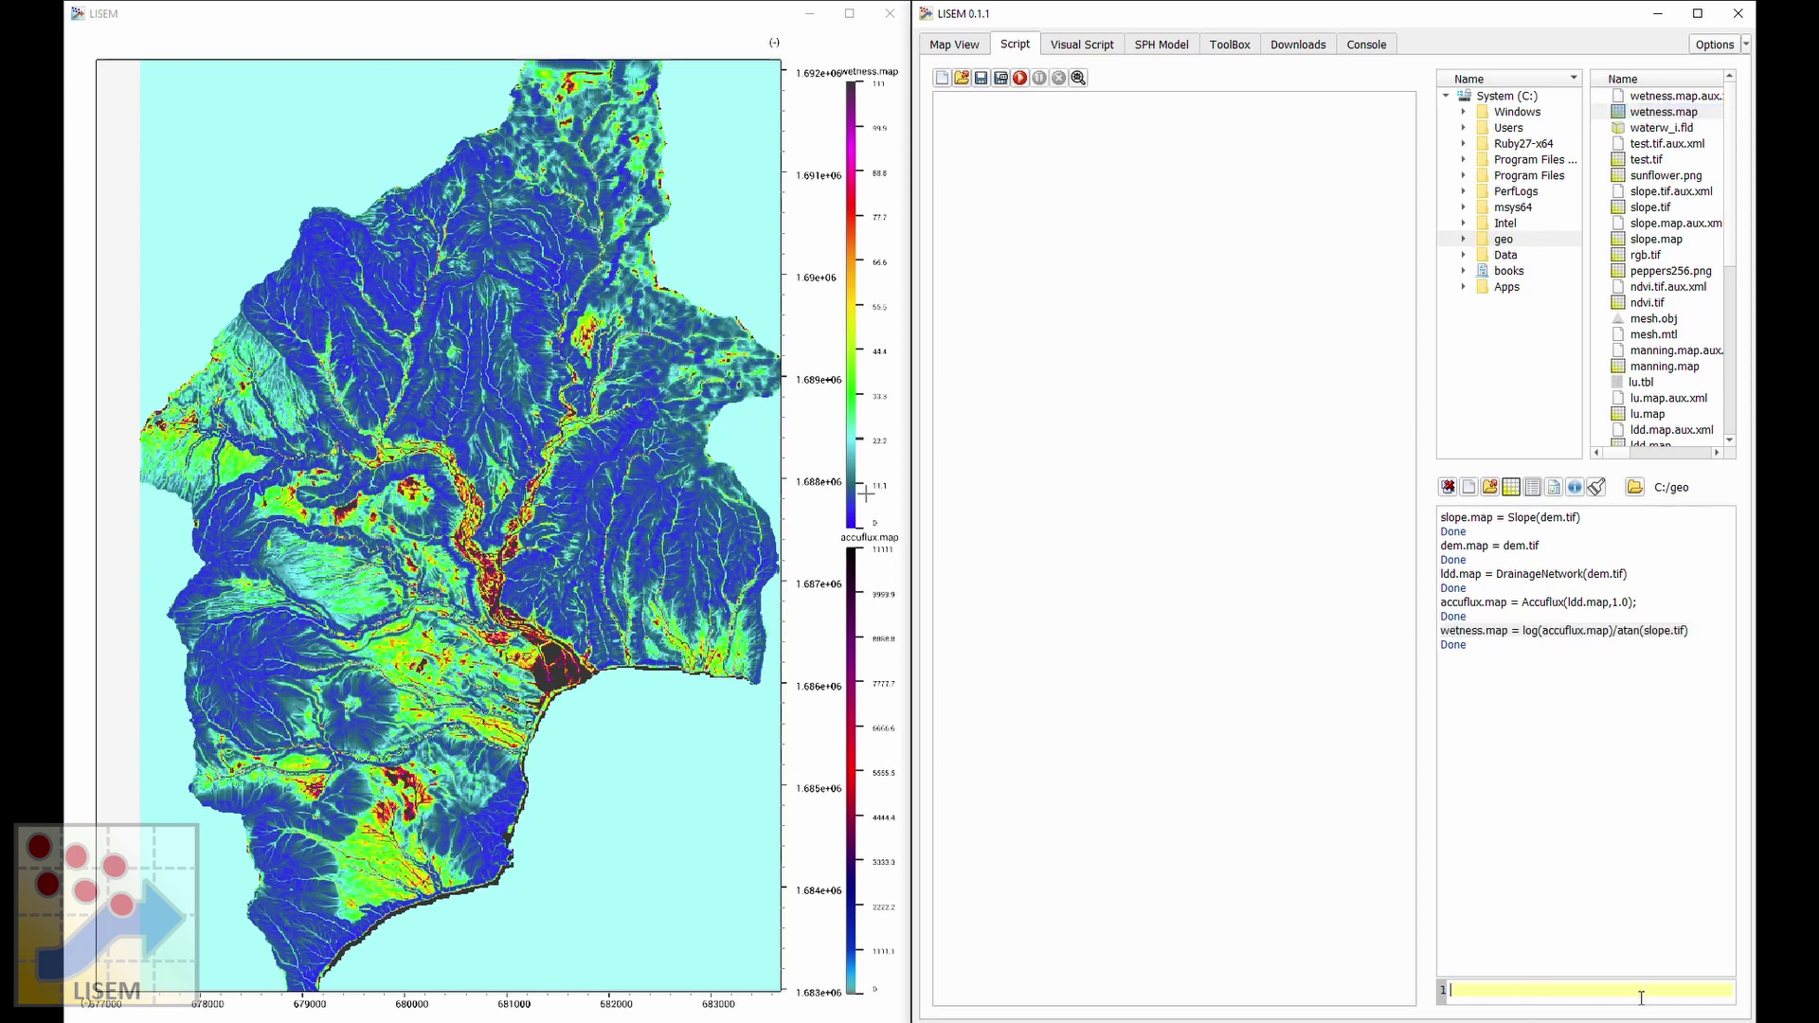
pyautogui.hotkey('ctrl', 'v')
pyautogui.click(1663, 992)
pyautogui.write('max(')
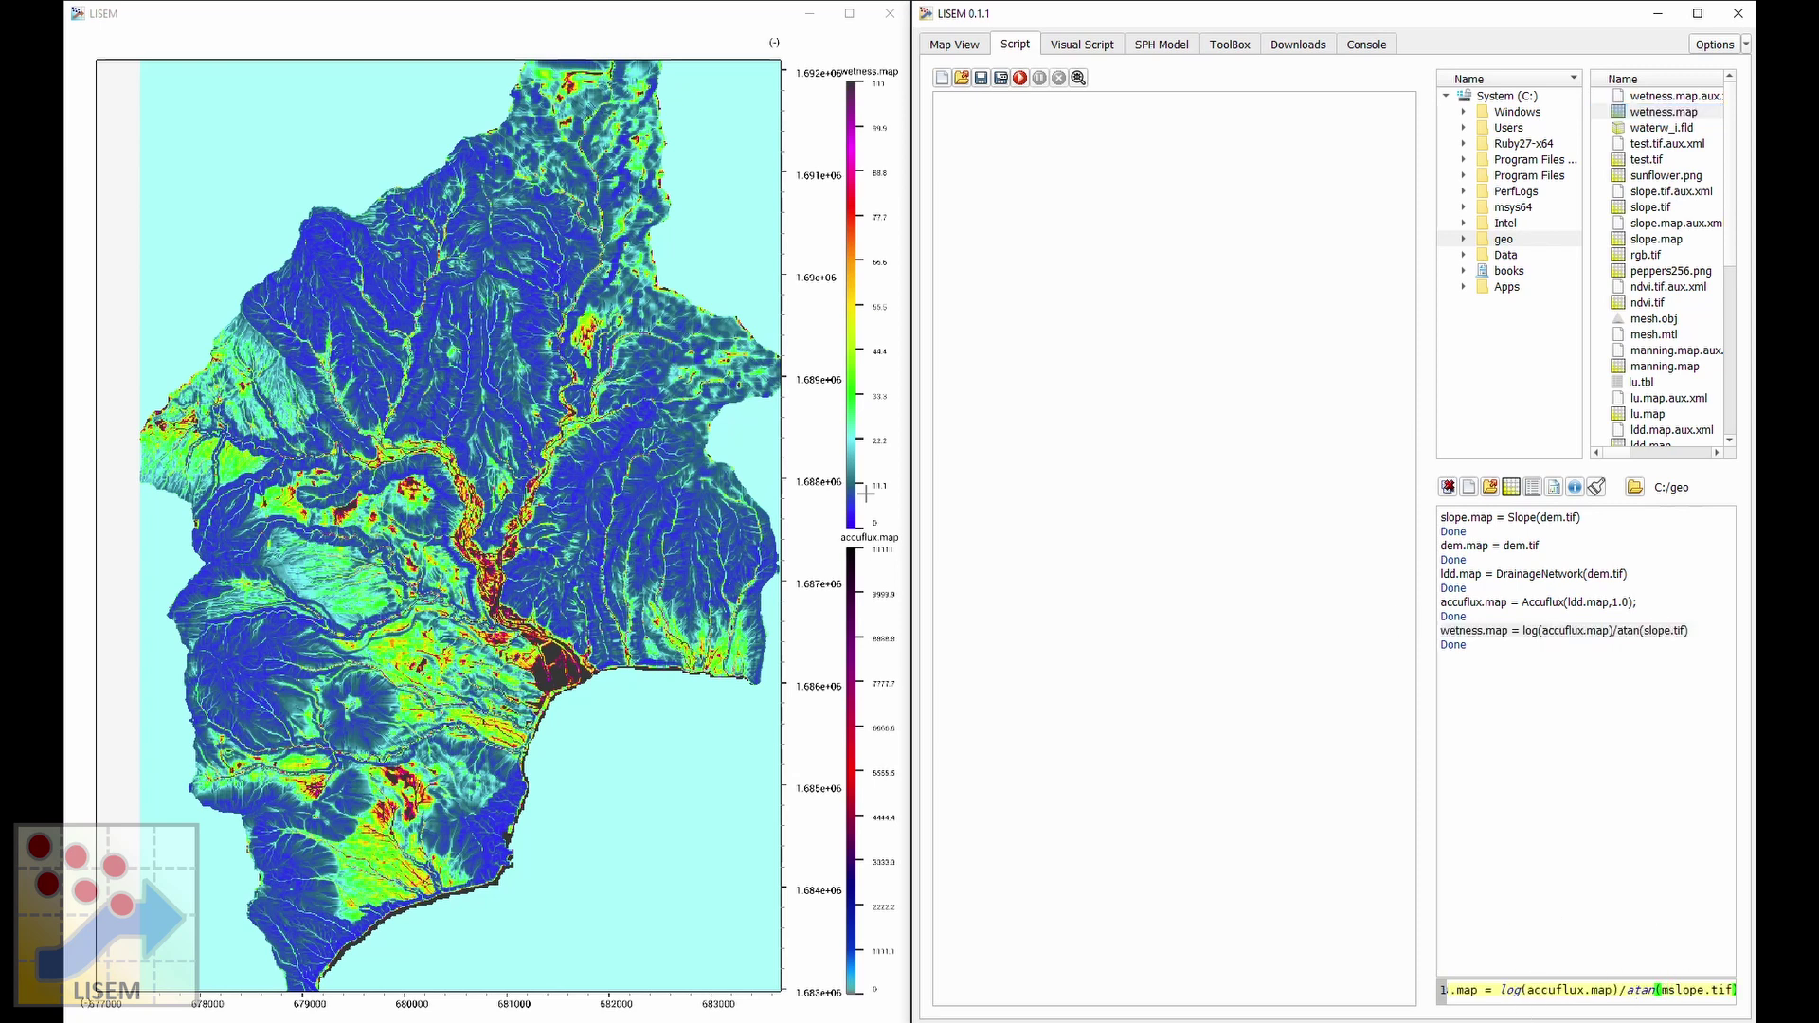
pyautogui.write('0.0')
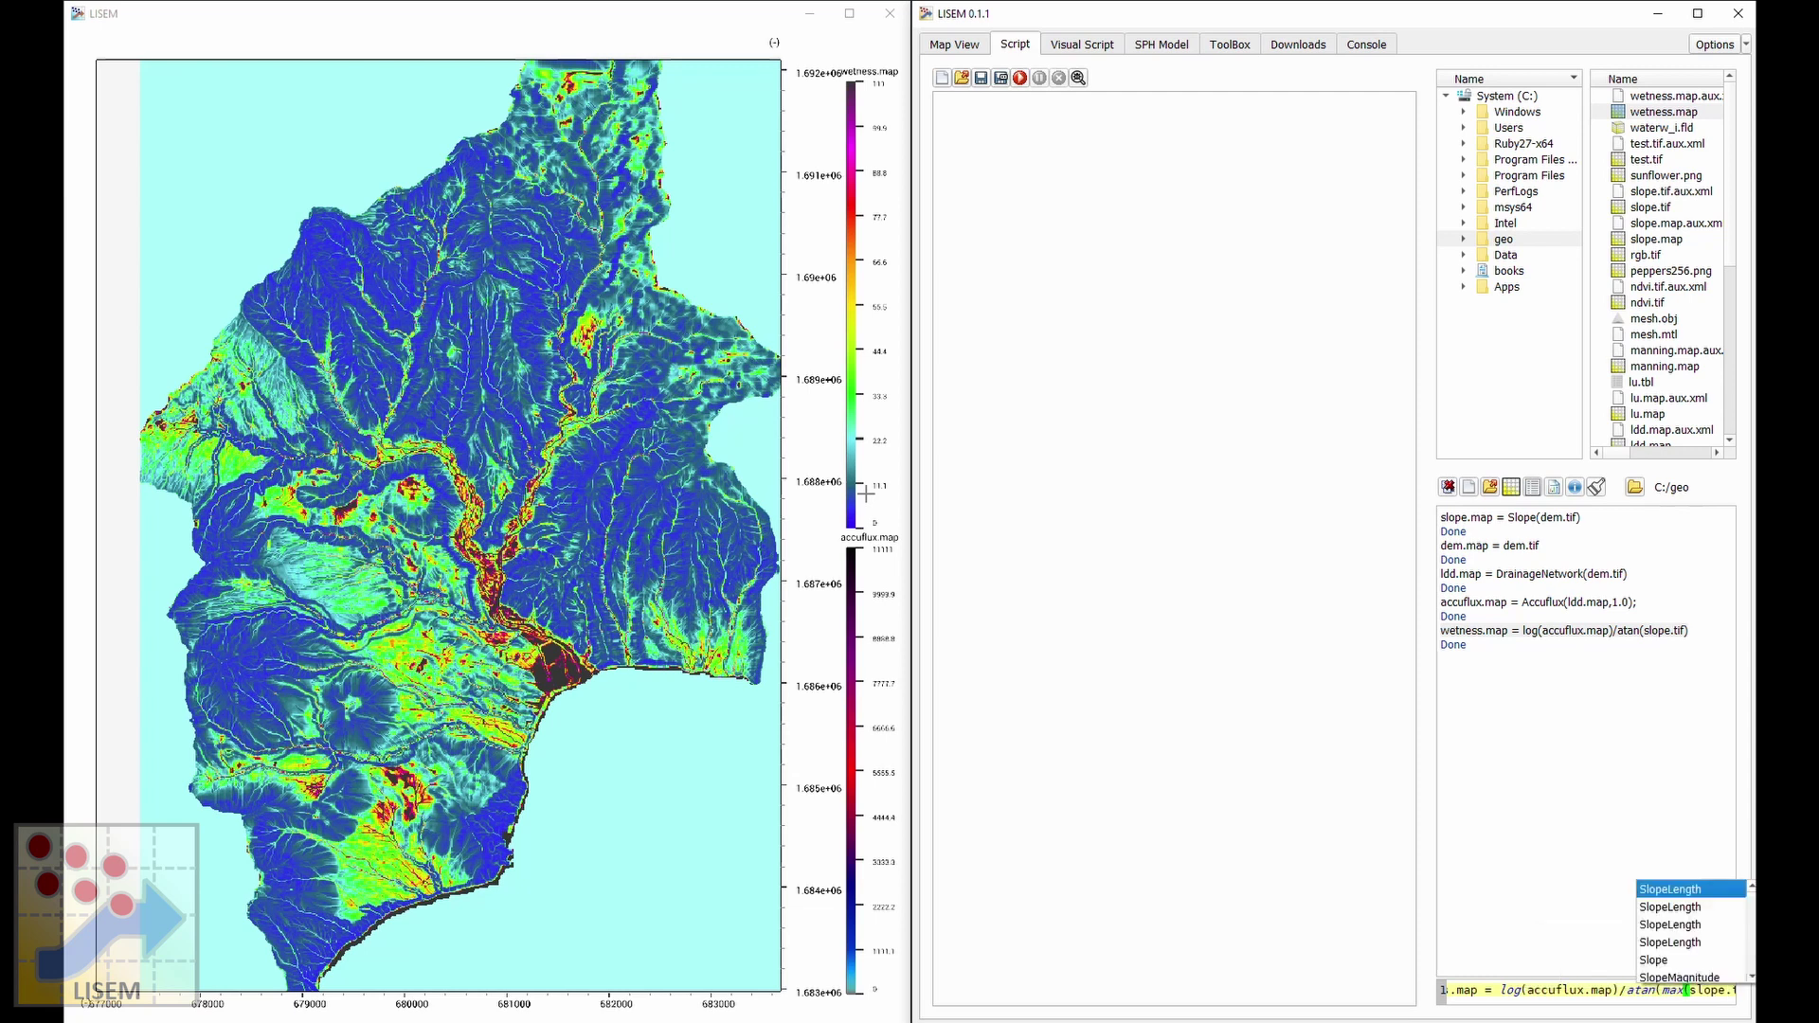
pyautogui.write(',')
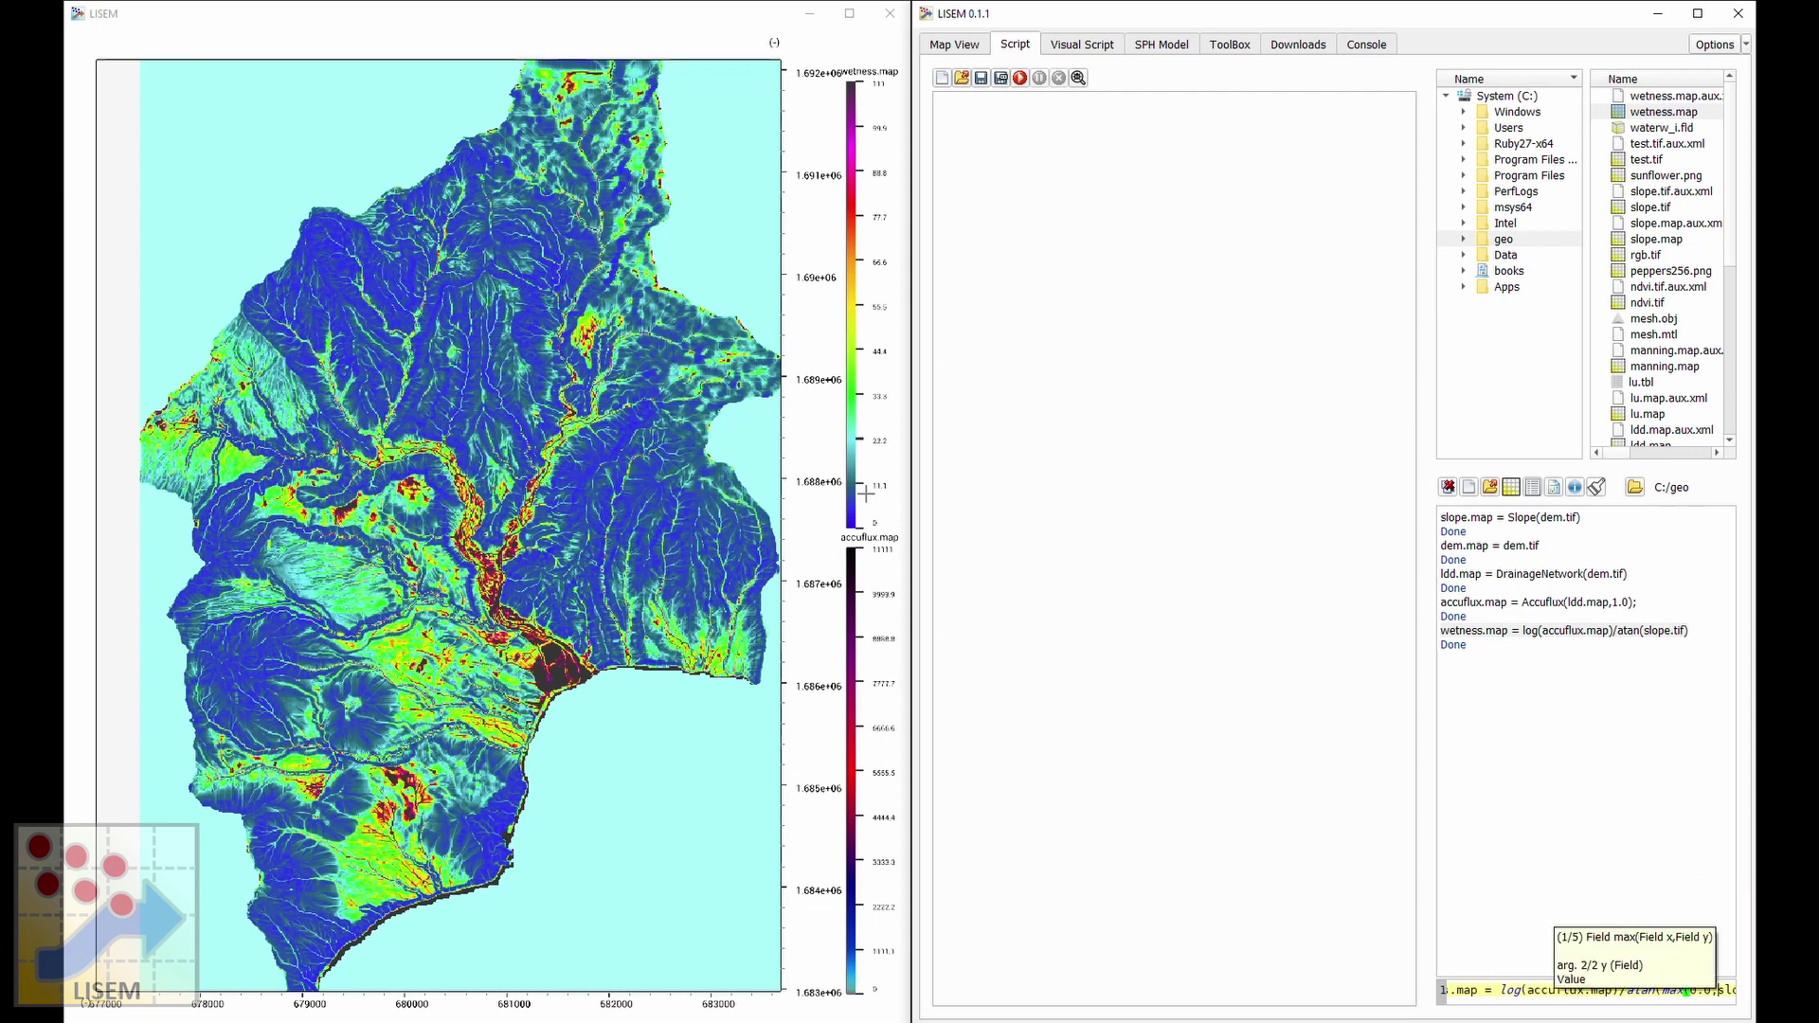
pyautogui.write('1slope.tif)')
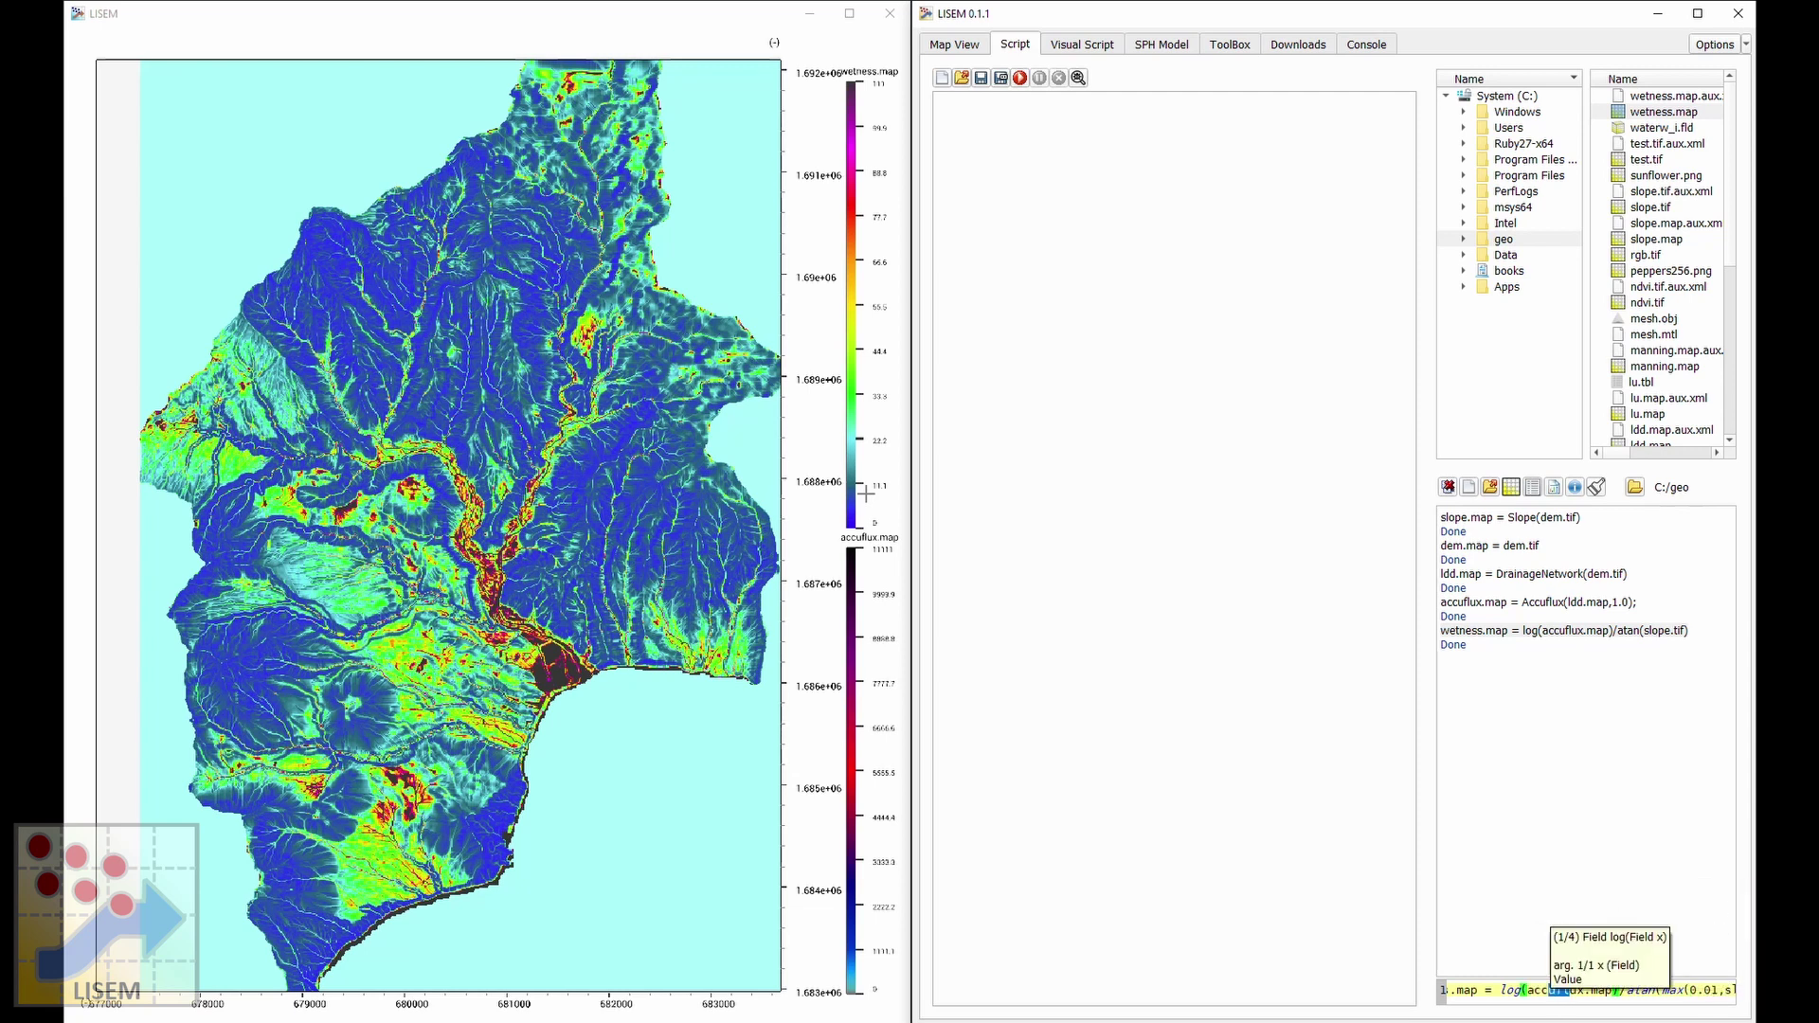
pyautogui.write(')')
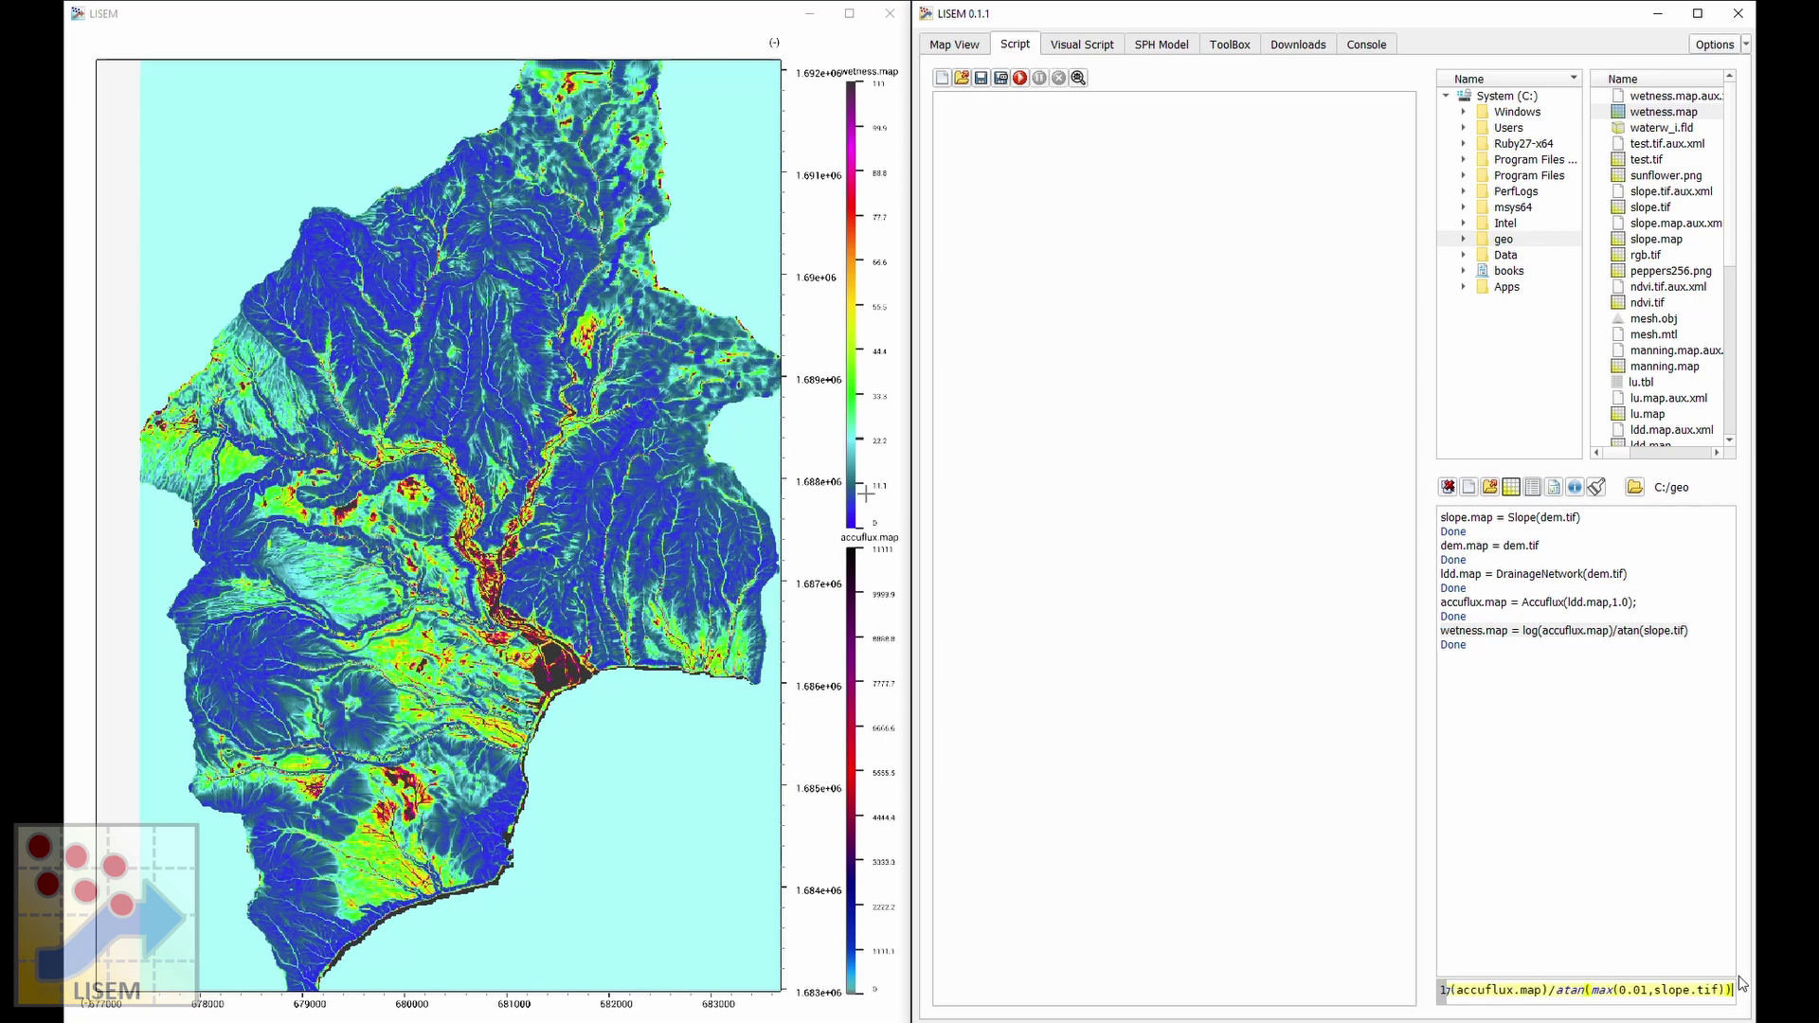
pyautogui.press('Return')
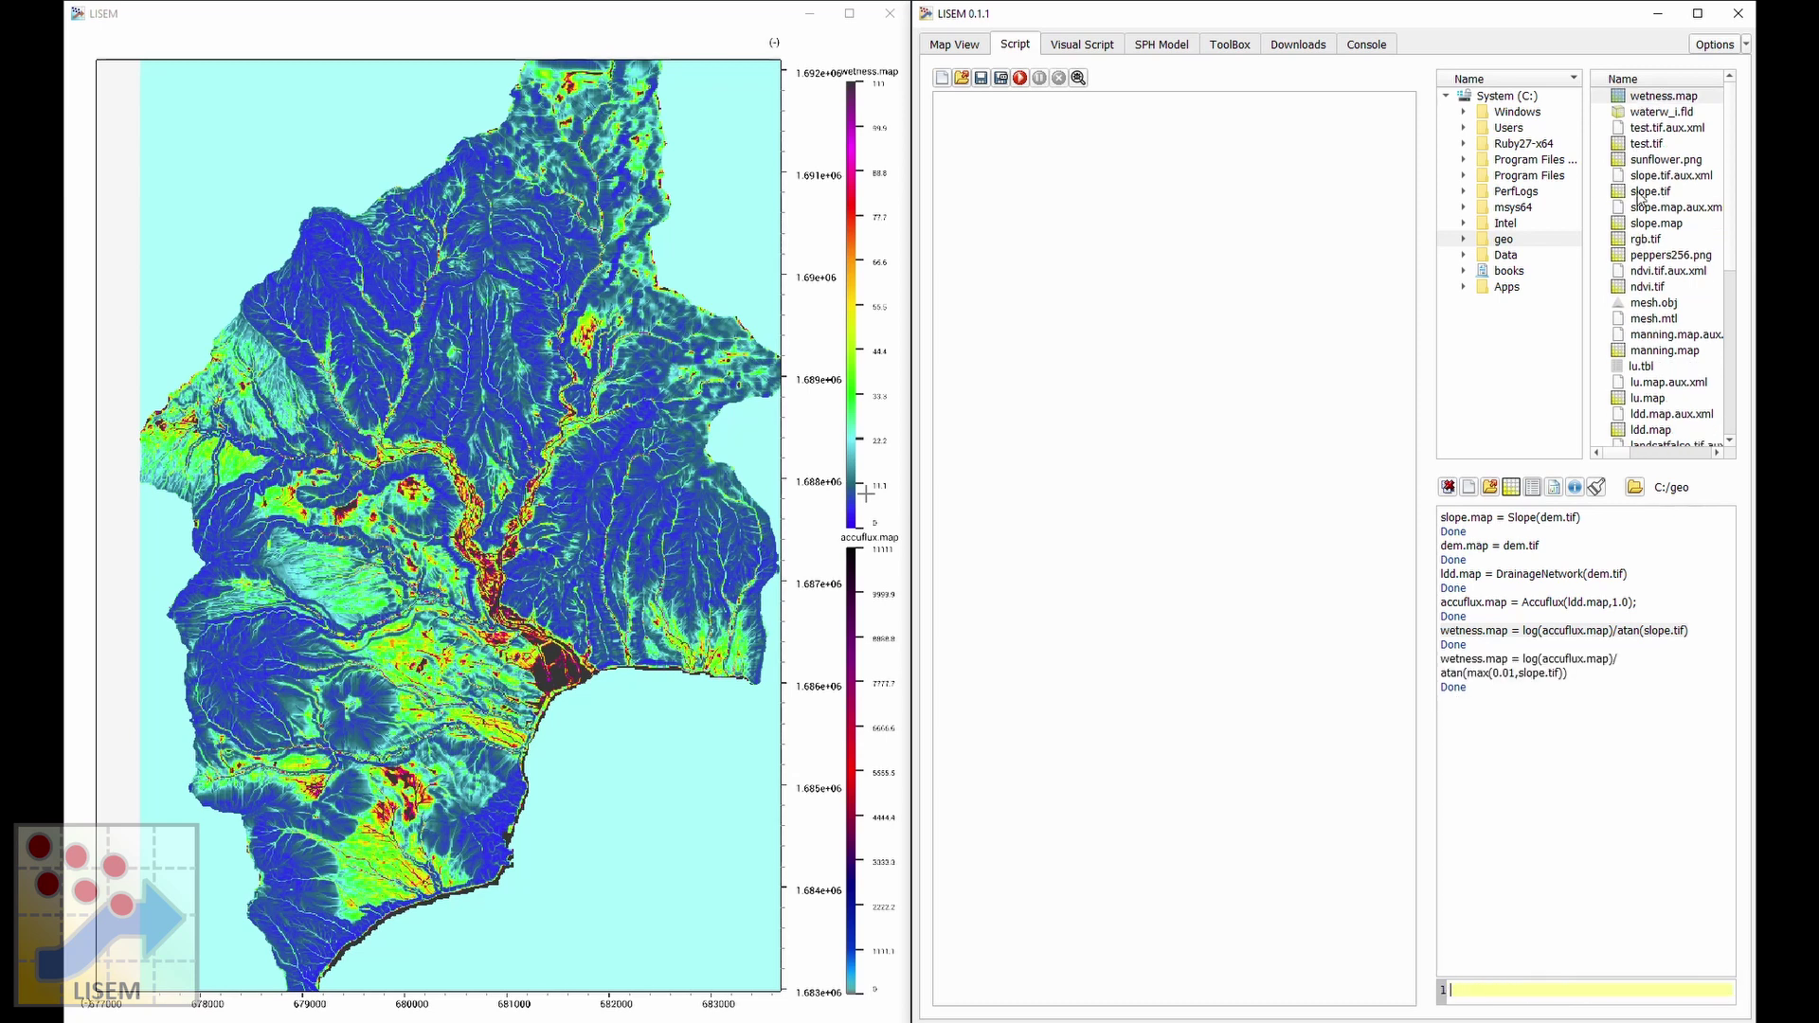
# Load the recomputed wetness.map into Map View and enter 111 as its layer maximum.
pyautogui.doubleClick(1648, 98)
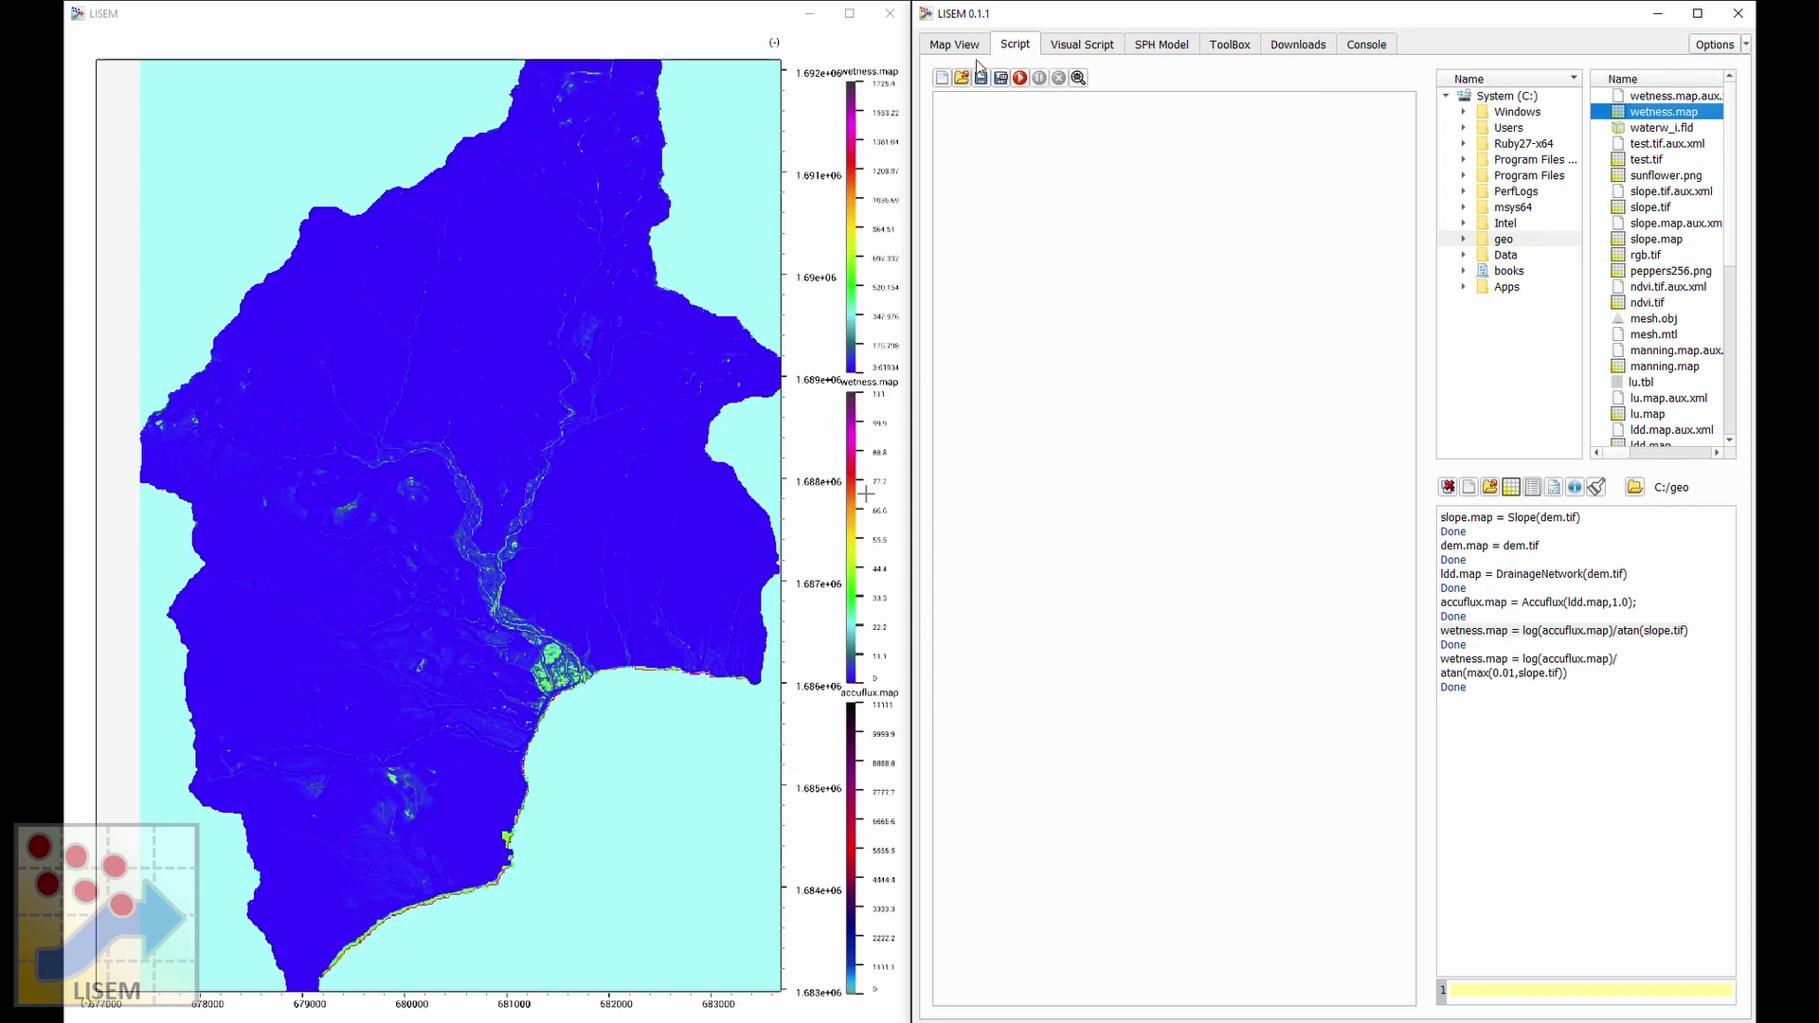
pyautogui.click(969, 52)
pyautogui.doubleClick(1407, 192)
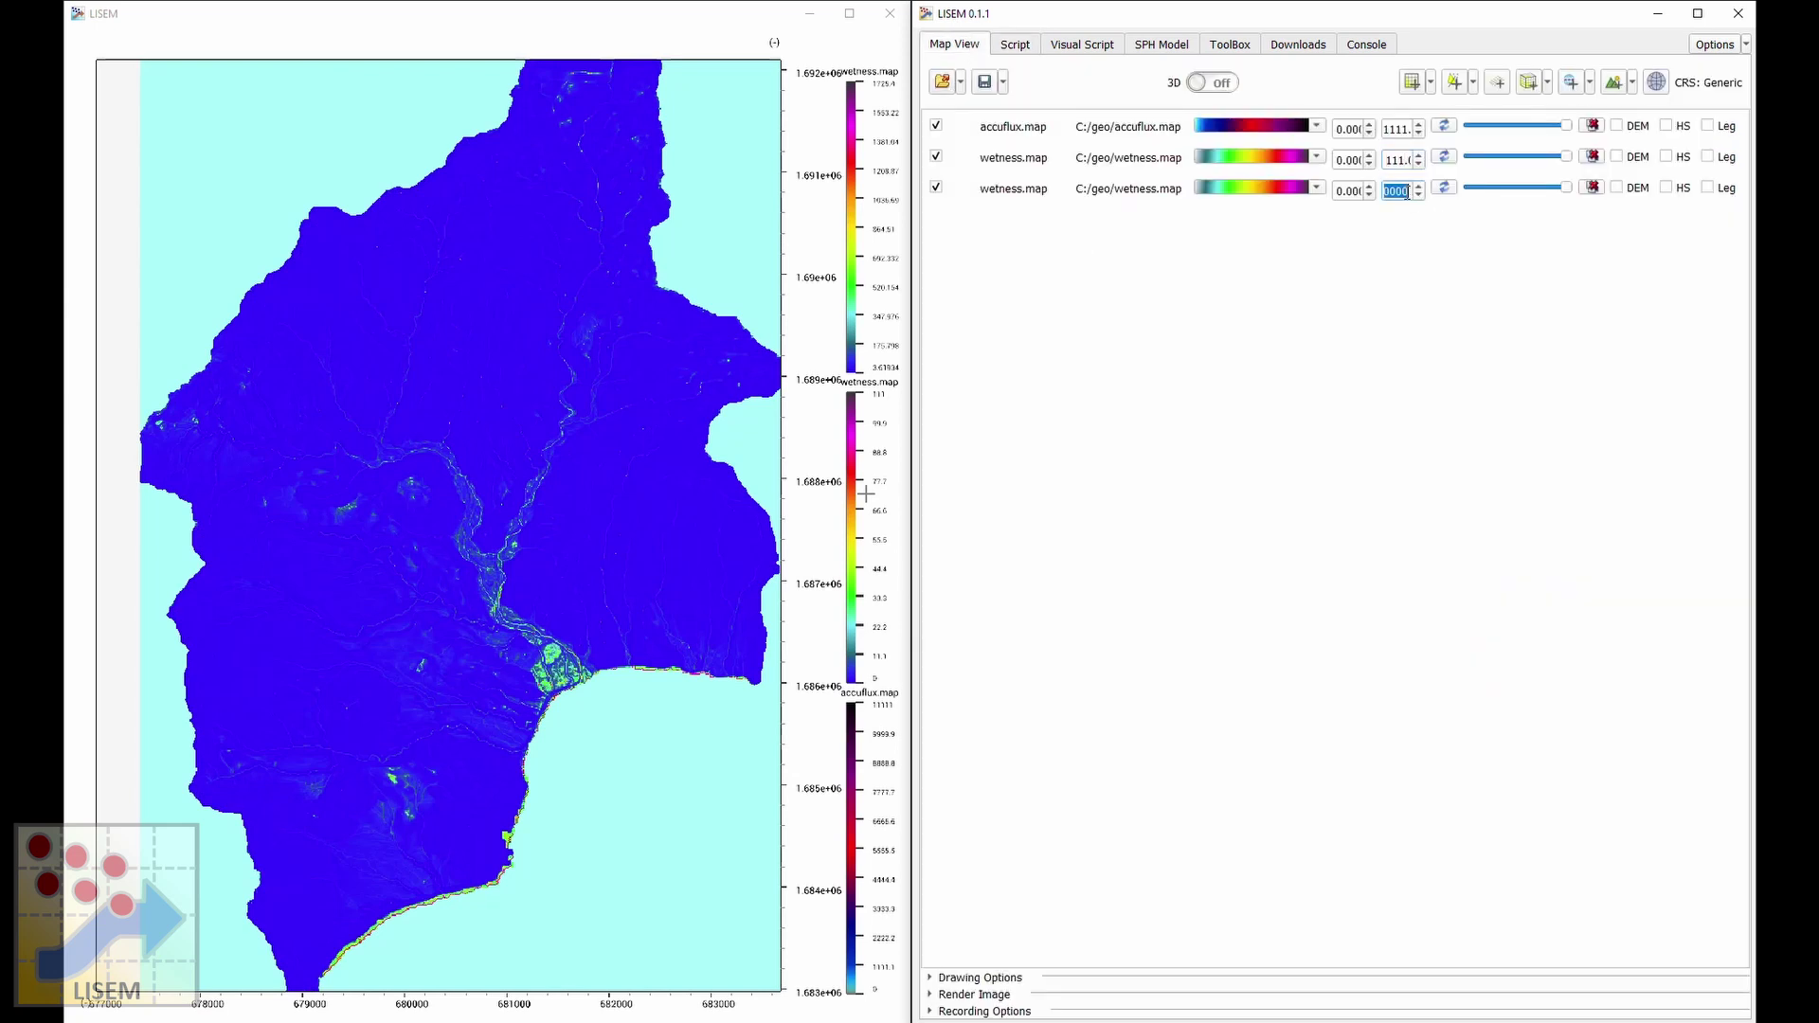
pyautogui.write('0.11')
pyautogui.doubleClick(1399, 191)
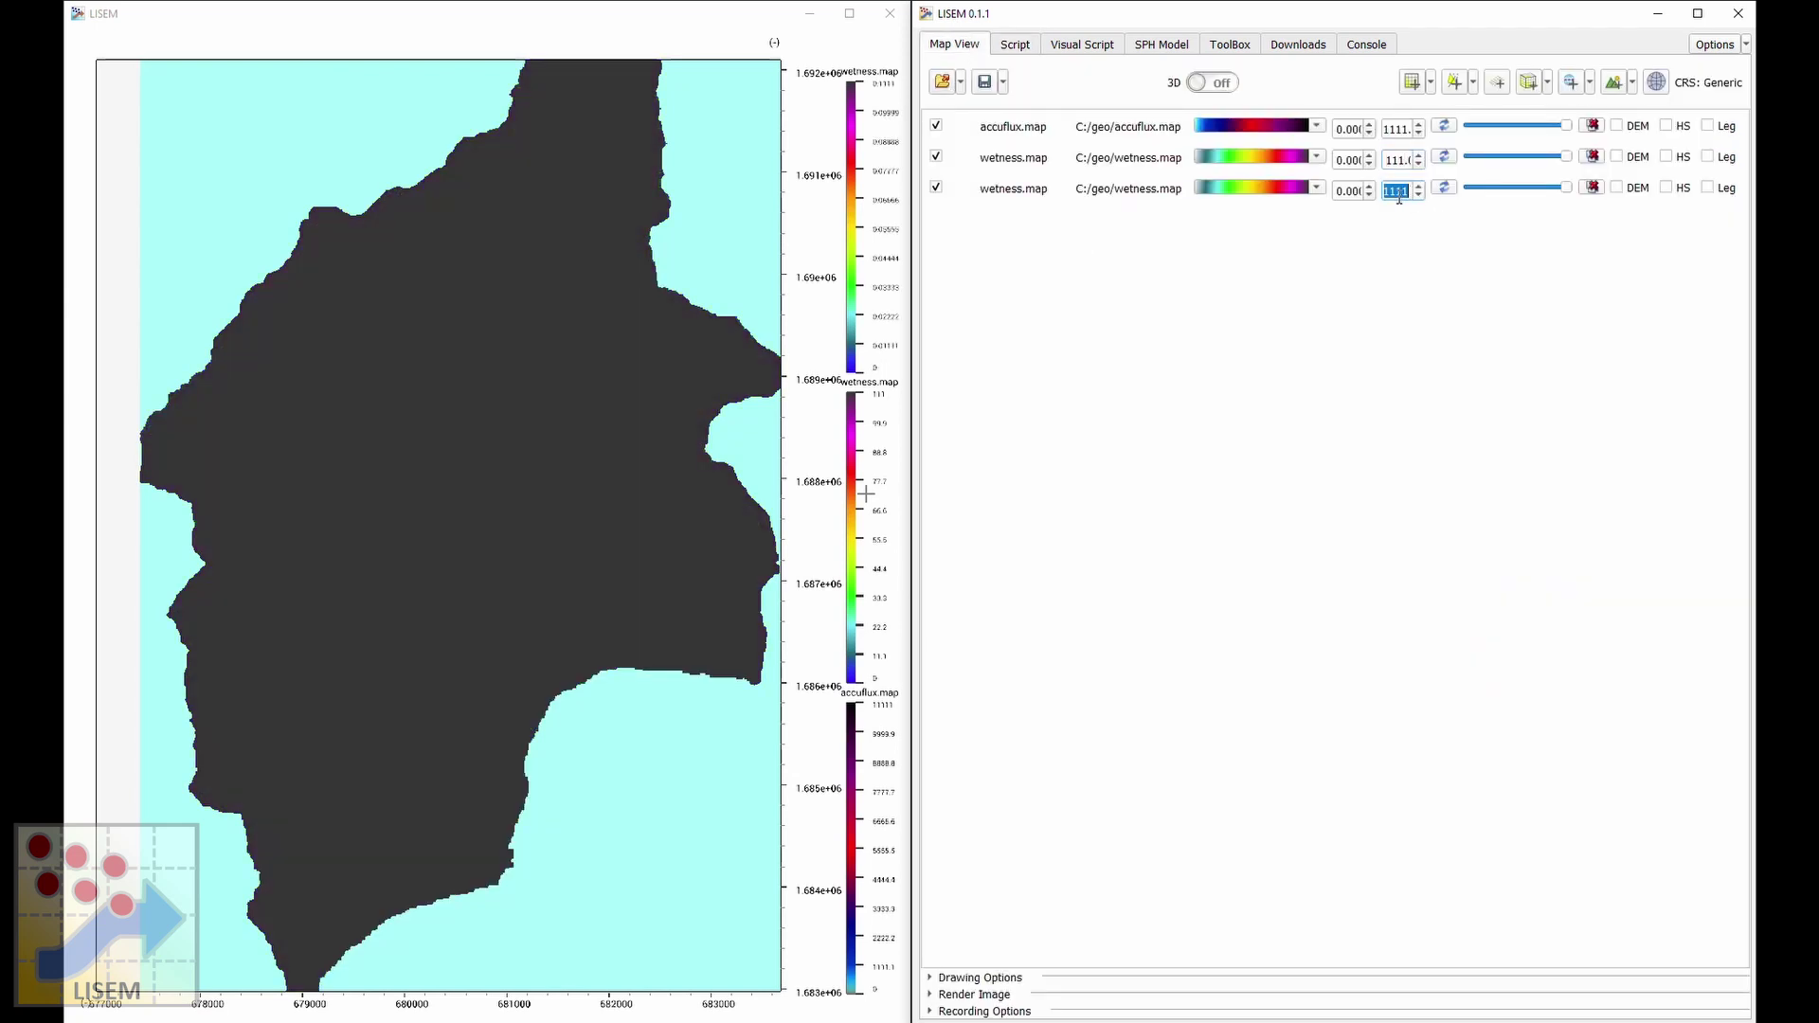
pyautogui.write('0.11')
pyautogui.press('Return')
pyautogui.write('111')
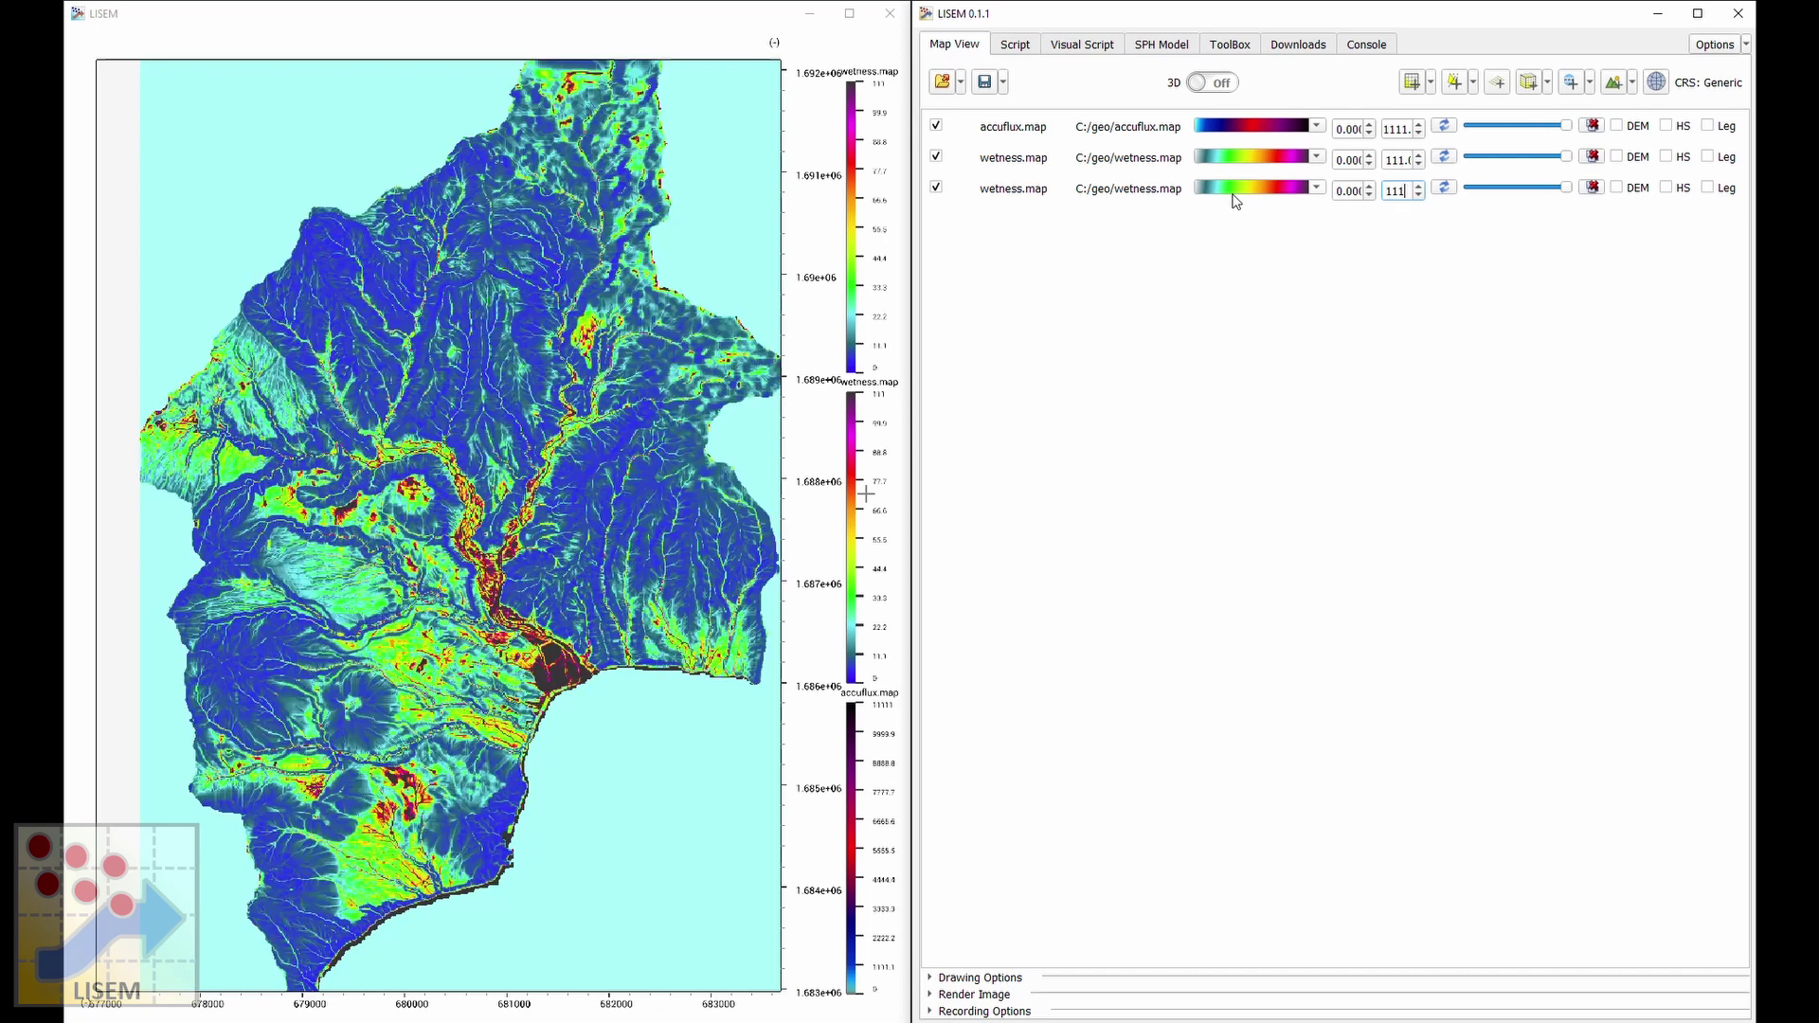
pyautogui.click(1016, 44)
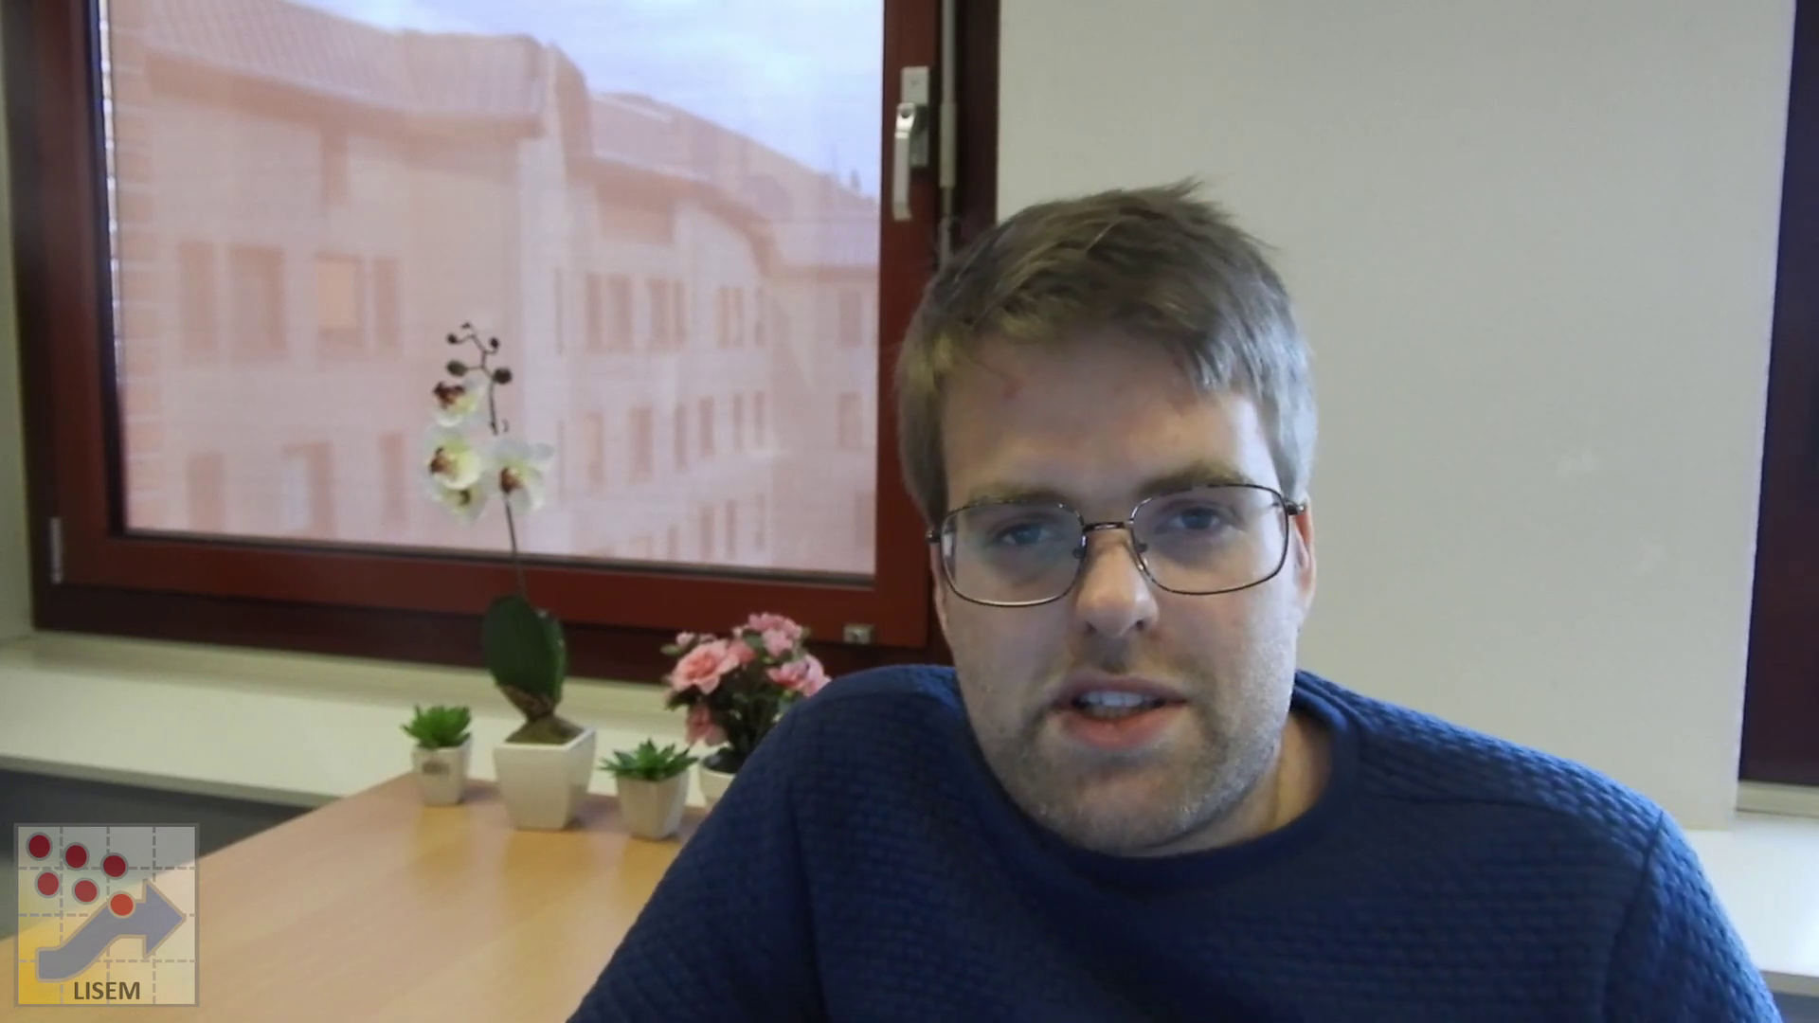
# Type 'Draina' in the command line to browse drainage function suggestions, then clear it.
pyautogui.write('Dr')
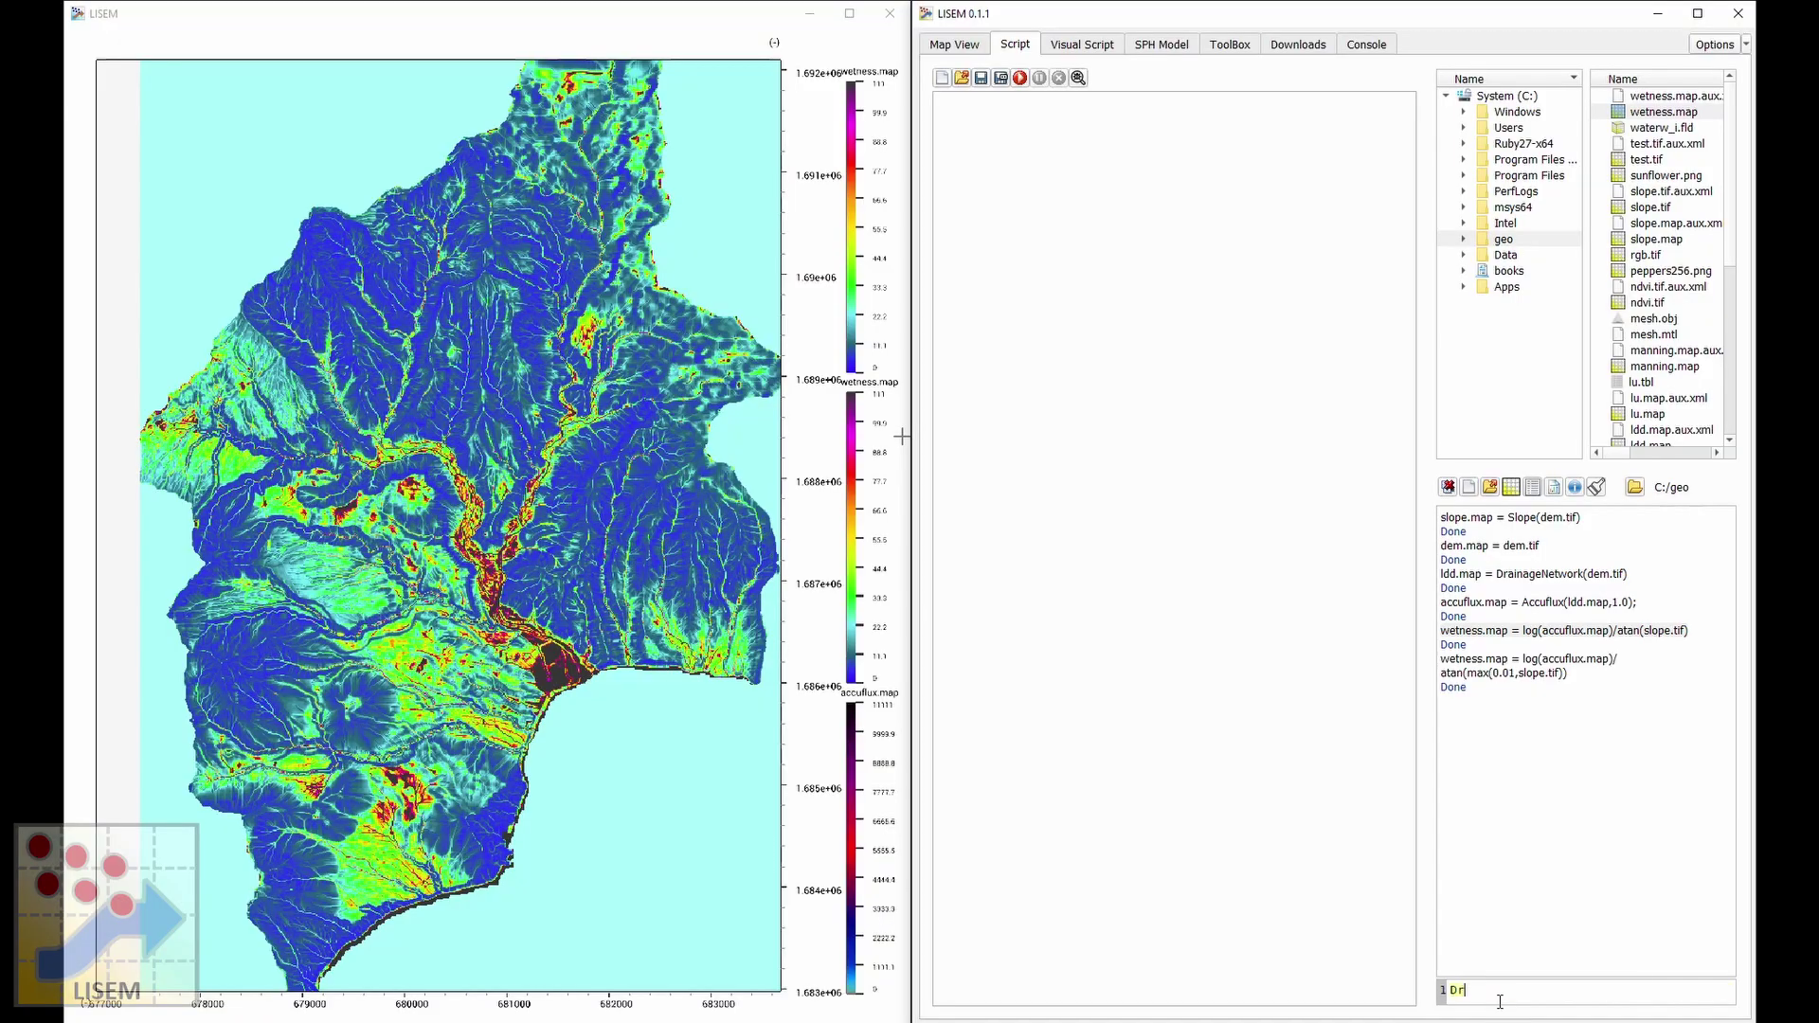
pyautogui.write('aina')
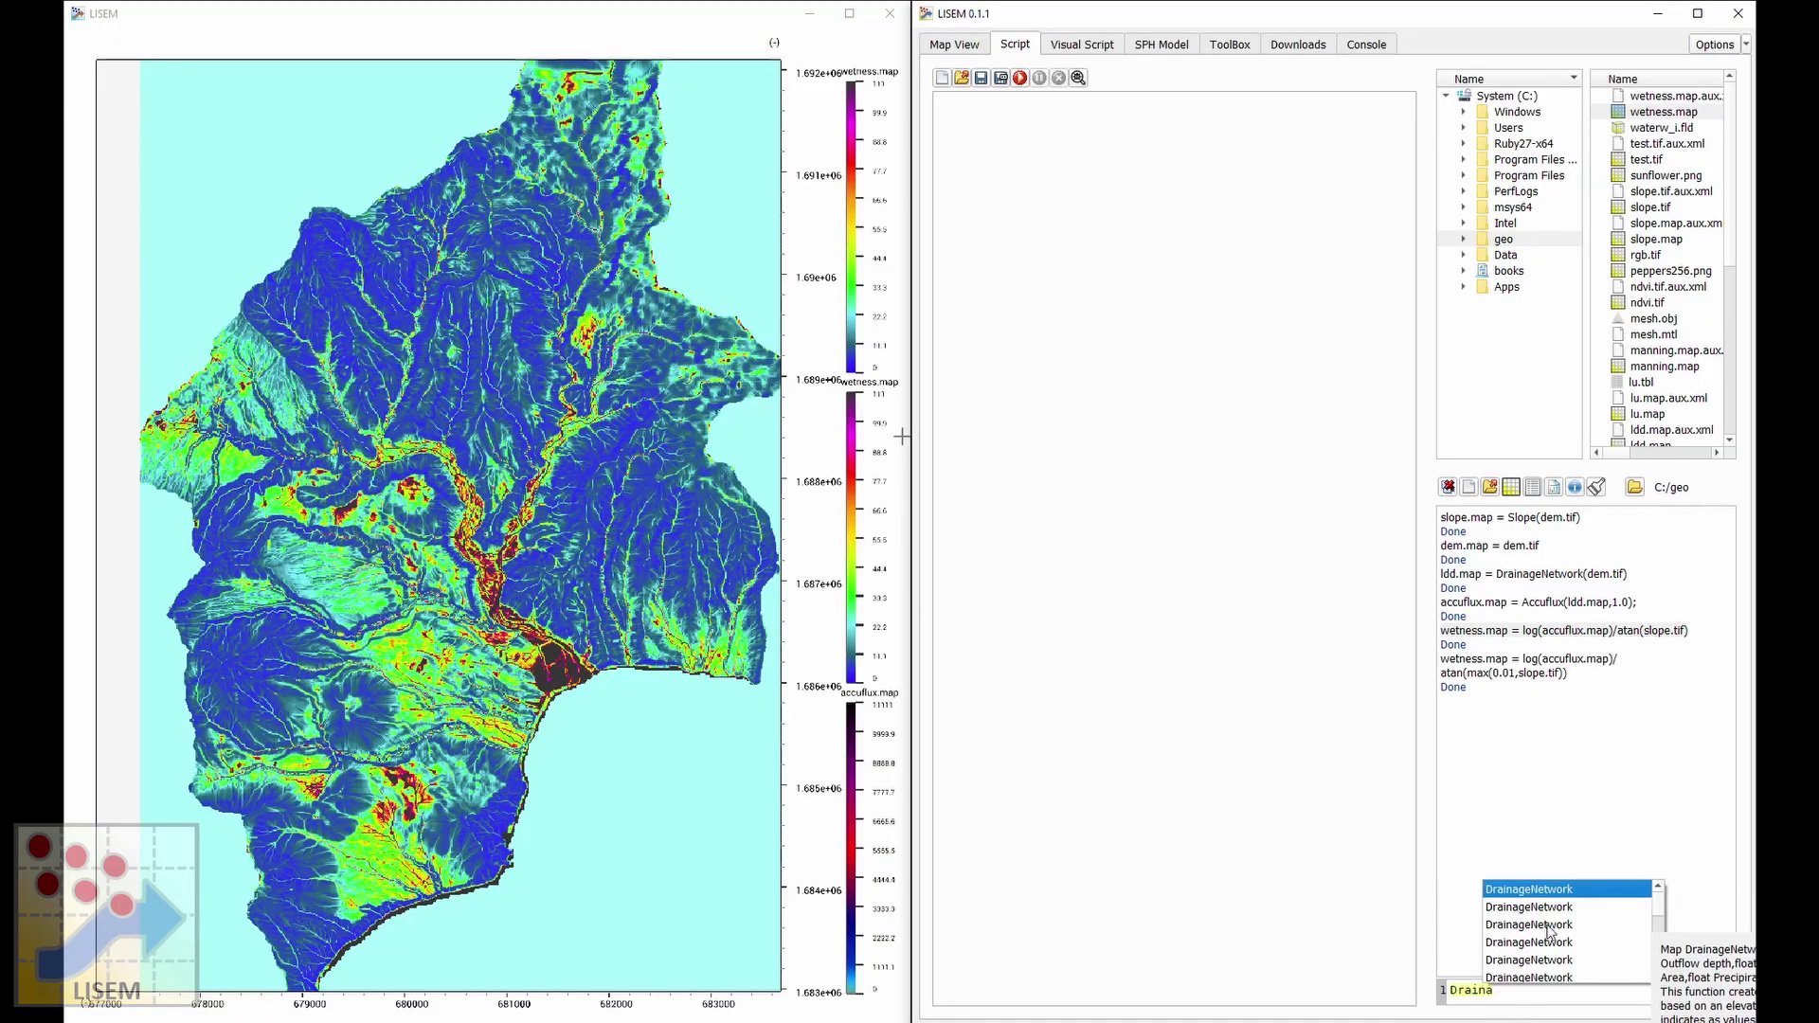
pyautogui.scroll(-3, 1549, 935)
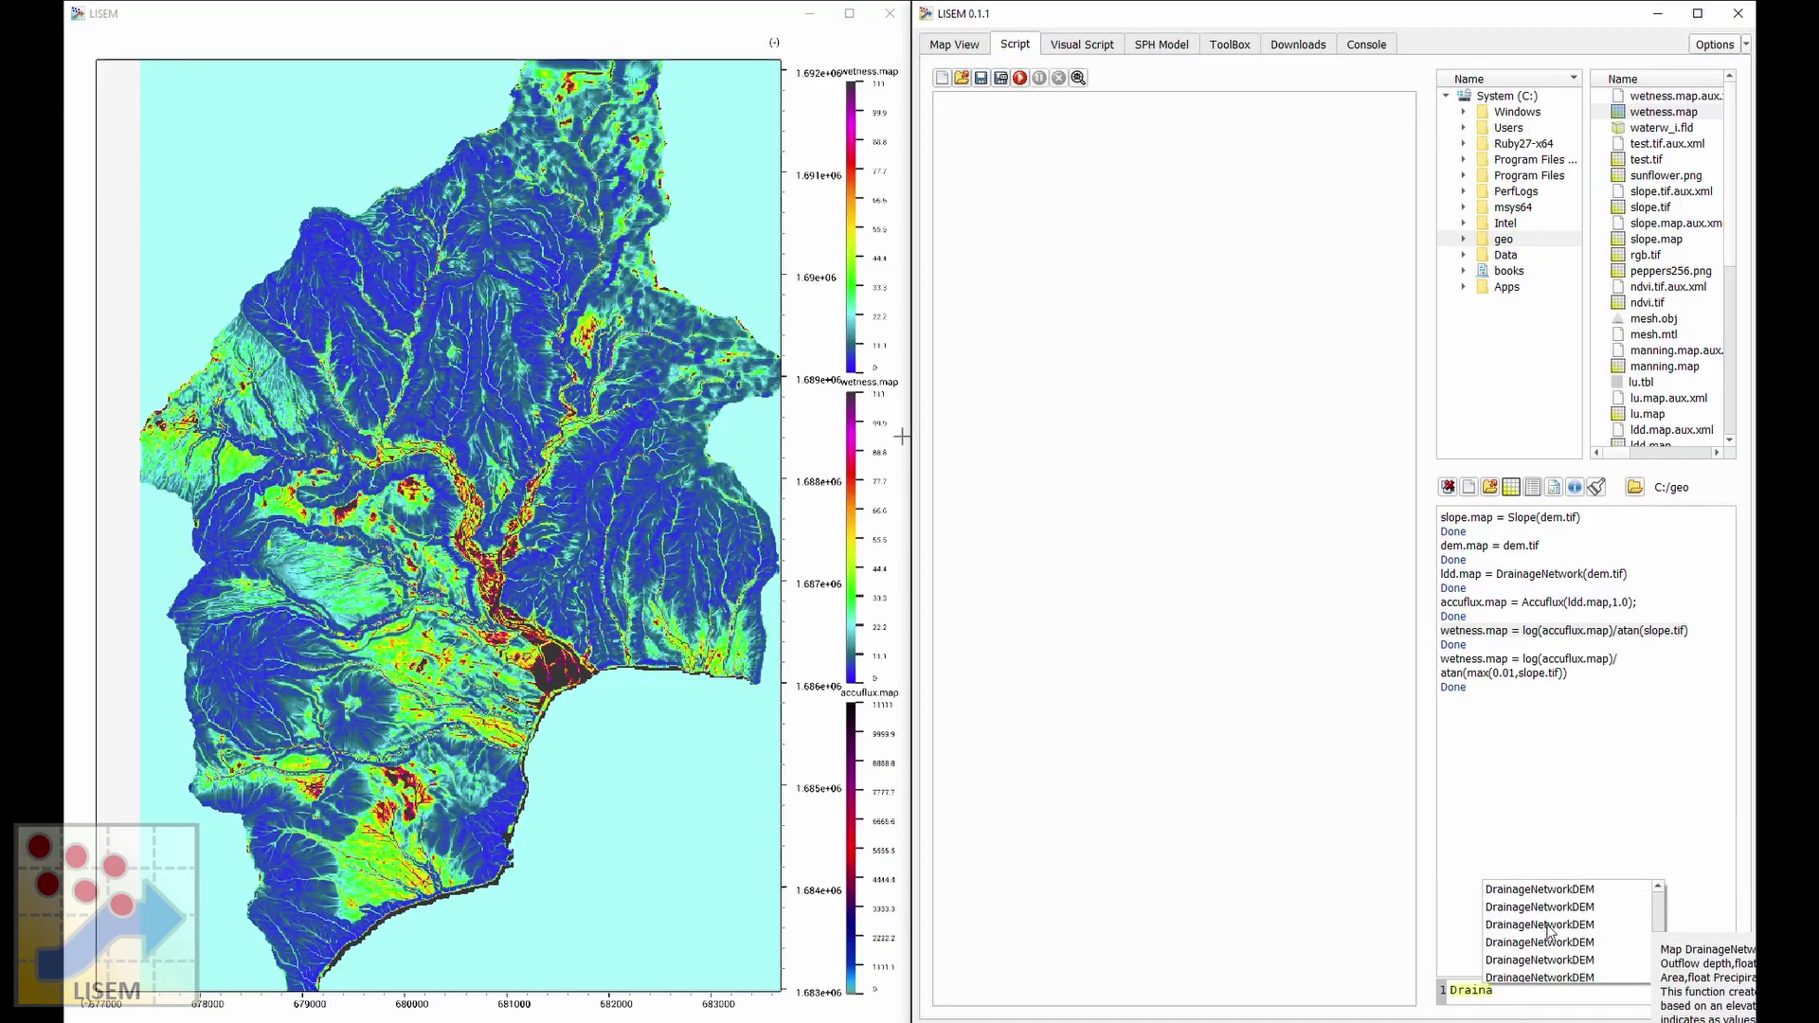
pyautogui.click(1518, 991)
pyautogui.press('BackSpace')
pyautogui.press('BackSpace')
pyautogui.press('BackSpace')
pyautogui.press('BackSpace')
pyautogui.press('BackSpace')
pyautogui.press('BackSpace')
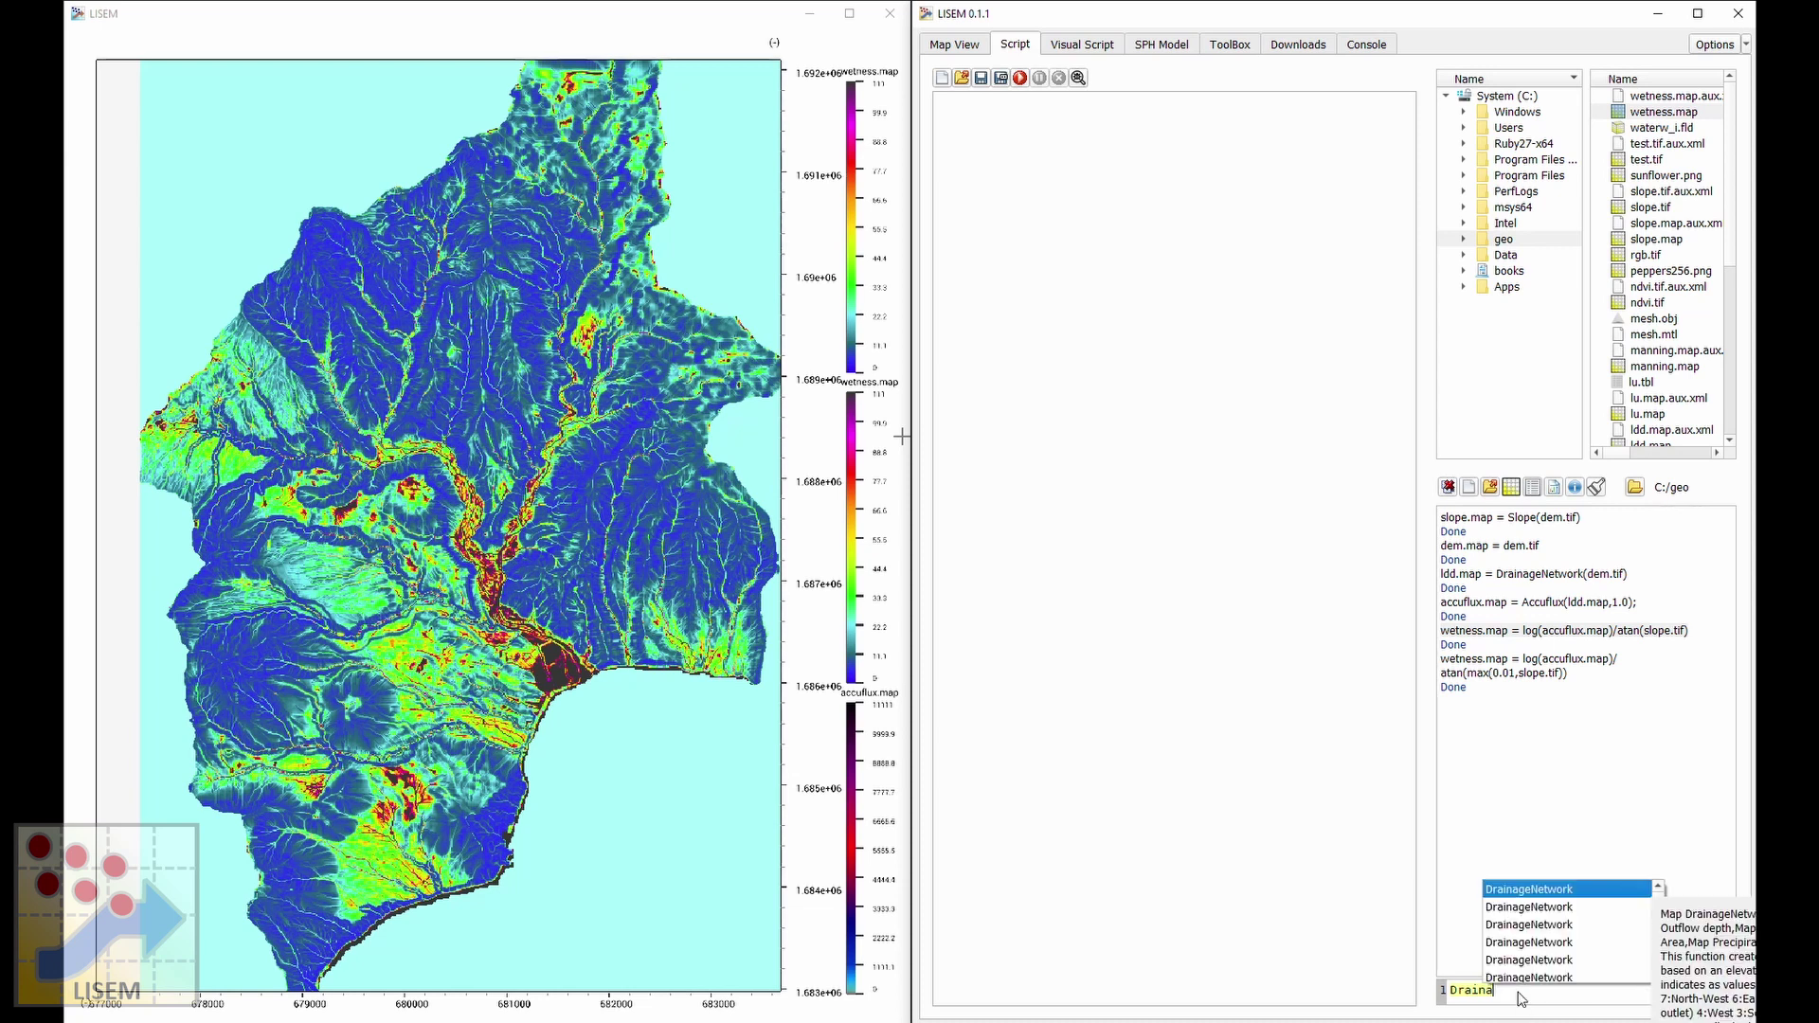
# Search the ToolBox for 'Drai' and read the DrainageNetwork(Map) function description.
pyautogui.click(1229, 45)
pyautogui.write('Drainage')
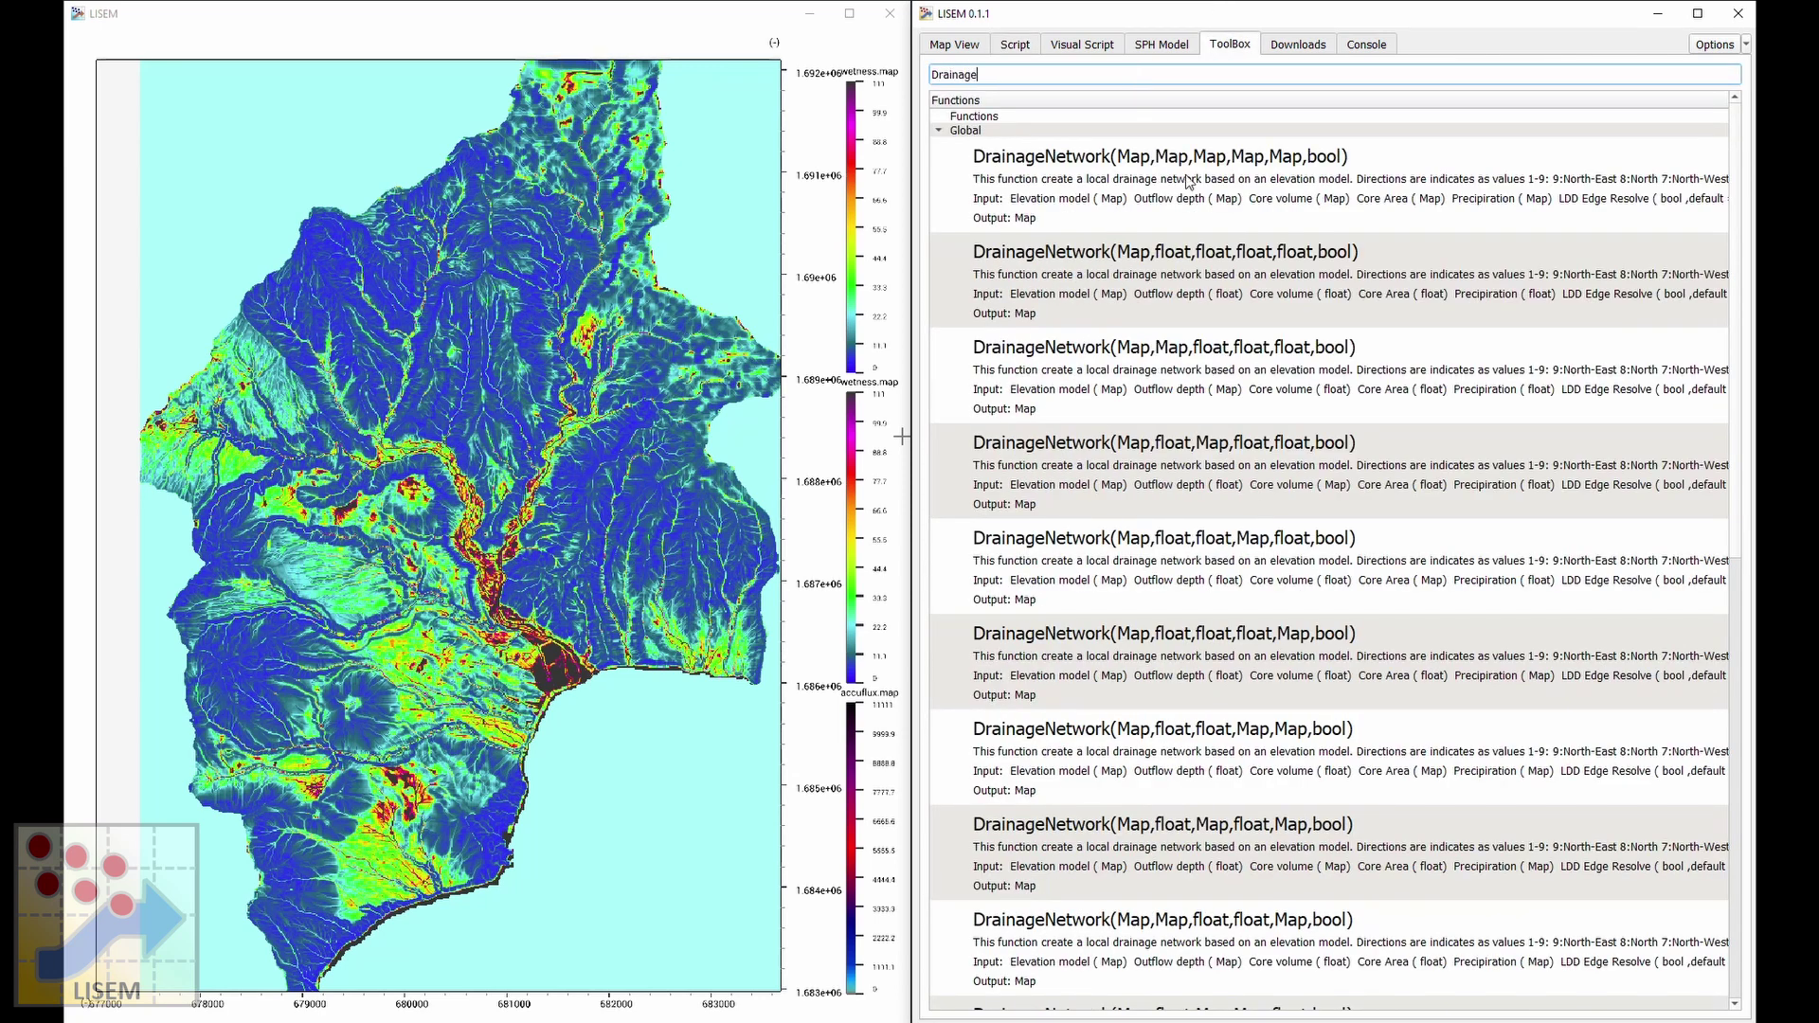
pyautogui.scroll(-10, 1187, 180)
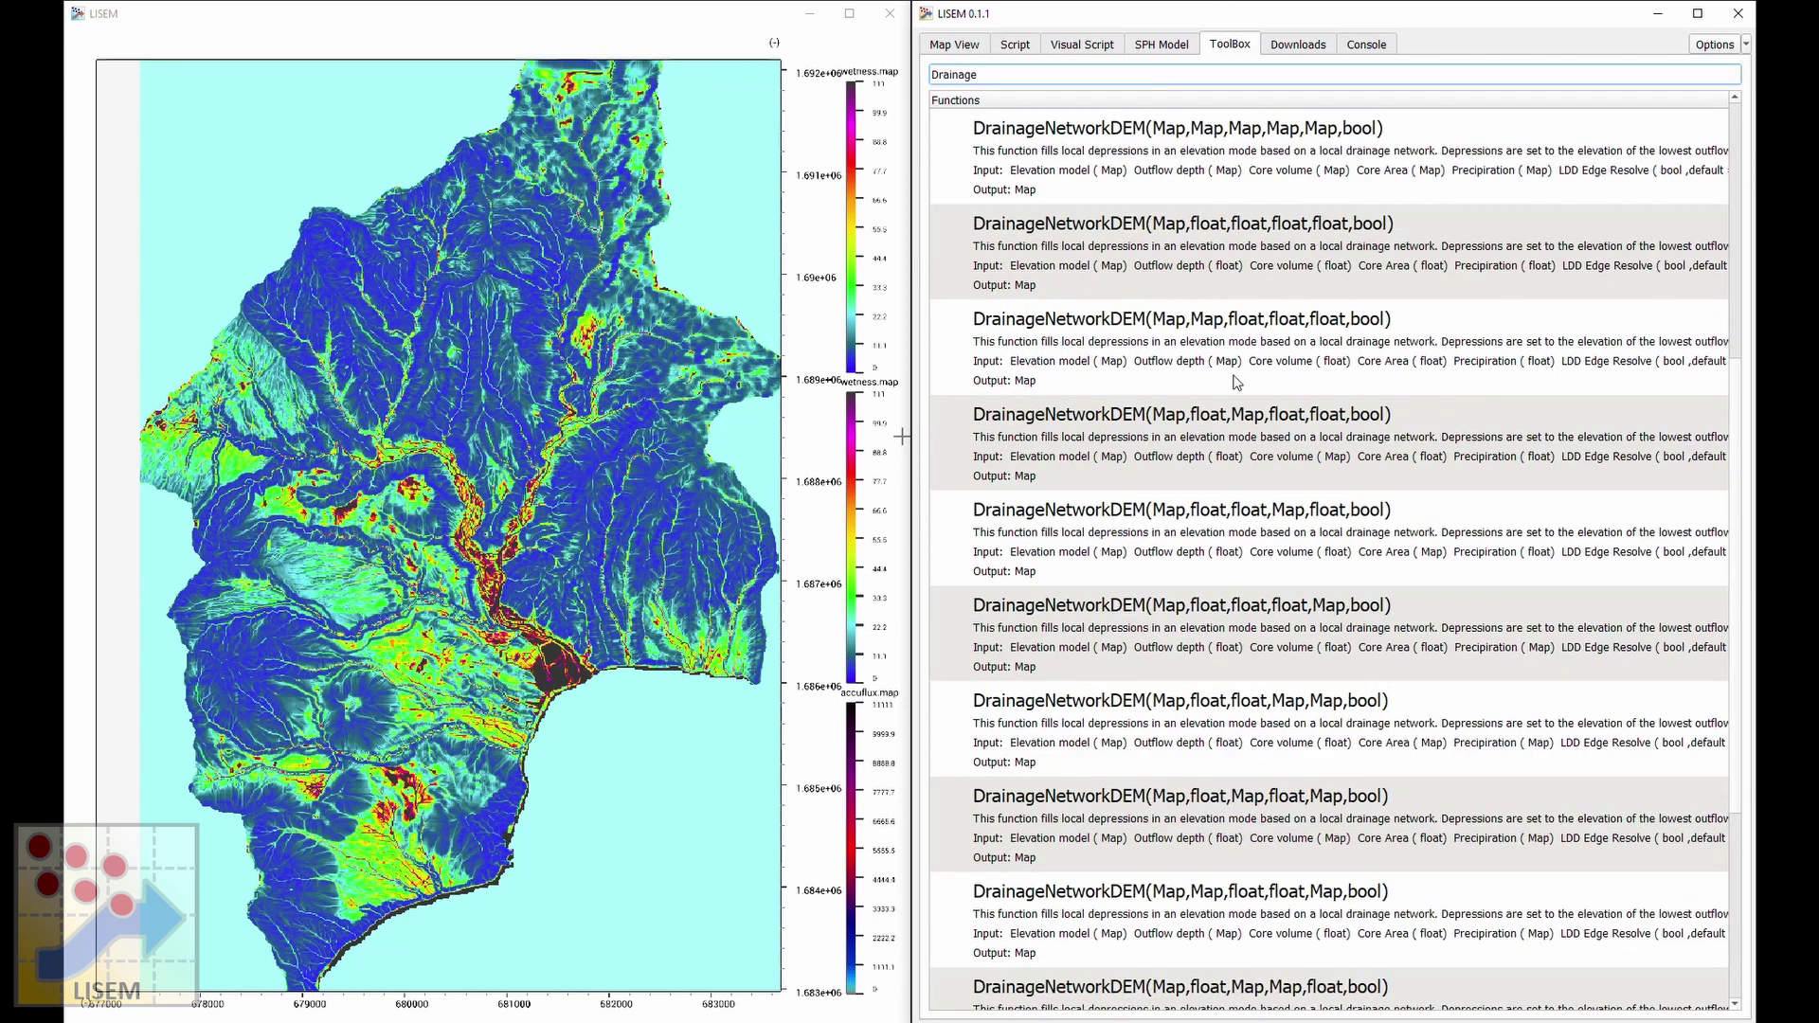
pyautogui.scroll(3, 1050, 526)
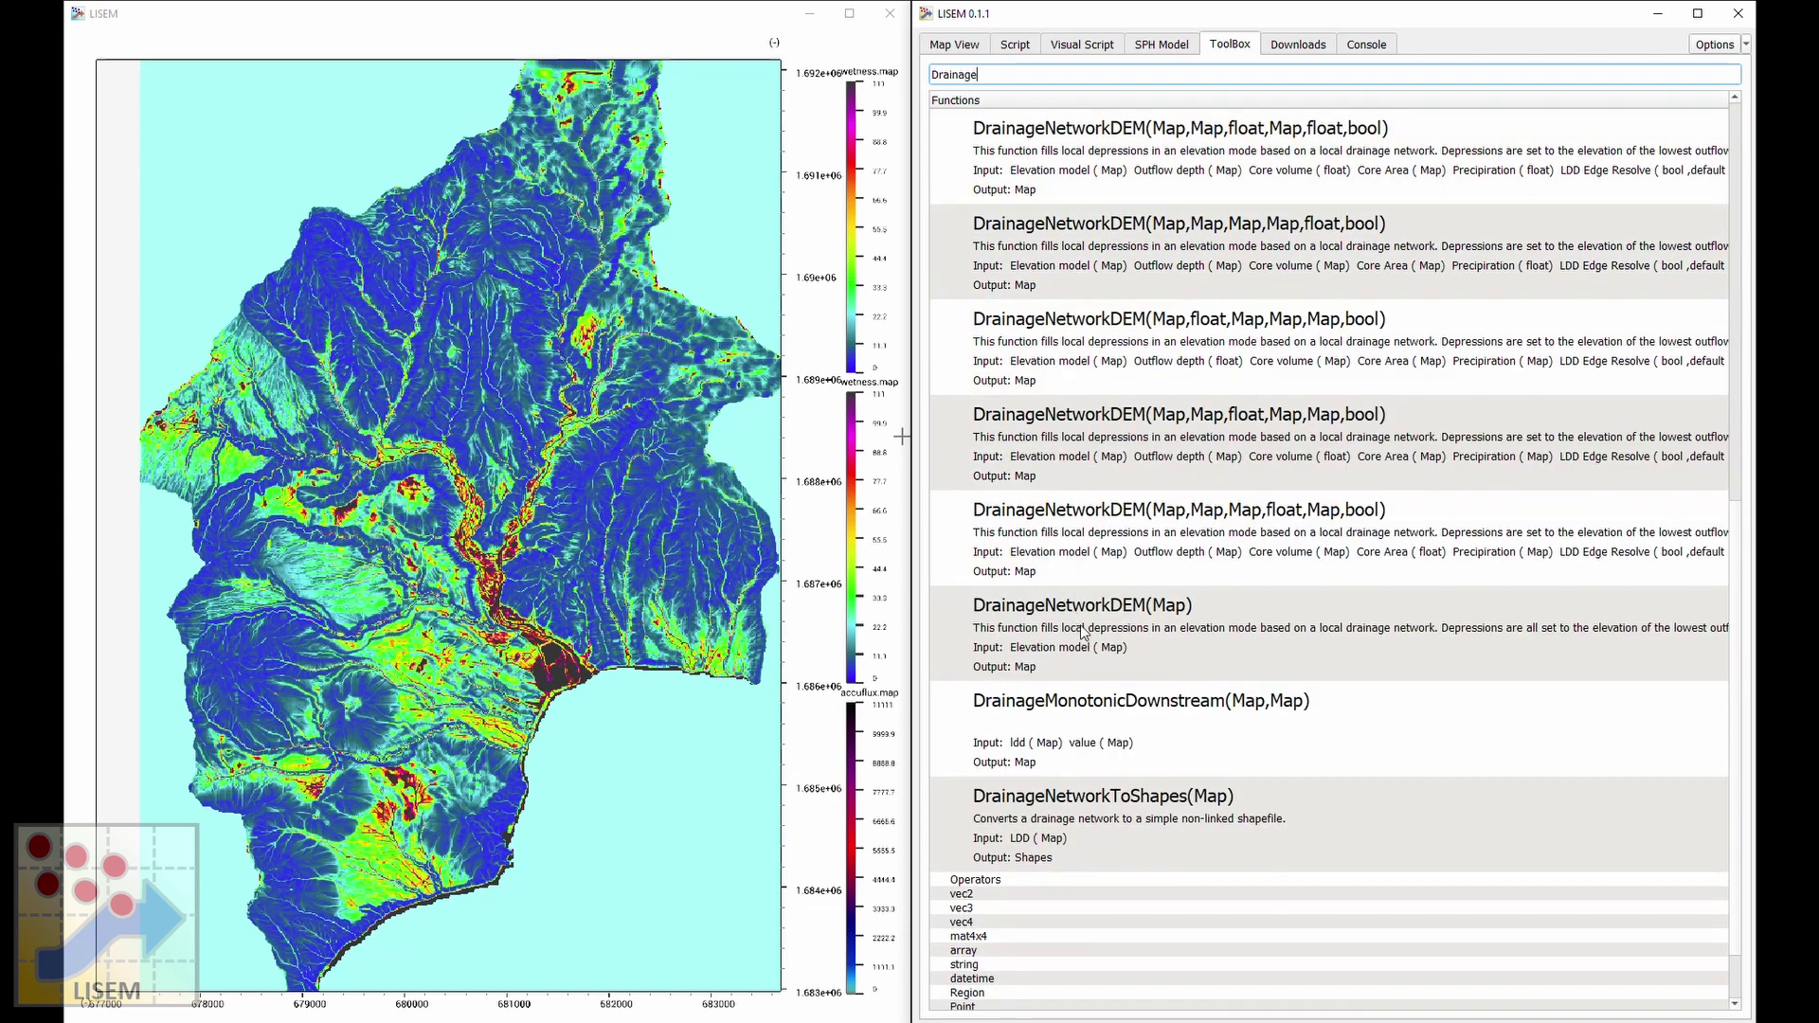
pyautogui.scroll(12, 1080, 632)
pyautogui.scroll(-3, 1080, 631)
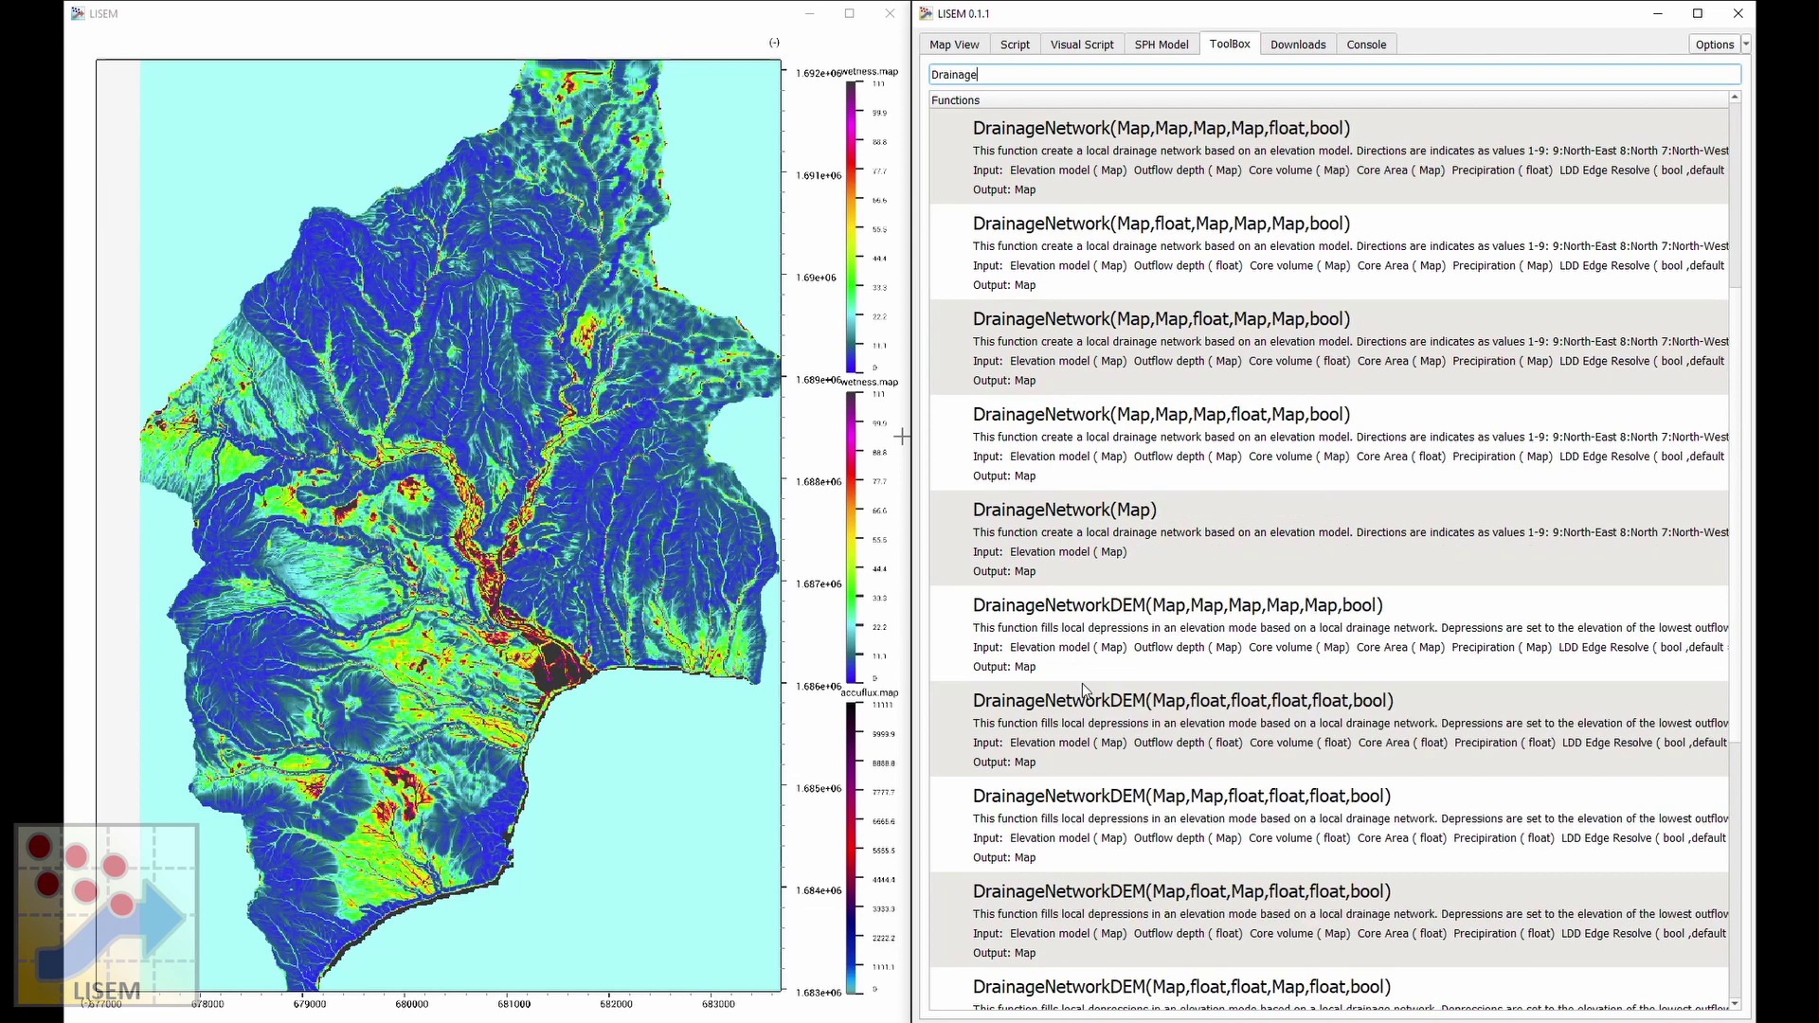
pyautogui.click(1084, 561)
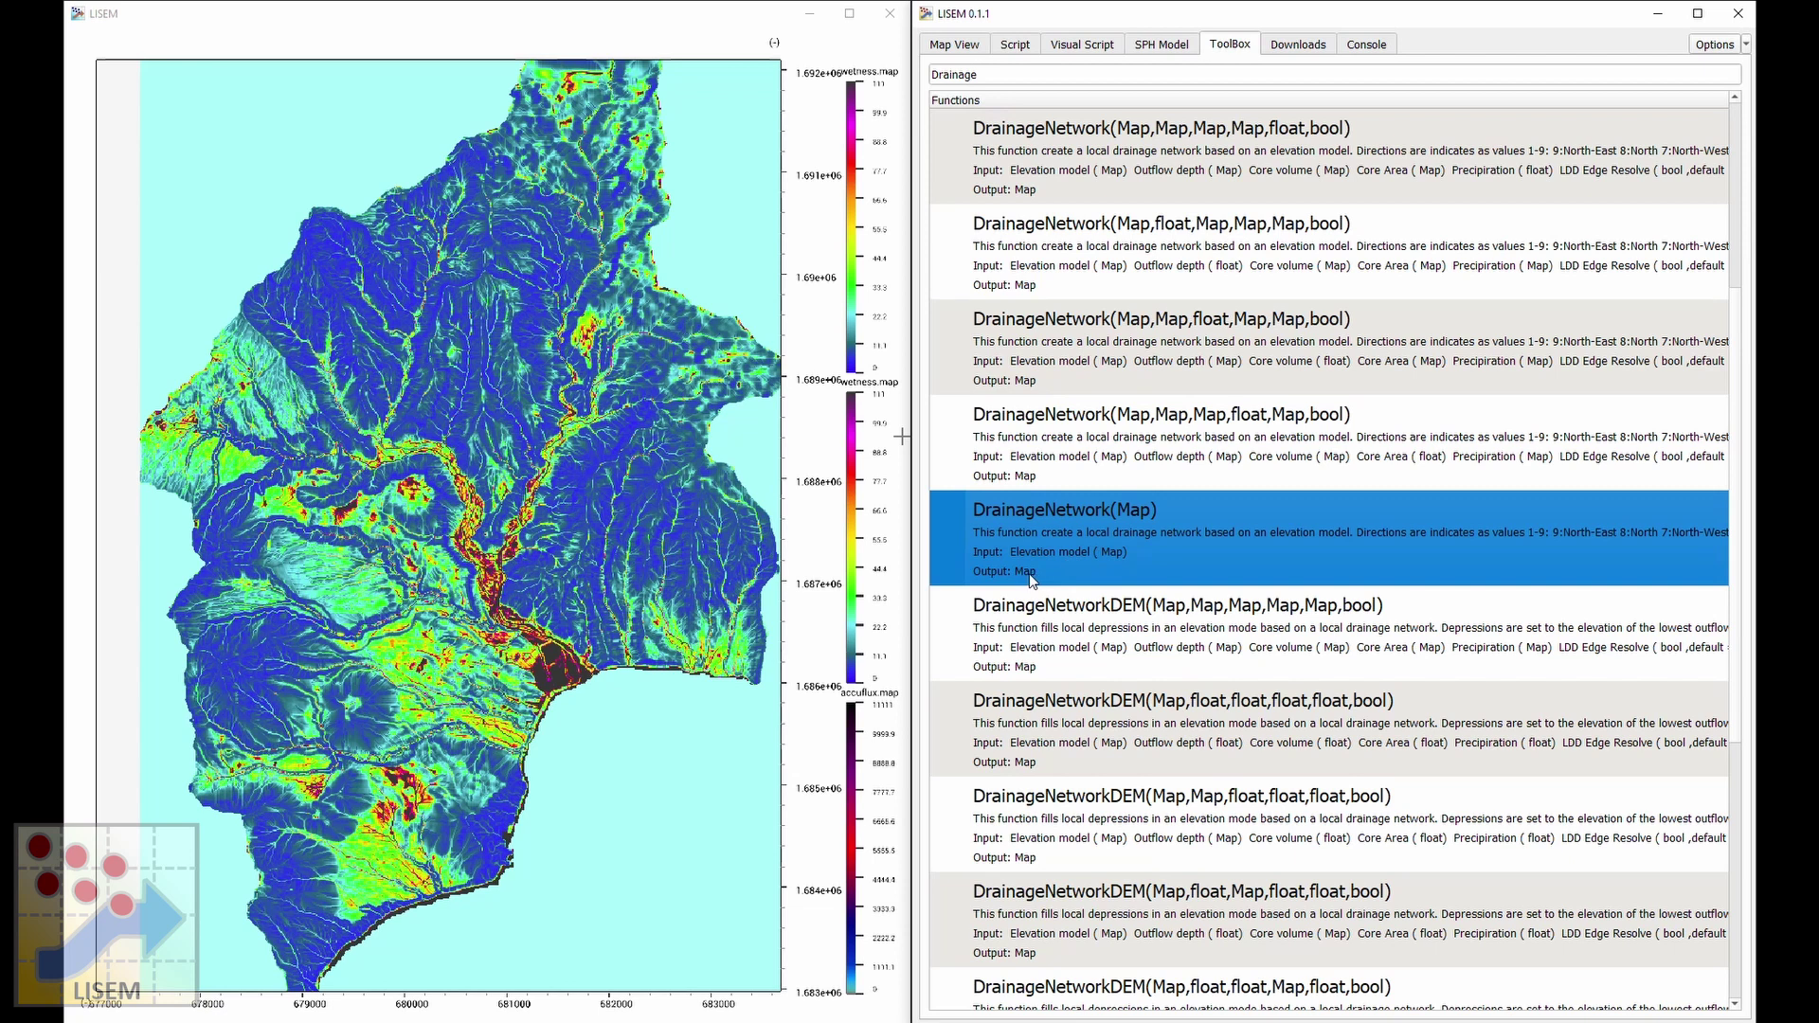
pyautogui.click(1021, 45)
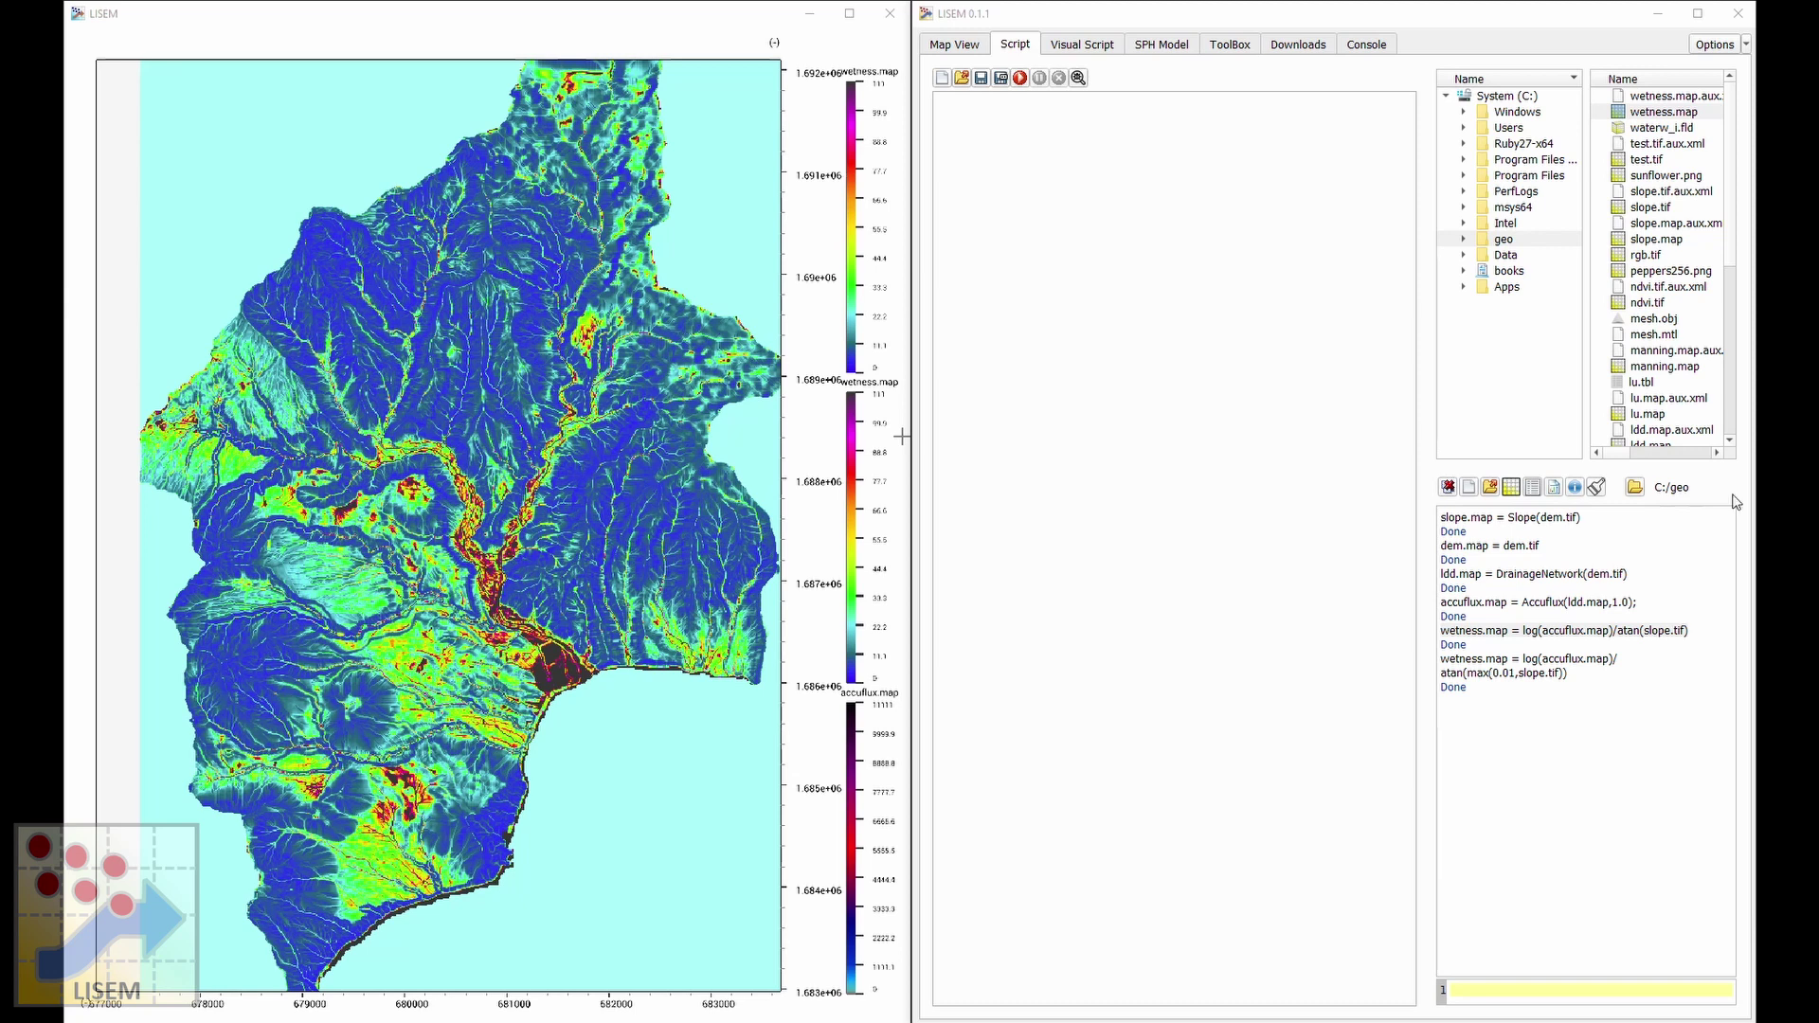
# Add landsat.tif from the file list to Map View as a layer.
pyautogui.scroll(-7, 1667, 265)
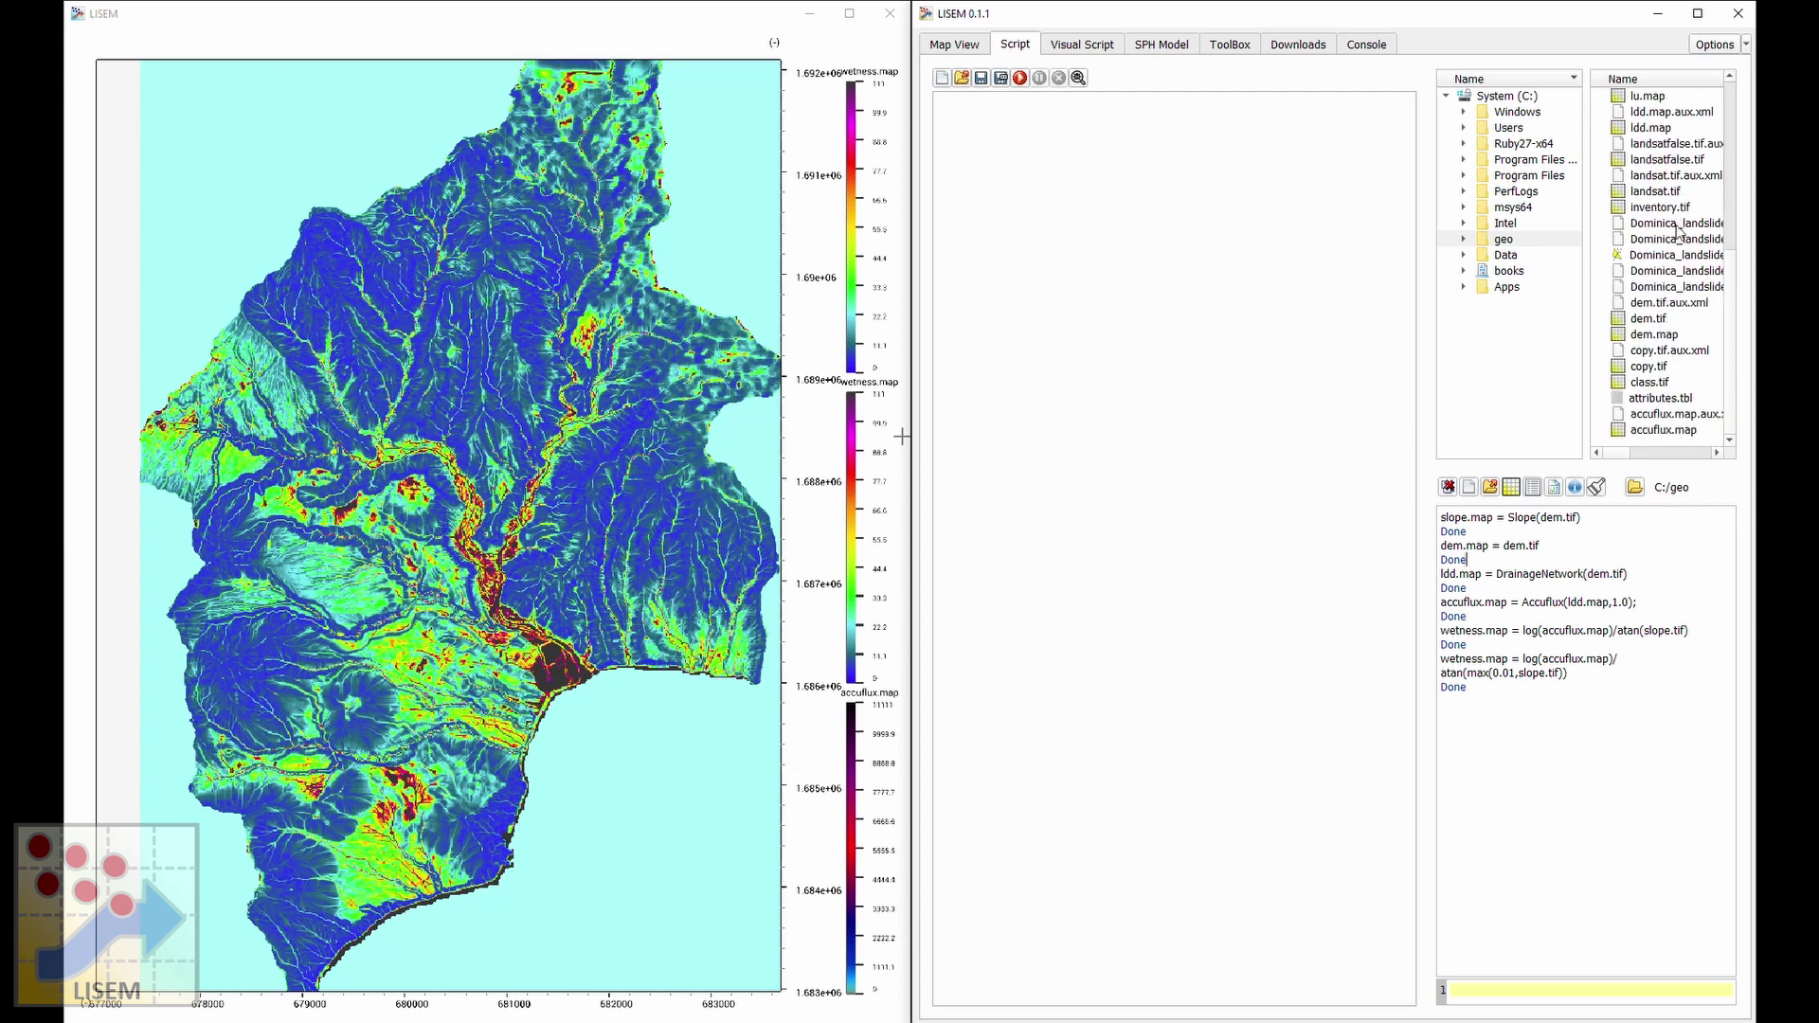
pyautogui.click(1679, 192)
pyautogui.moveTo(1679, 194); pyautogui.dragTo(1077, 289)
# Zoom the map to the landsat.tif layer extent and adjust the view.
pyautogui.rightClick(1081, 220)
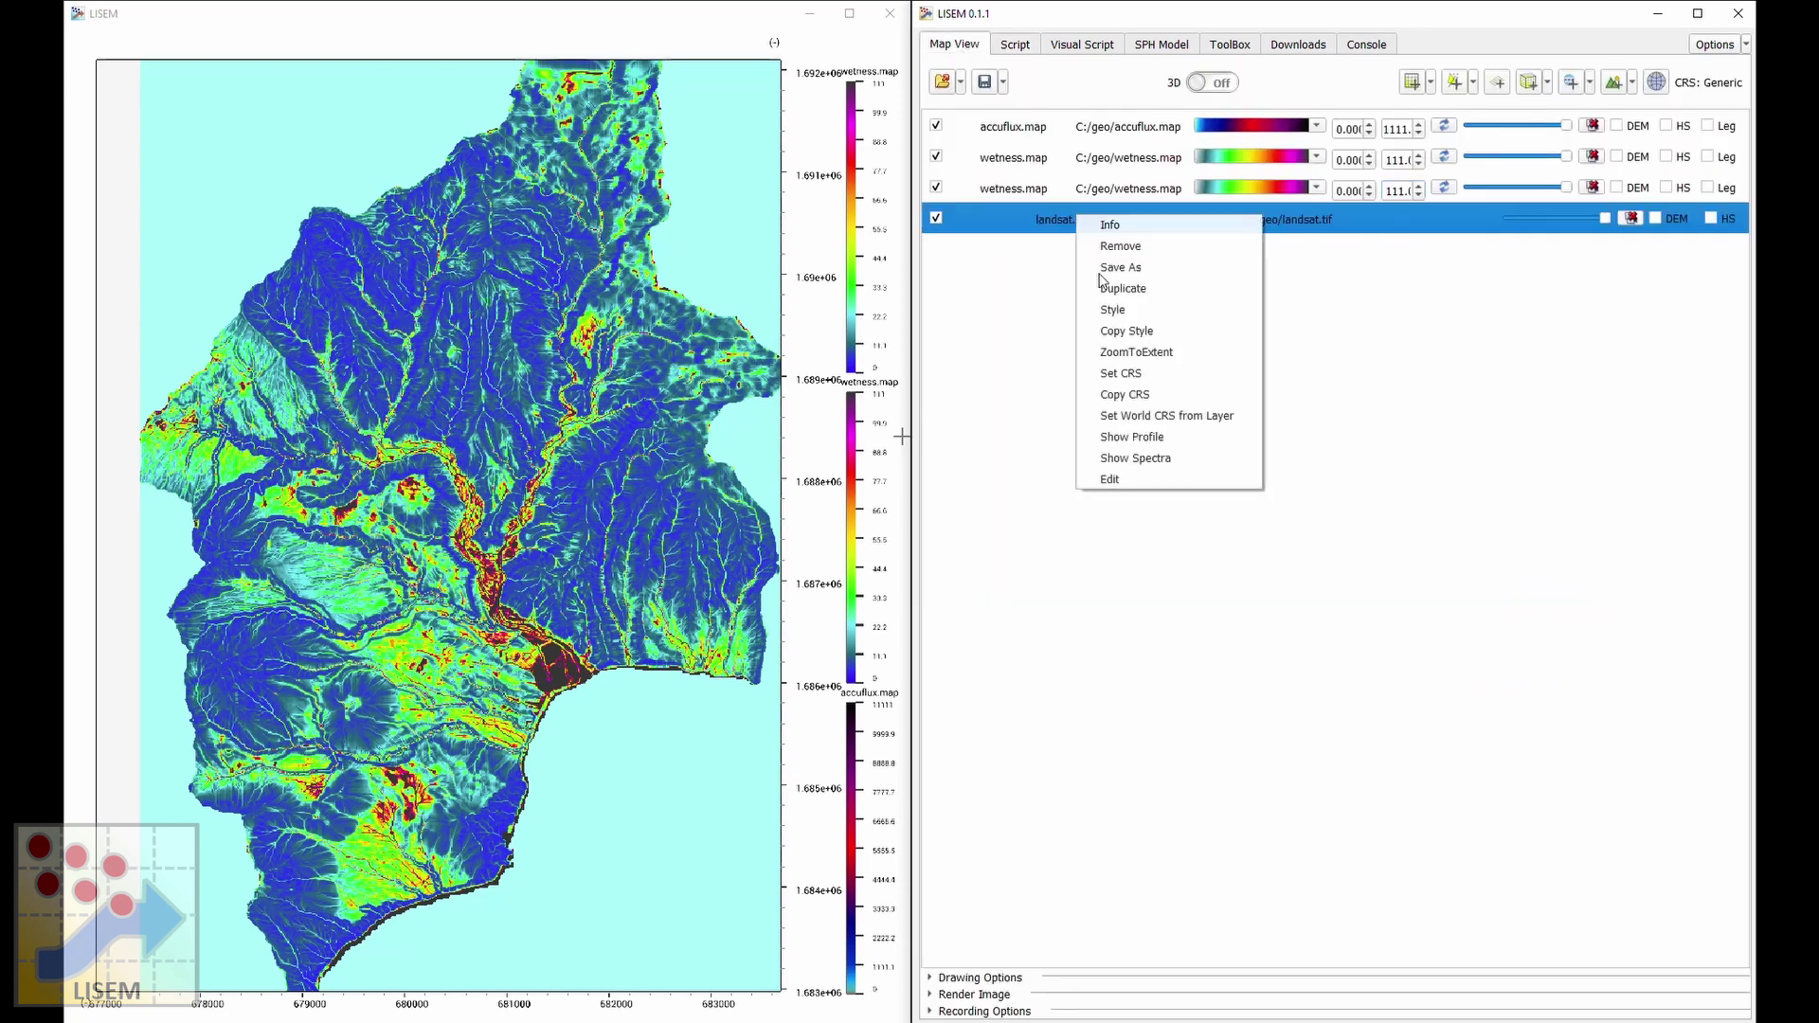
pyautogui.click(1137, 349)
pyautogui.scroll(-2, 595, 481)
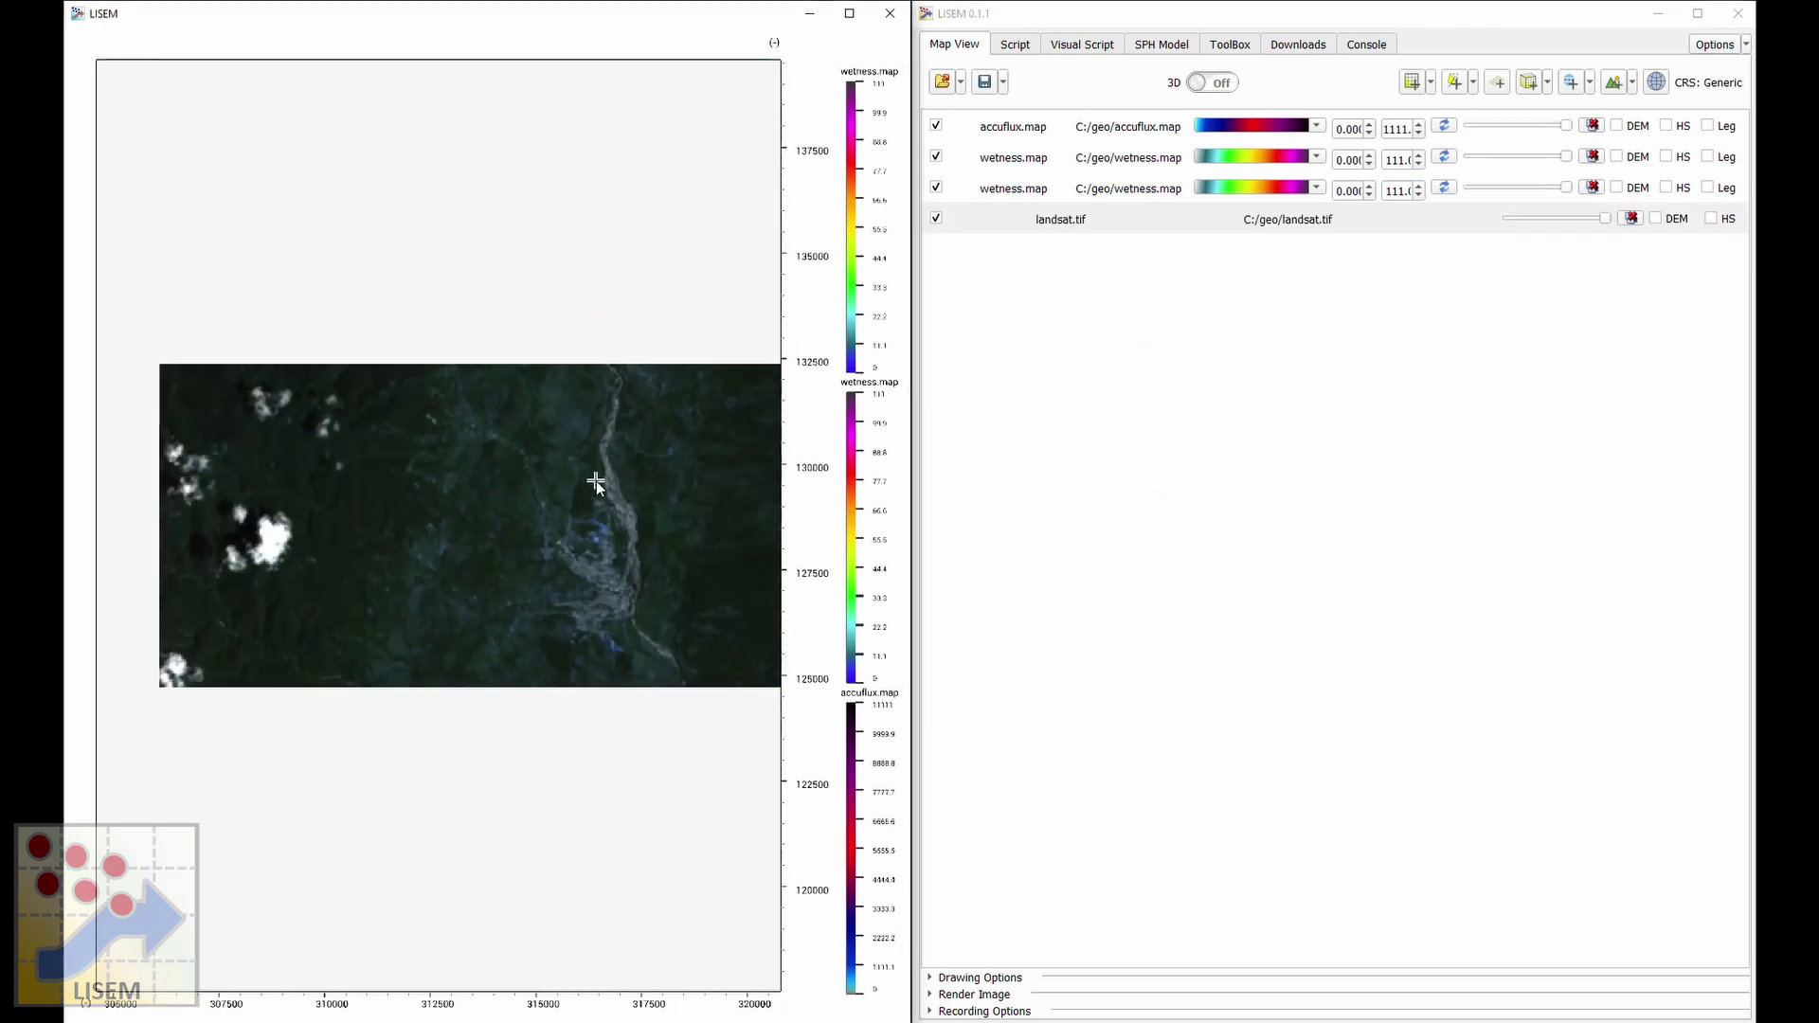
pyautogui.moveTo(595, 480); pyautogui.dragTo(526, 500)
pyautogui.scroll(2, 571, 505)
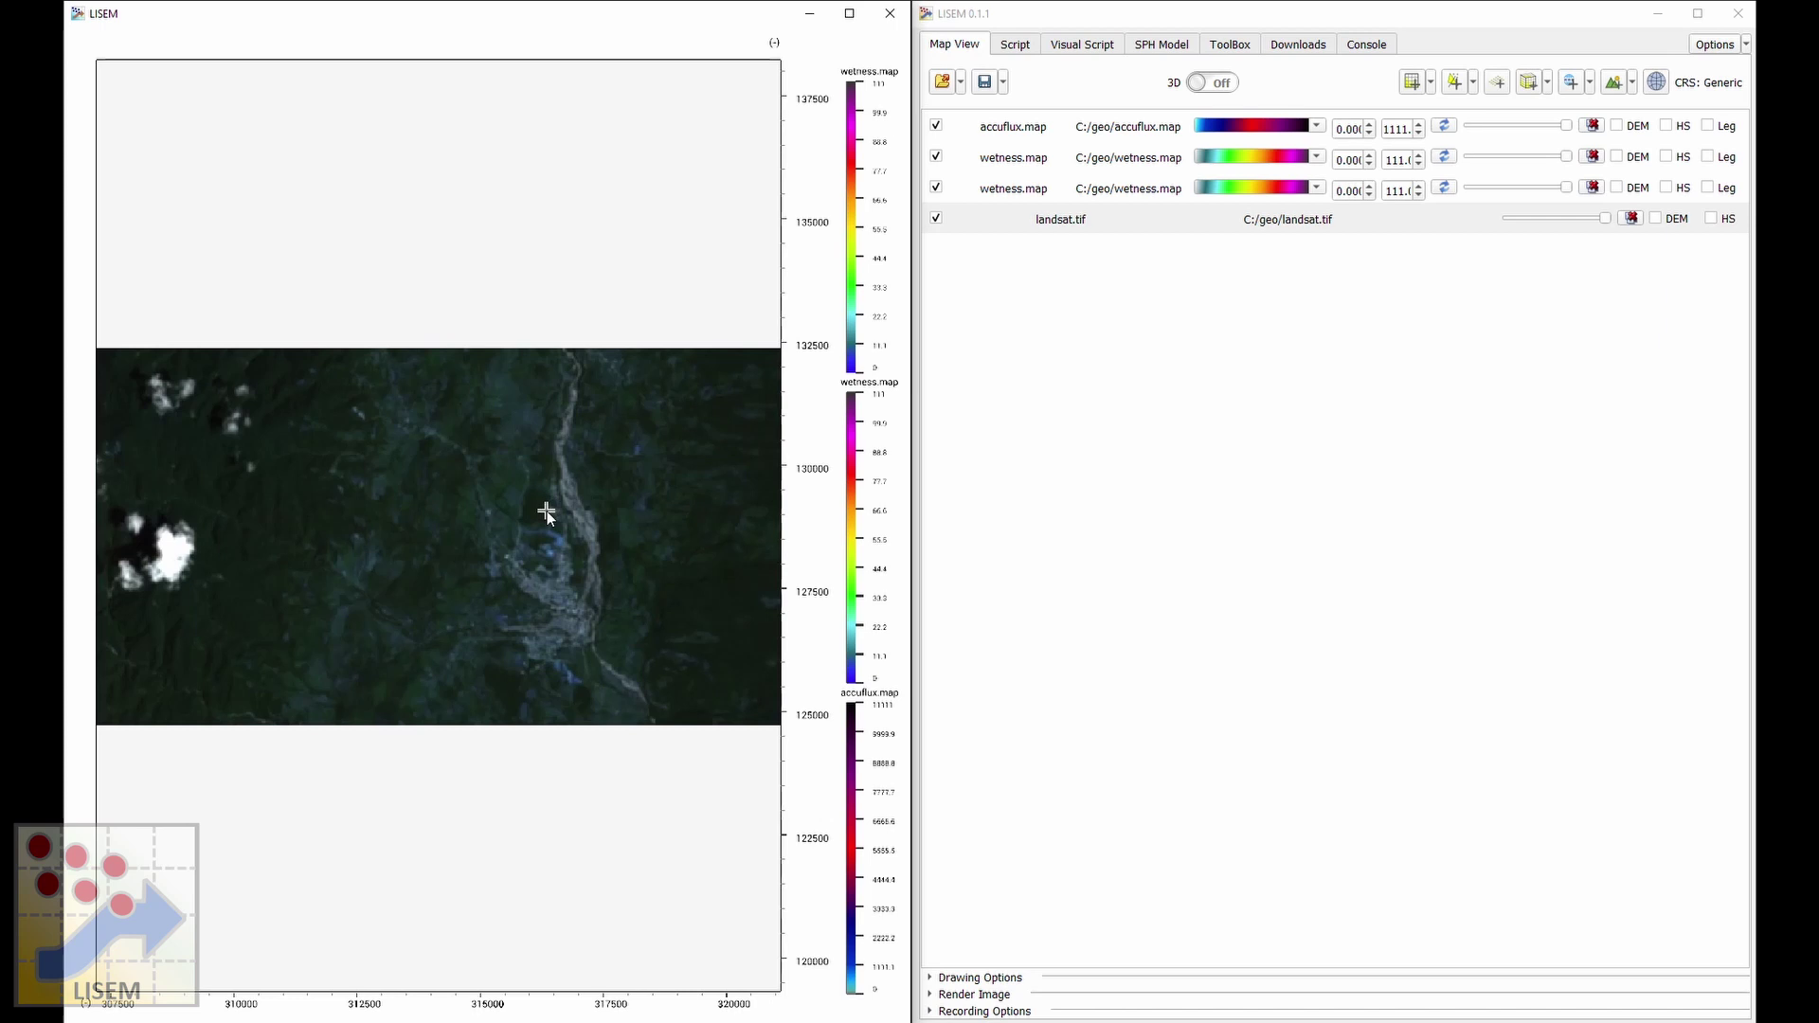
pyautogui.click(1020, 46)
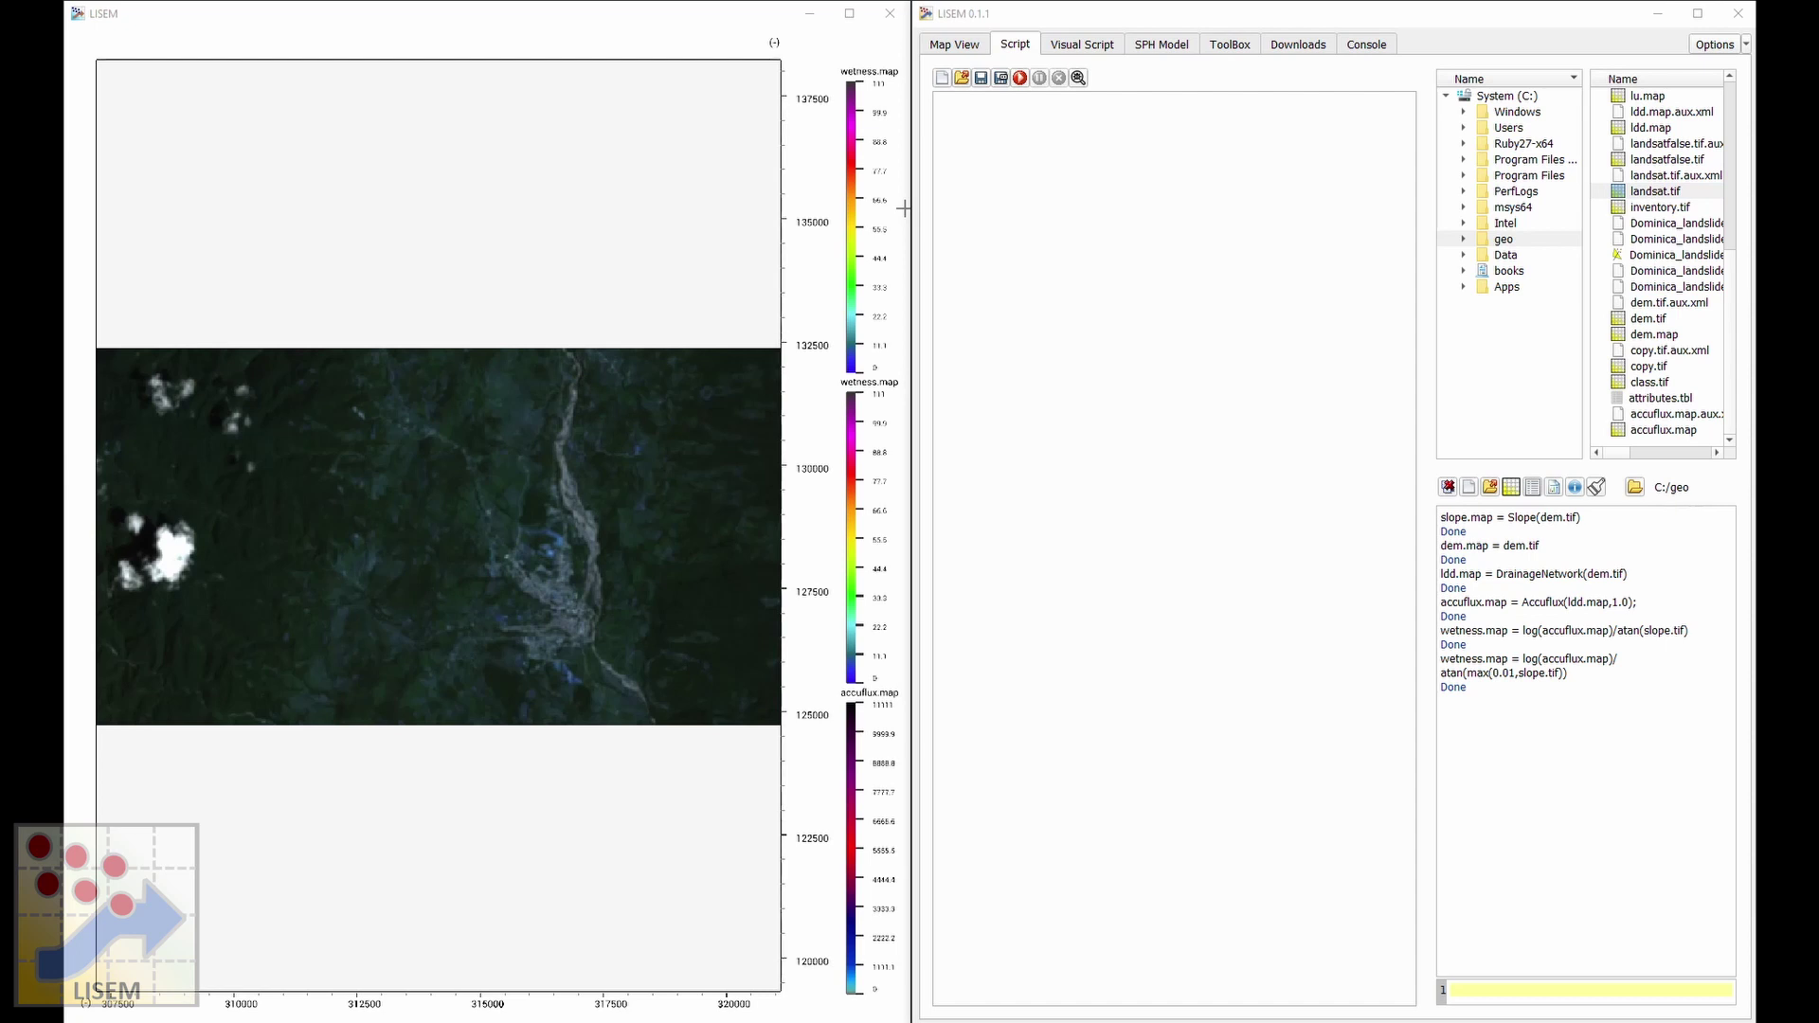
# Run ndvi.tif = (landsat.tif[3]-landsat.tif[2])/(landsat.tif[3]+landsat.tif[2]) in the command line.
pyautogui.click(1502, 987)
pyautogui.hotkey('ctrl', 'v')
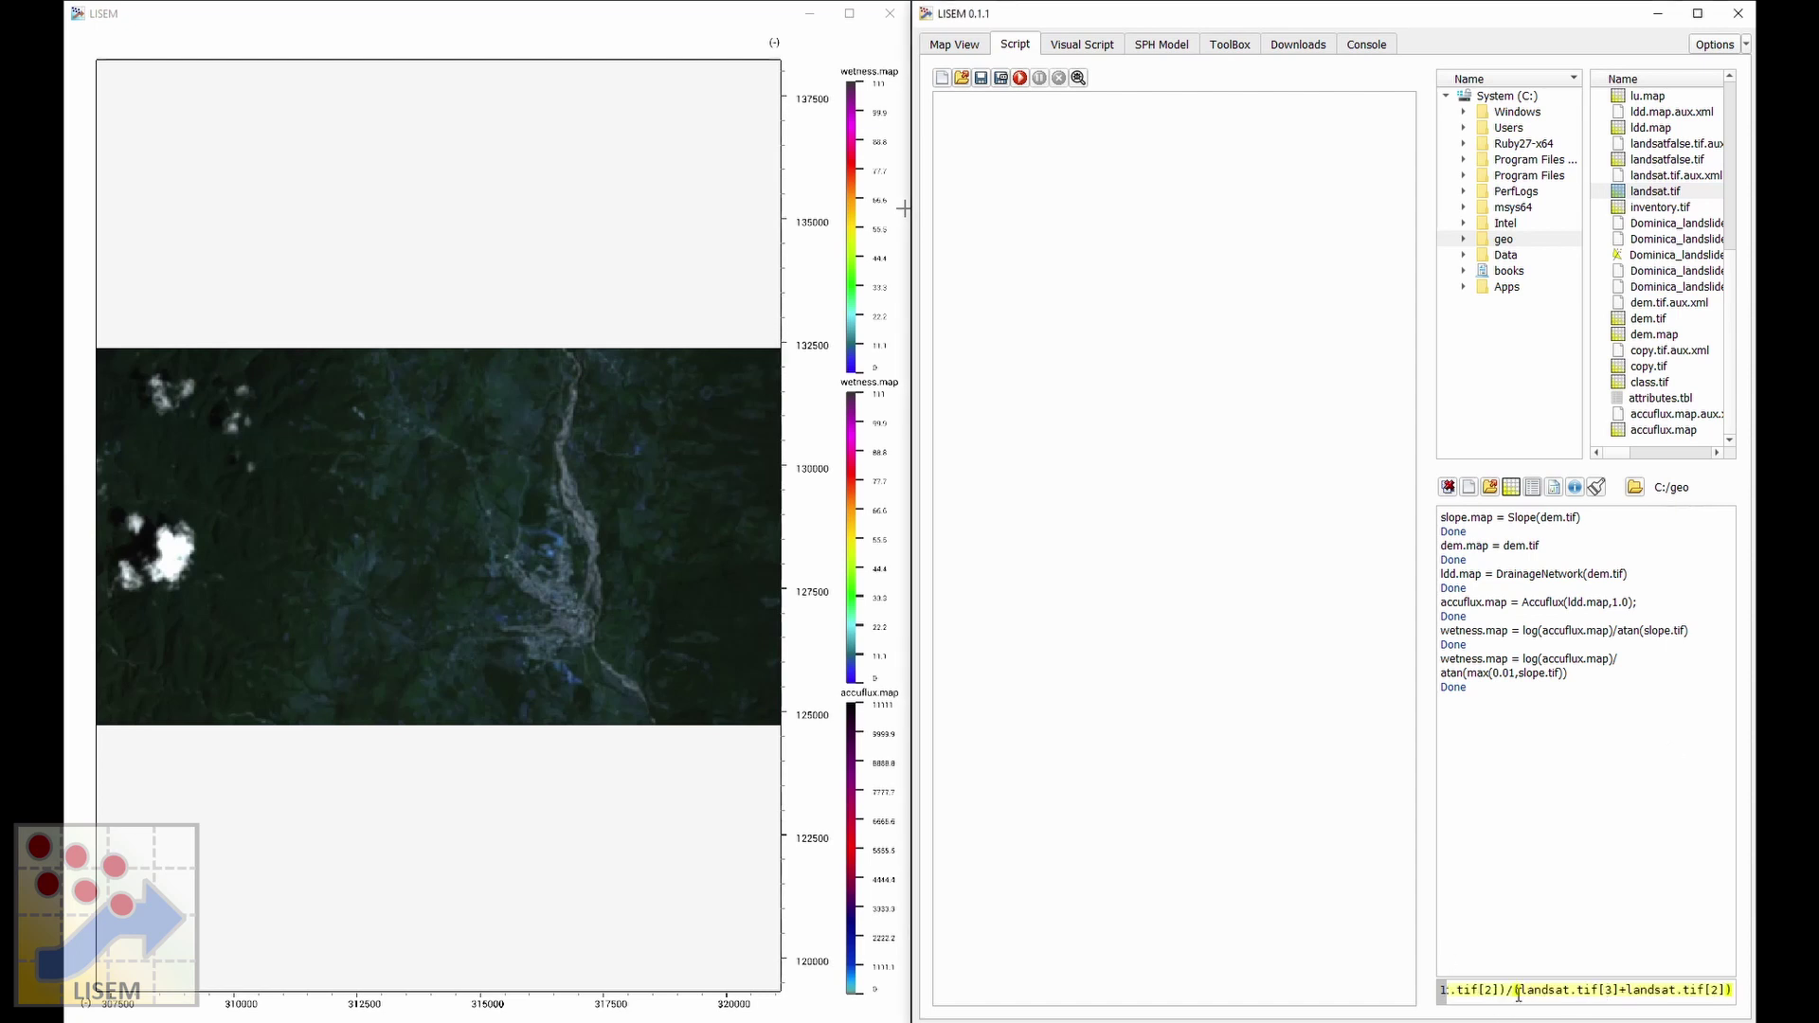
pyautogui.moveTo(1527, 990); pyautogui.dragTo(1733, 991)
pyautogui.moveTo(1597, 990)
pyautogui.mouseDown()
pyautogui.moveTo(1662, 990)
pyautogui.moveTo(1627, 989)
pyautogui.mouseUp()
pyautogui.click(1628, 989)
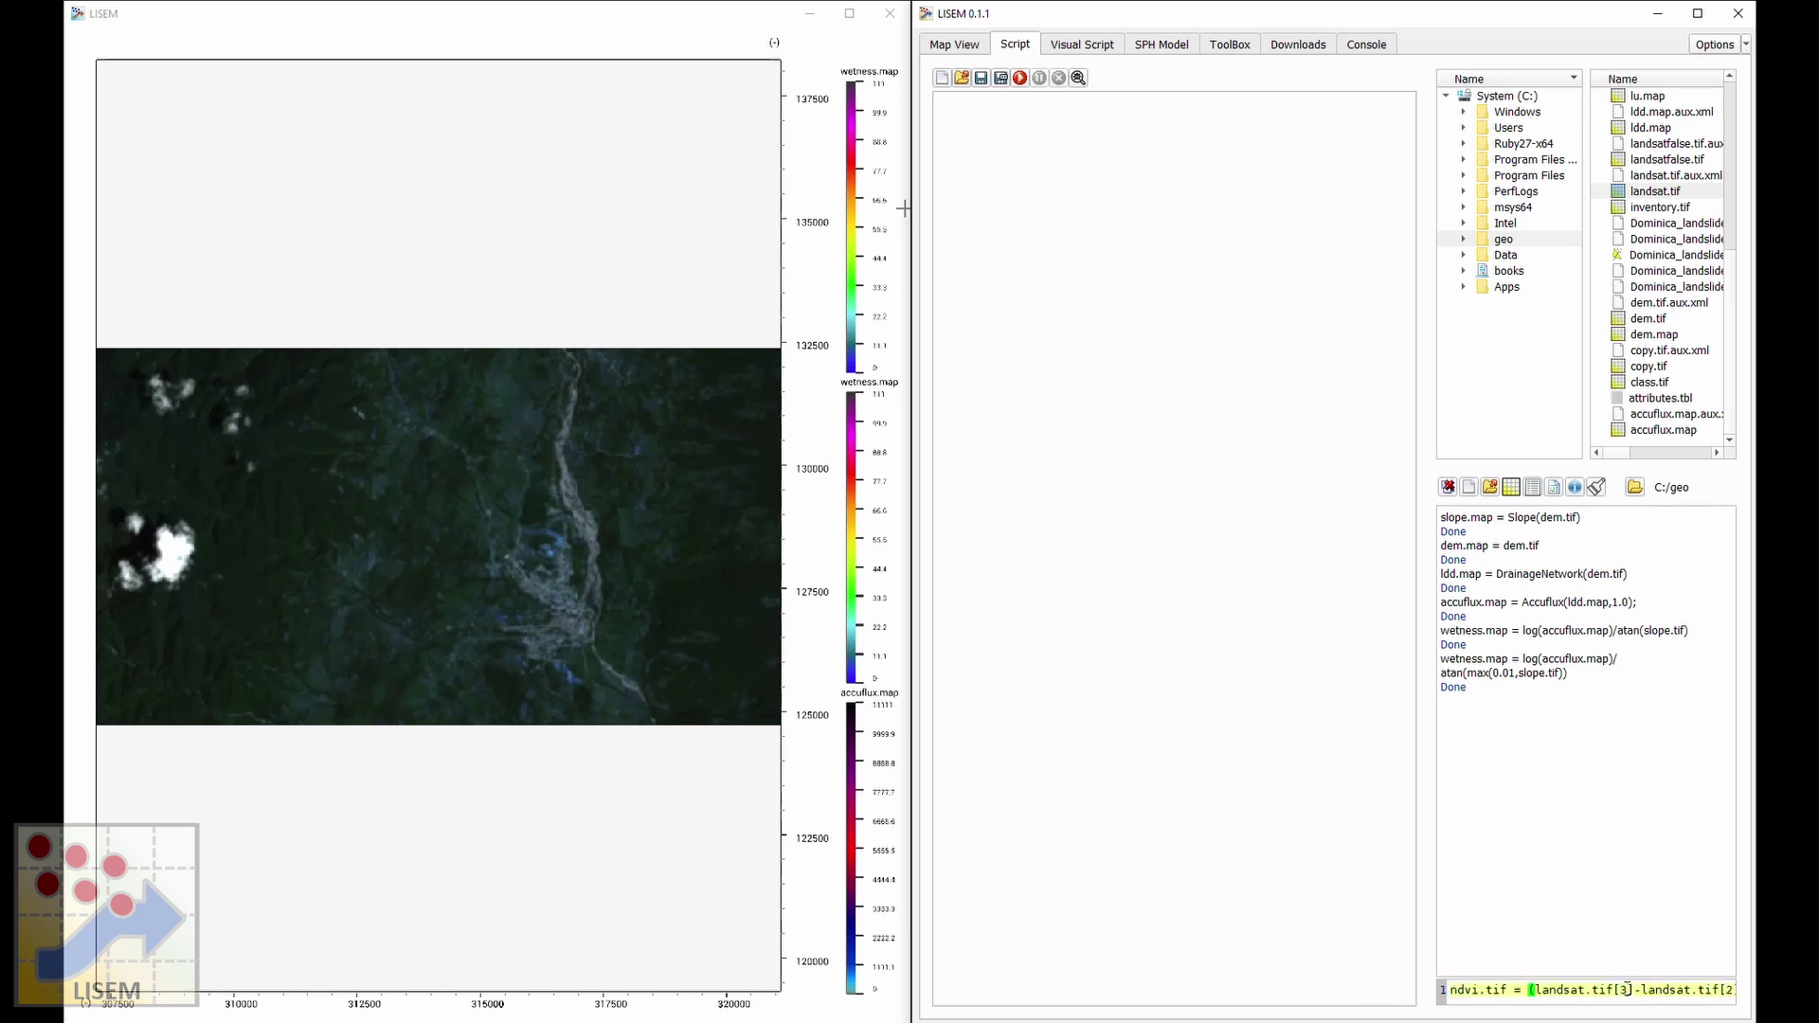
pyautogui.press('Return')
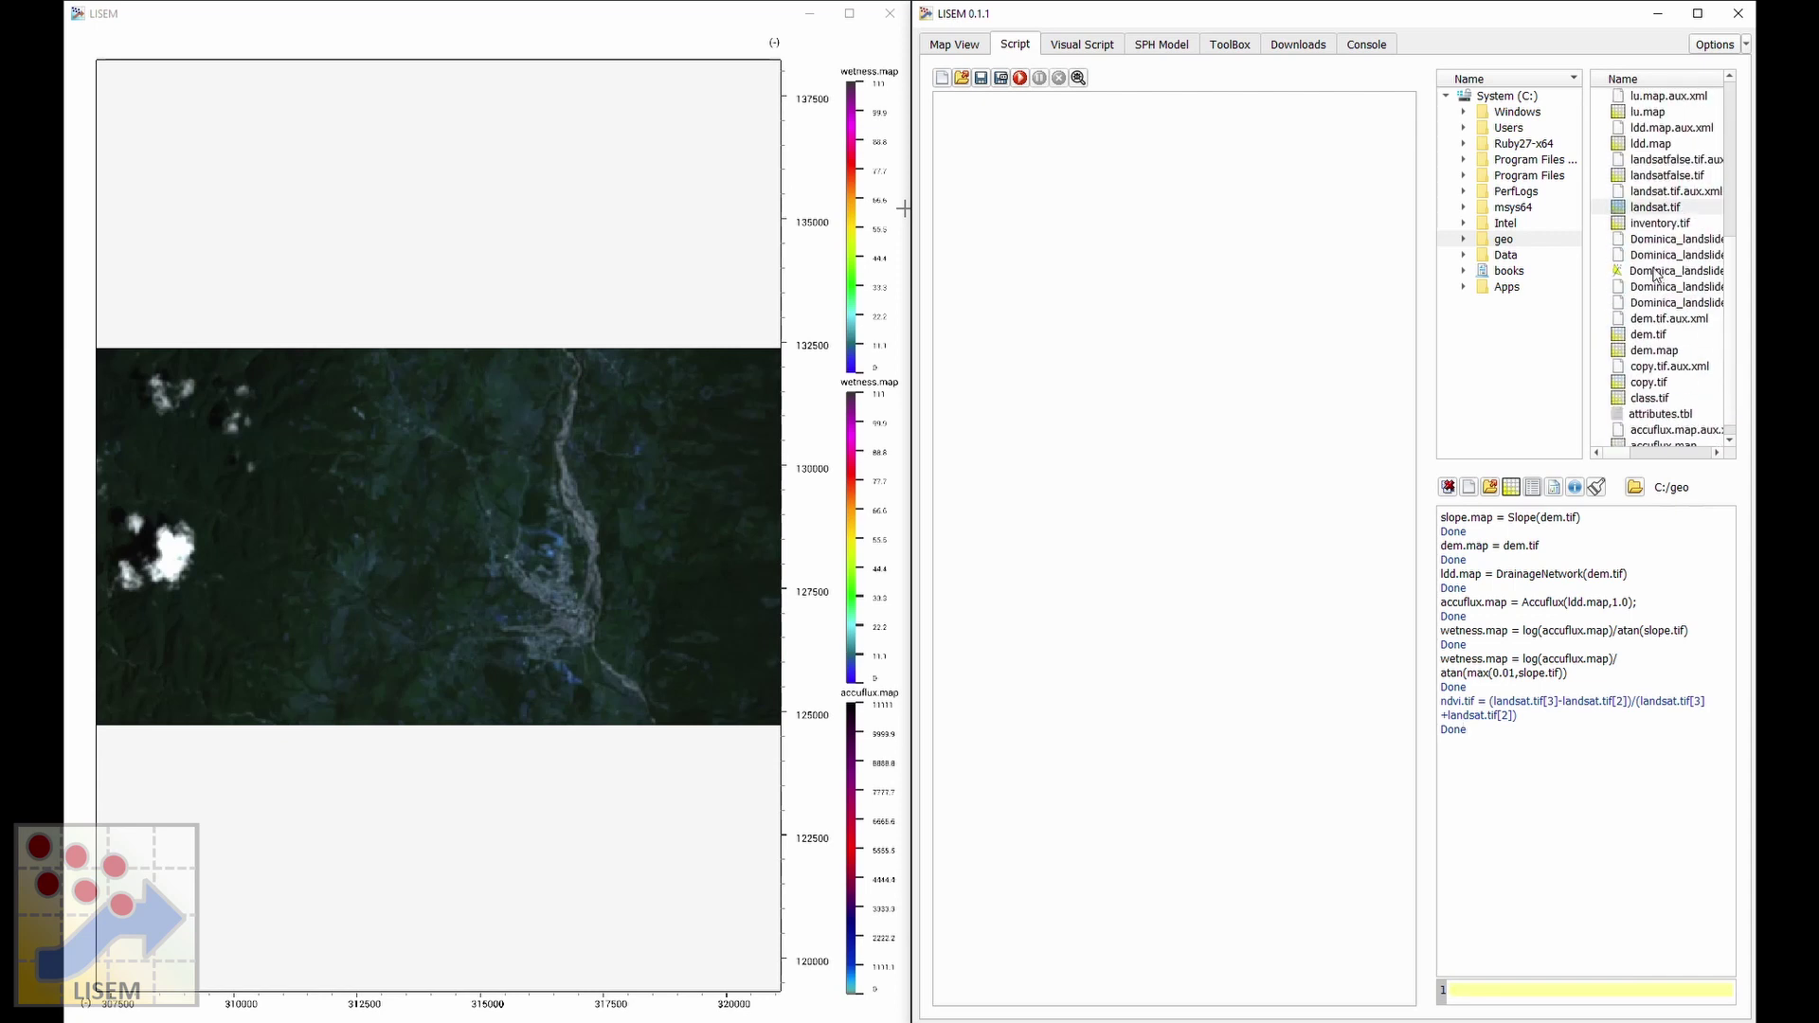
# Display ndvi.tif on the map from the file list.
pyautogui.scroll(3, 1670, 159)
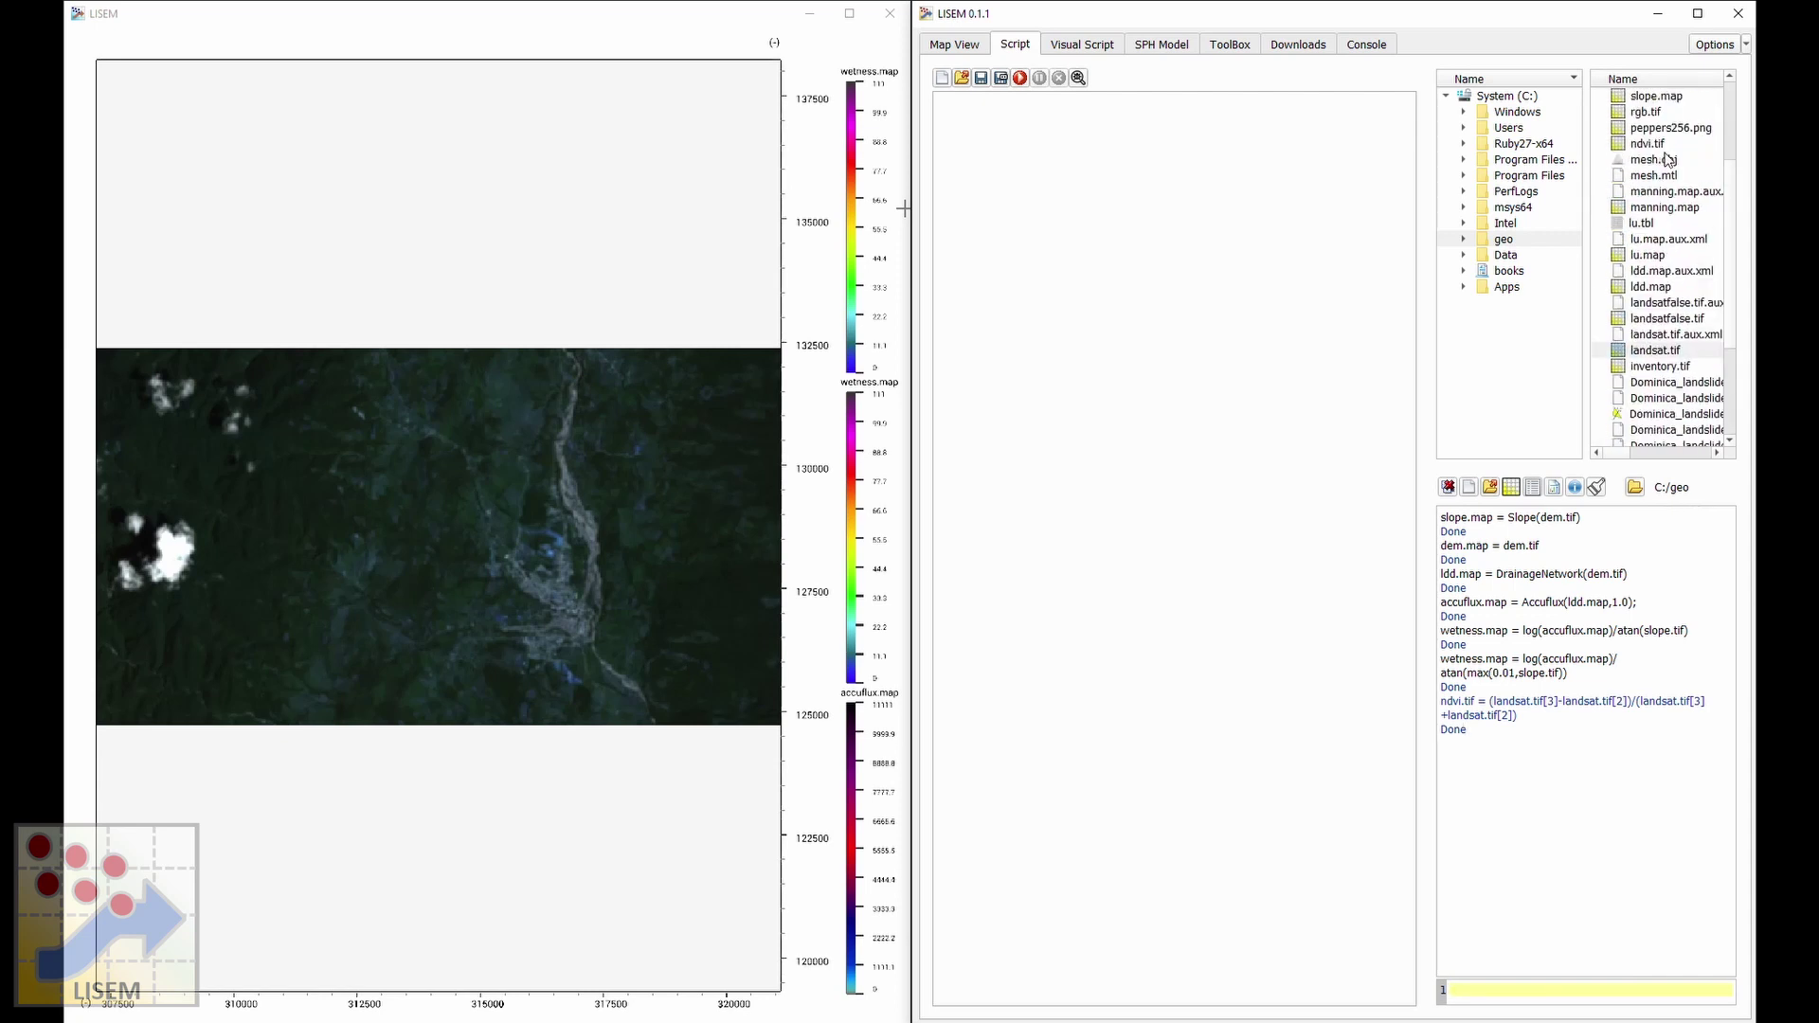
pyautogui.doubleClick(1660, 144)
pyautogui.click(582, 582)
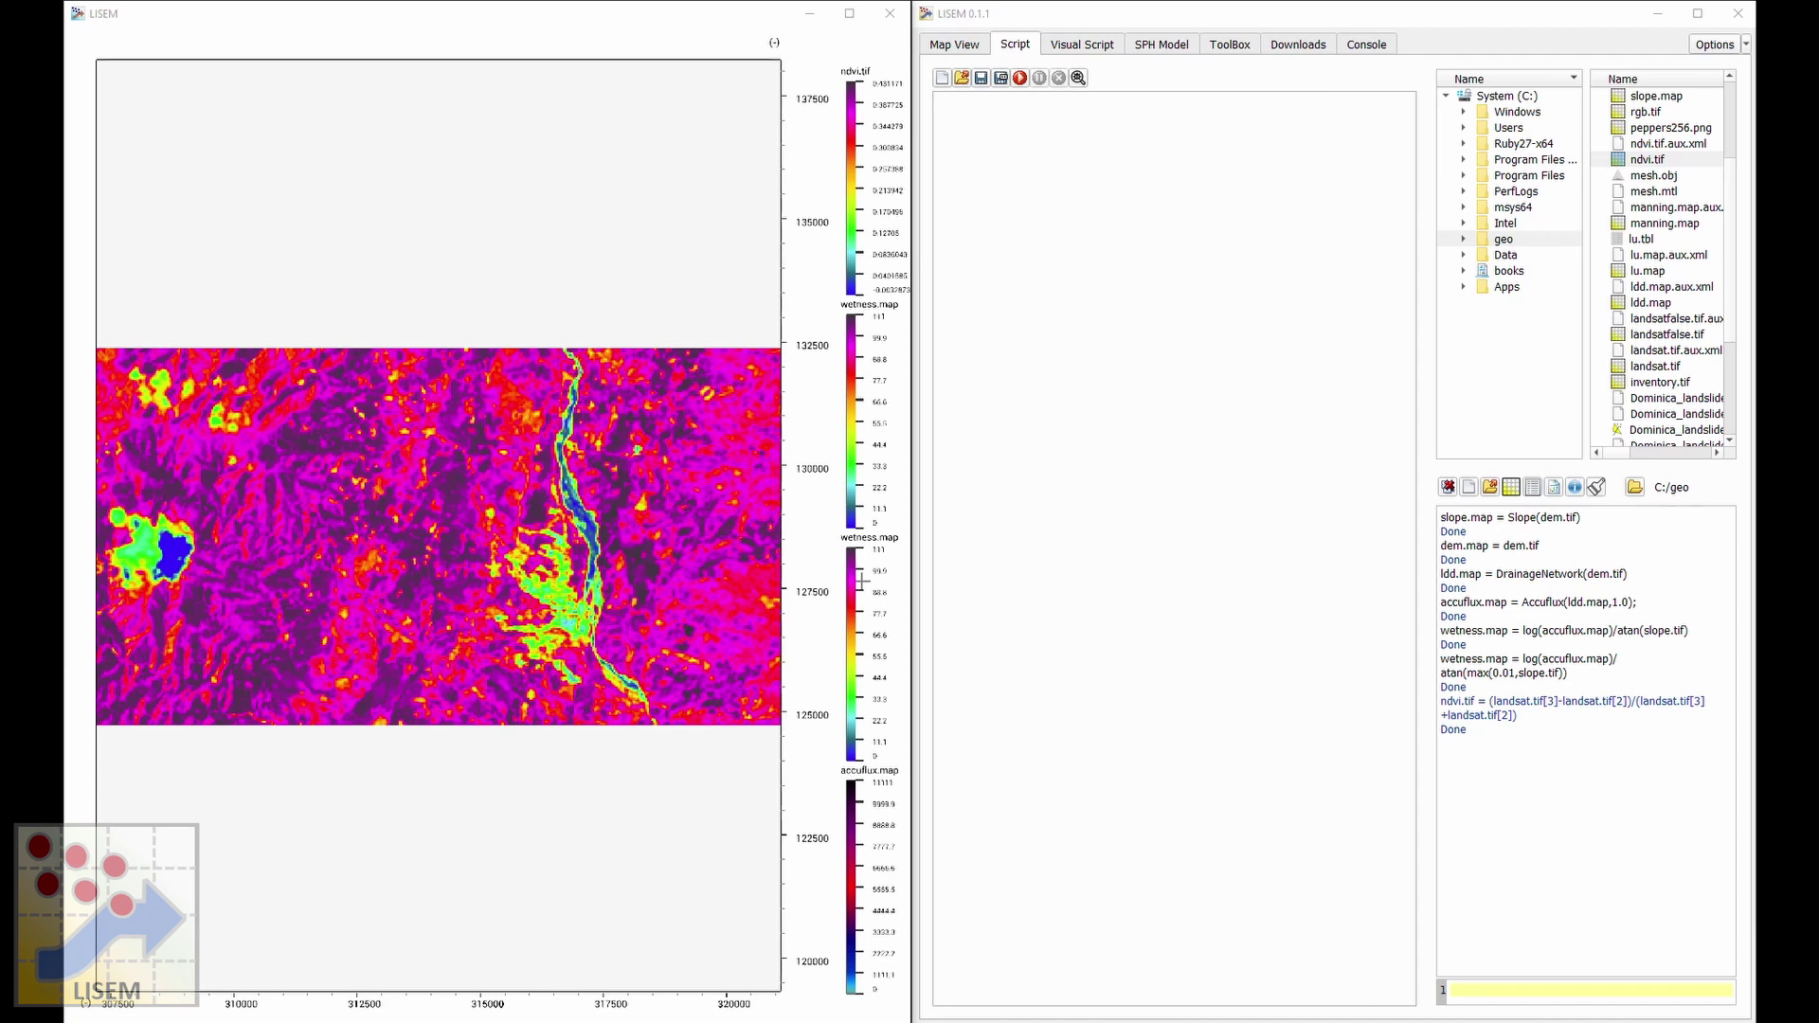
# Run copy.tif = landsat.tif.AllBands() in the command line.
pyautogui.click(1505, 988)
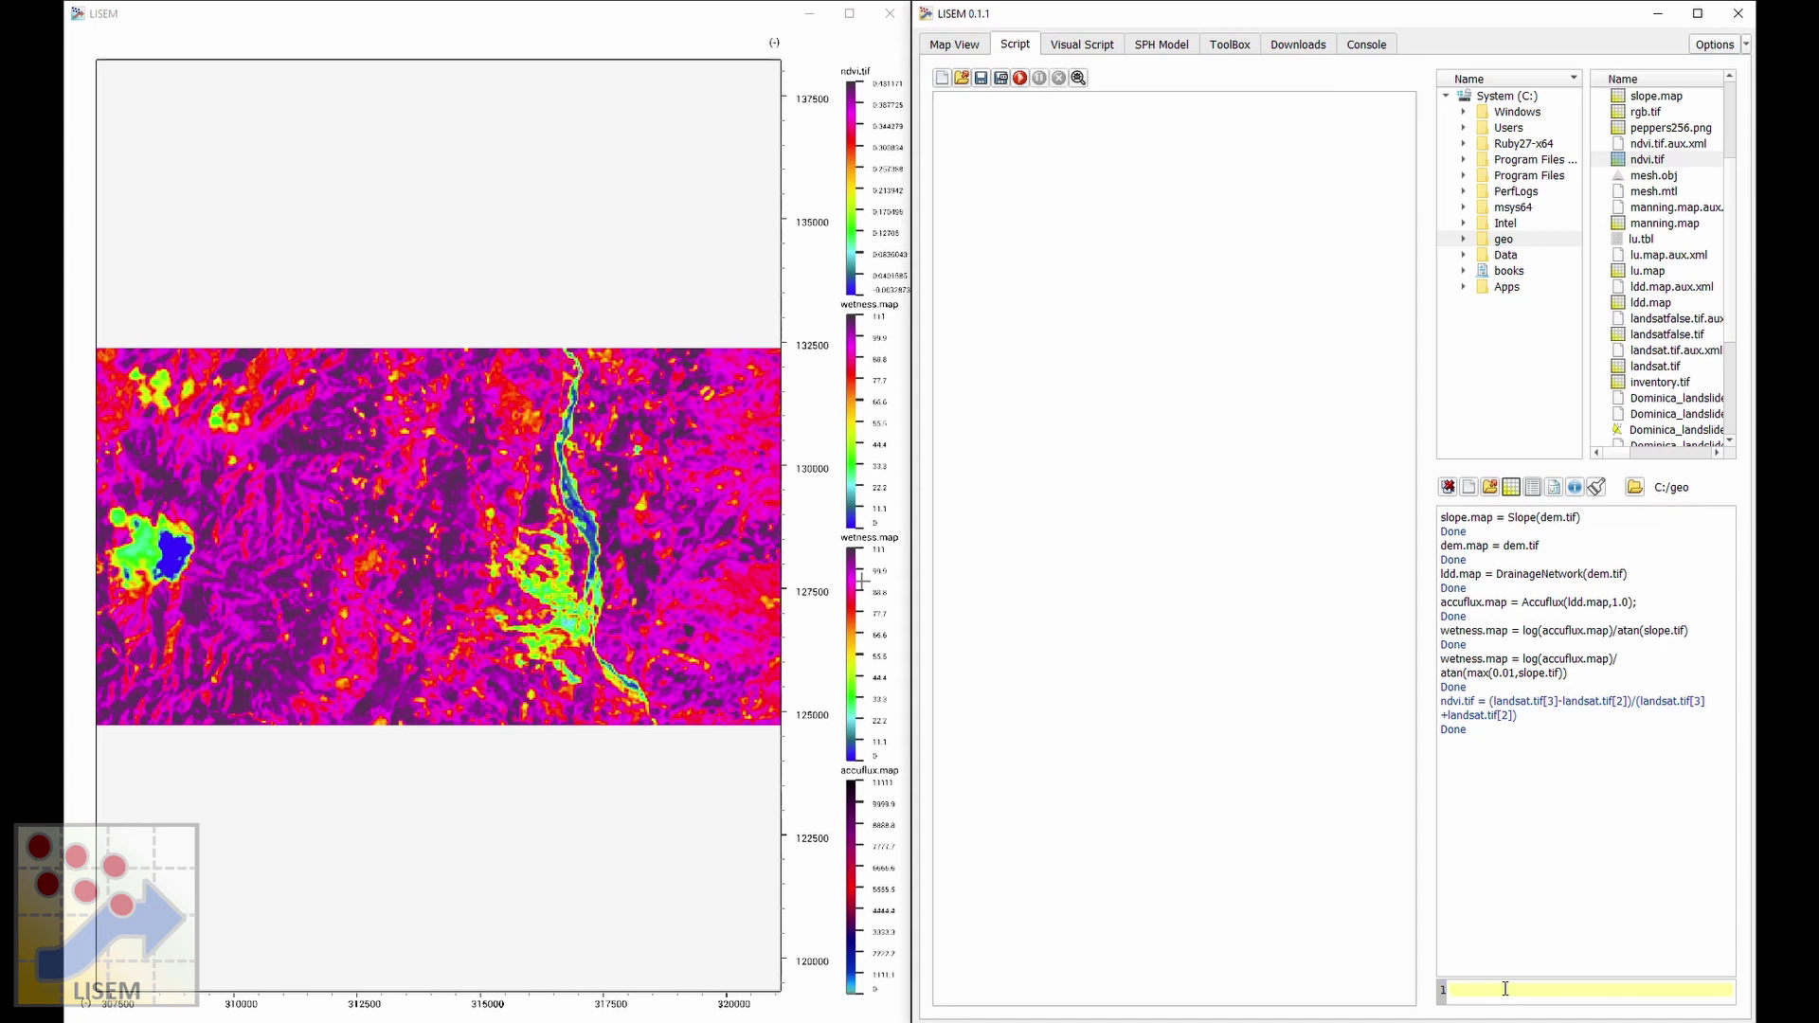
pyautogui.write('copy.tif = landsat.tif.AllBands()')
pyautogui.moveTo(1531, 989); pyautogui.dragTo(1616, 990)
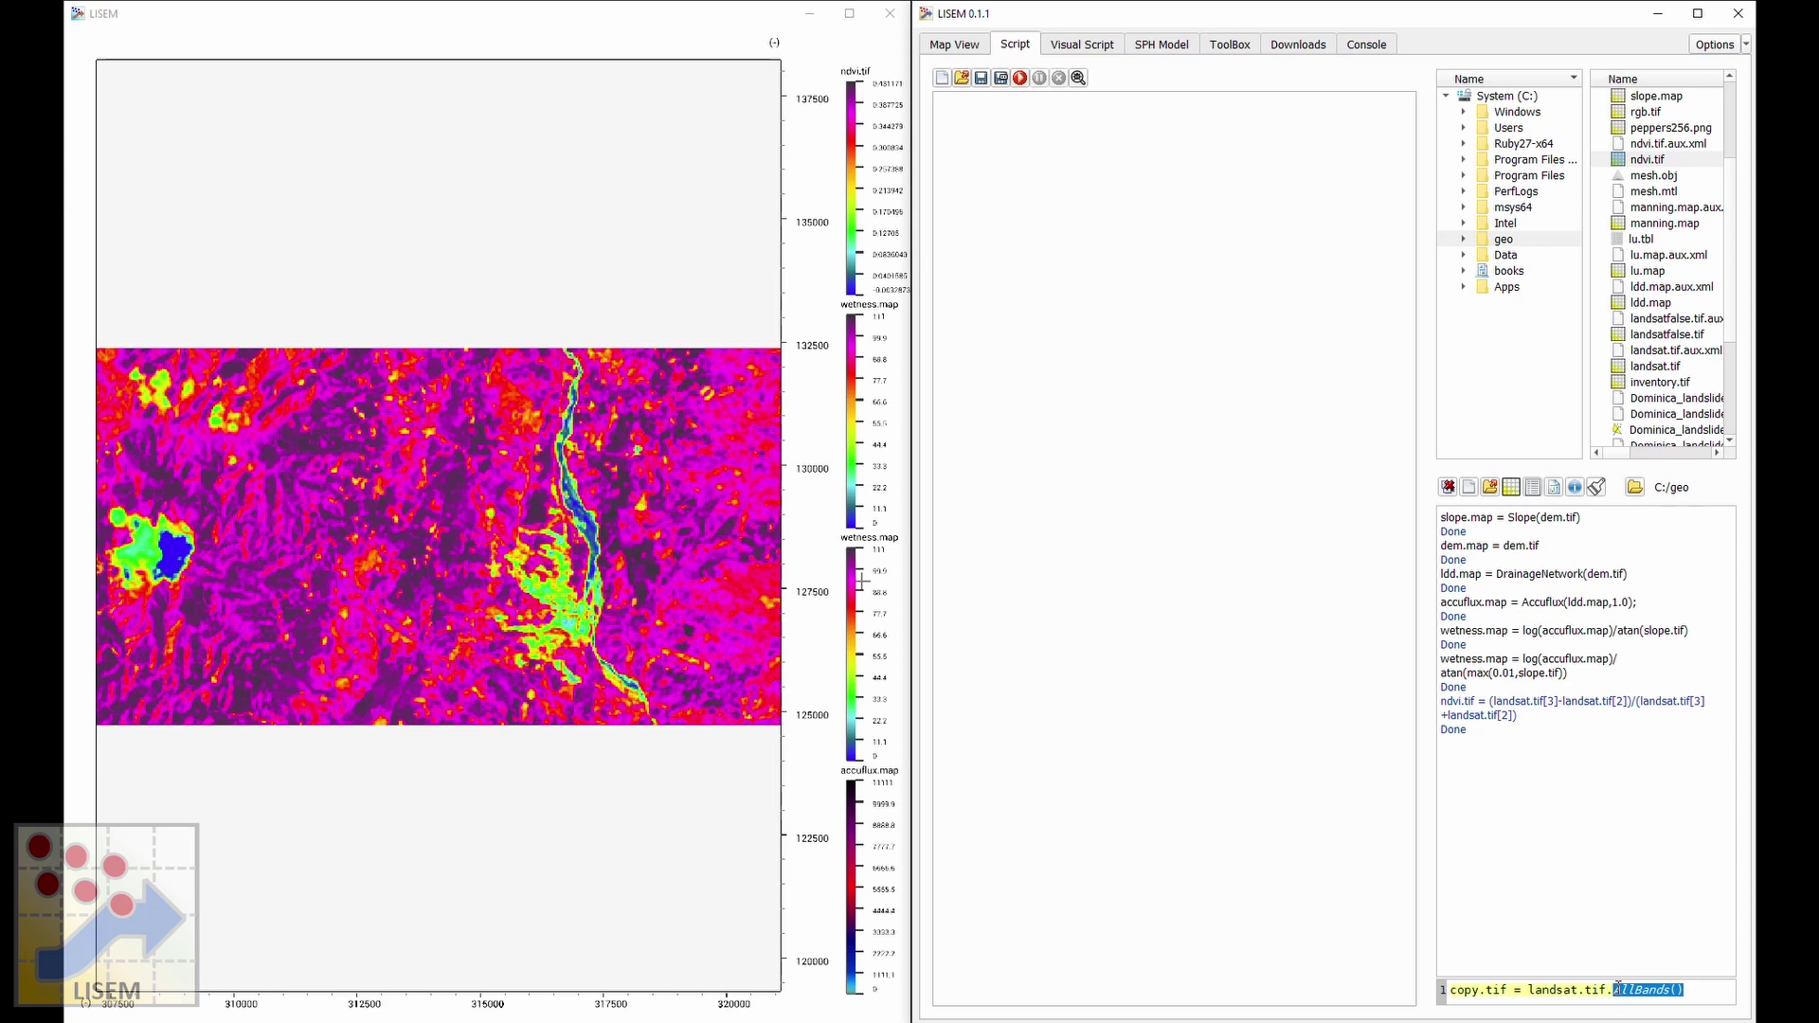
pyautogui.click(1502, 989)
pyautogui.press('Return')
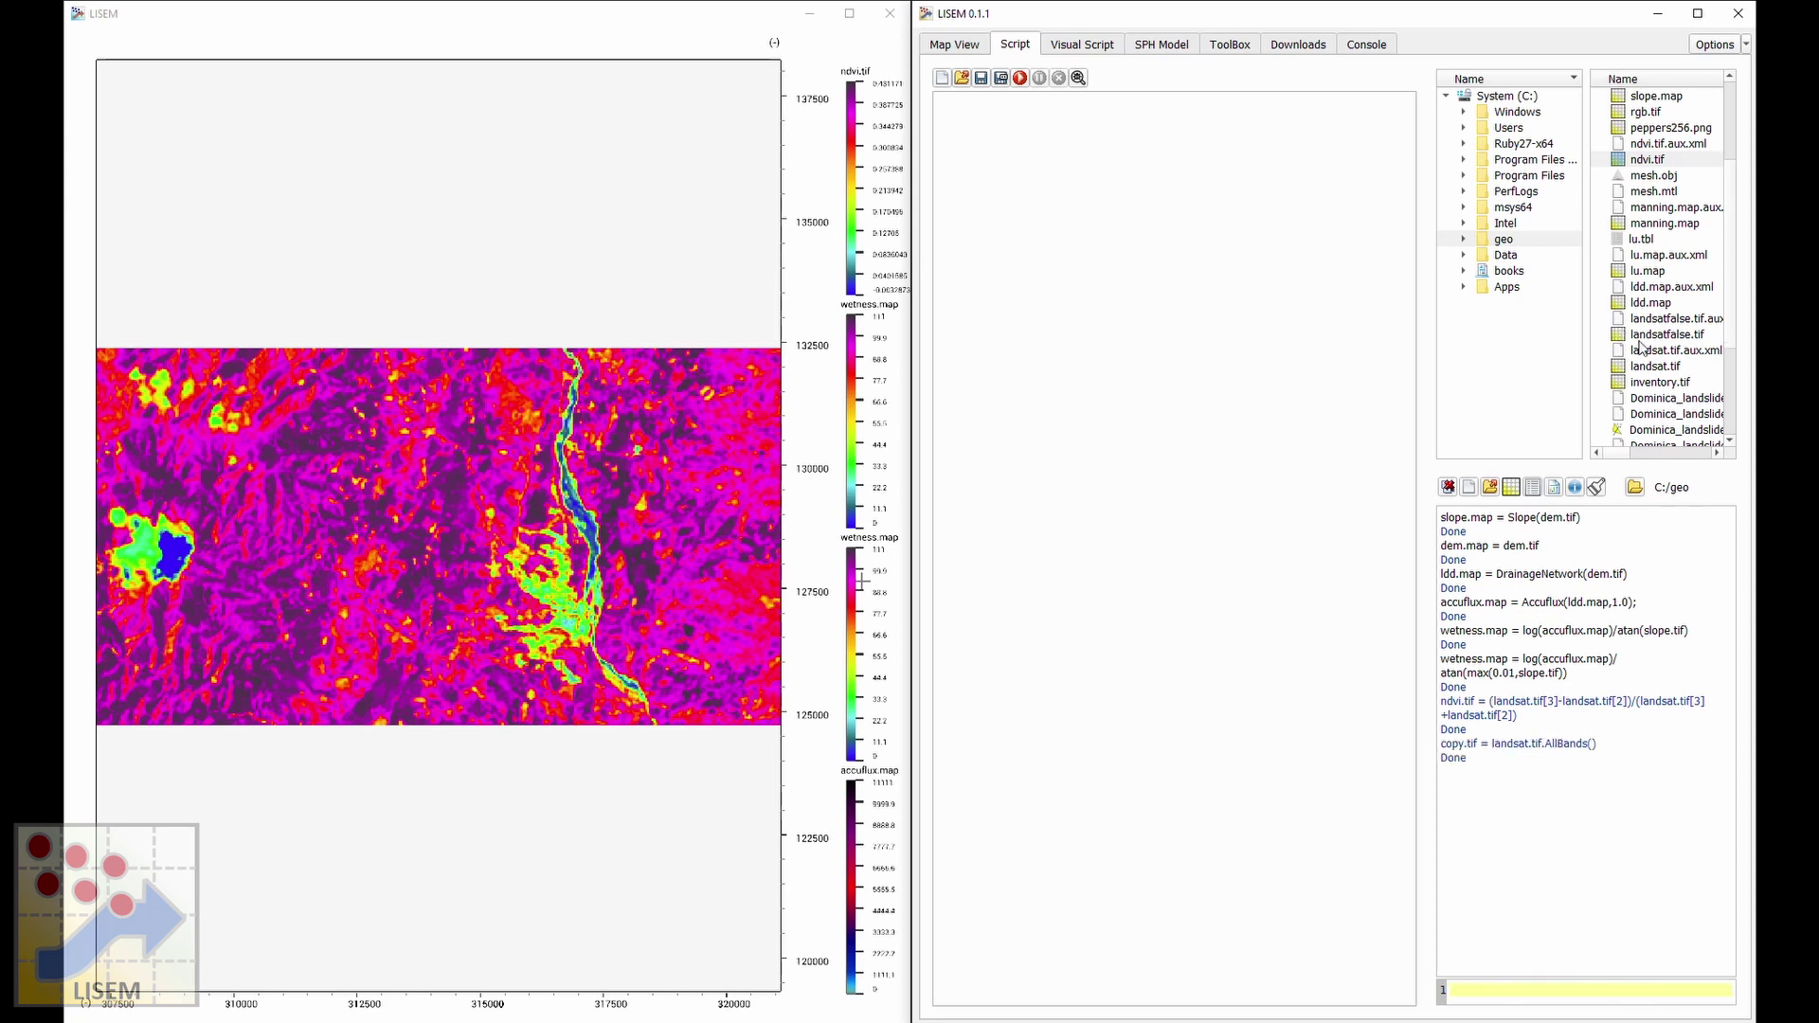
# Display copy.tif on the map from the file browser.
pyautogui.scroll(3, 1699, 346)
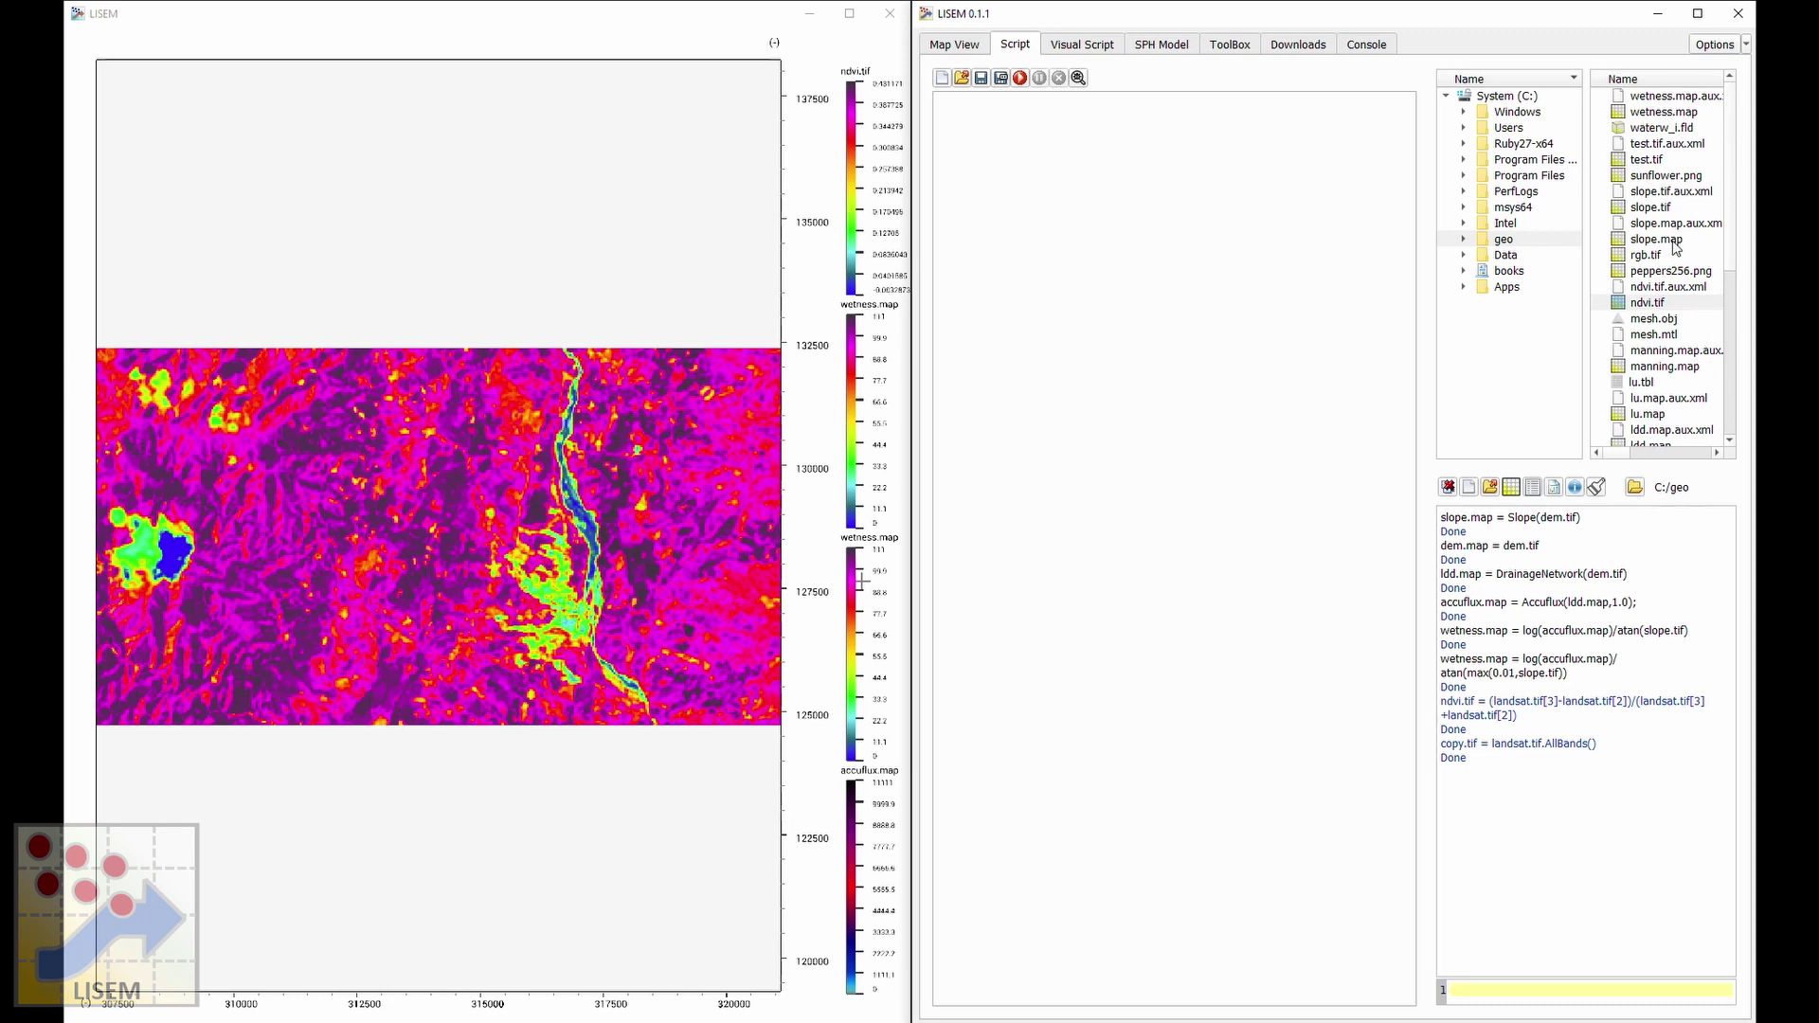
pyautogui.scroll(-6, 1665, 275)
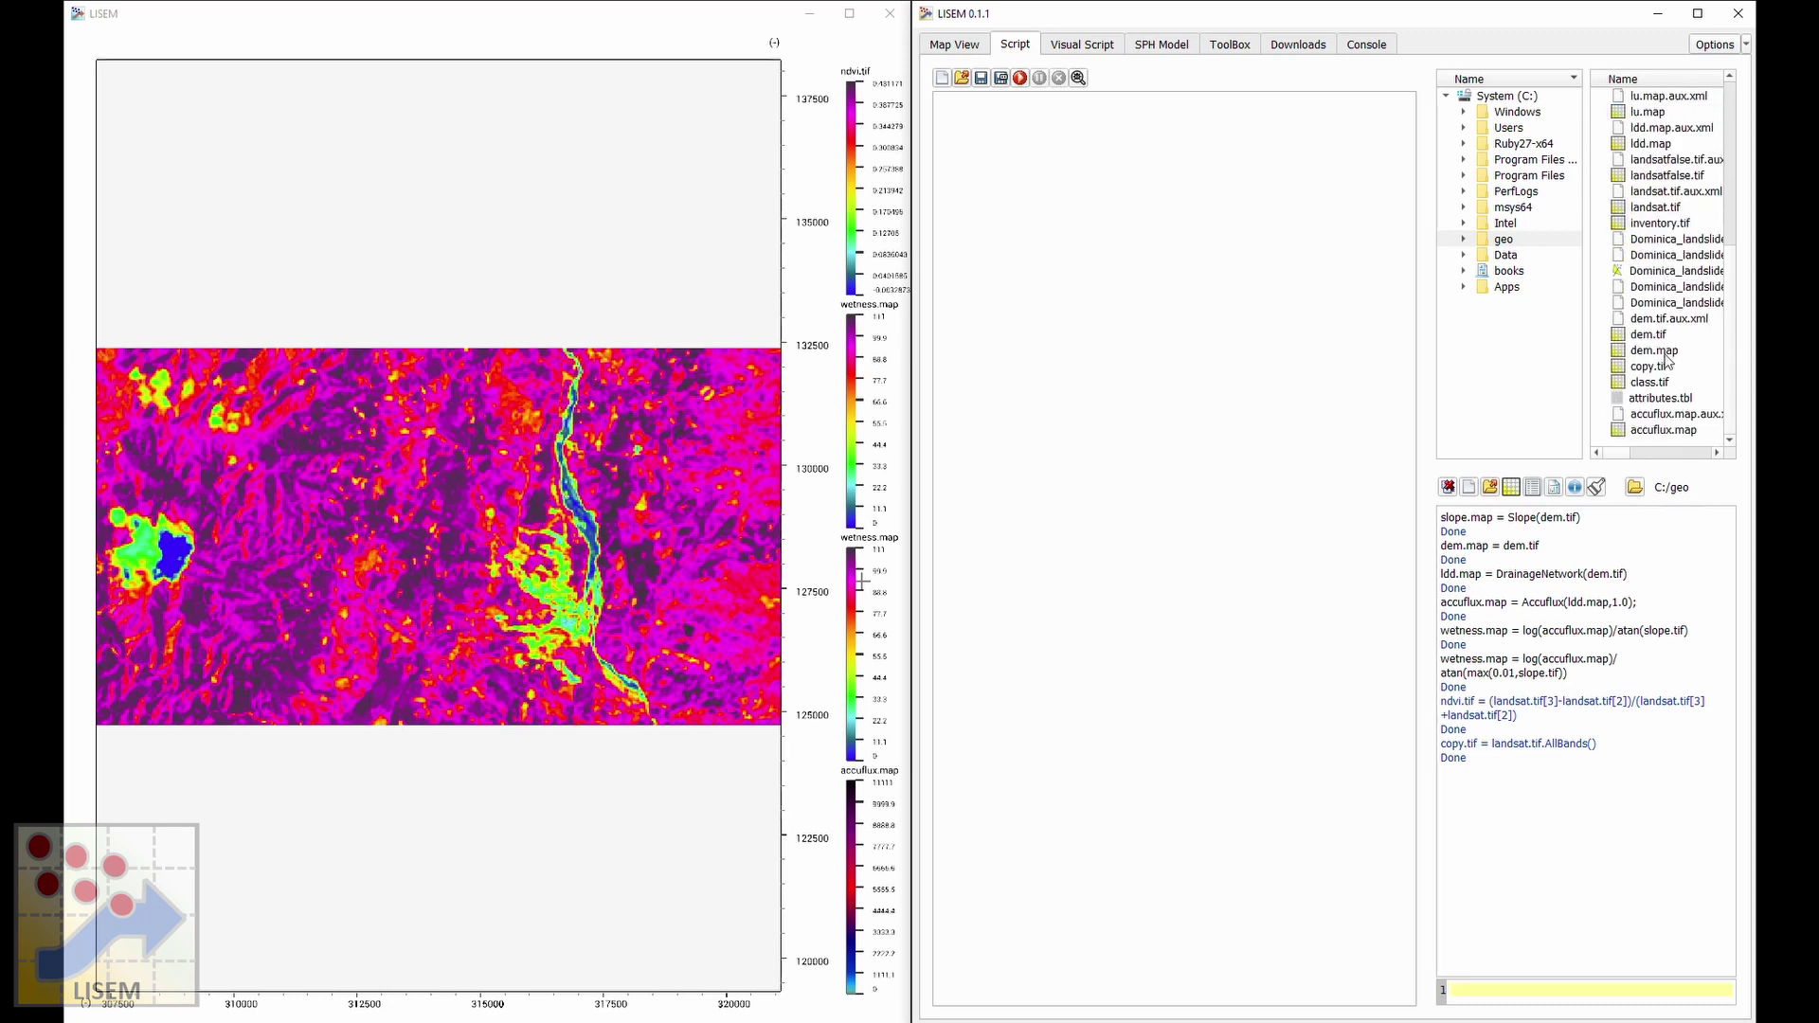
pyautogui.doubleClick(1665, 379)
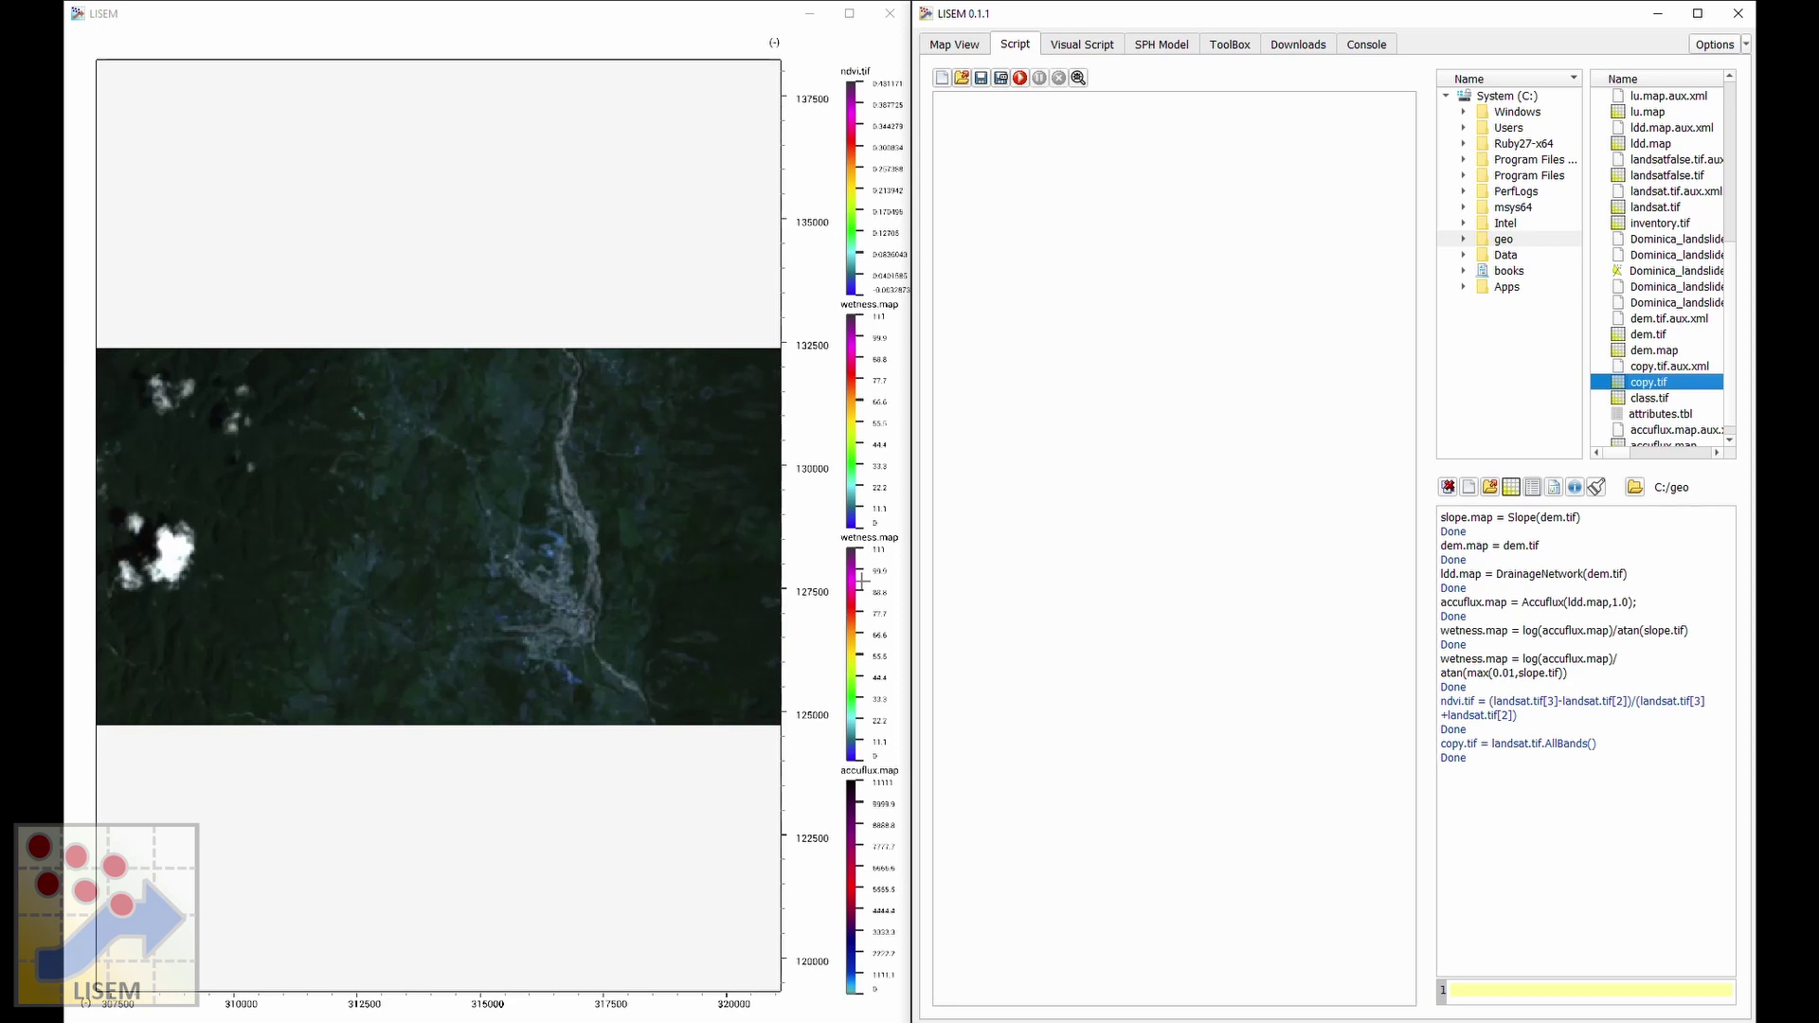
# Run landsatfalse.tif = {landsat.tif[1],landsat.tif[2],landsat.tif[3]} in the command line.
pyautogui.click(863, 580)
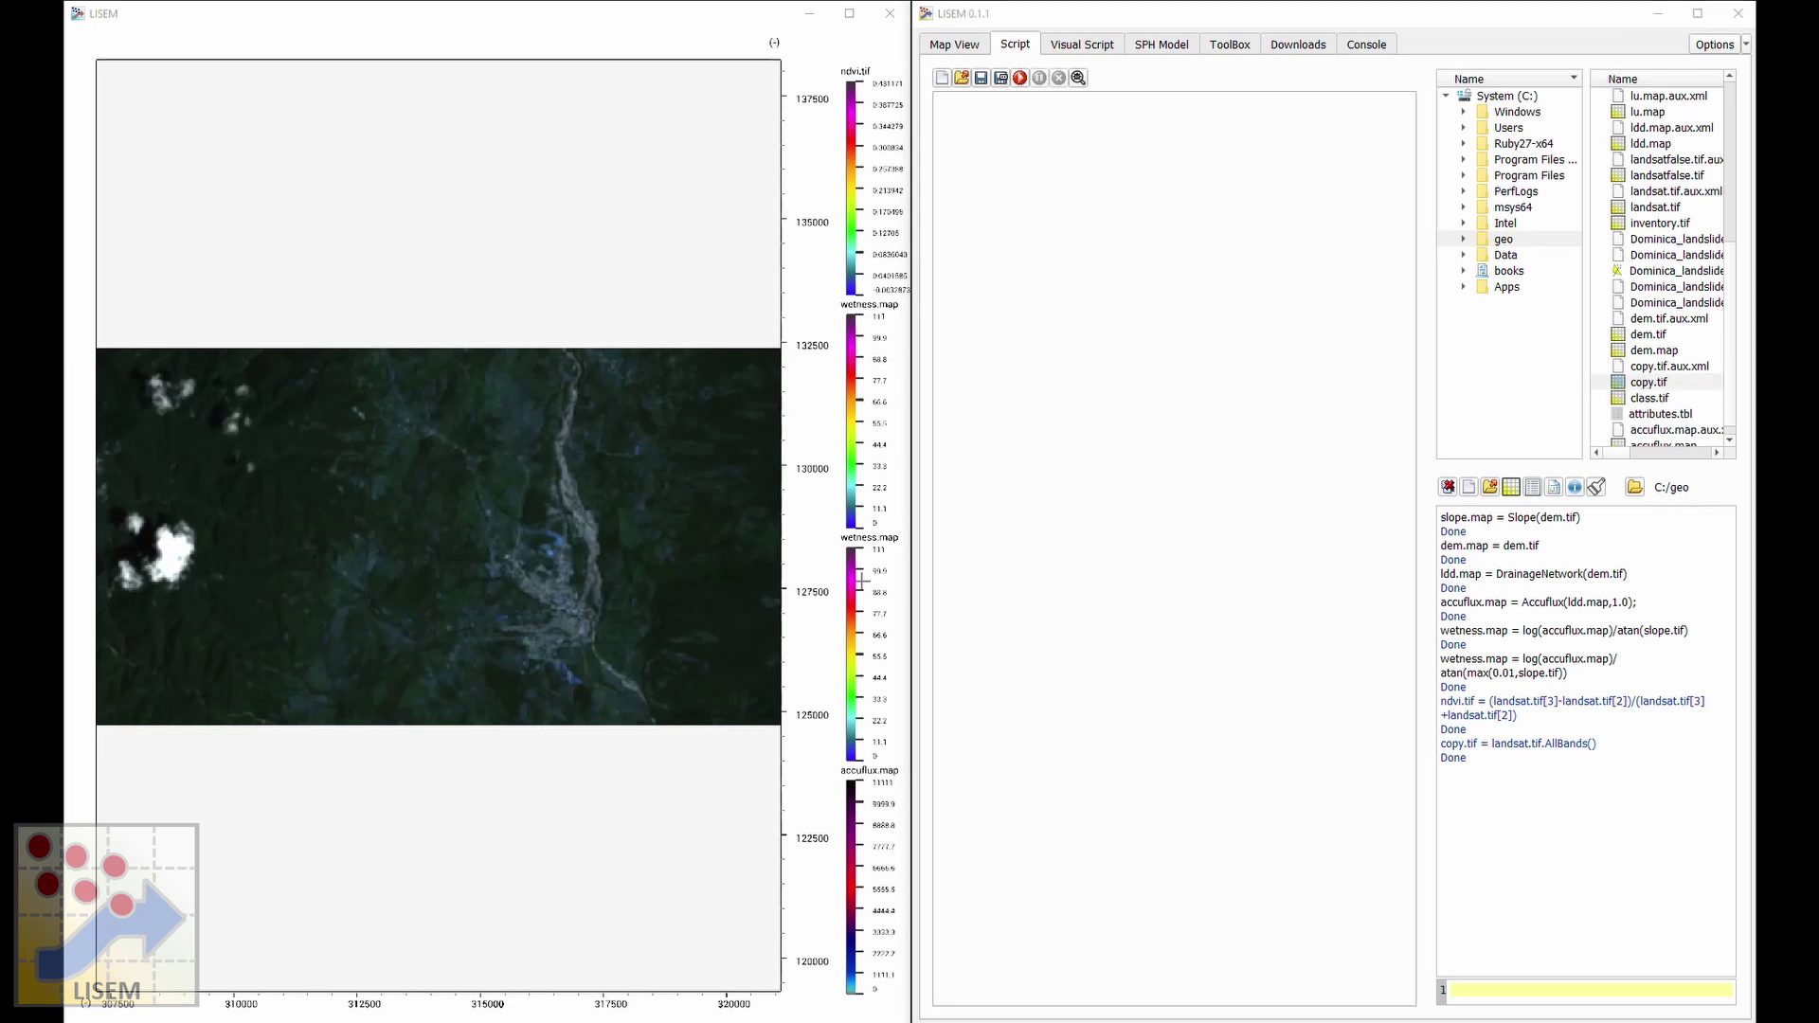
pyautogui.click(1524, 992)
pyautogui.hotkey('ctrl', 'v')
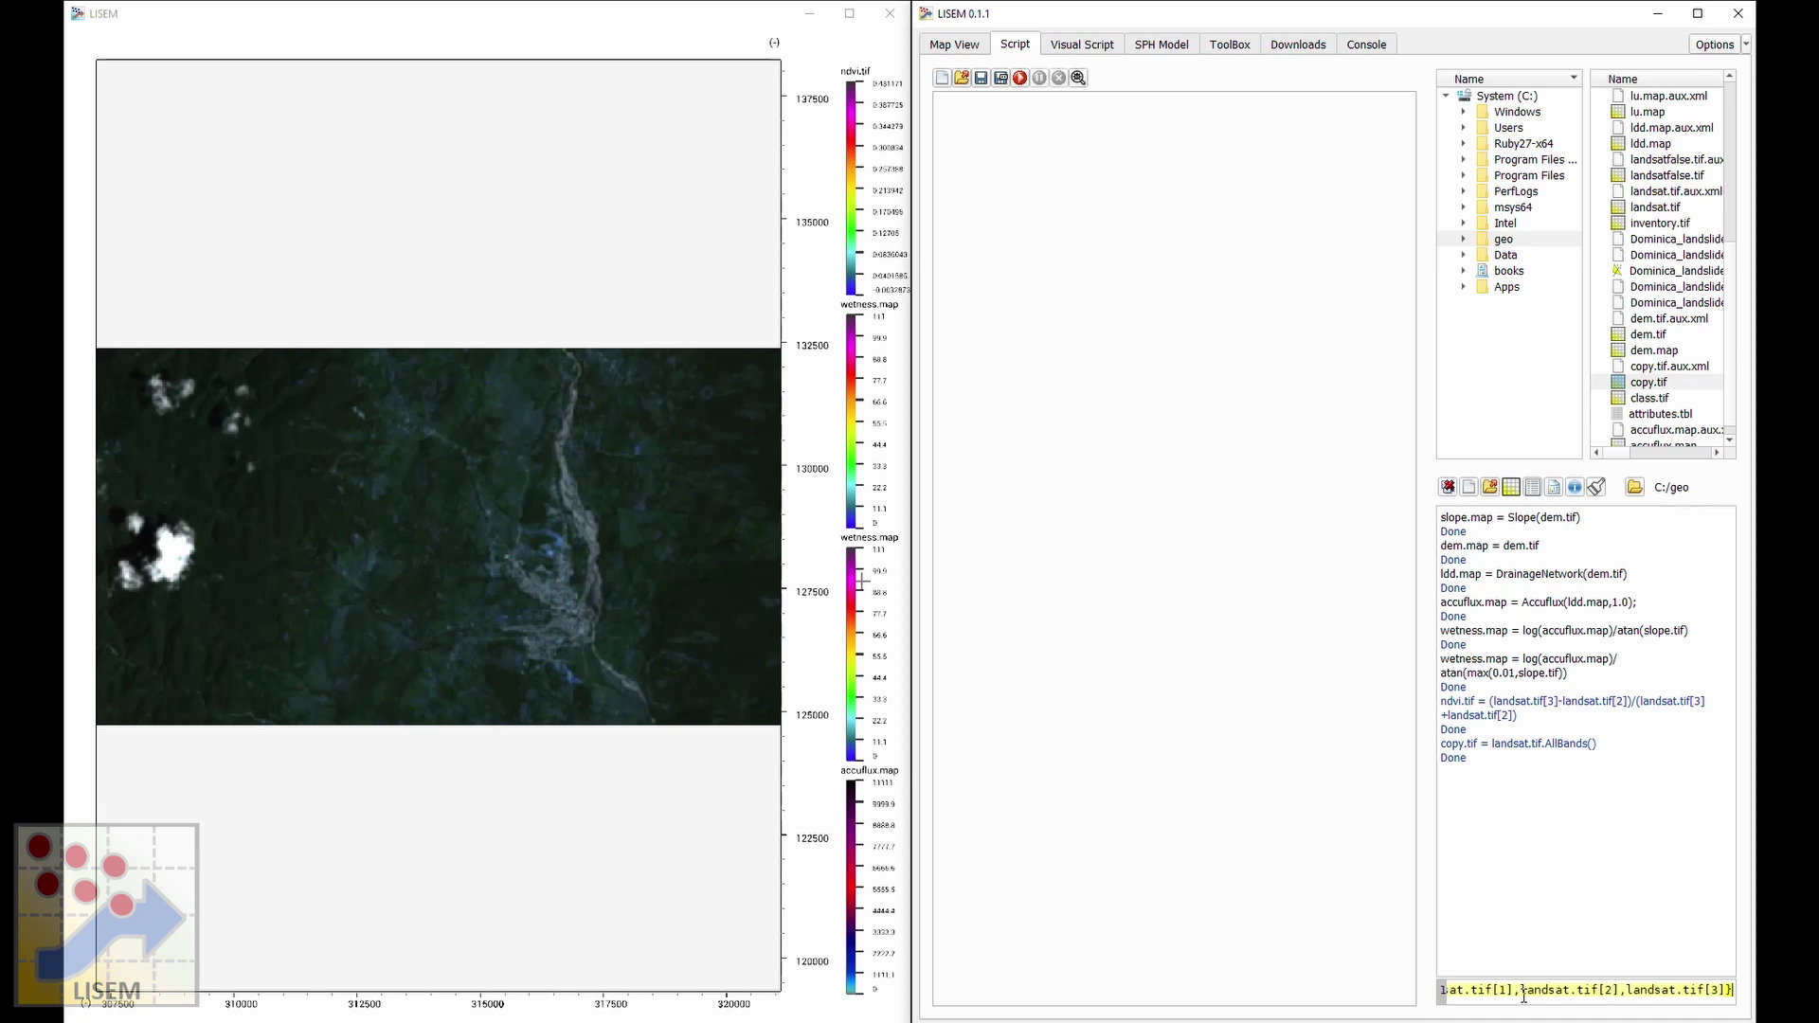
pyautogui.press('Home')
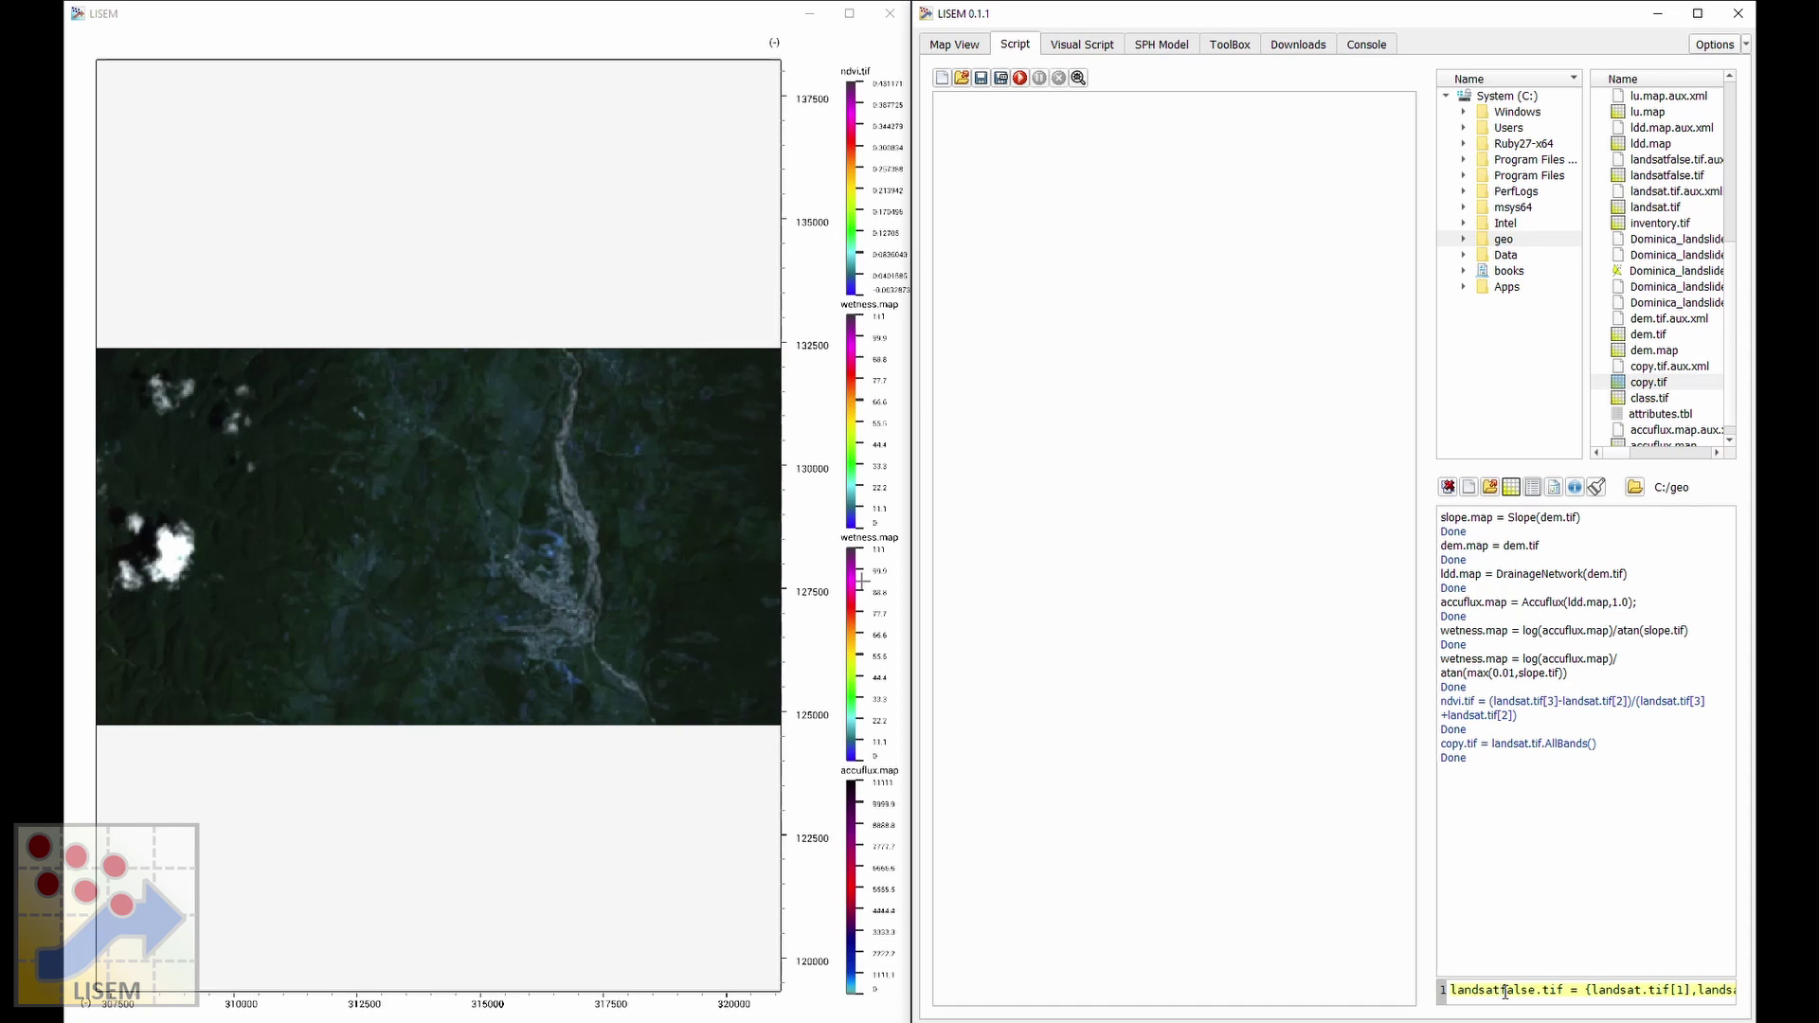
pyautogui.moveTo(1450, 990); pyautogui.dragTo(1567, 988)
pyautogui.click(1588, 990)
pyautogui.moveTo(1591, 990); pyautogui.dragTo(1729, 987)
pyautogui.click(1539, 992)
pyautogui.click(1729, 987)
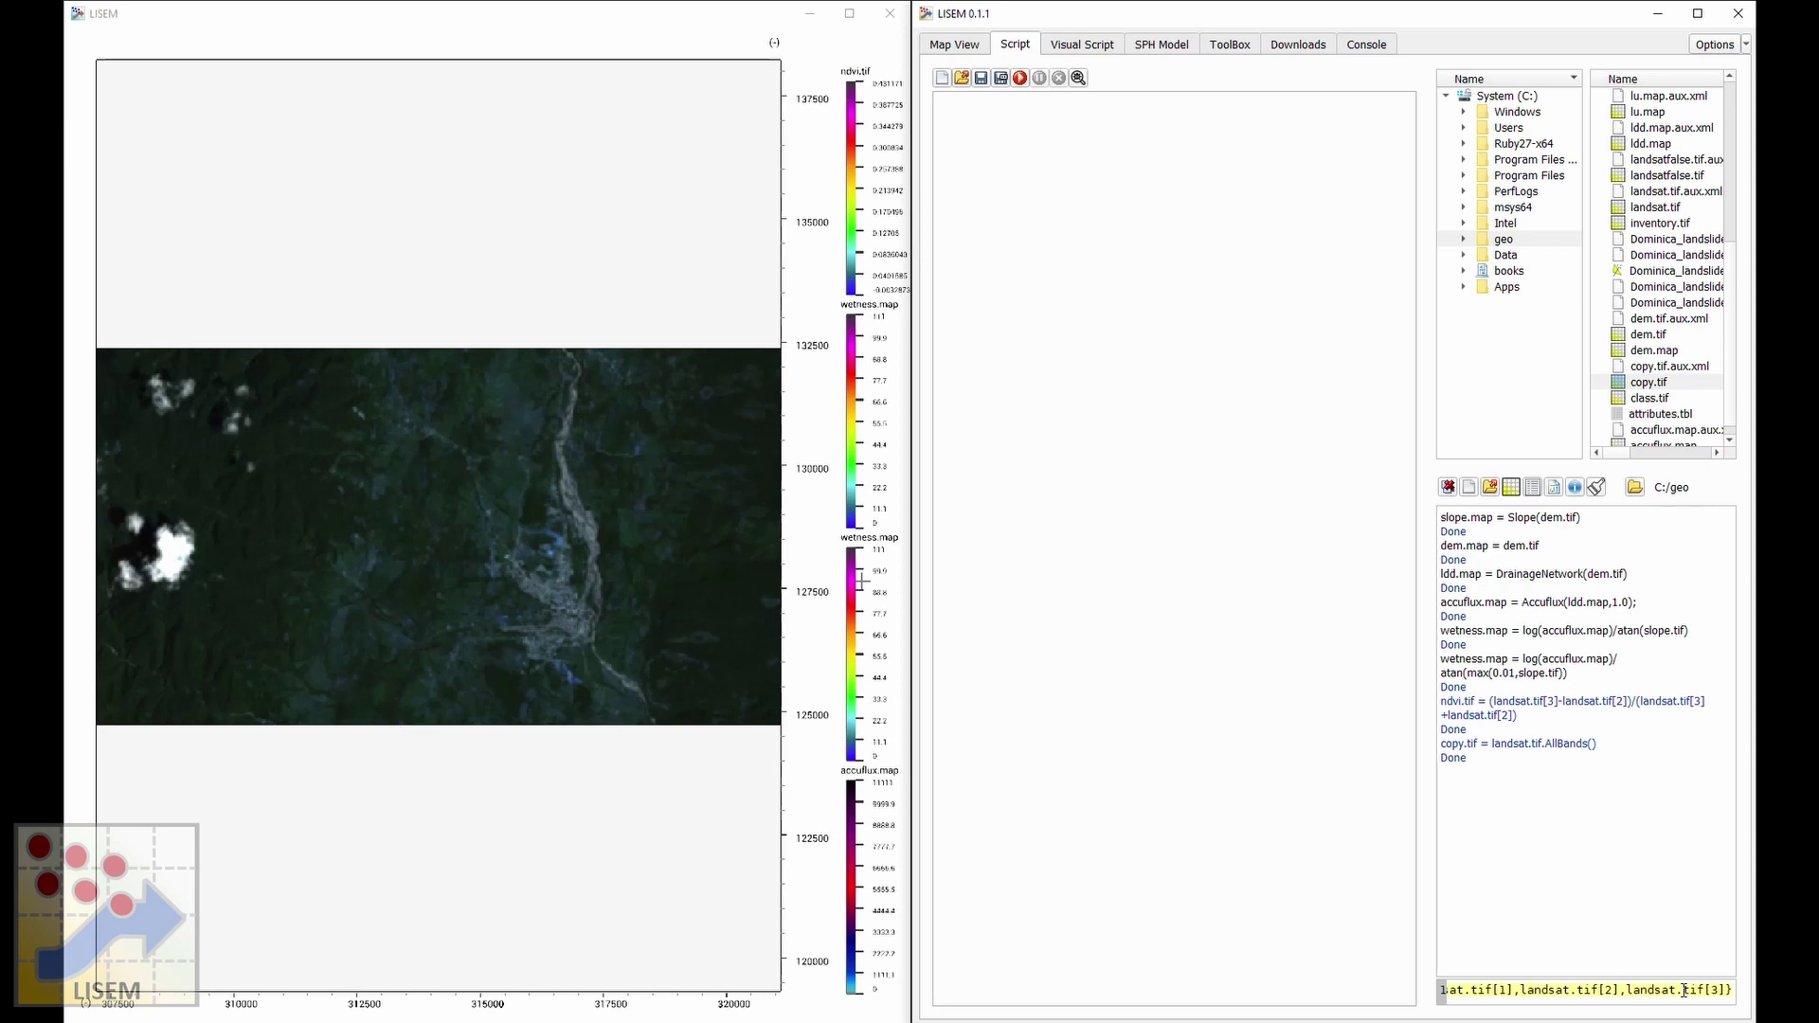
pyautogui.press('Return')
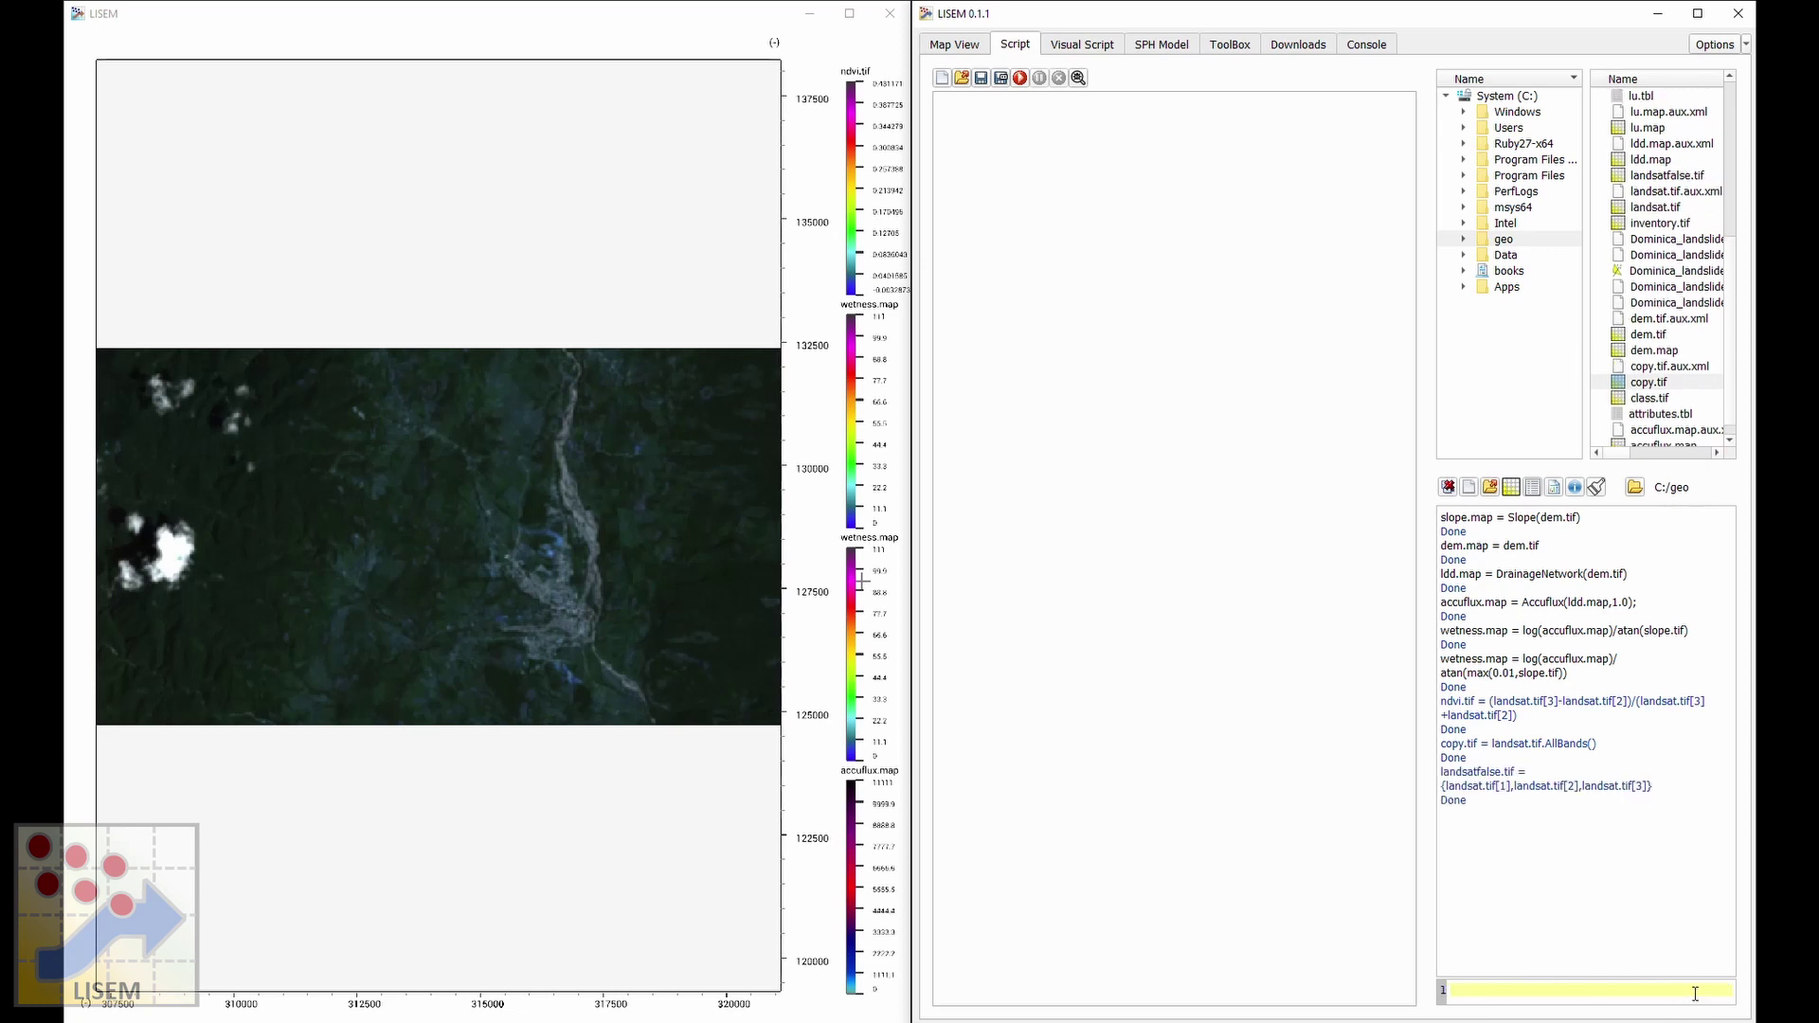
# Display landsatfalse.tif on the map from the file list.
pyautogui.scroll(3, 1663, 341)
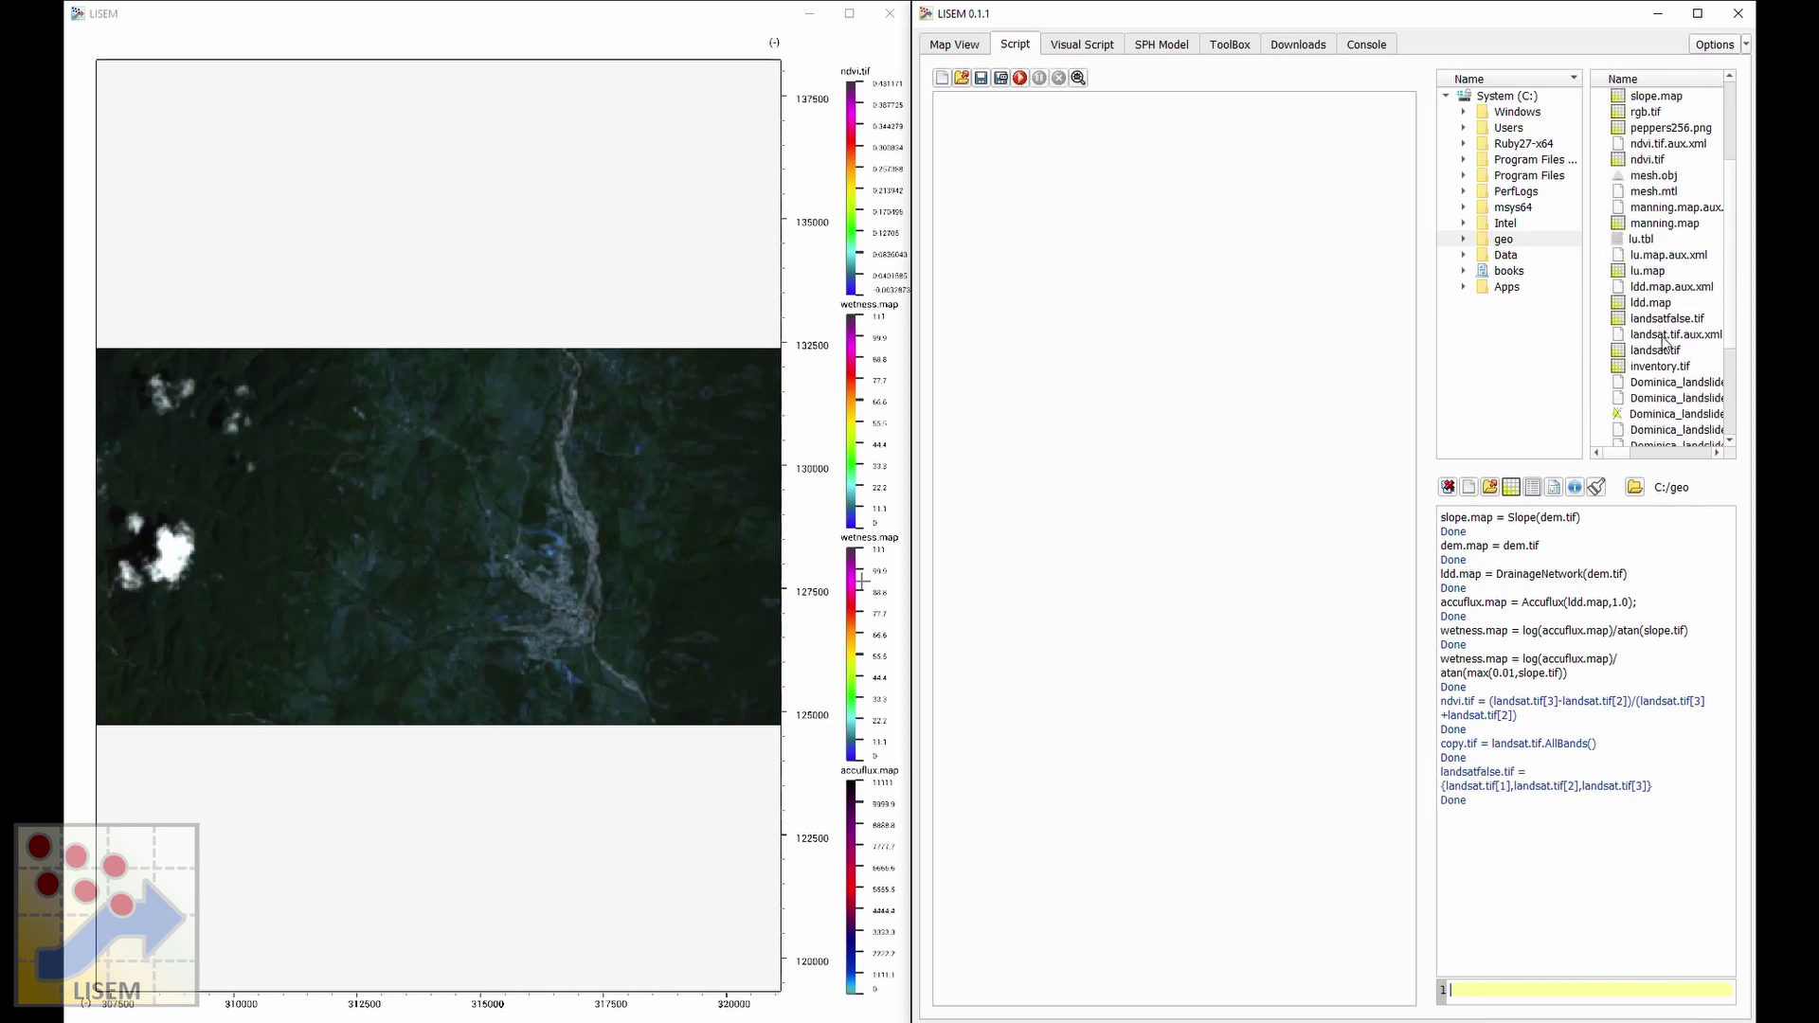
pyautogui.click(1666, 305)
pyautogui.doubleClick(1665, 319)
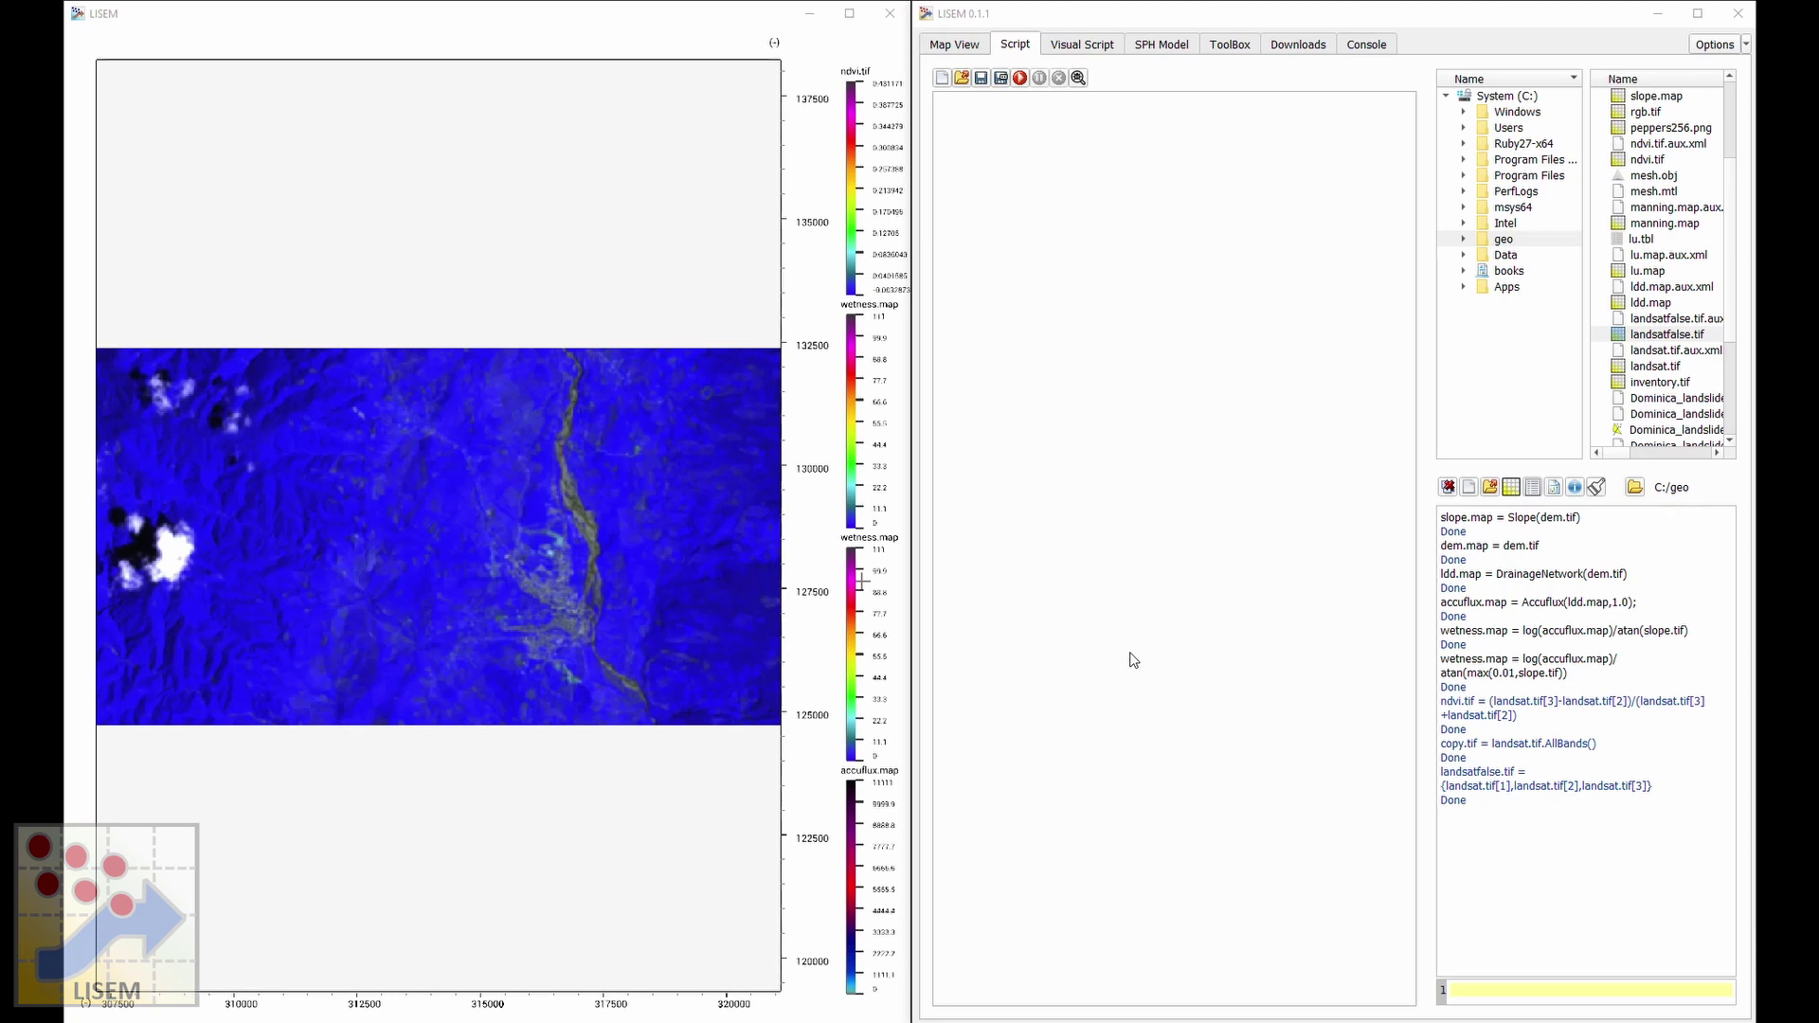
# Run the class.tif UnSupervisedClassify command on the Landsat bands with 6 classes.
pyautogui.hotkey('alt', 'Tab')
pyautogui.hotkey('ctrl', 'v')
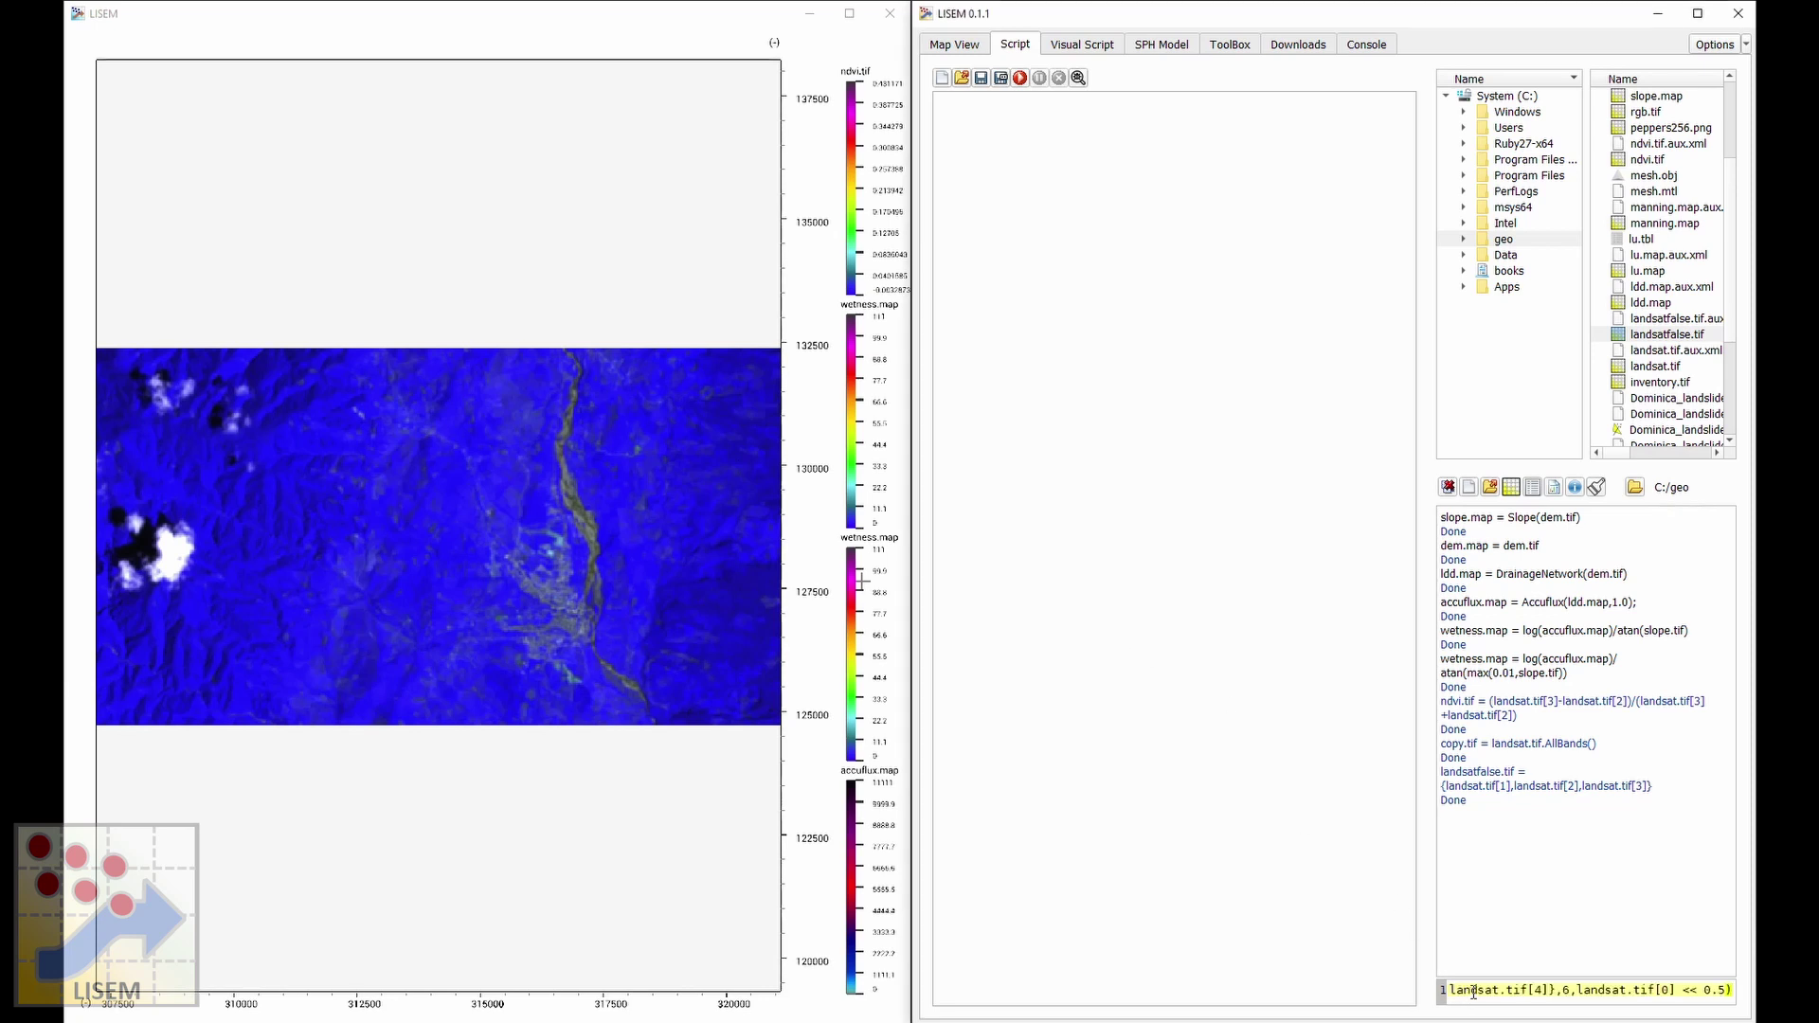
pyautogui.press('Home')
pyautogui.press('End')
pyautogui.press('Home')
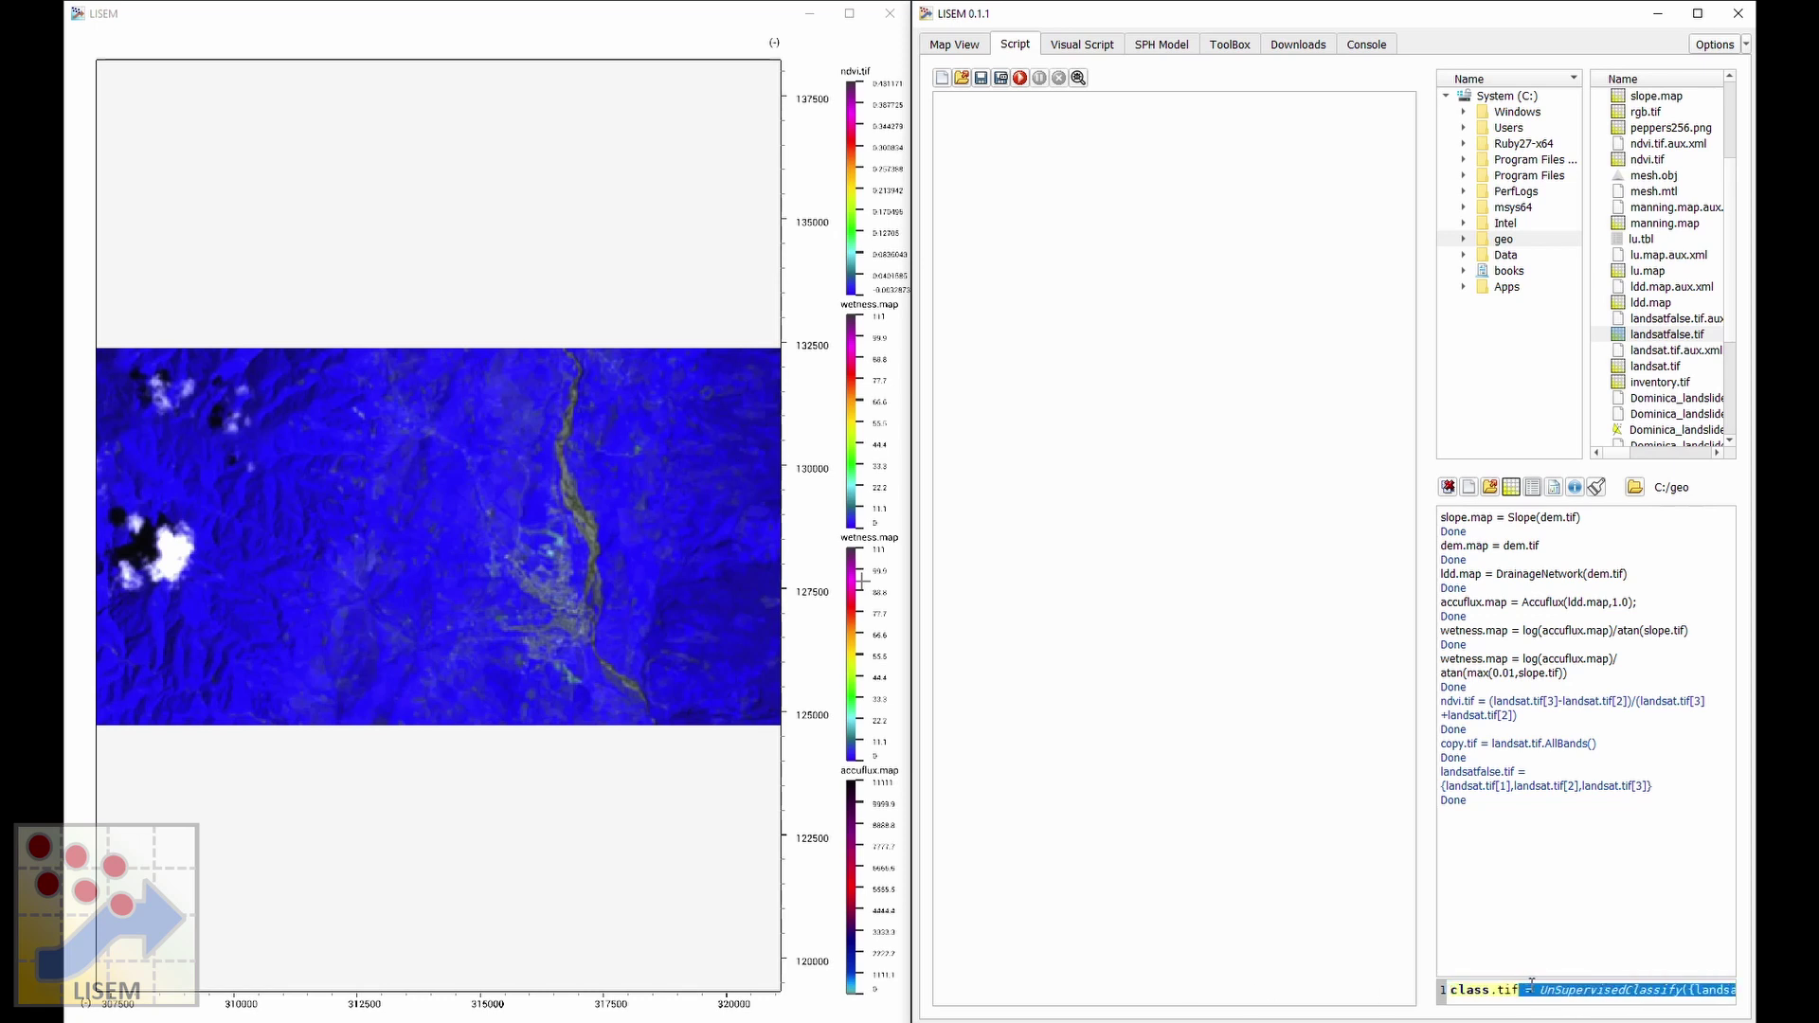
pyautogui.click(1534, 990)
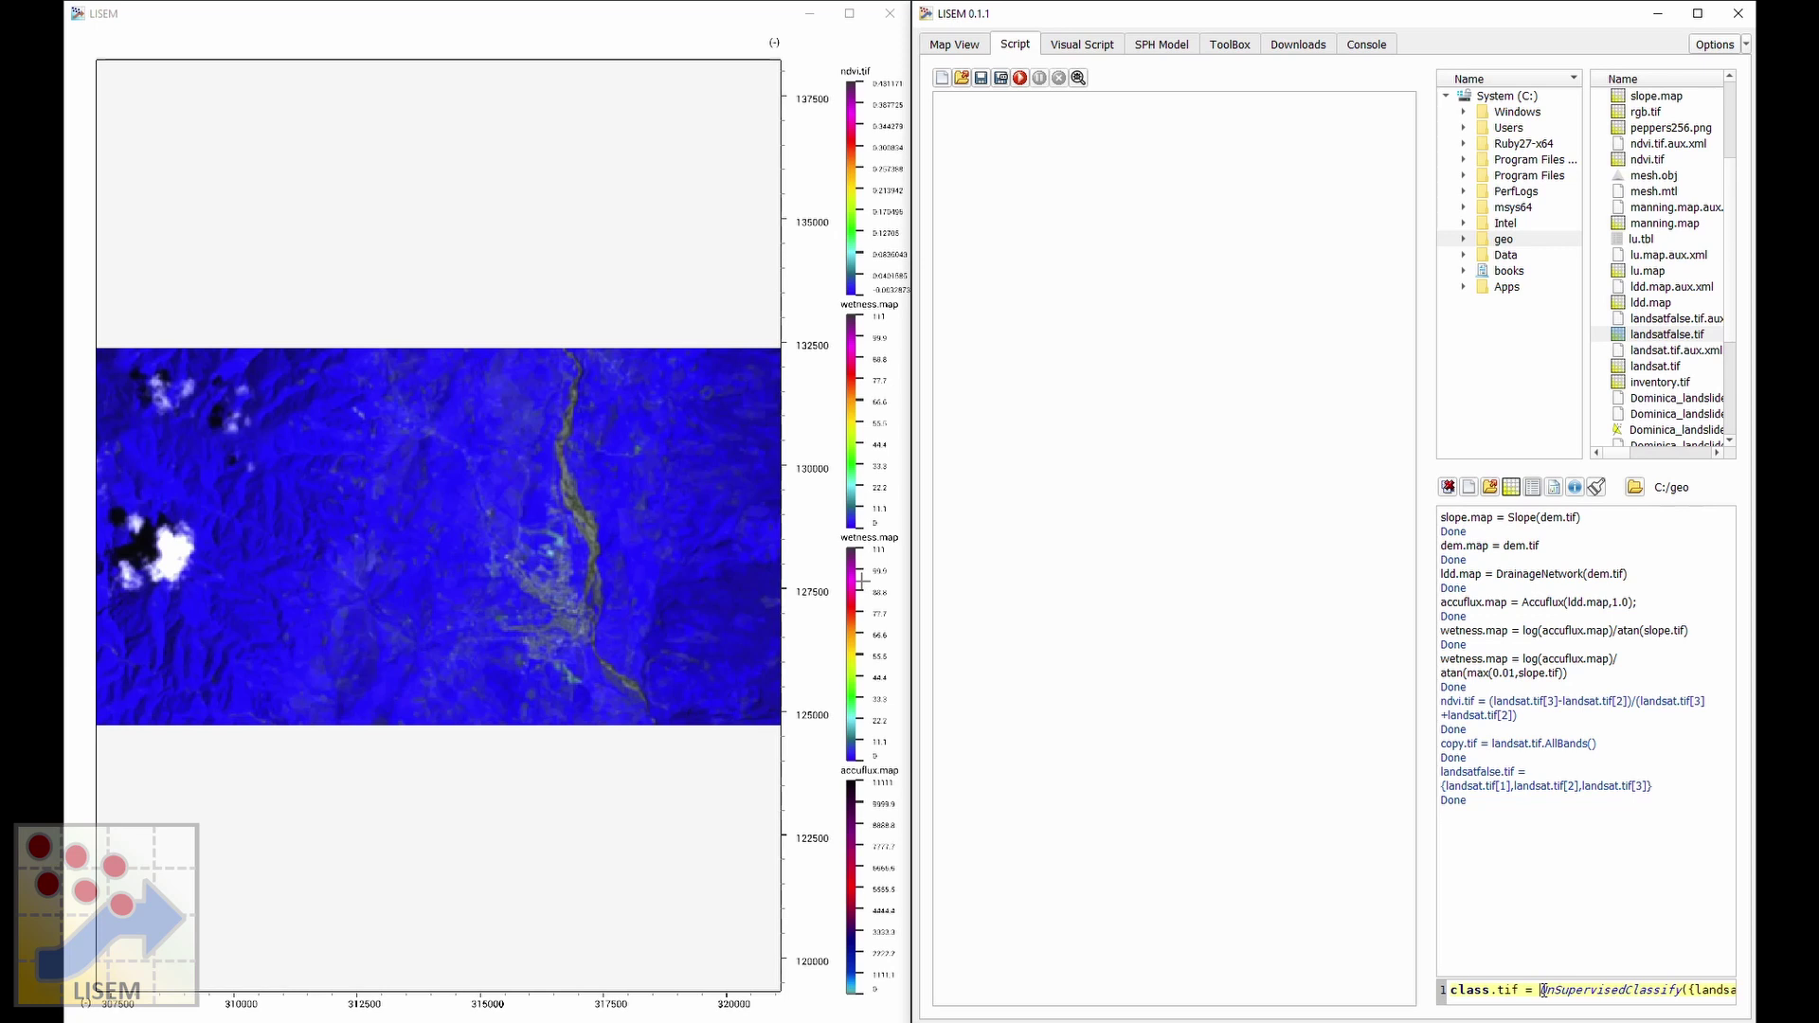
pyautogui.press('Return')
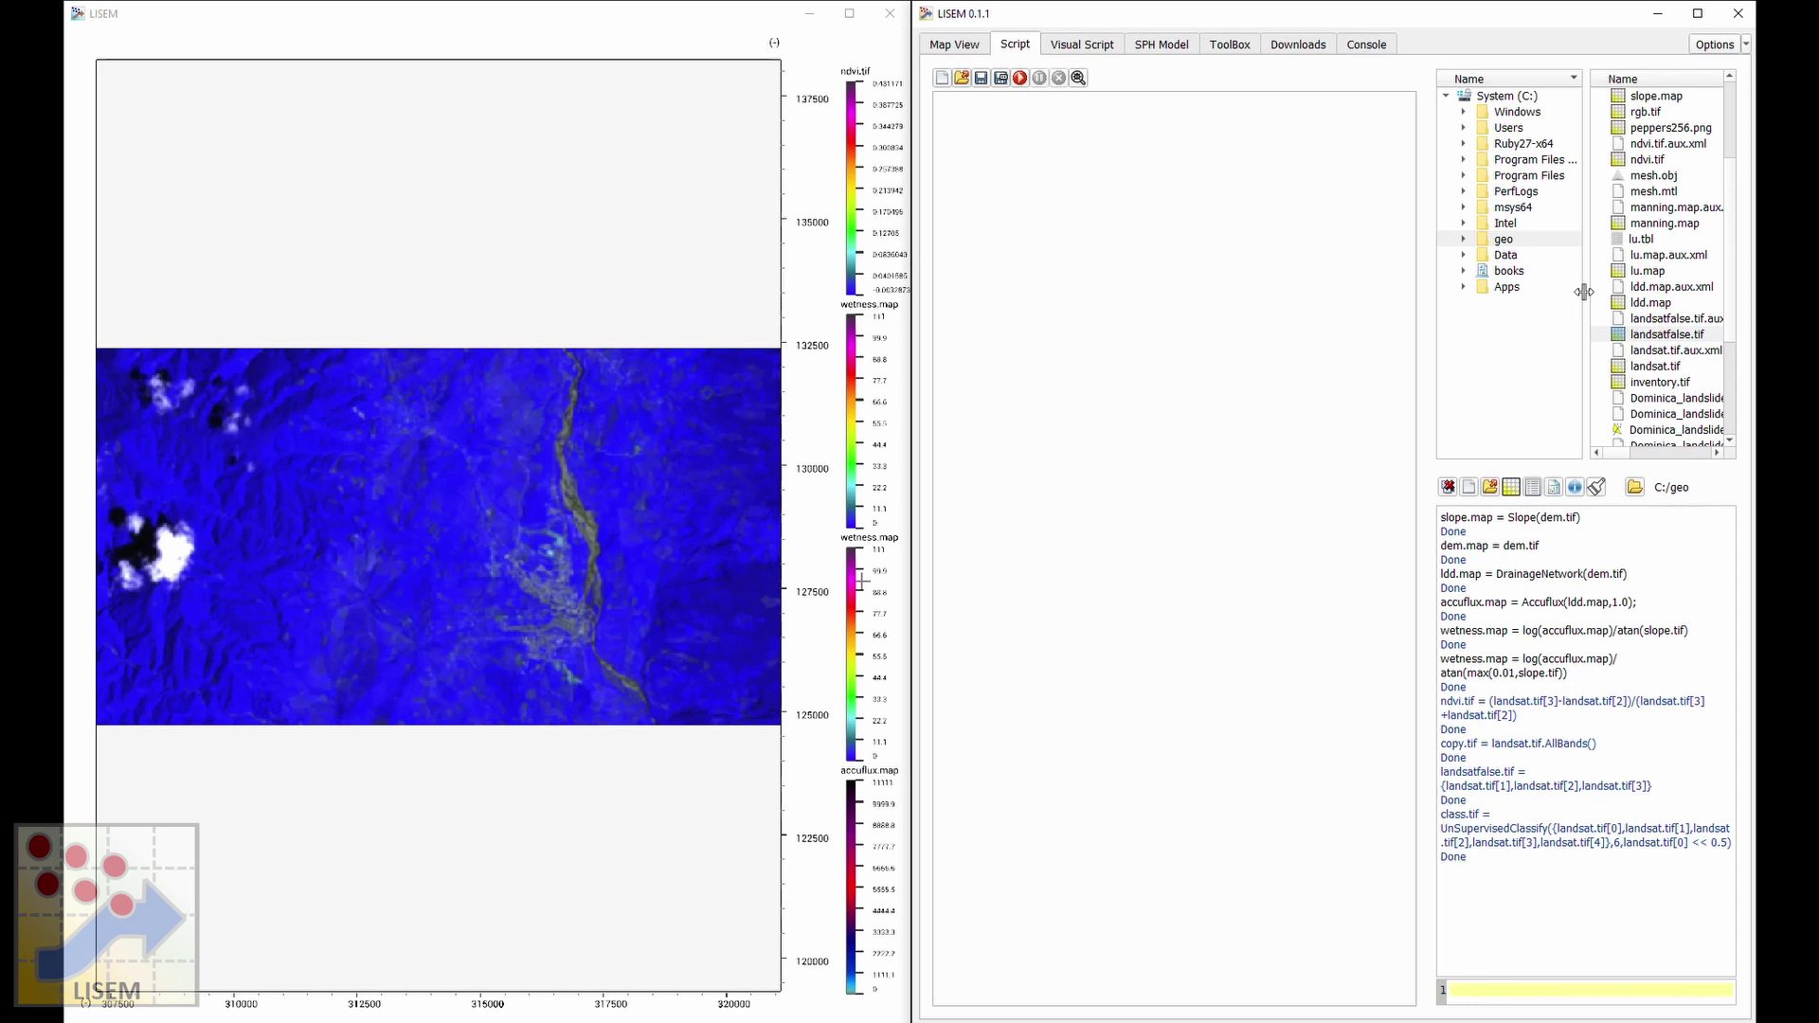
# Display class.tif on the map and bring up the lu.tbl land-use table.
pyautogui.scroll(-4, 1622, 327)
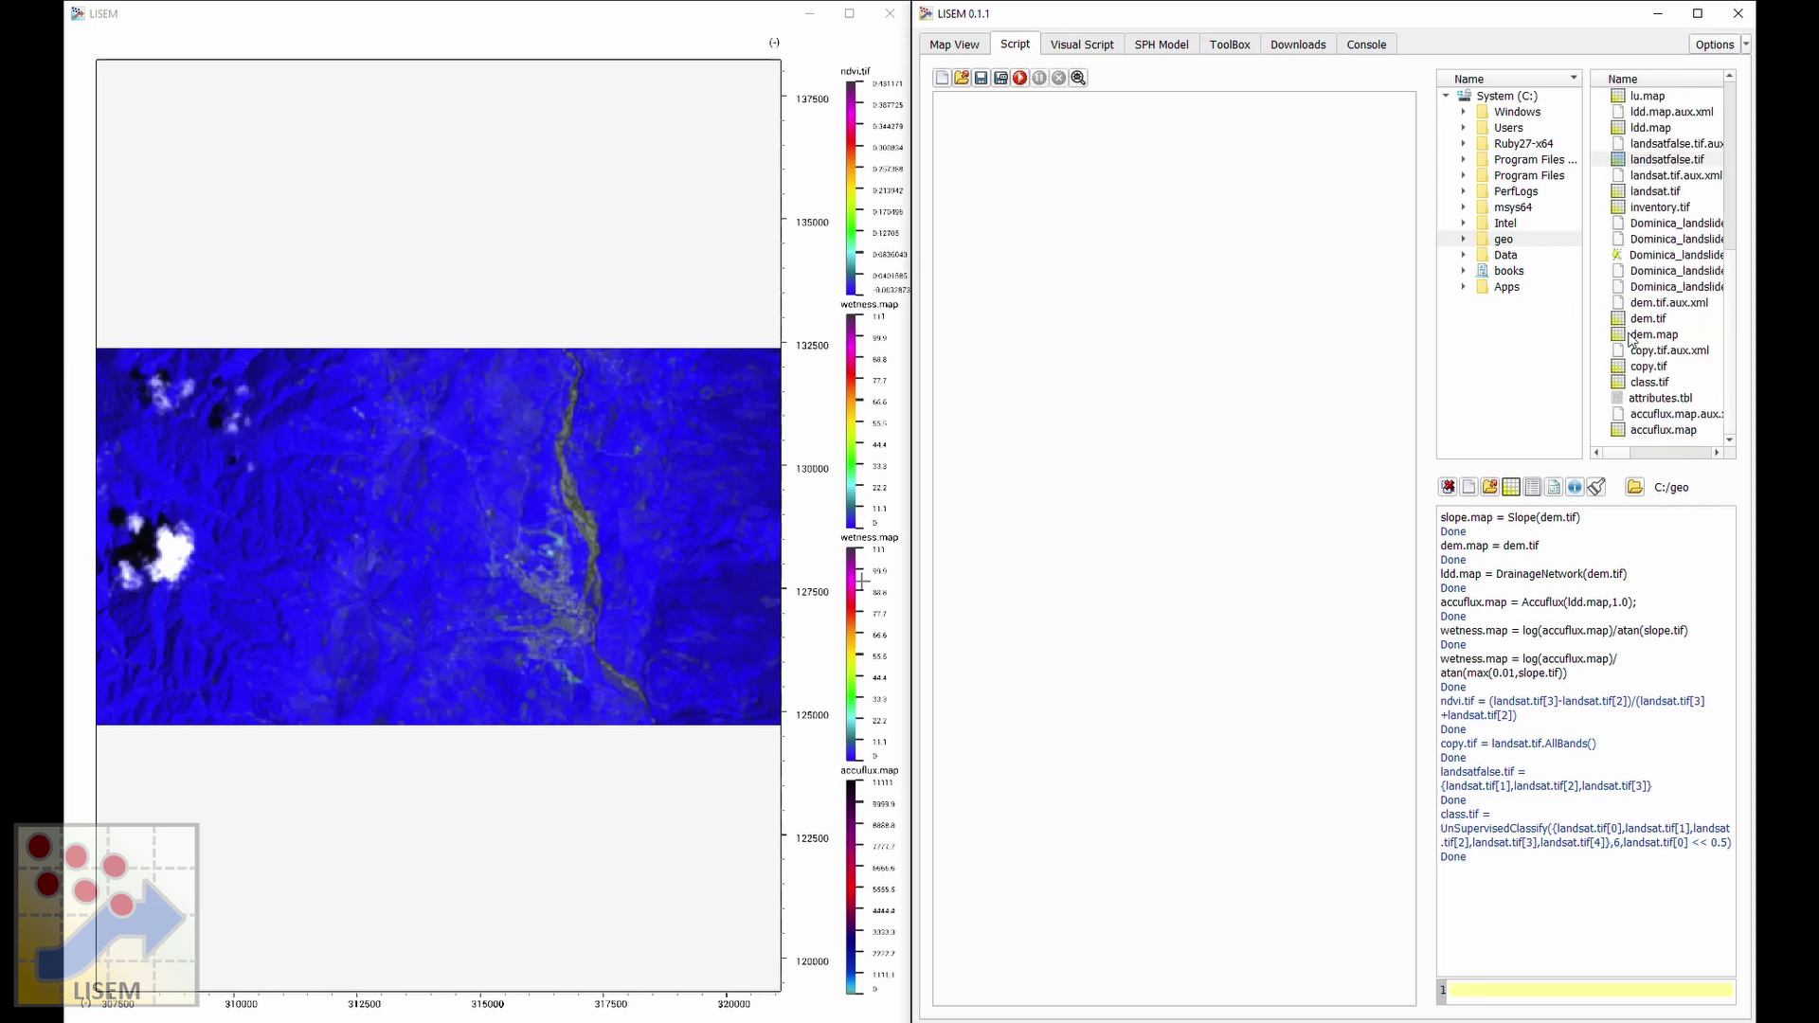
pyautogui.doubleClick(1653, 383)
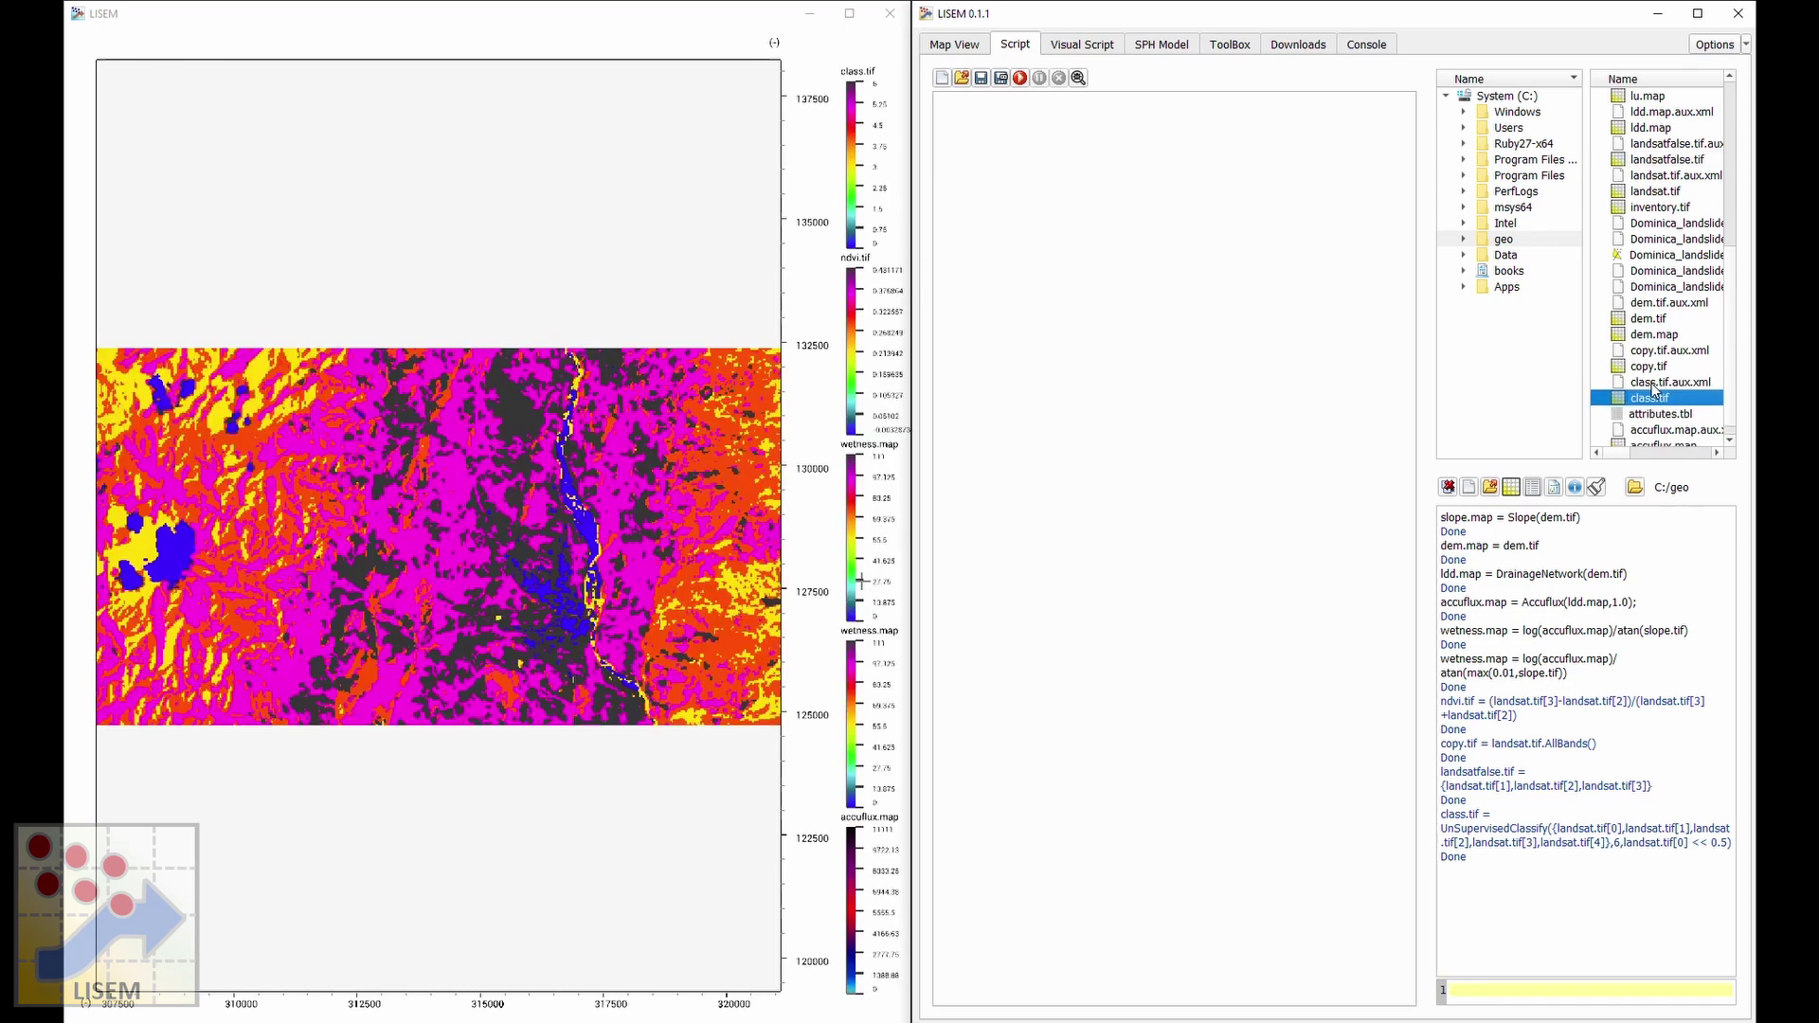
pyautogui.click(601, 725)
pyautogui.scroll(-1, 601, 724)
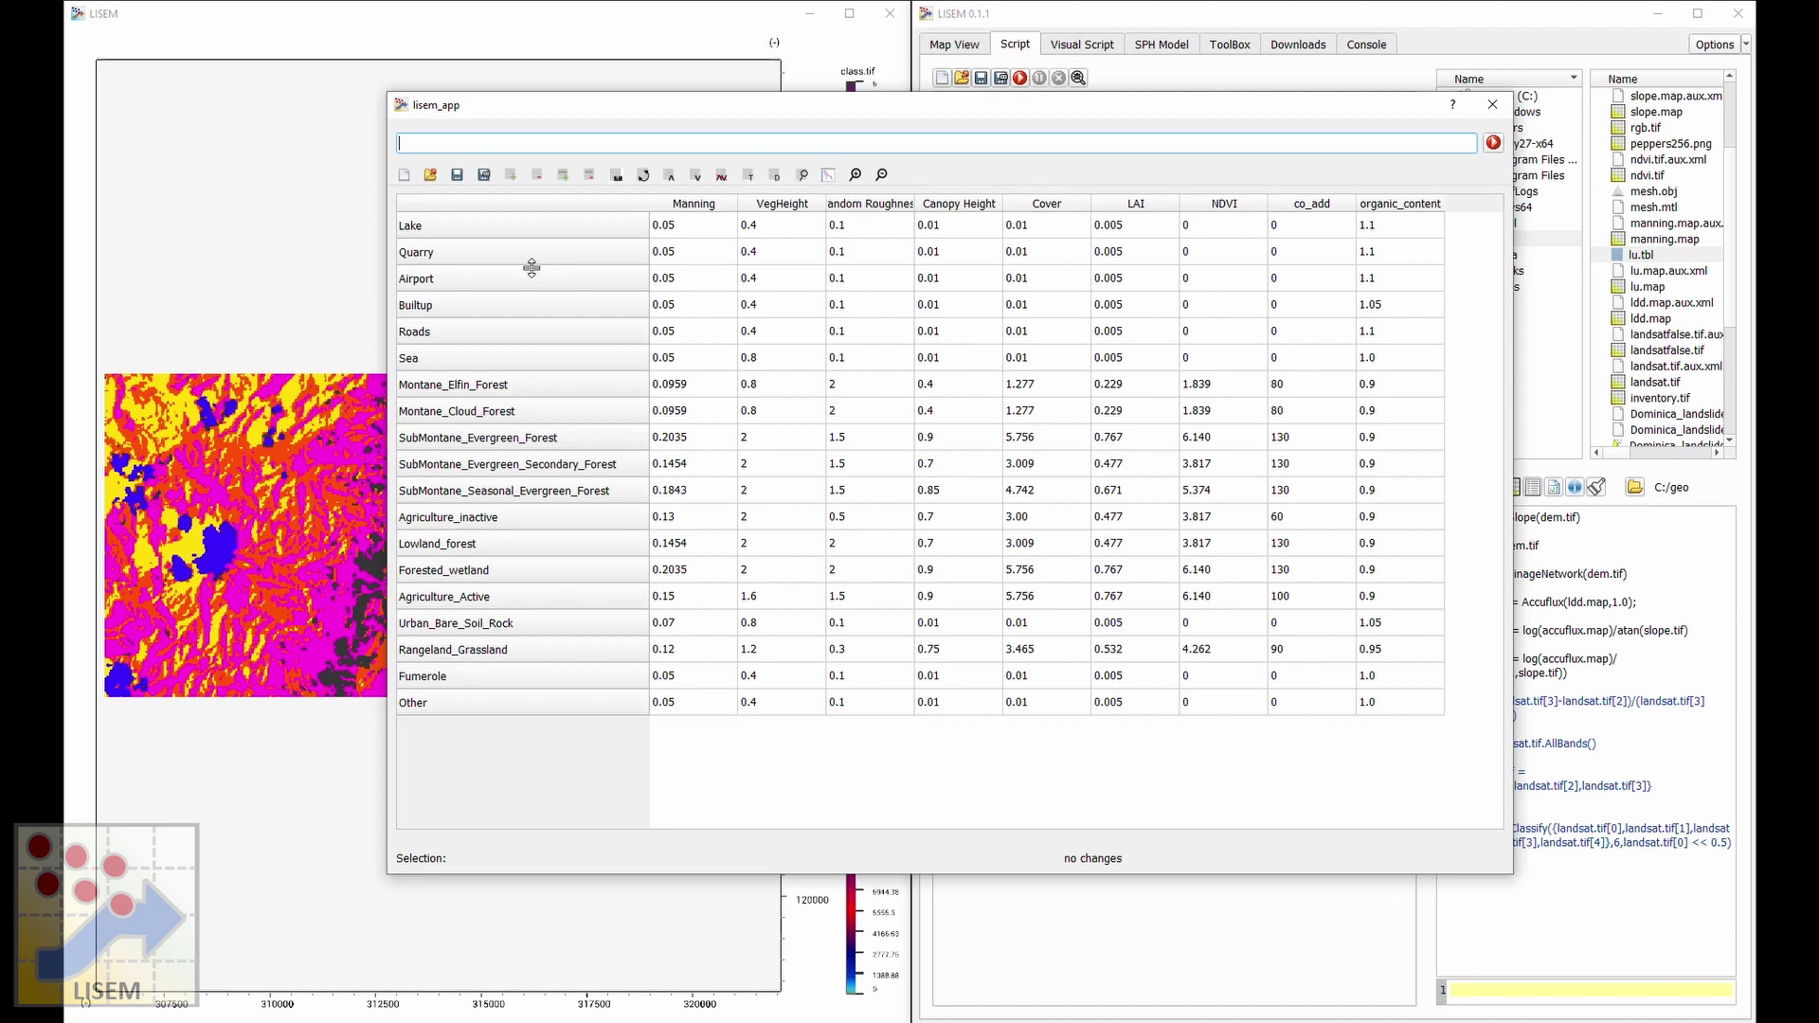
# Inspect the Manning, VegHeight, Random Roughness and Canopy Height columns, then close the table.
pyautogui.click(684, 208)
pyautogui.click(769, 204)
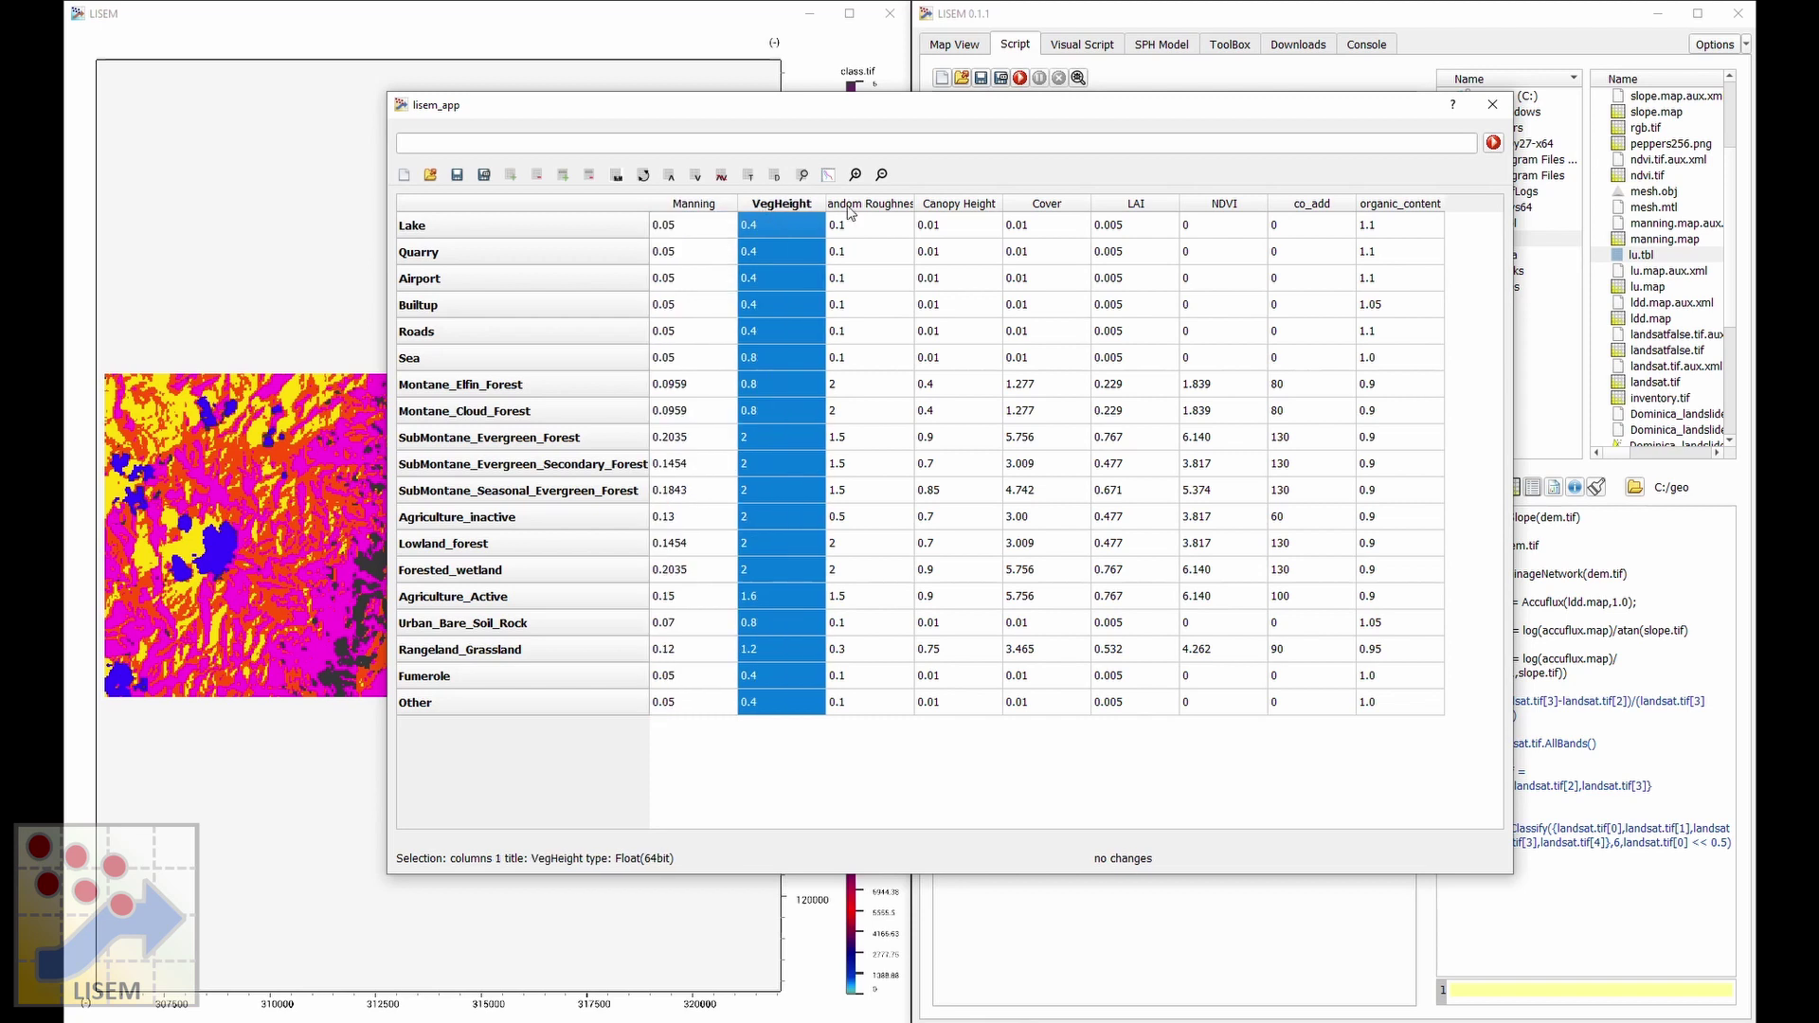
pyautogui.click(896, 205)
pyautogui.click(953, 206)
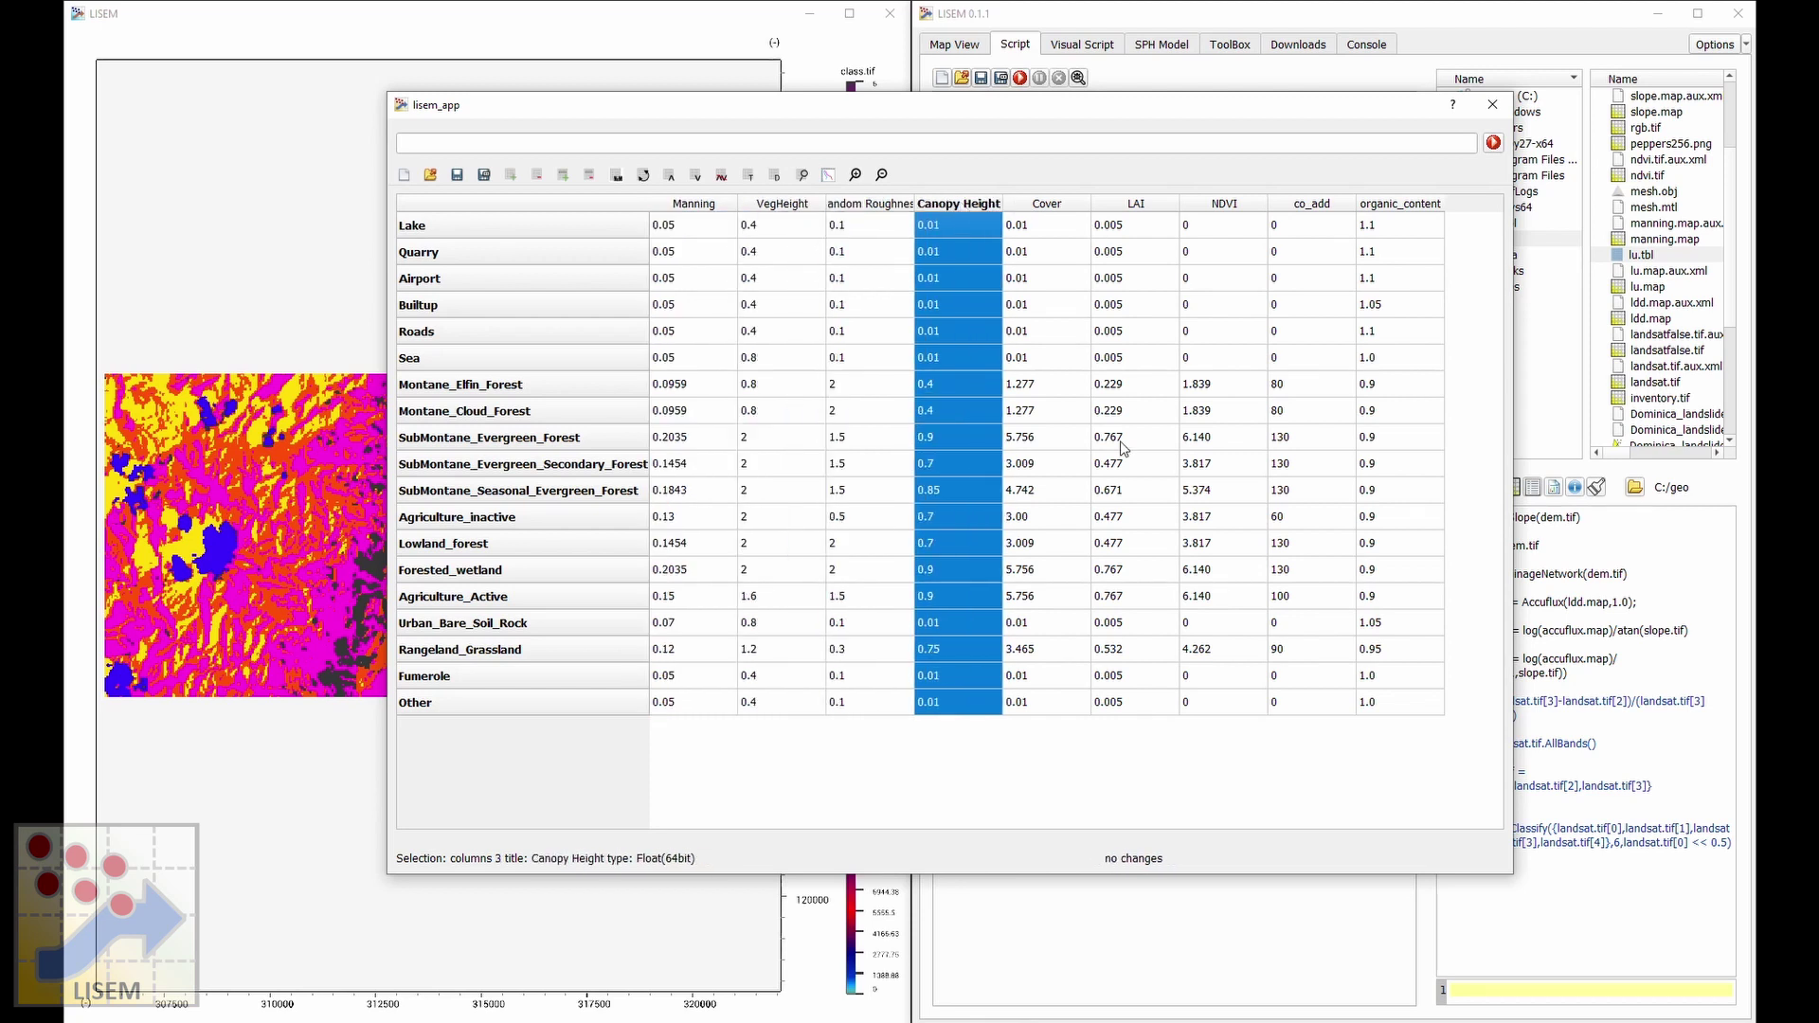
pyautogui.click(1492, 104)
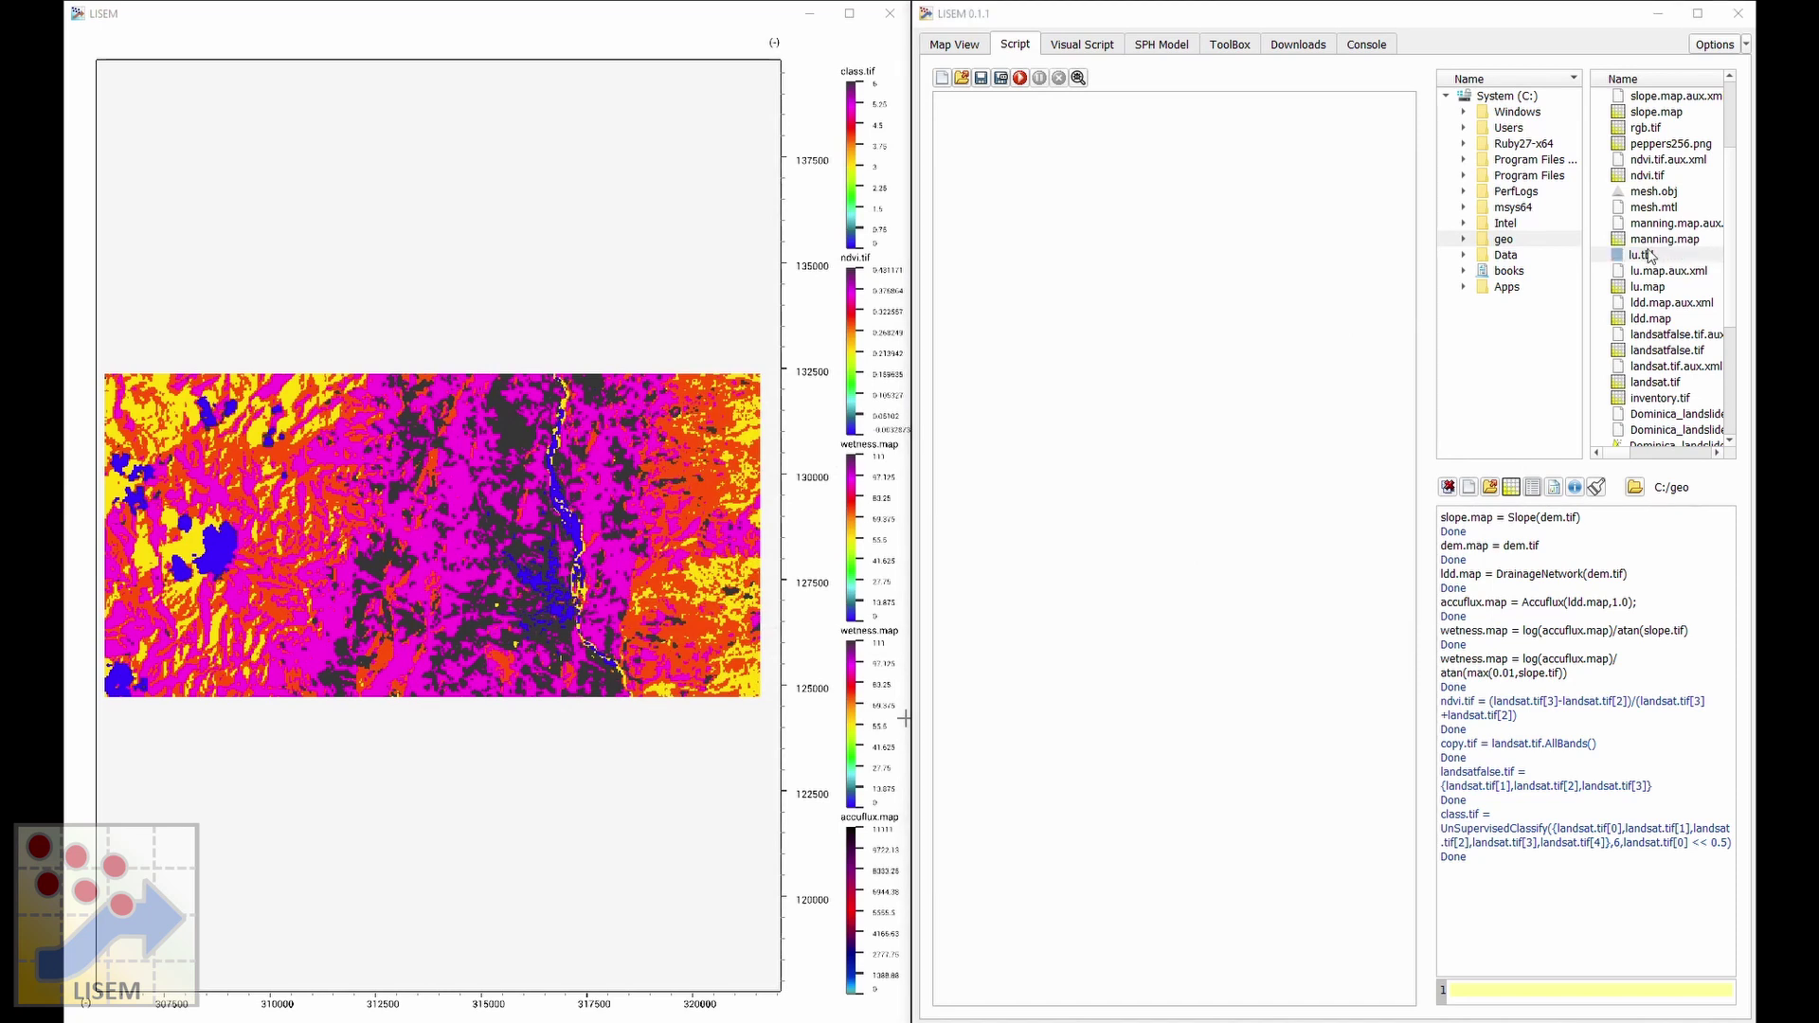
# Load lu.map as a map layer and zoom to its extent.
pyautogui.click(1653, 256)
pyautogui.doubleClick(1650, 288)
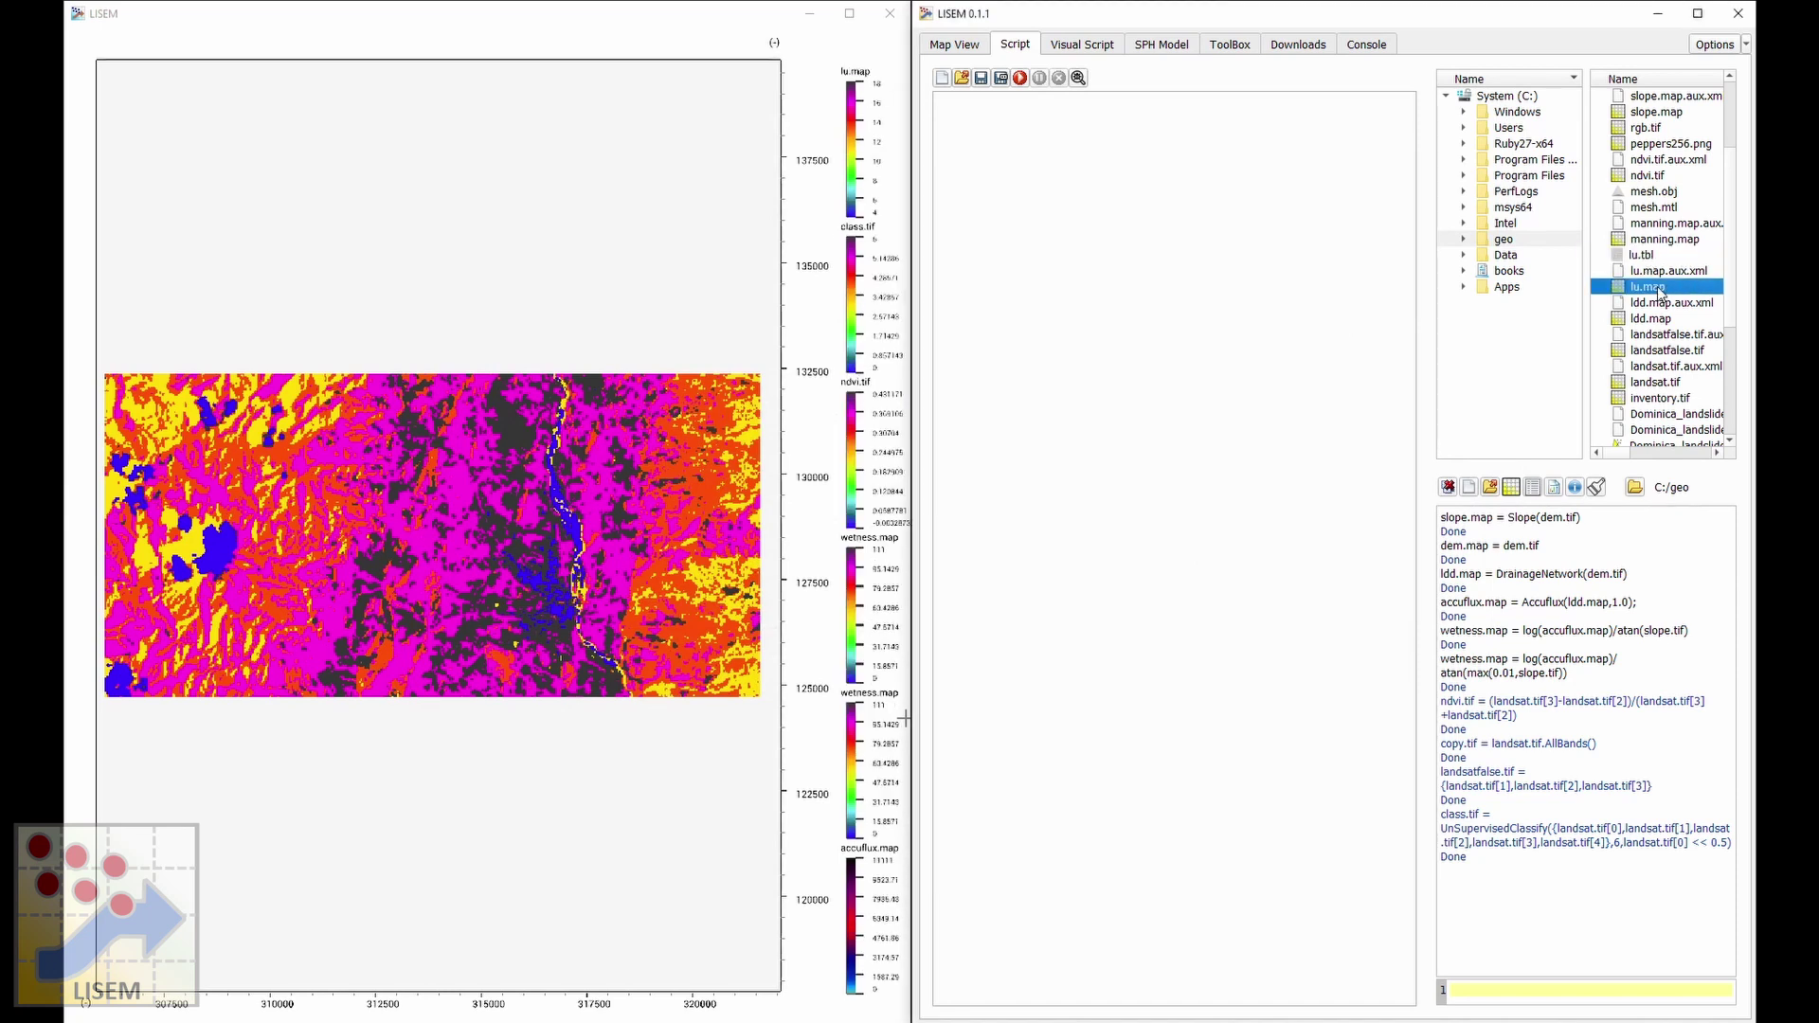
pyautogui.click(957, 44)
pyautogui.rightClick(1068, 365)
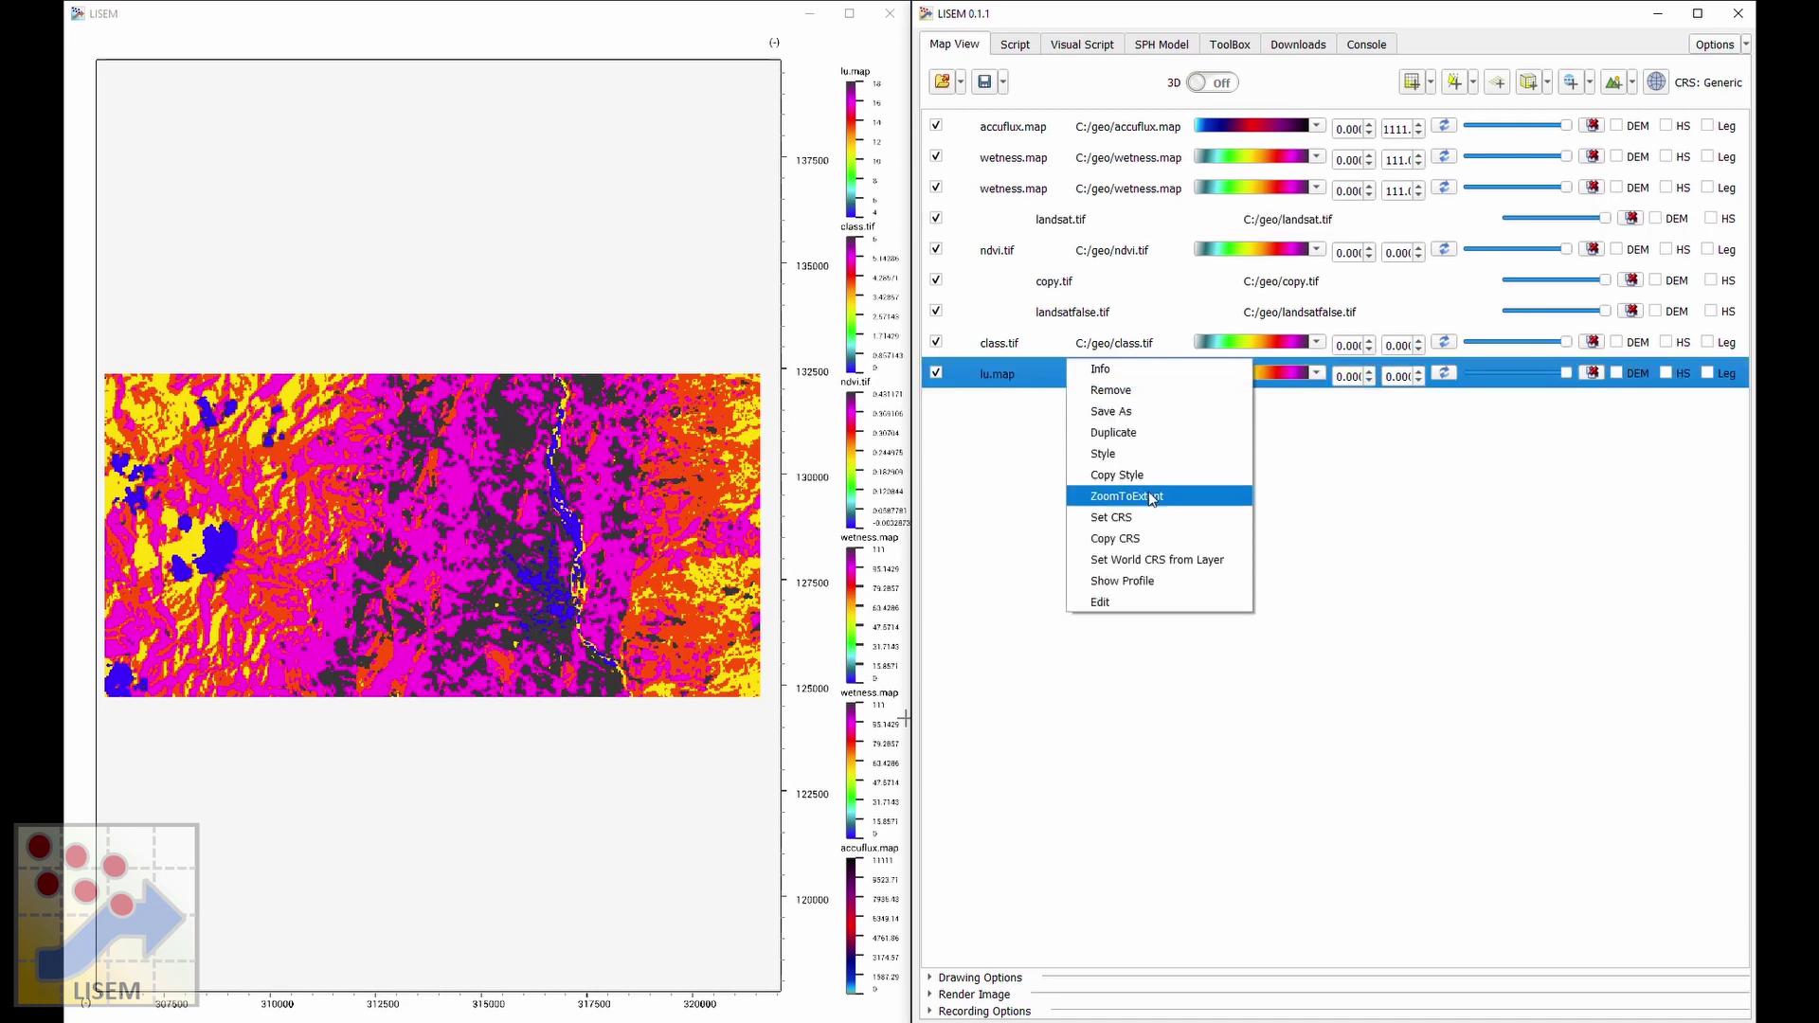
pyautogui.click(1151, 493)
pyautogui.click(617, 498)
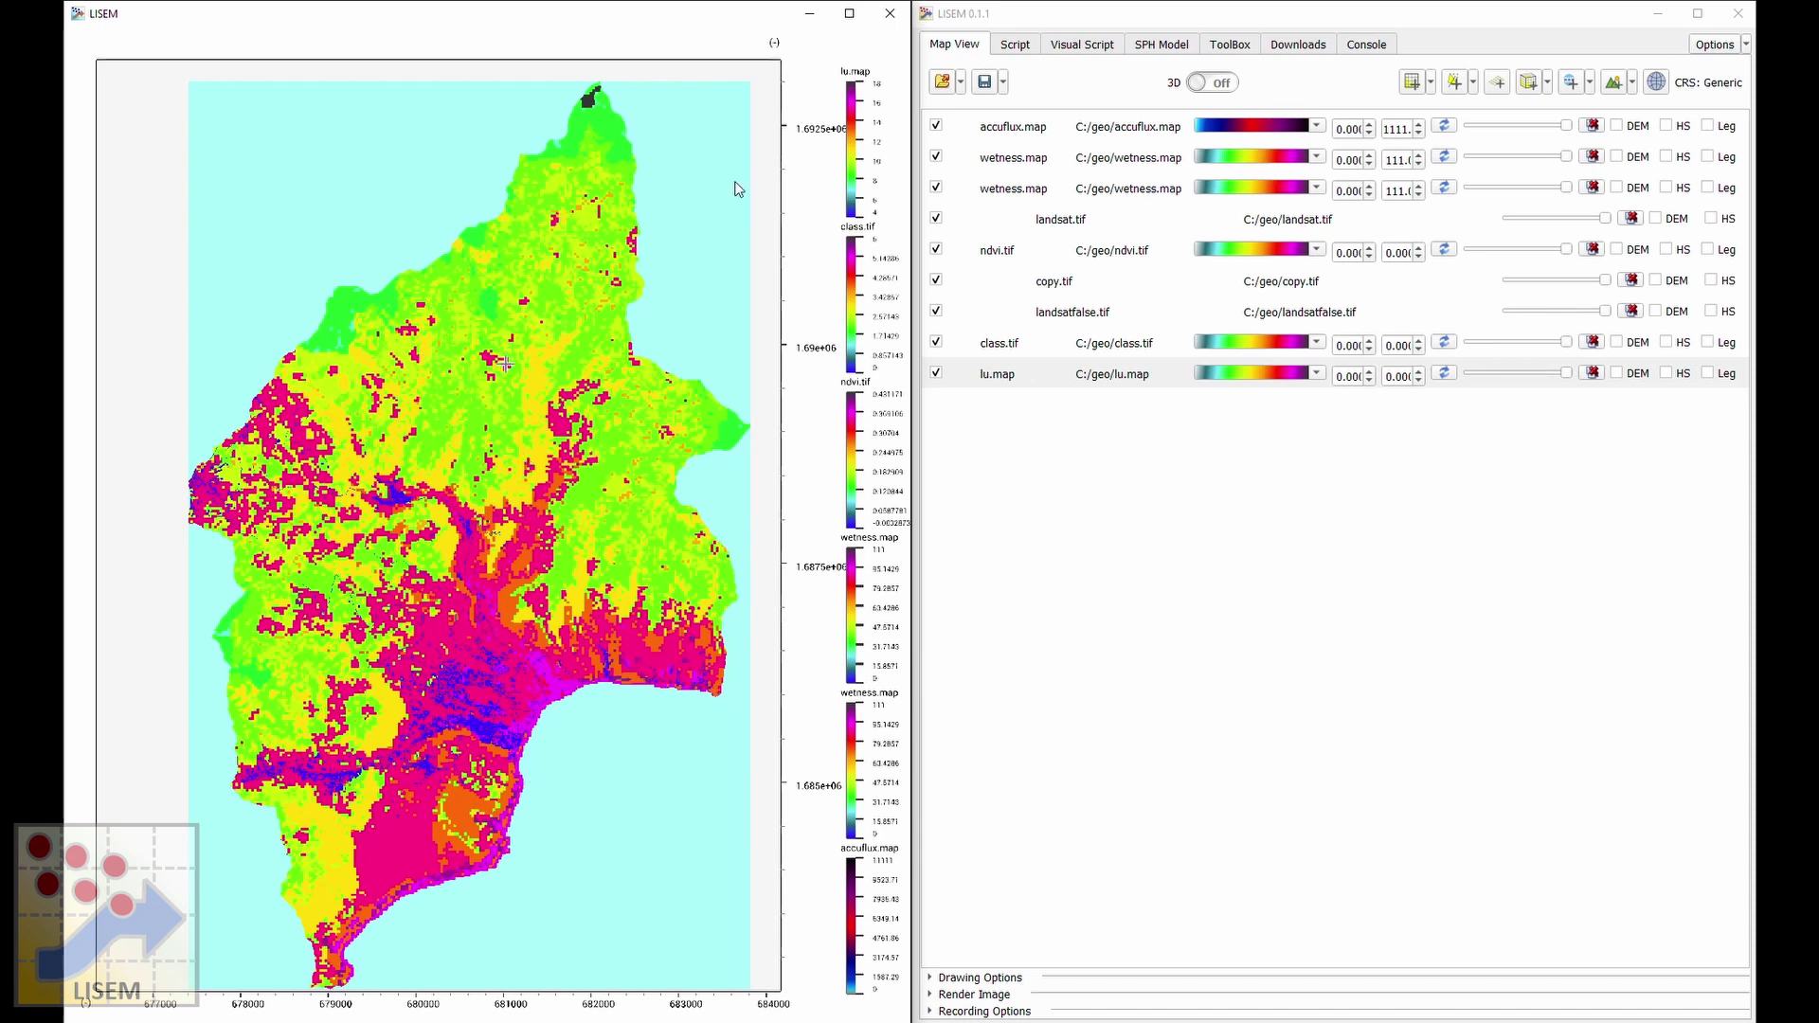
# Reopen the lu.tbl land-use table briefly from the Script workspace and close it.
pyautogui.click(1015, 44)
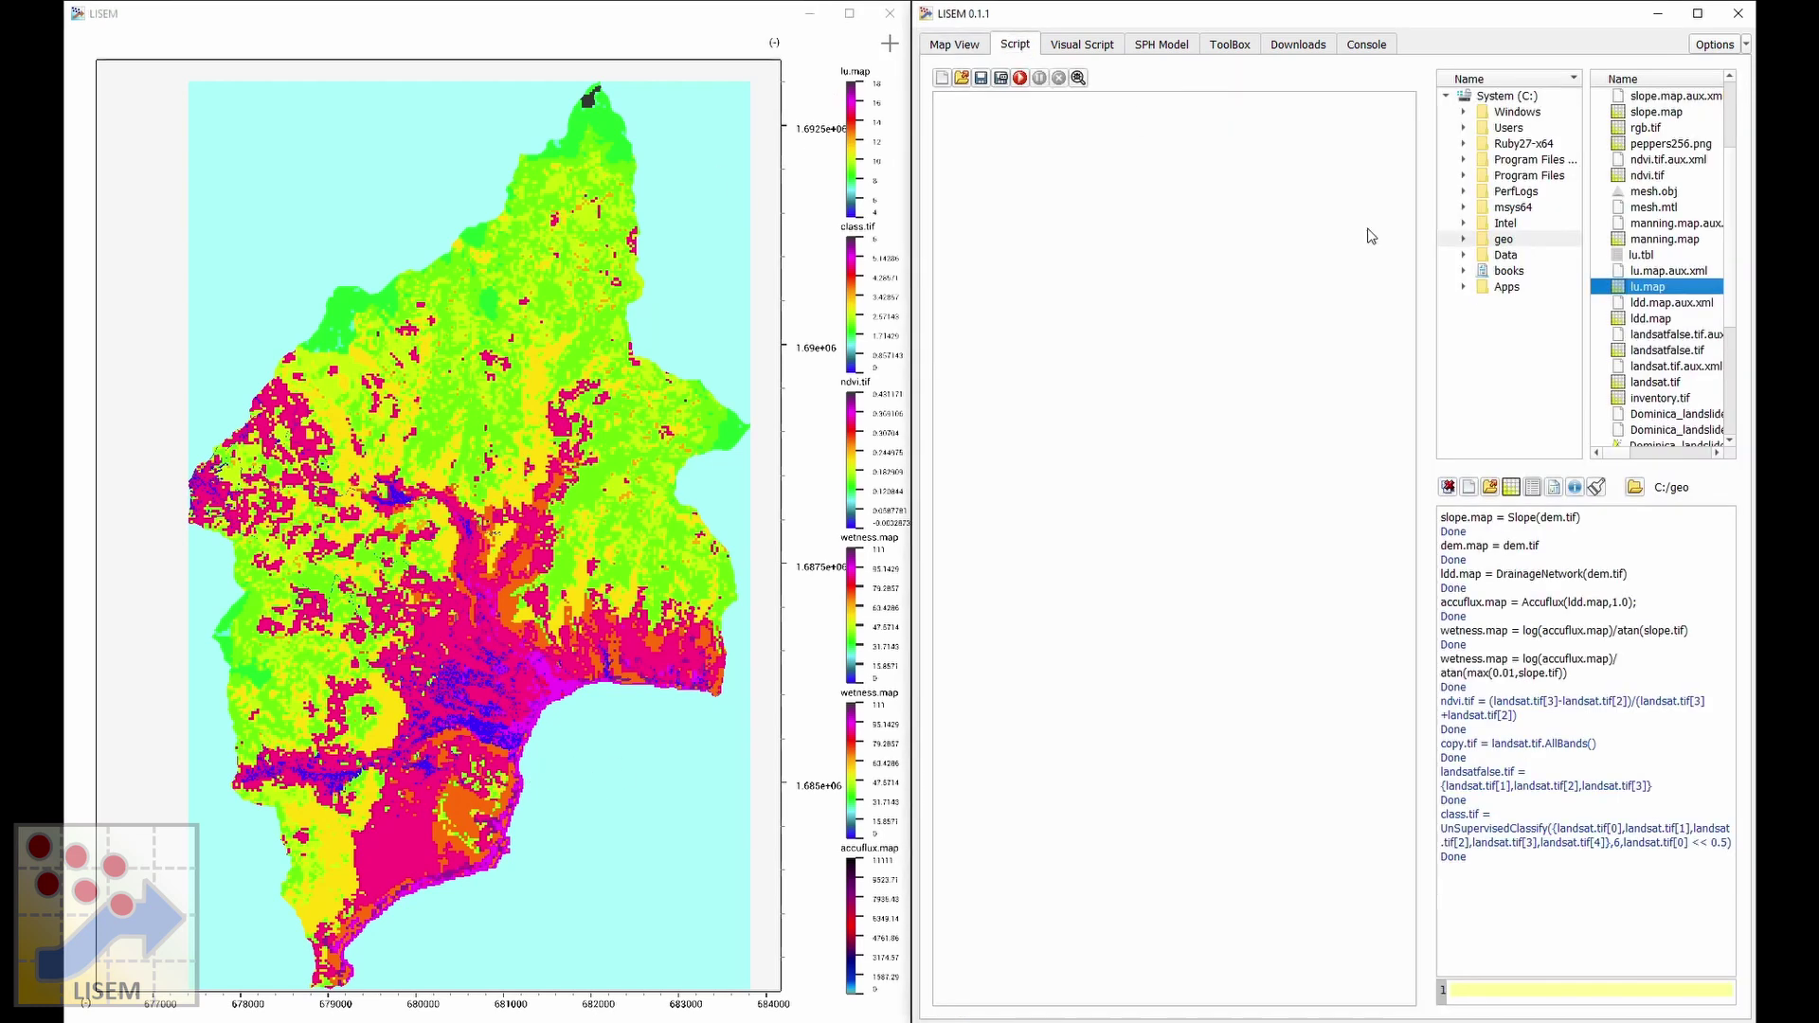
pyautogui.doubleClick(1653, 255)
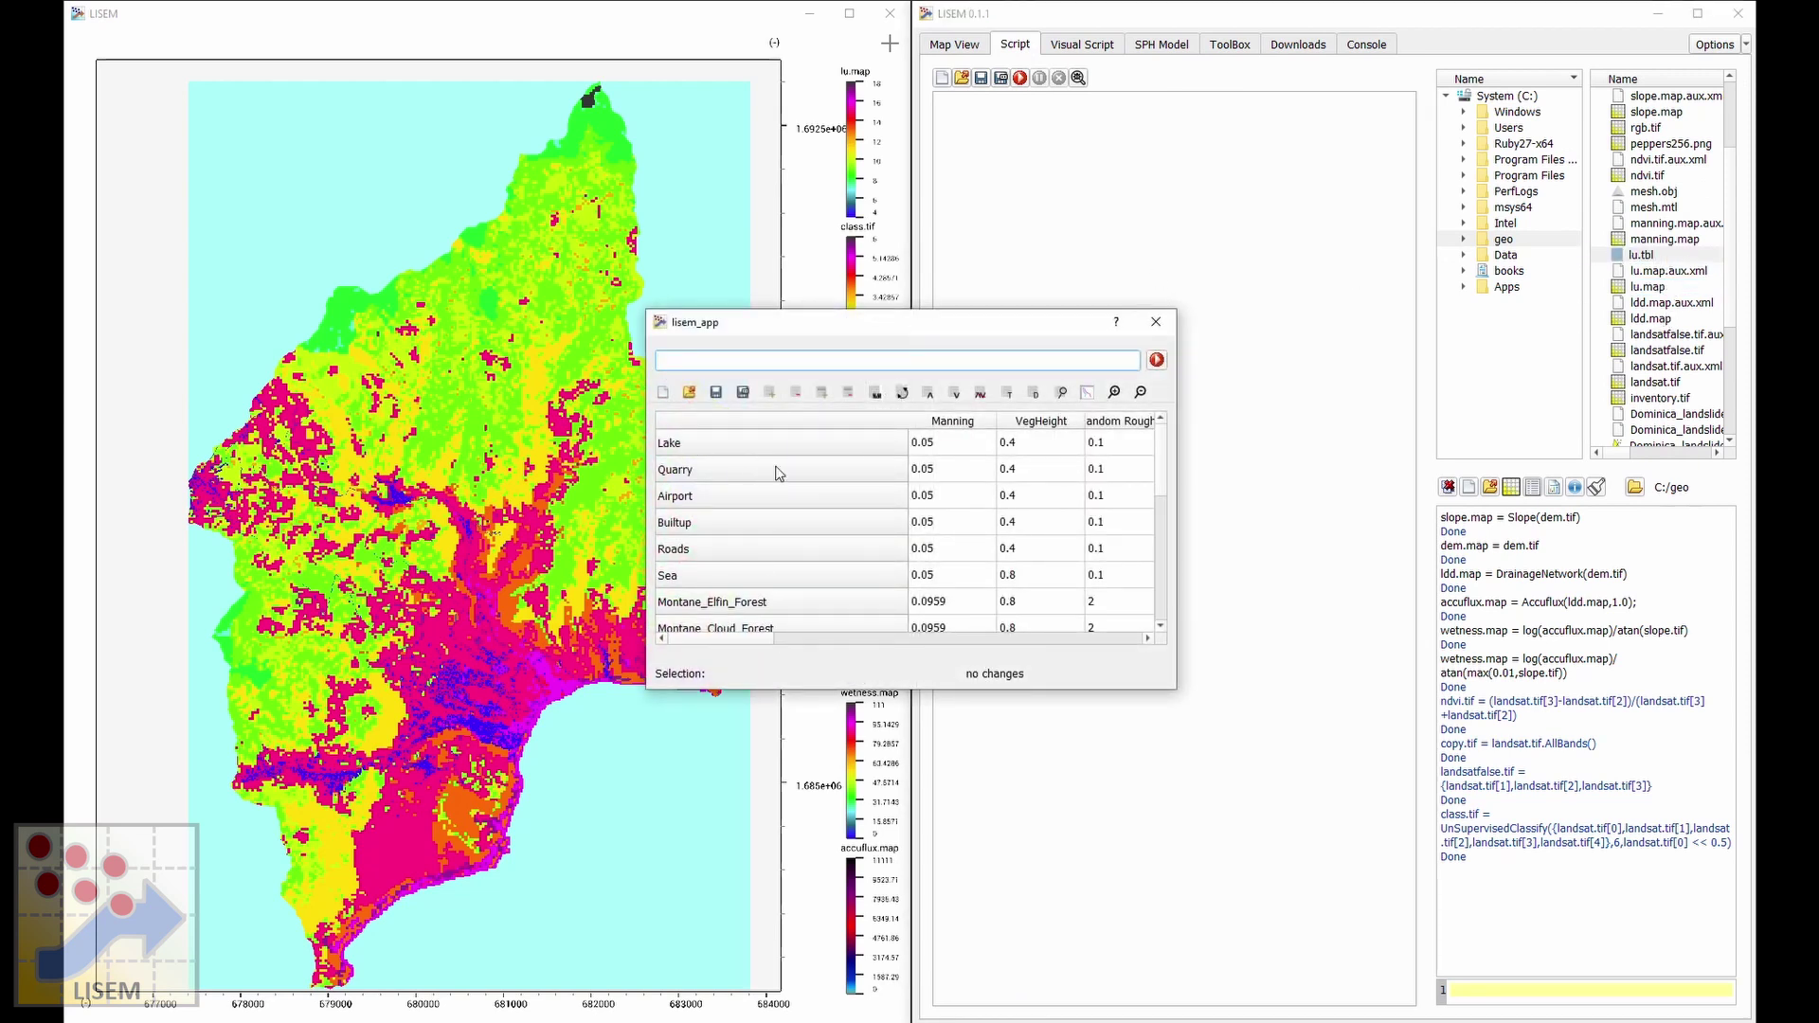
pyautogui.click(1156, 322)
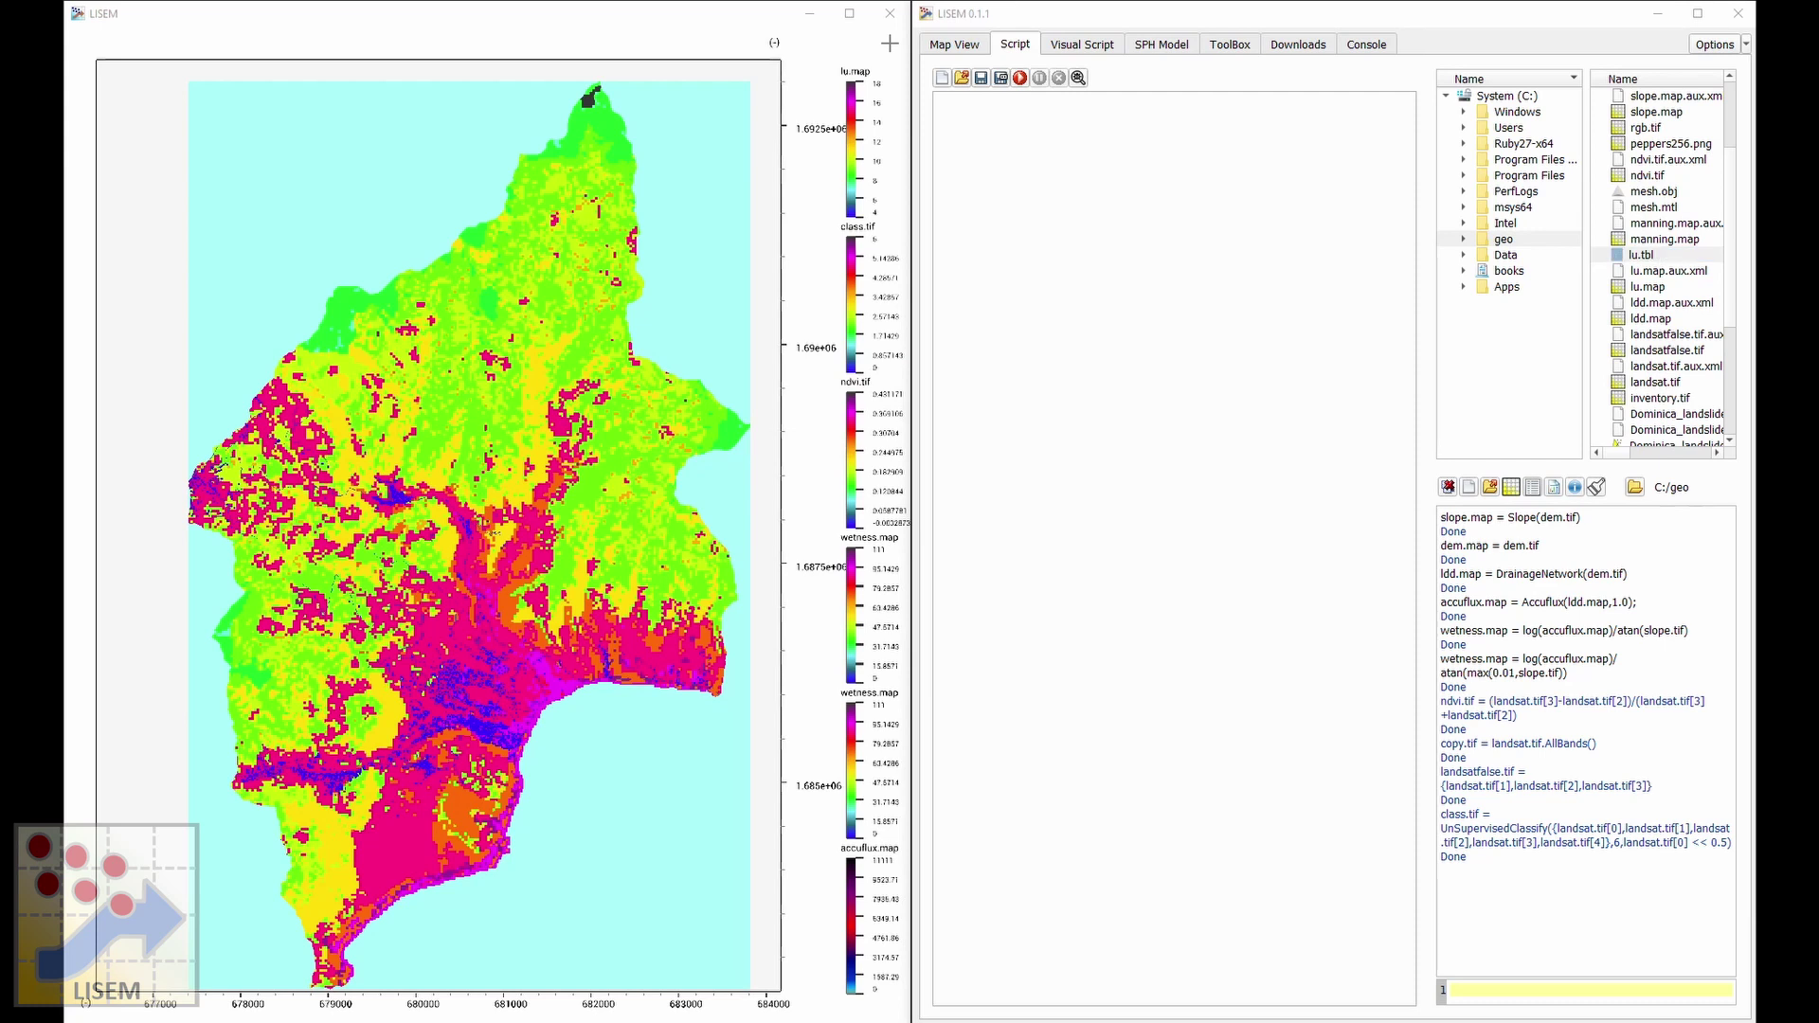
# Run manning.map = RasterFromTable(lu.tbl,lu.map,lu.map * 0.0 + 0.0) and add manning.map to the map.
pyautogui.click(1499, 991)
pyautogui.hotkey('ctrl', 'v')
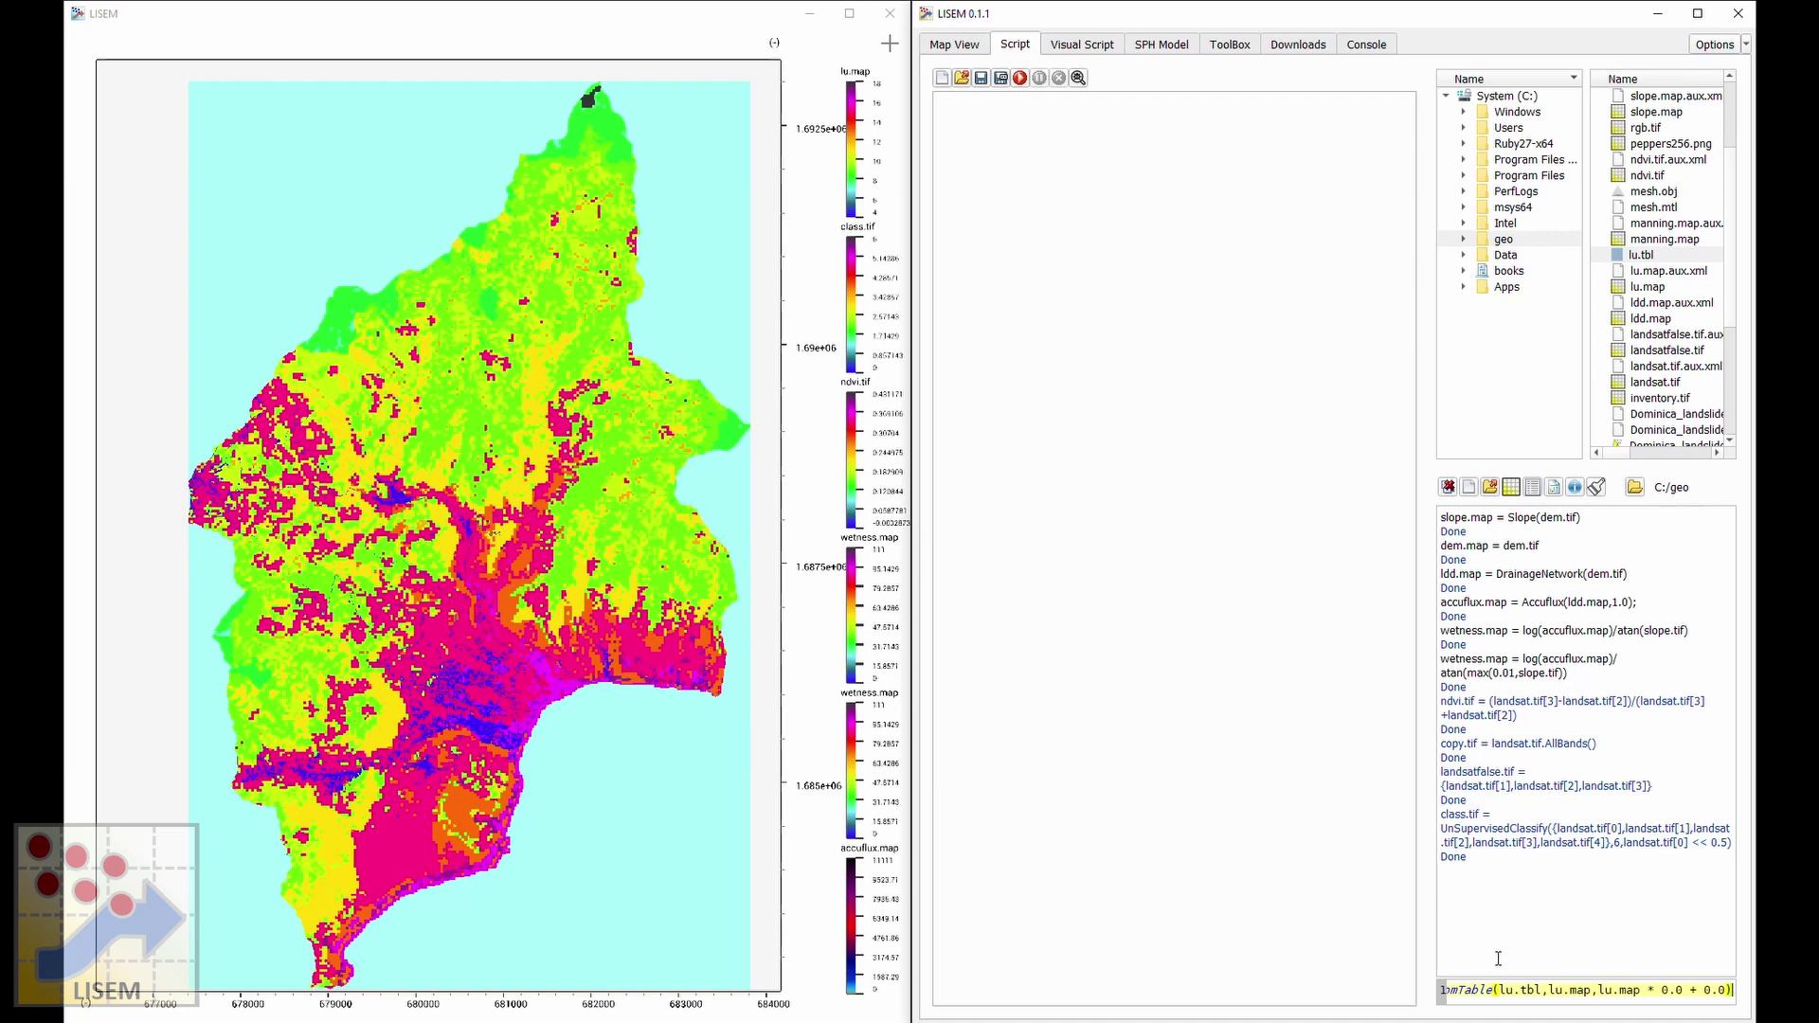
pyautogui.click(1685, 989)
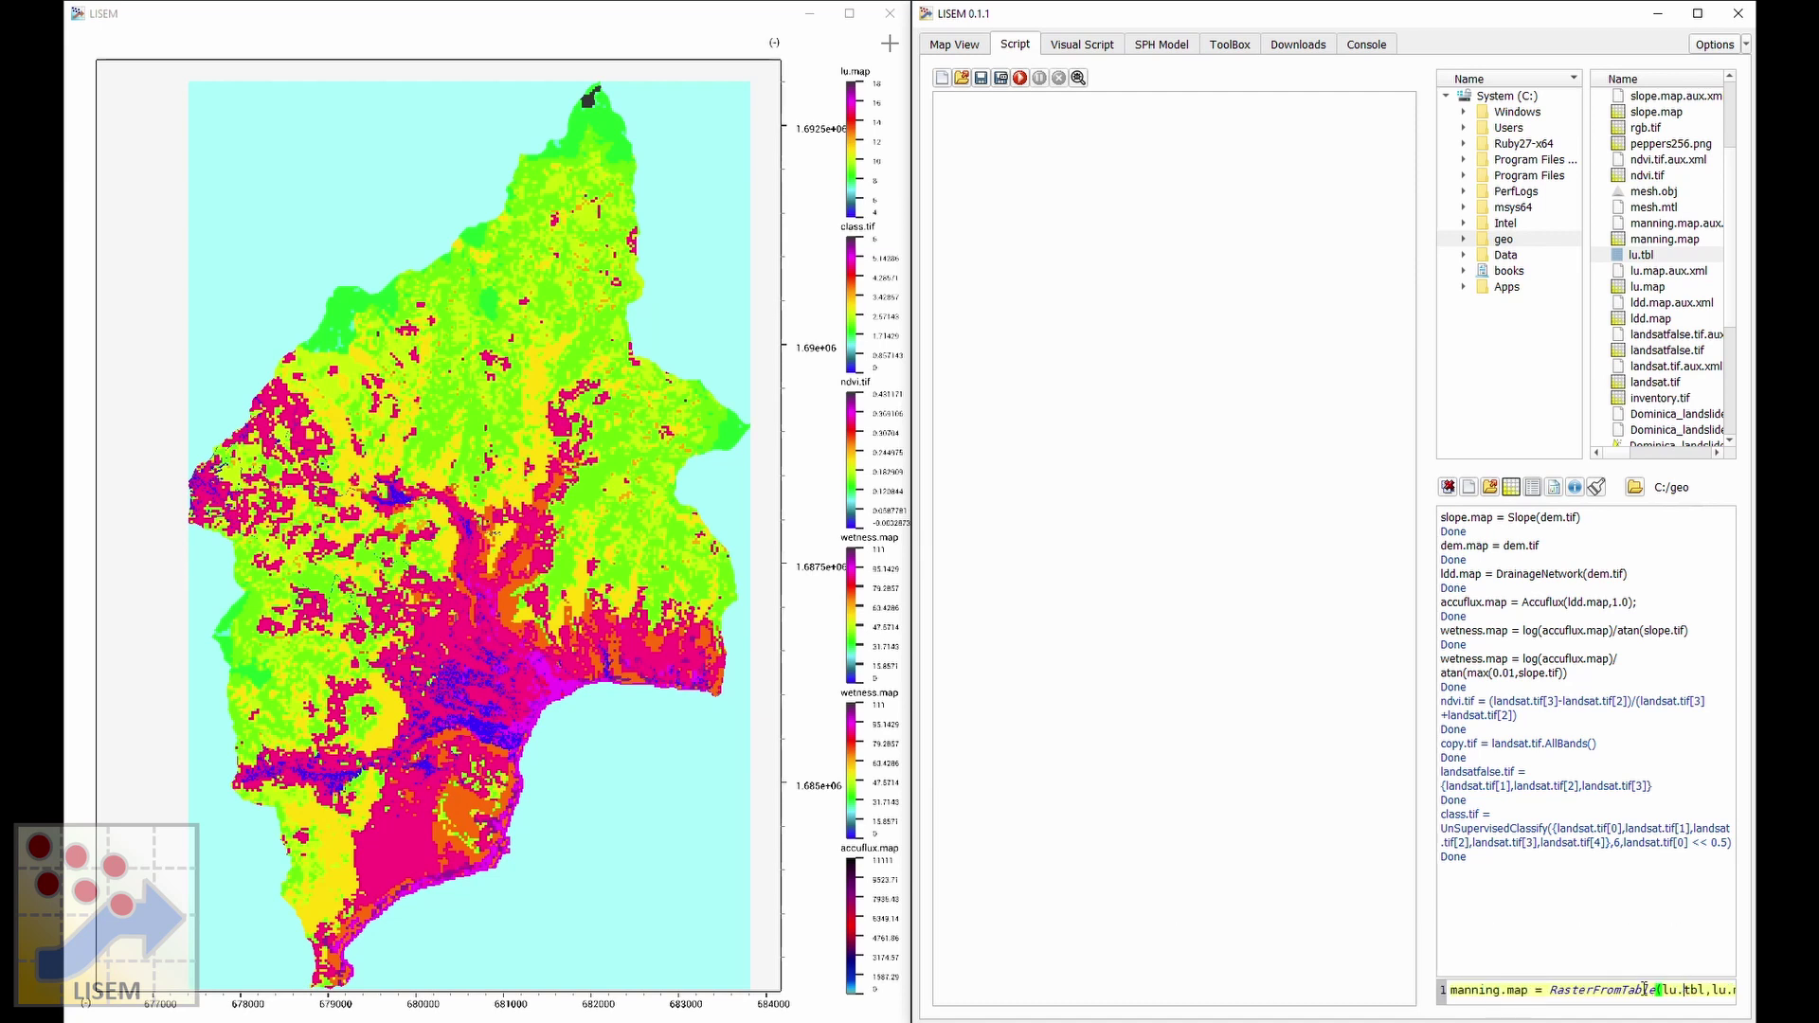
pyautogui.moveTo(1664, 990); pyautogui.dragTo(1706, 990)
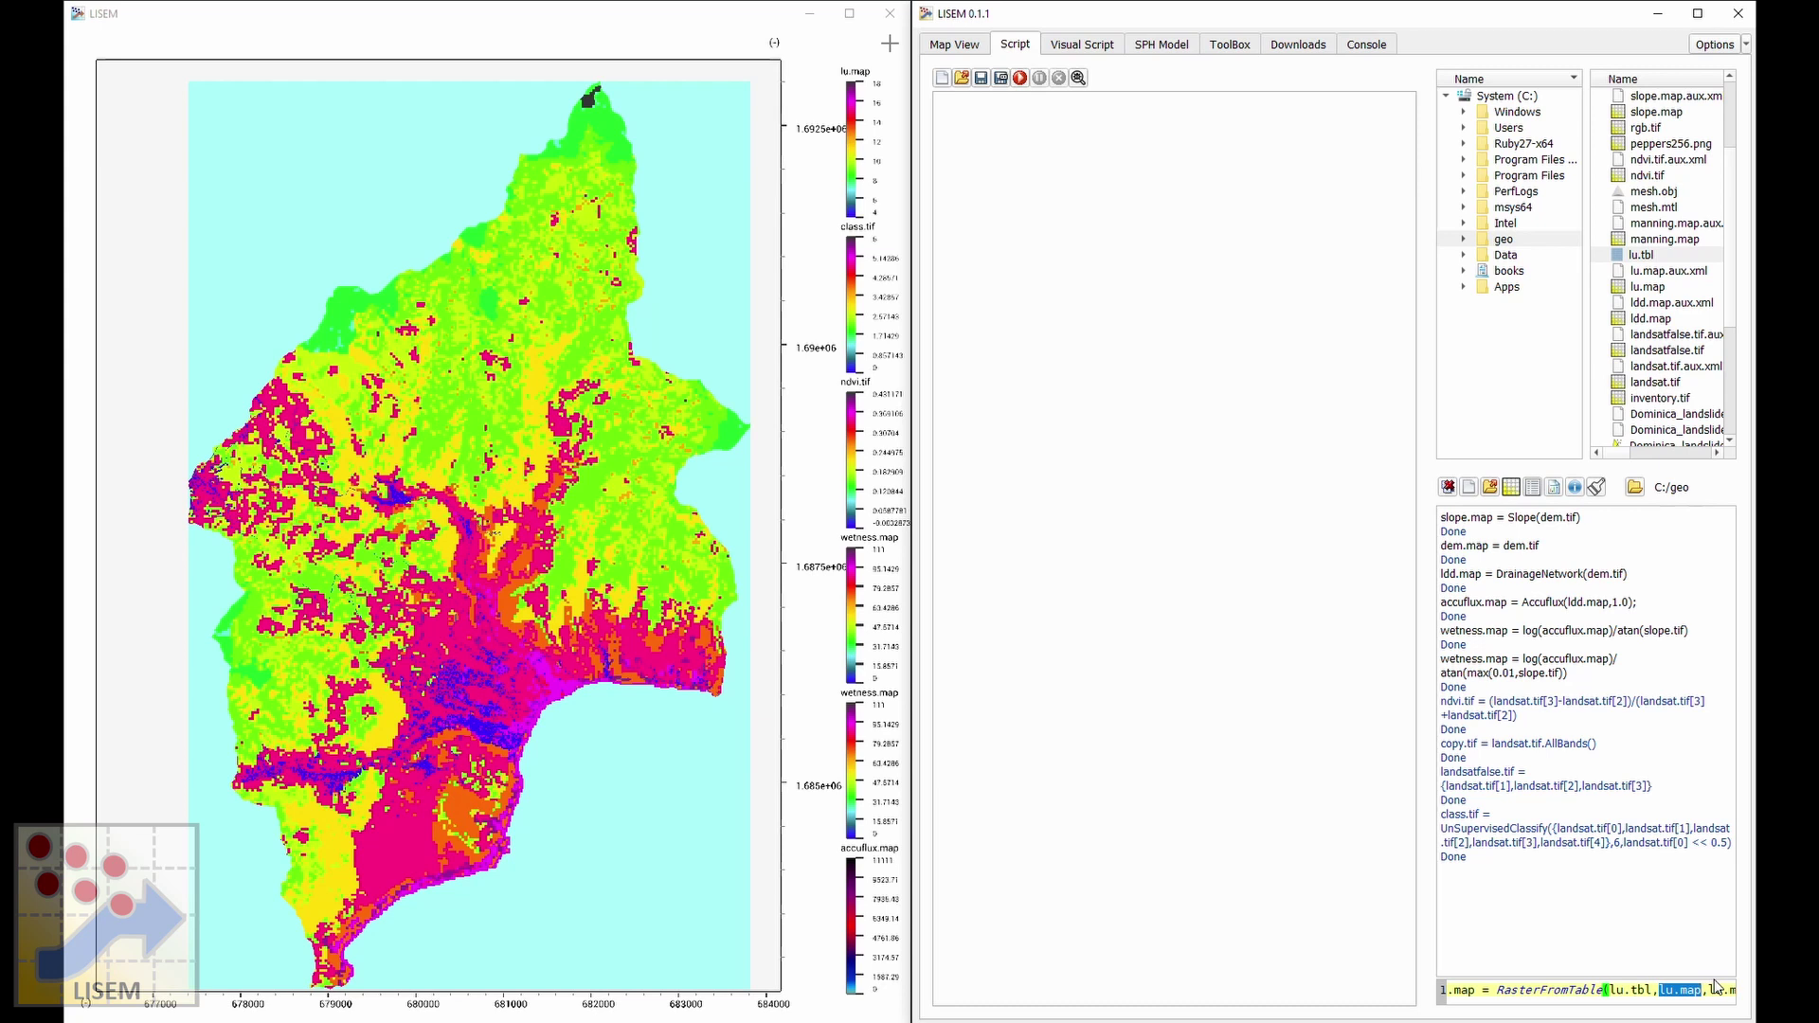
pyautogui.click(1720, 990)
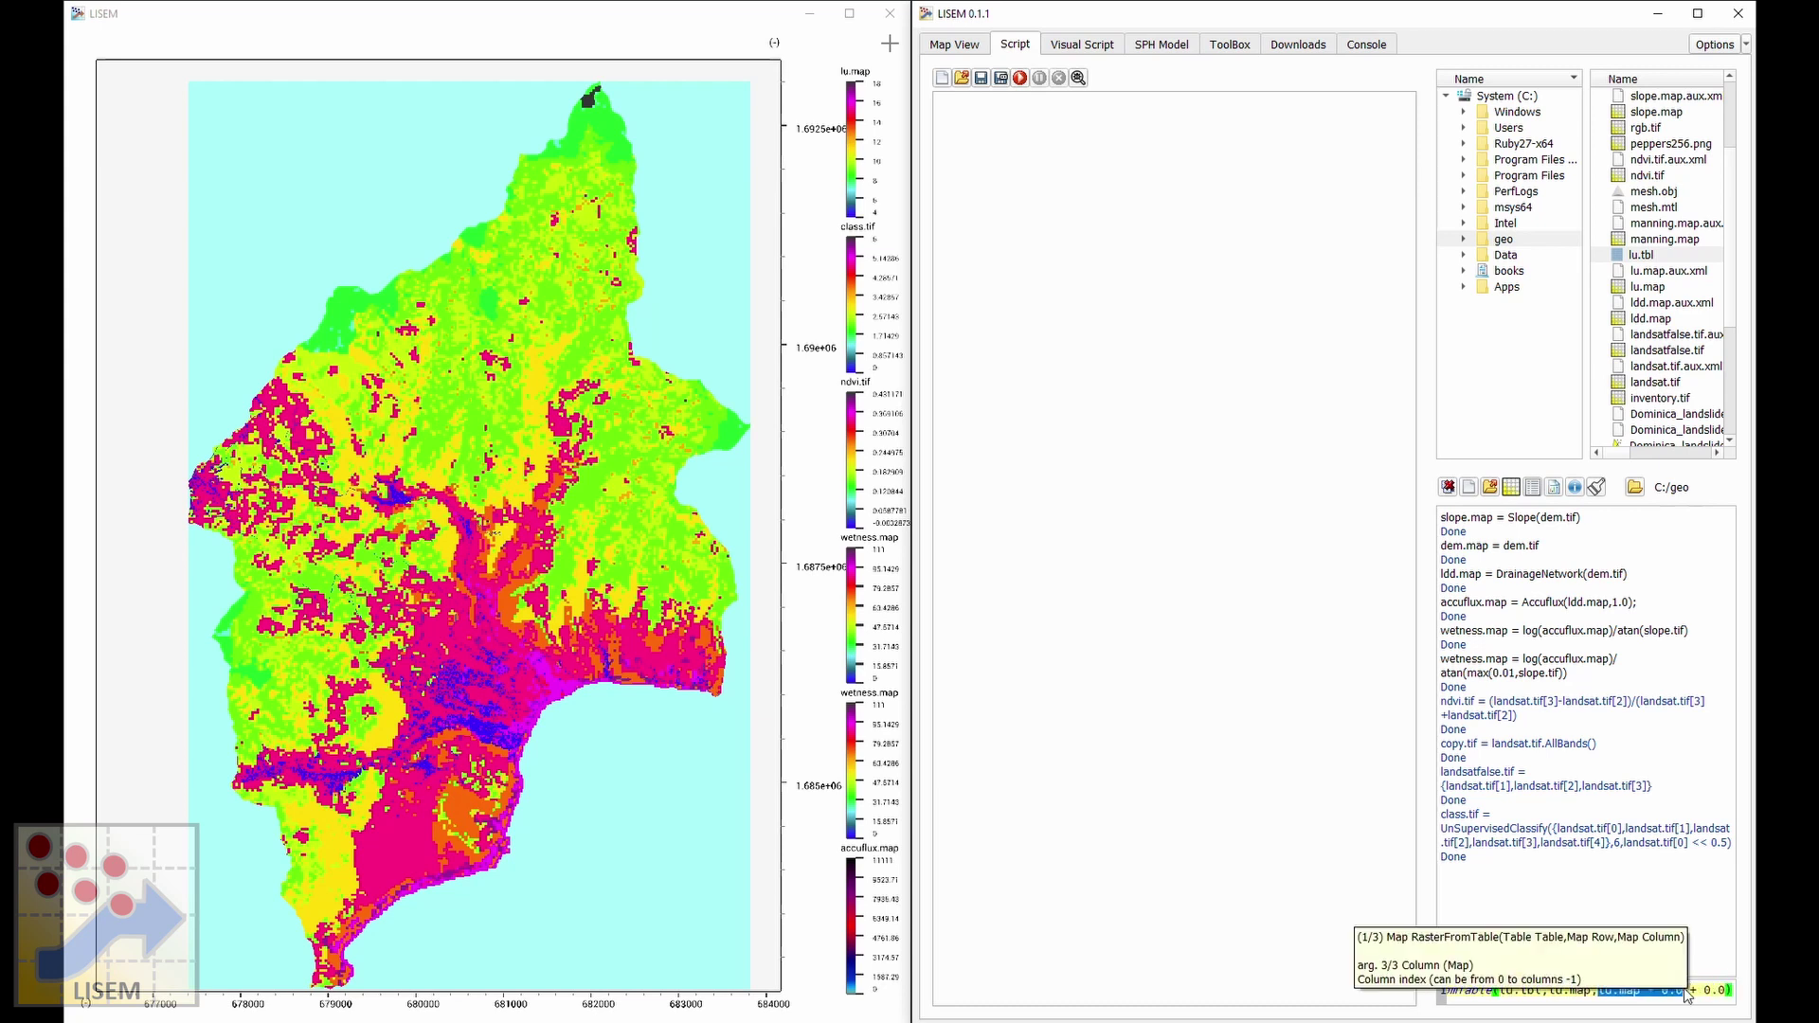
pyautogui.moveTo(1719, 990); pyautogui.dragTo(1593, 990)
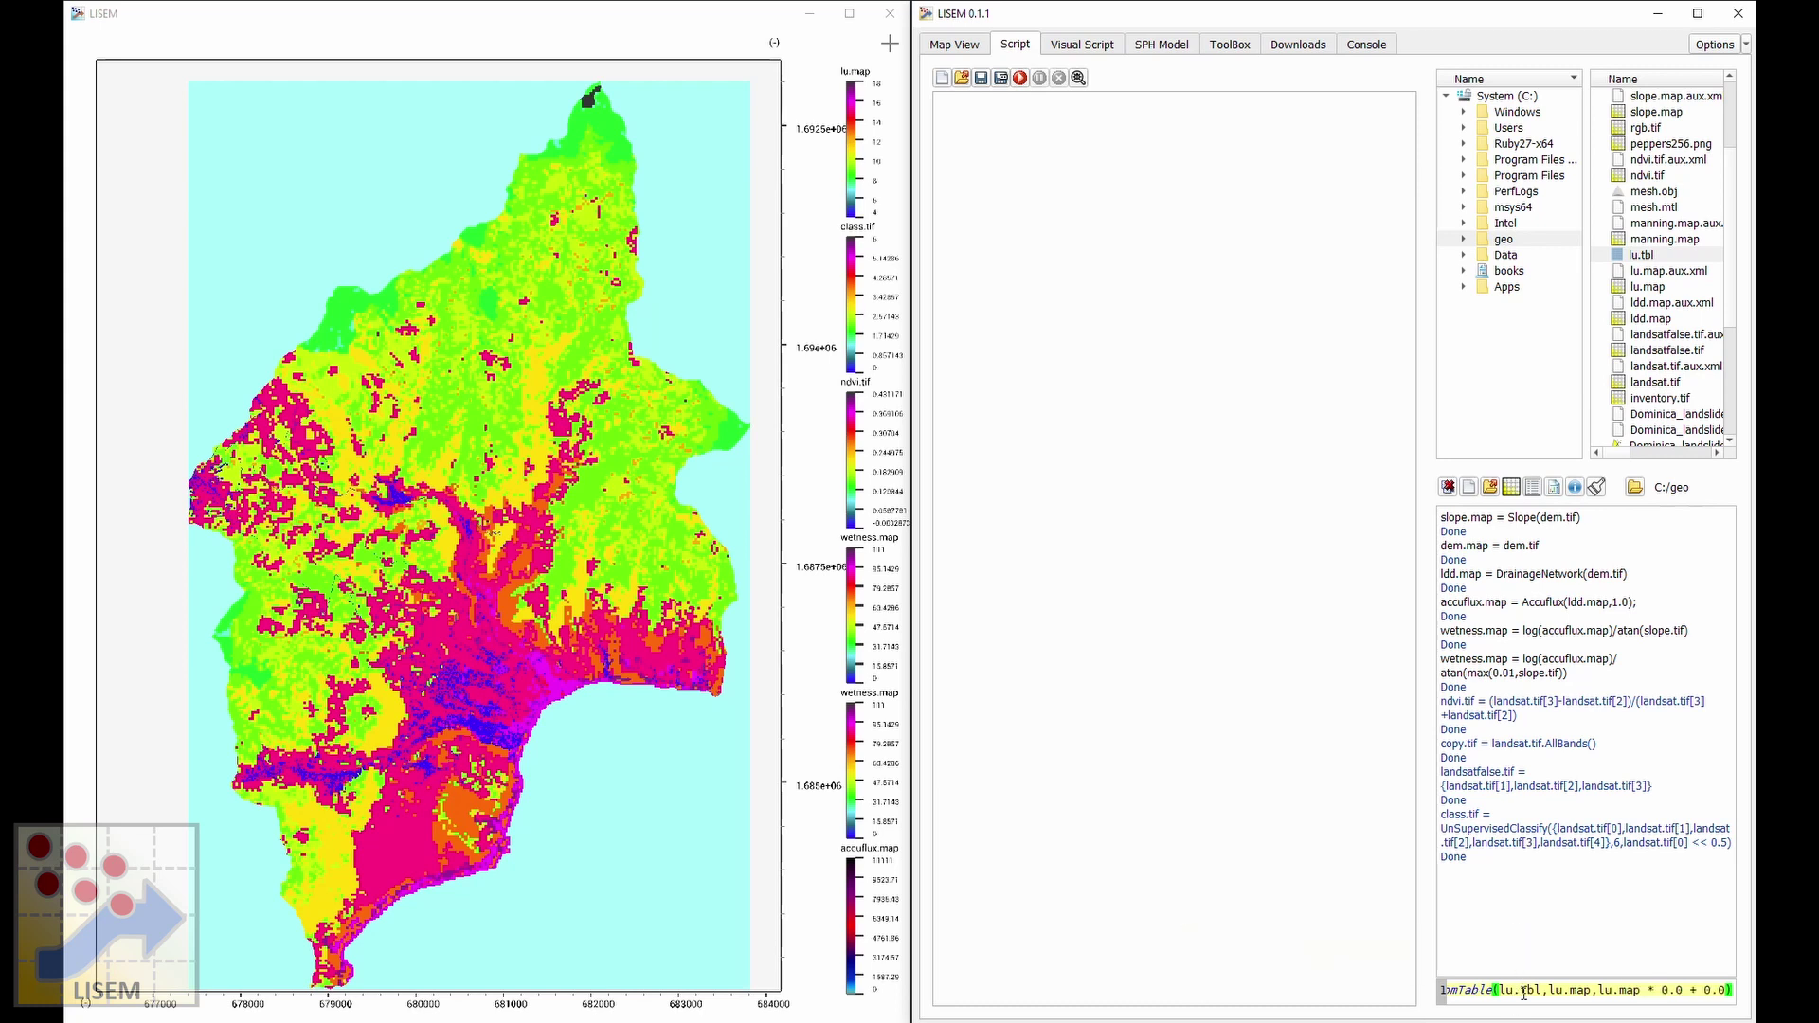
pyautogui.press('Return')
pyautogui.moveTo(1664, 238); pyautogui.dragTo(449, 483)
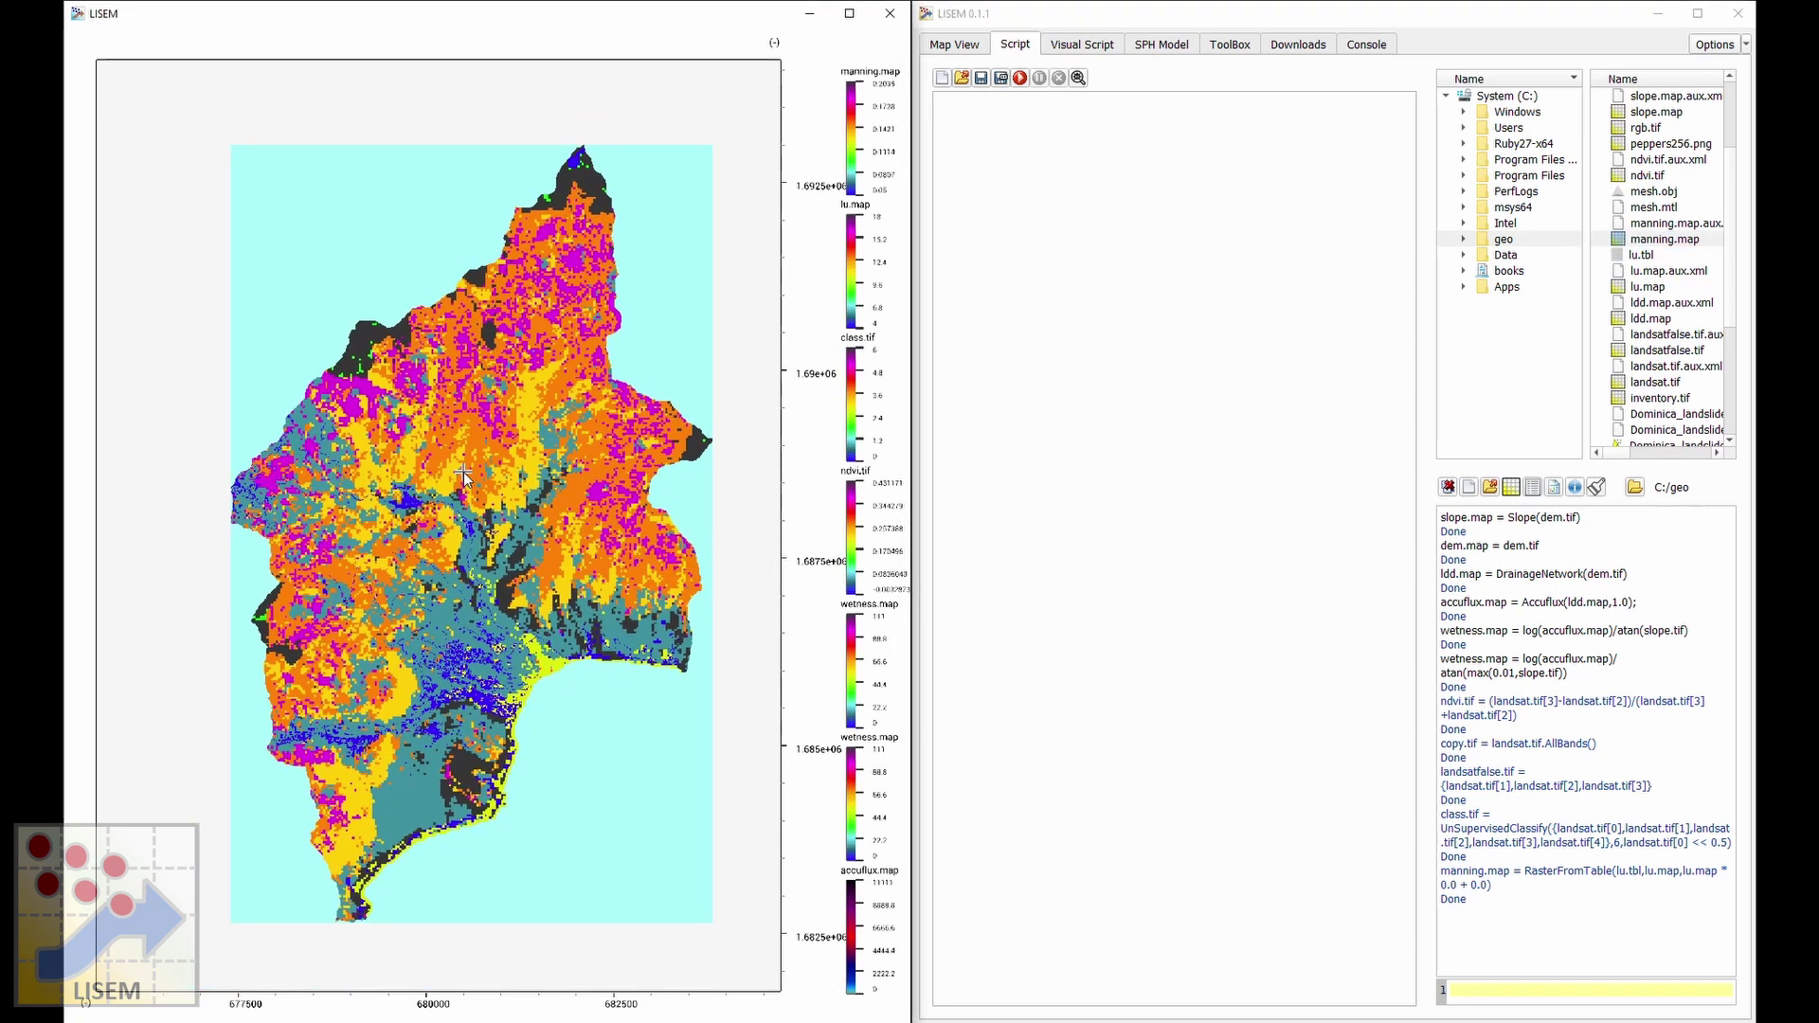
# Remove every map layer, including class.tif, lu.map and manning.map, then load dem.map onto the empty map.
pyautogui.click(907, 529)
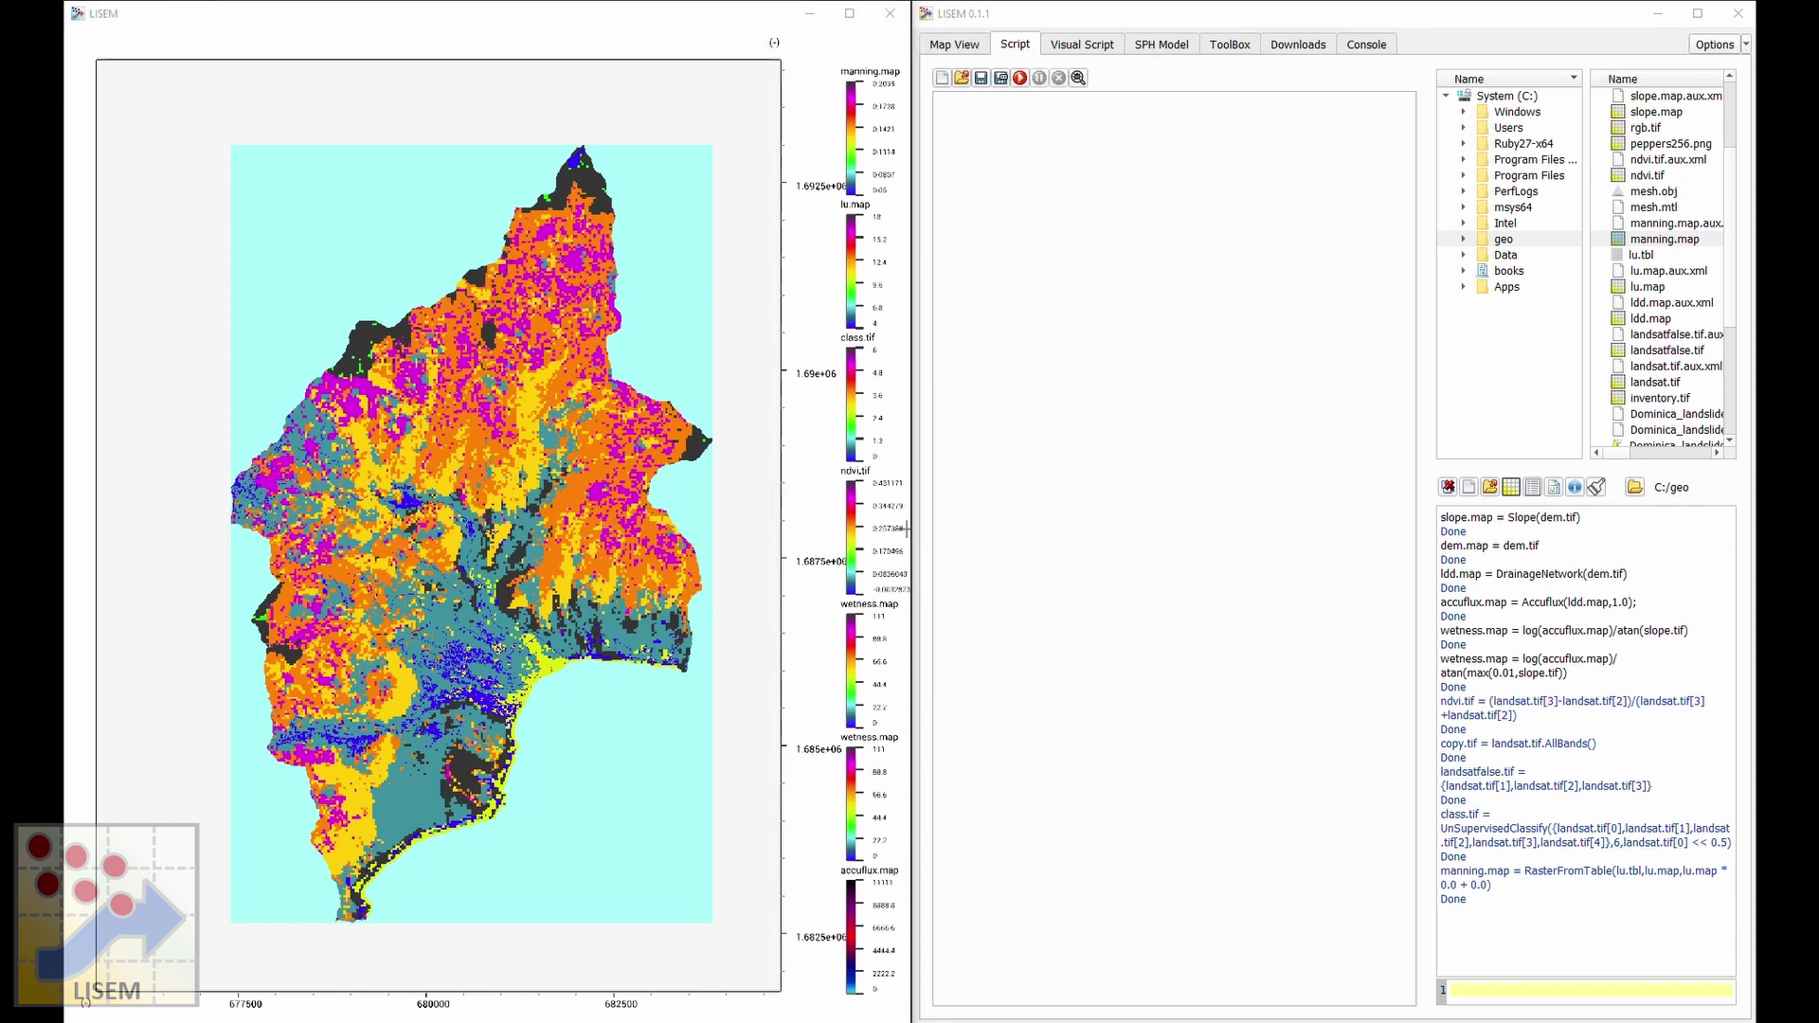
pyautogui.scroll(-4, 1639, 227)
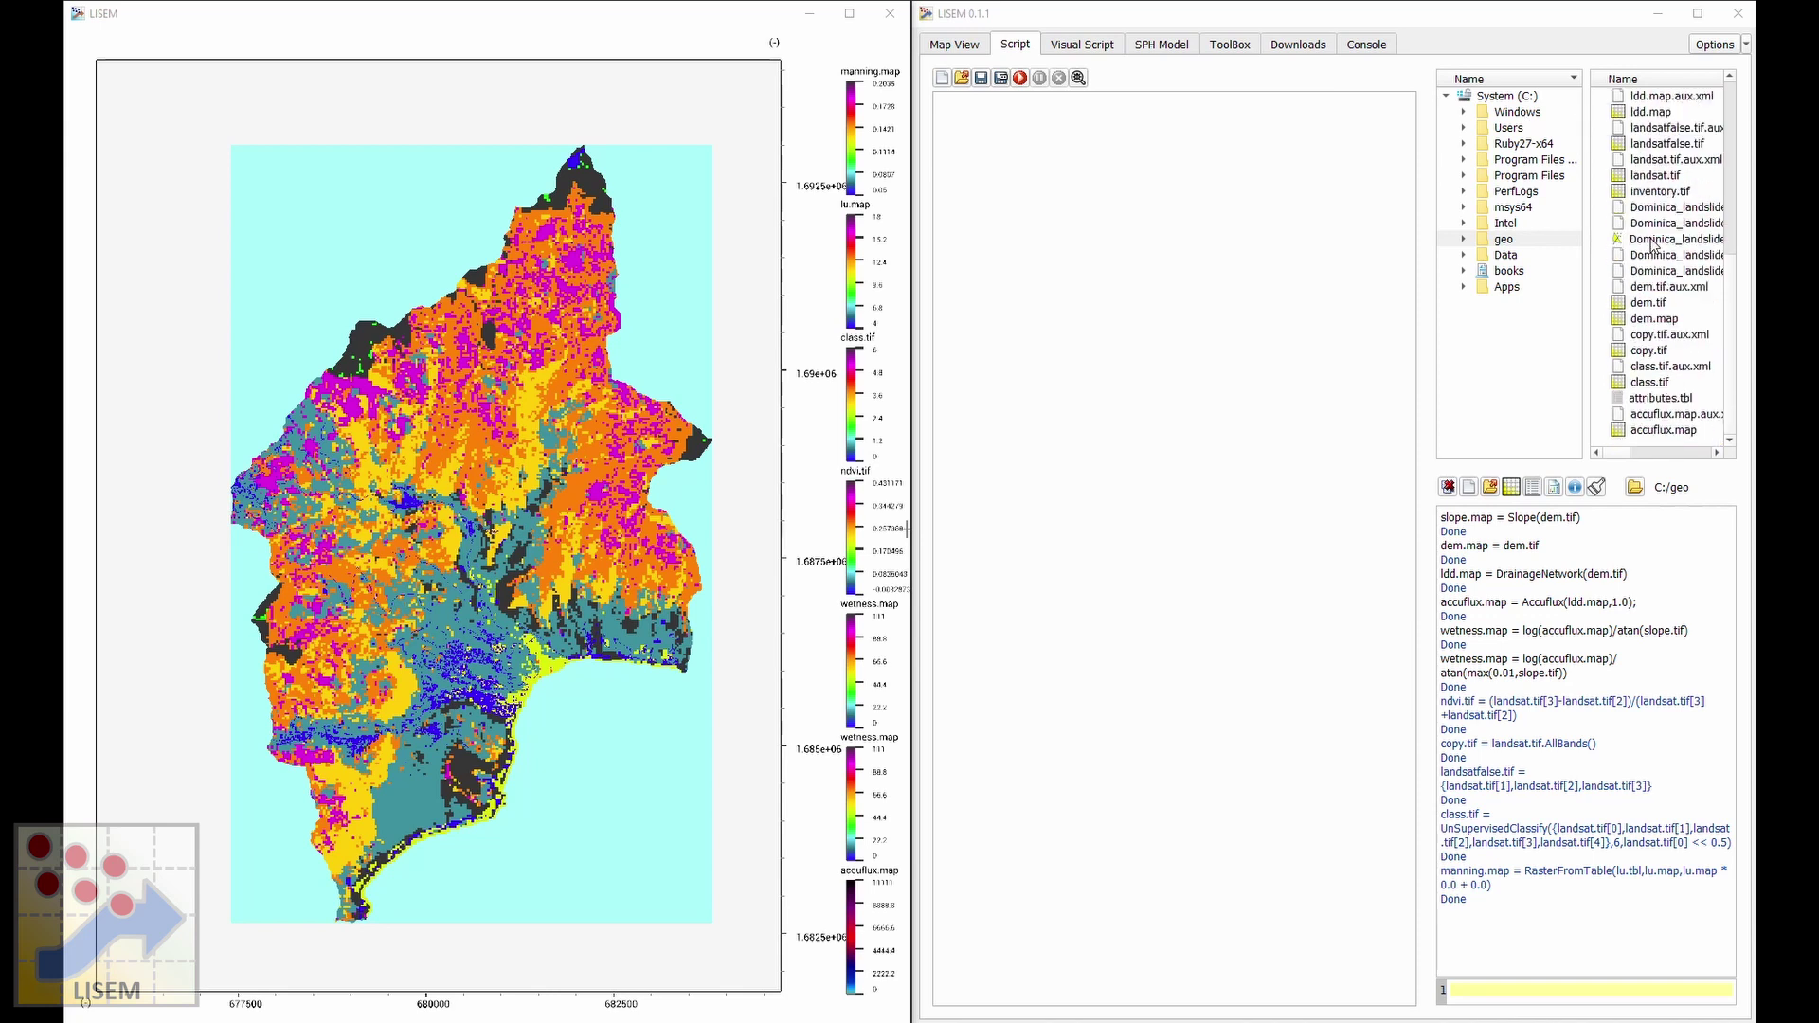
pyautogui.click(957, 44)
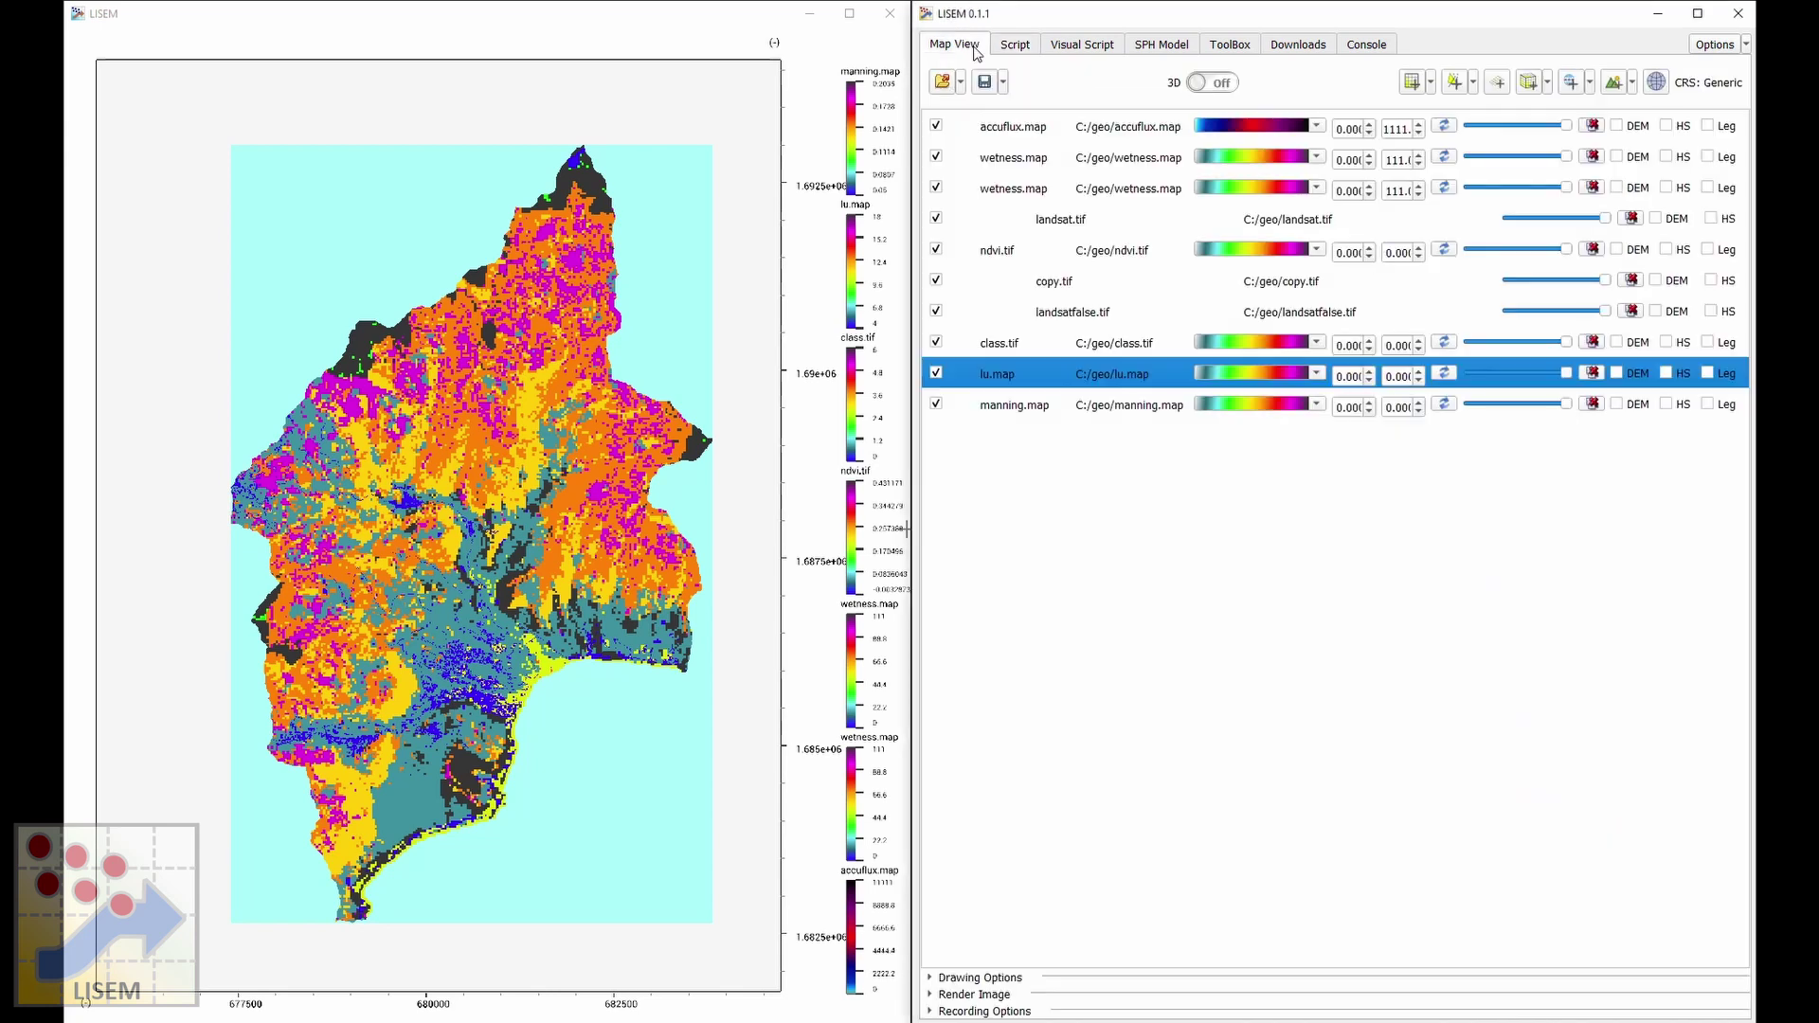
pyautogui.click(1631, 126)
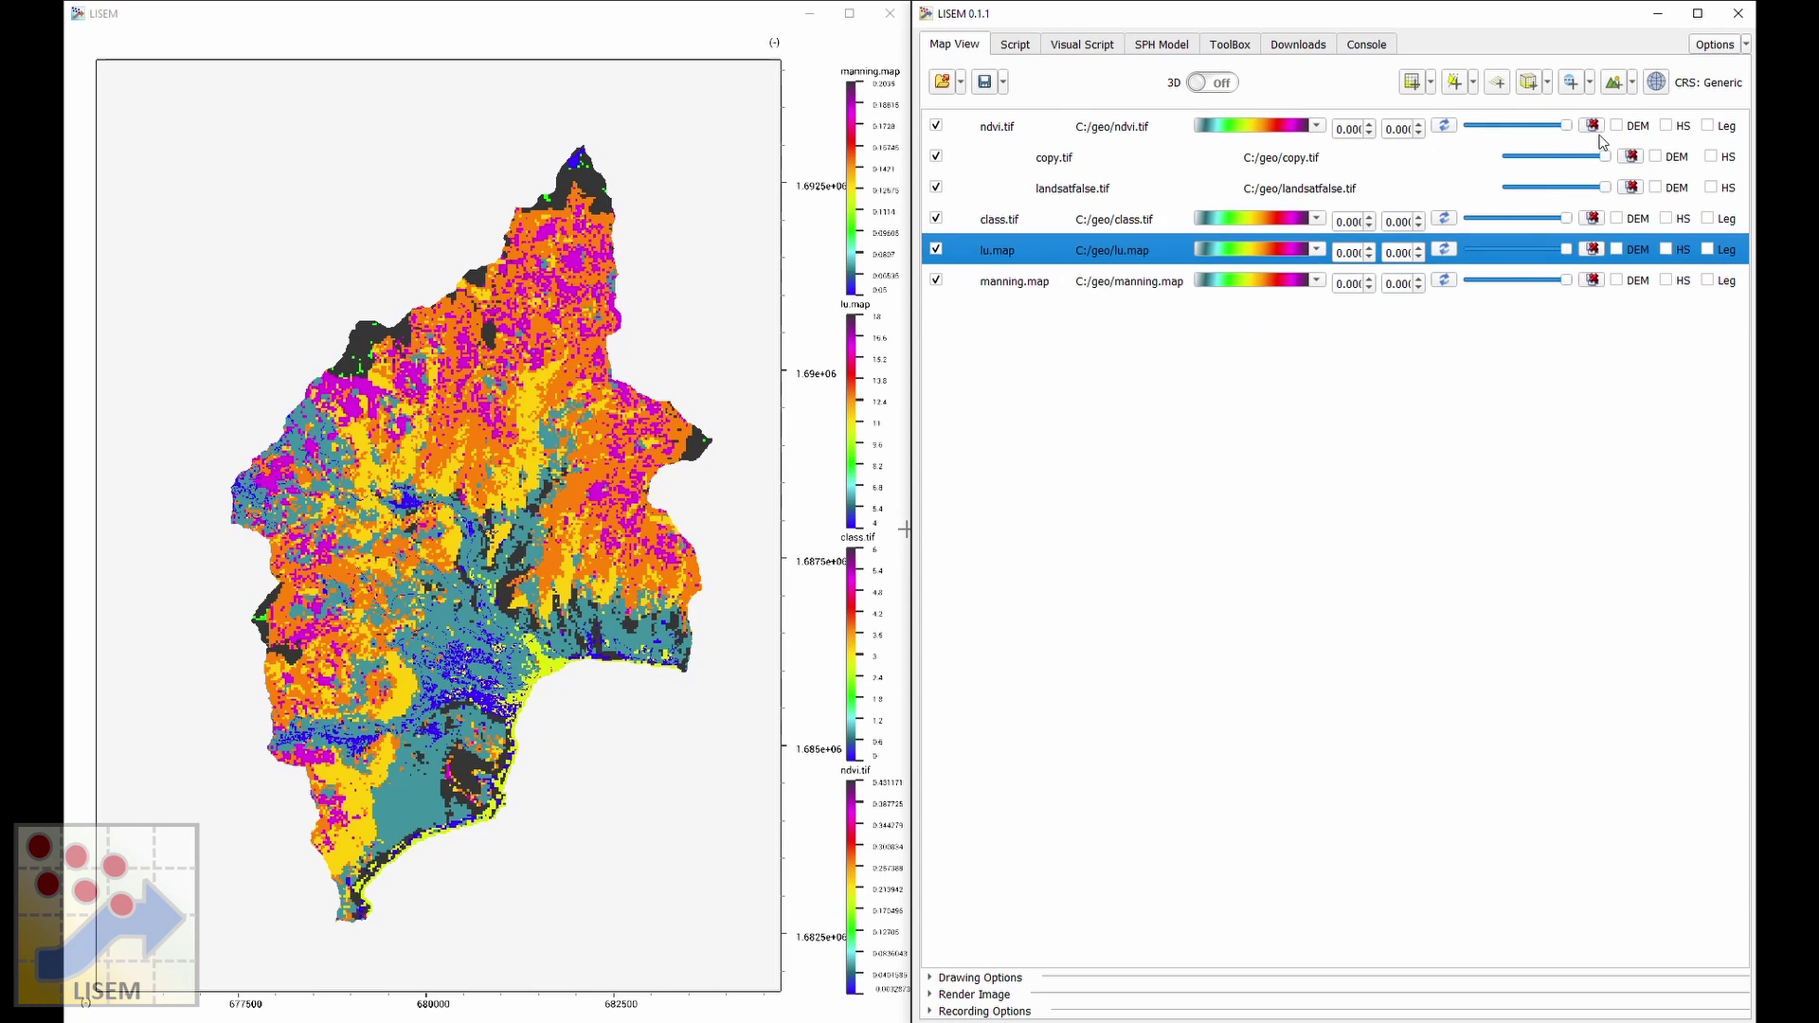
pyautogui.click(1593, 126)
pyautogui.click(1630, 126)
pyautogui.click(1630, 126)
pyautogui.click(1594, 126)
pyautogui.click(1595, 126)
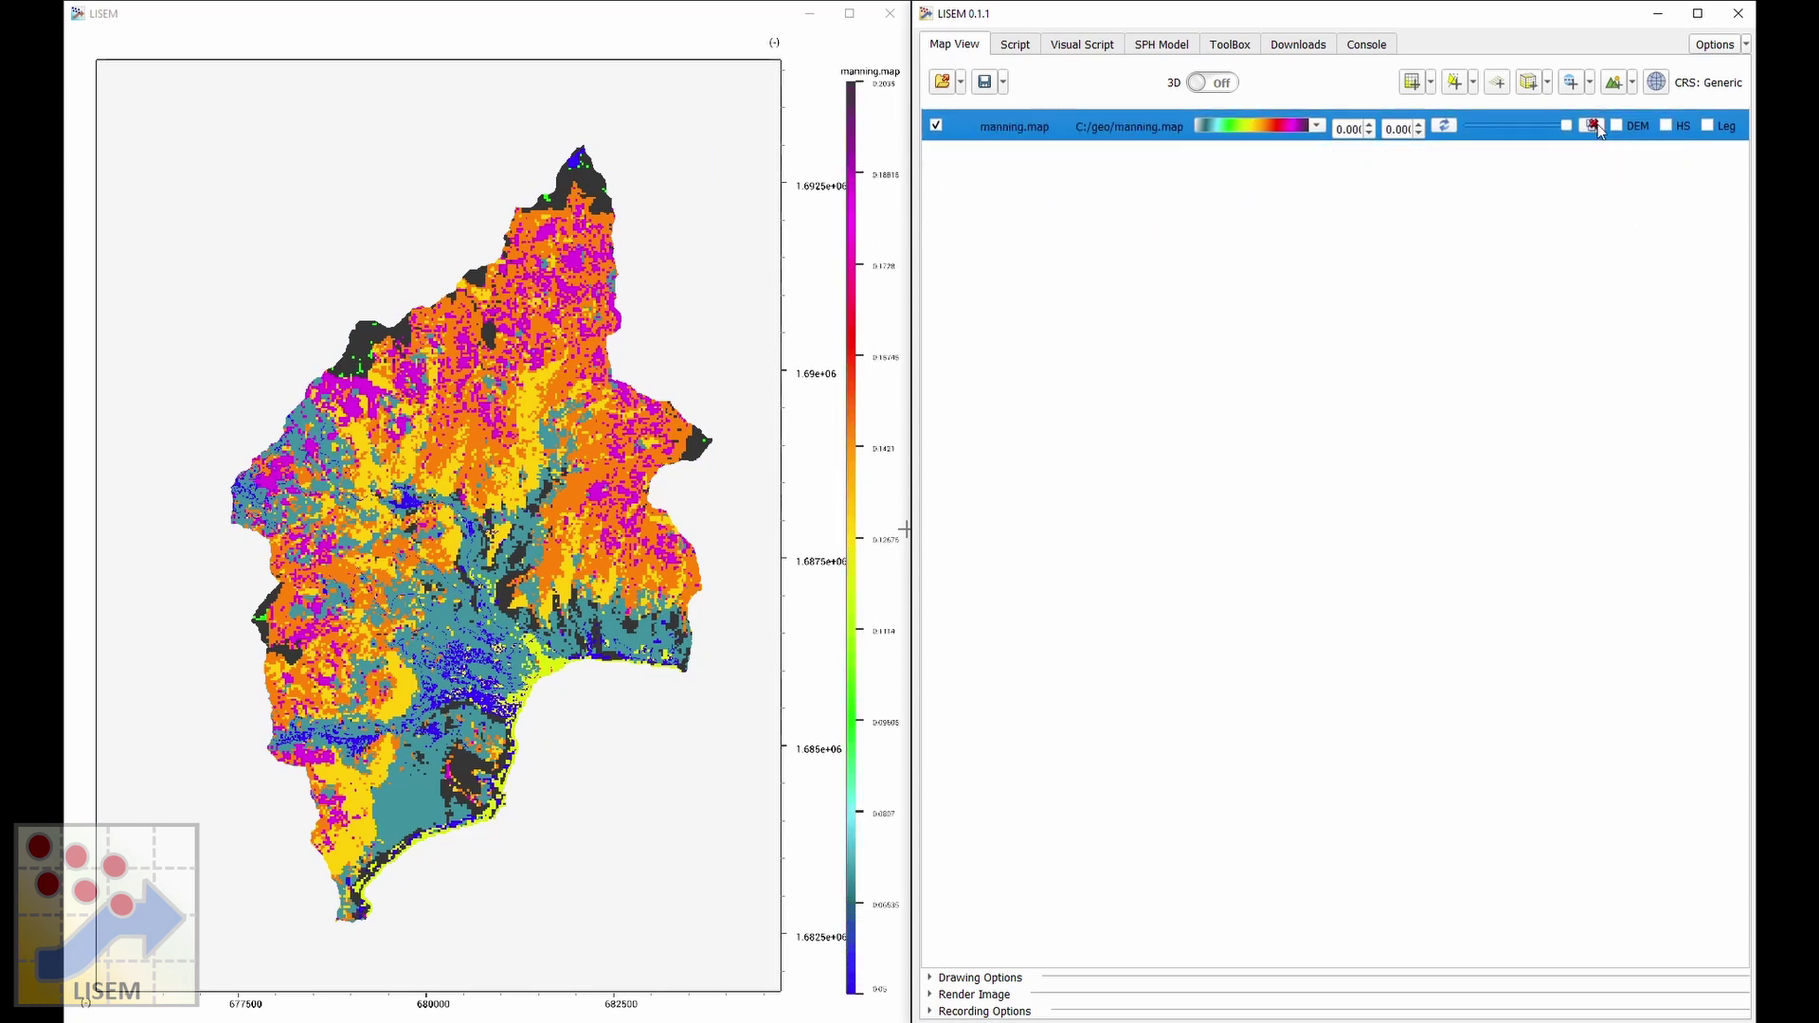
pyautogui.click(1594, 126)
pyautogui.click(1006, 50)
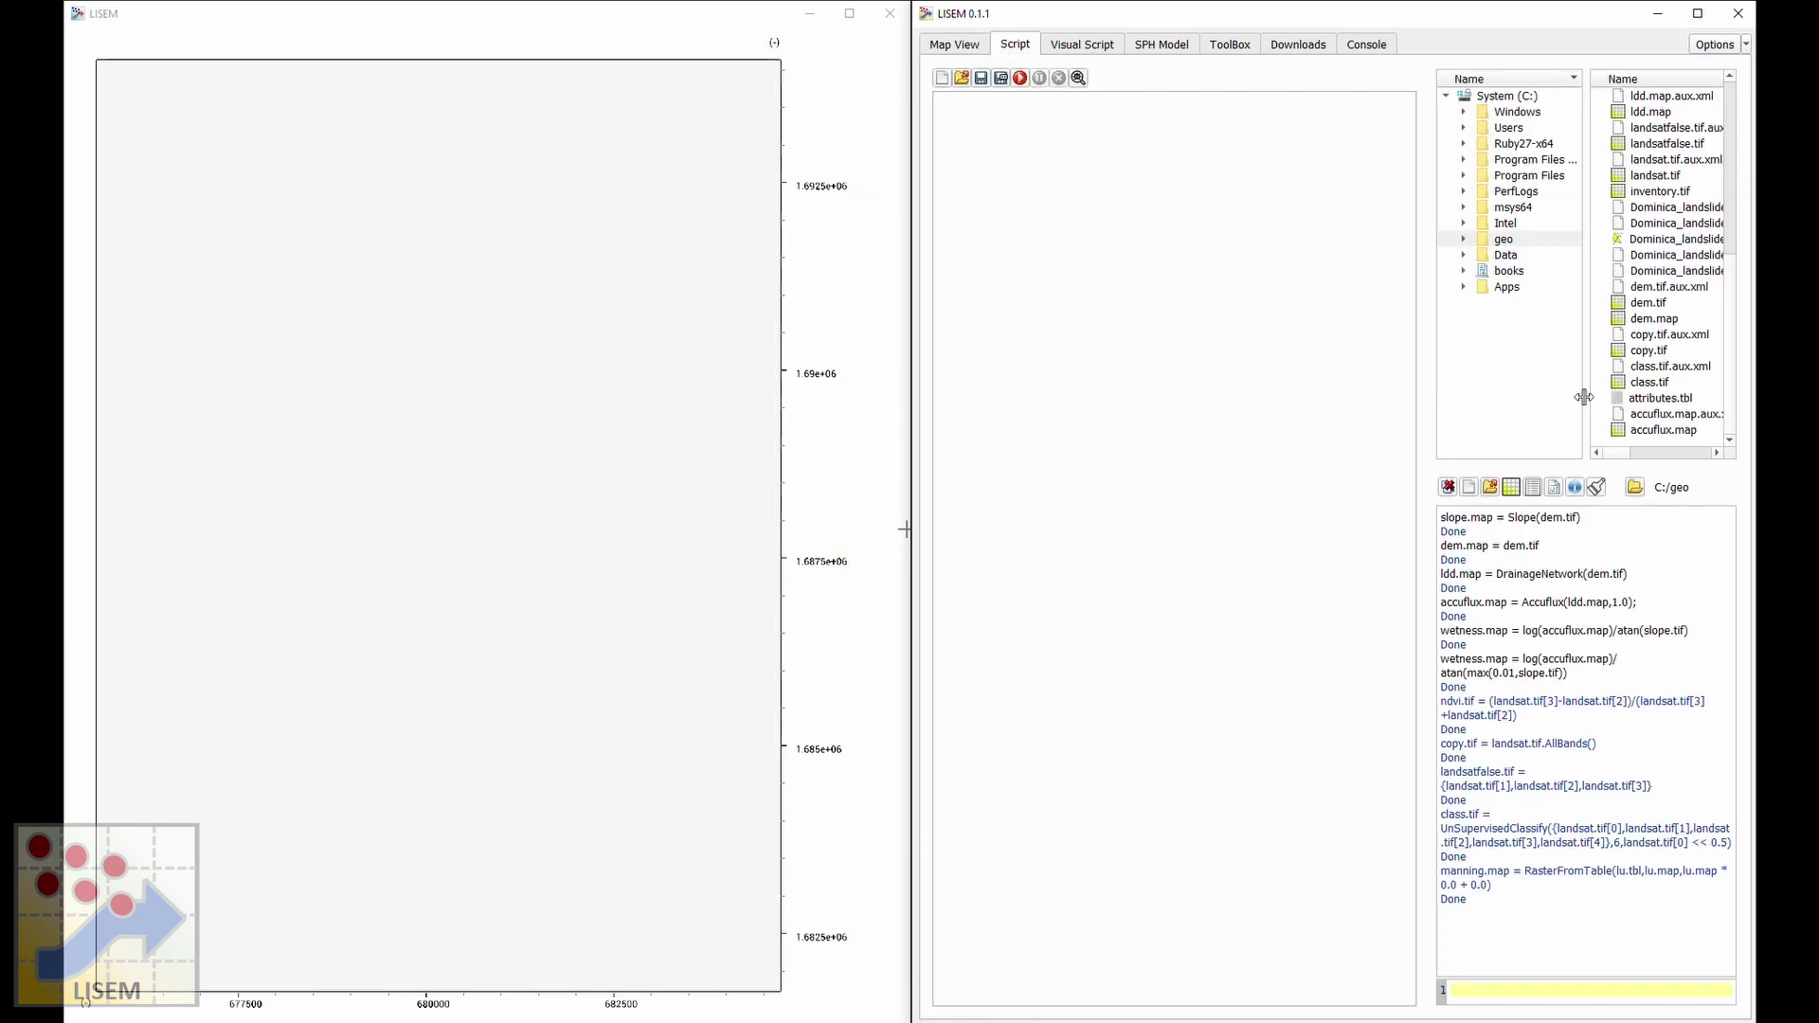
pyautogui.doubleClick(1625, 321)
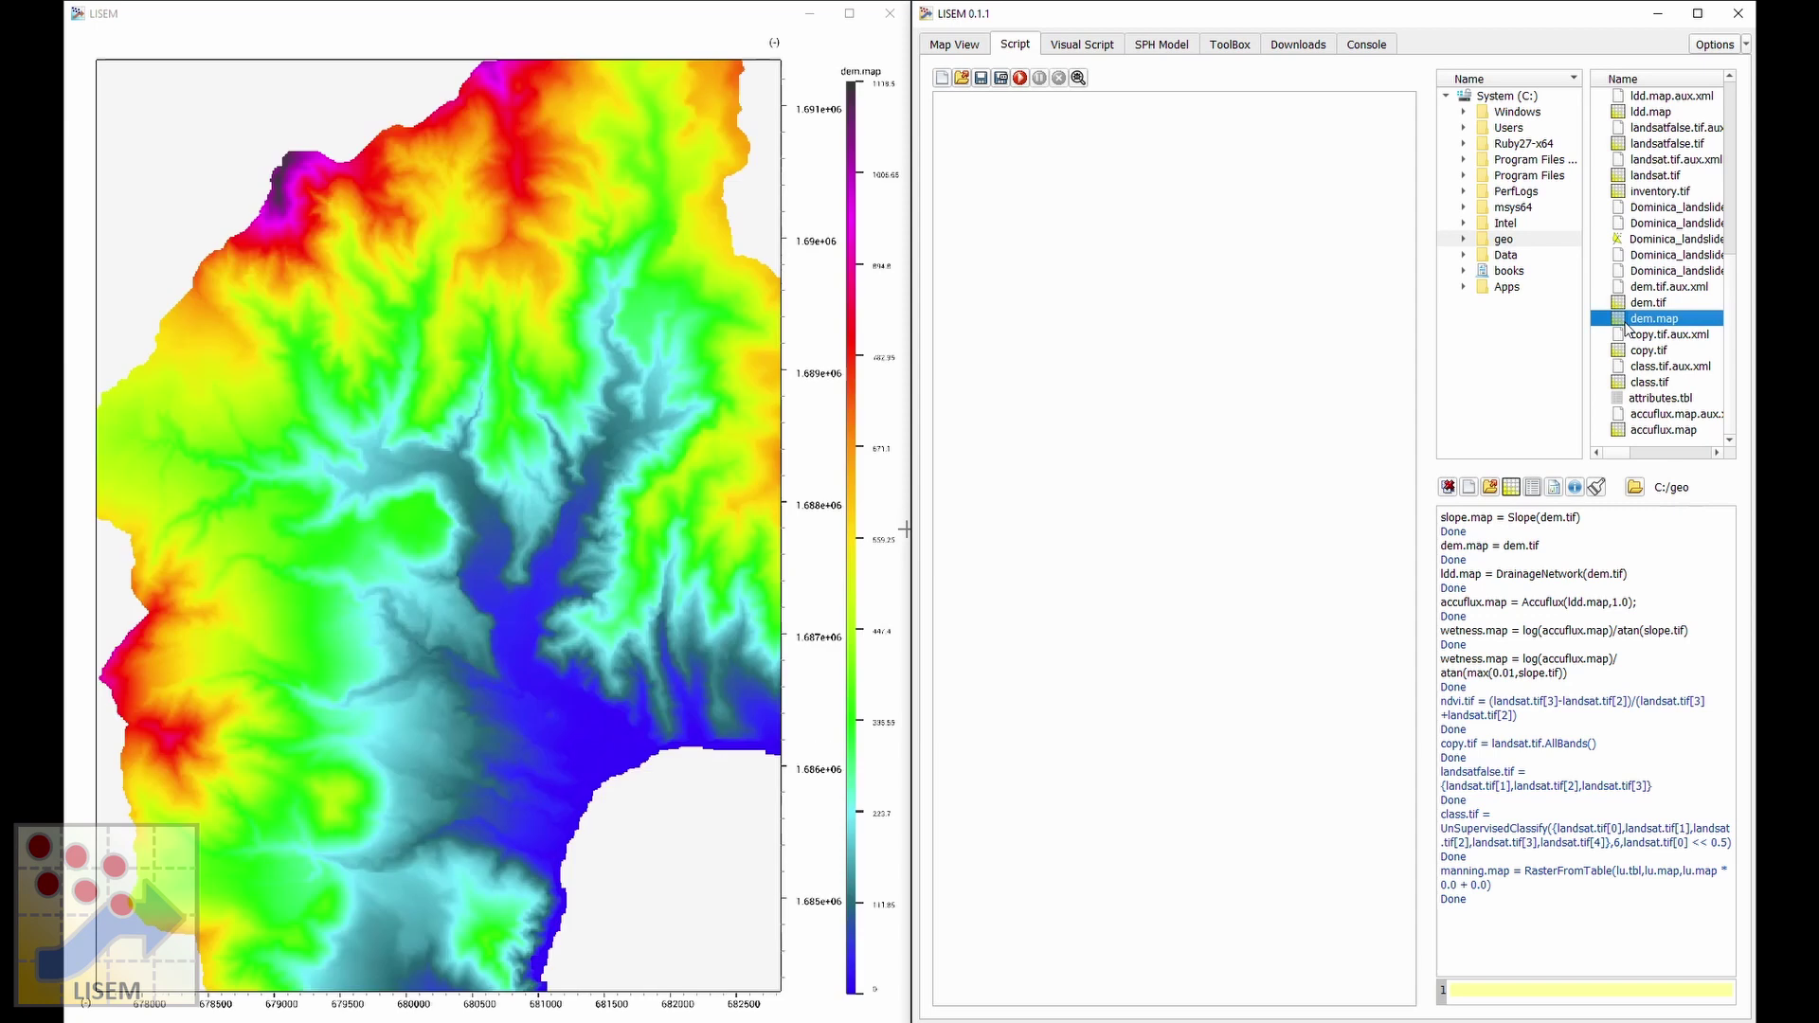
# Add hillshading to dem.map and load the Dominica landslide shapefile from the file browser.
pyautogui.click(958, 45)
pyautogui.click(1666, 125)
pyautogui.click(1015, 44)
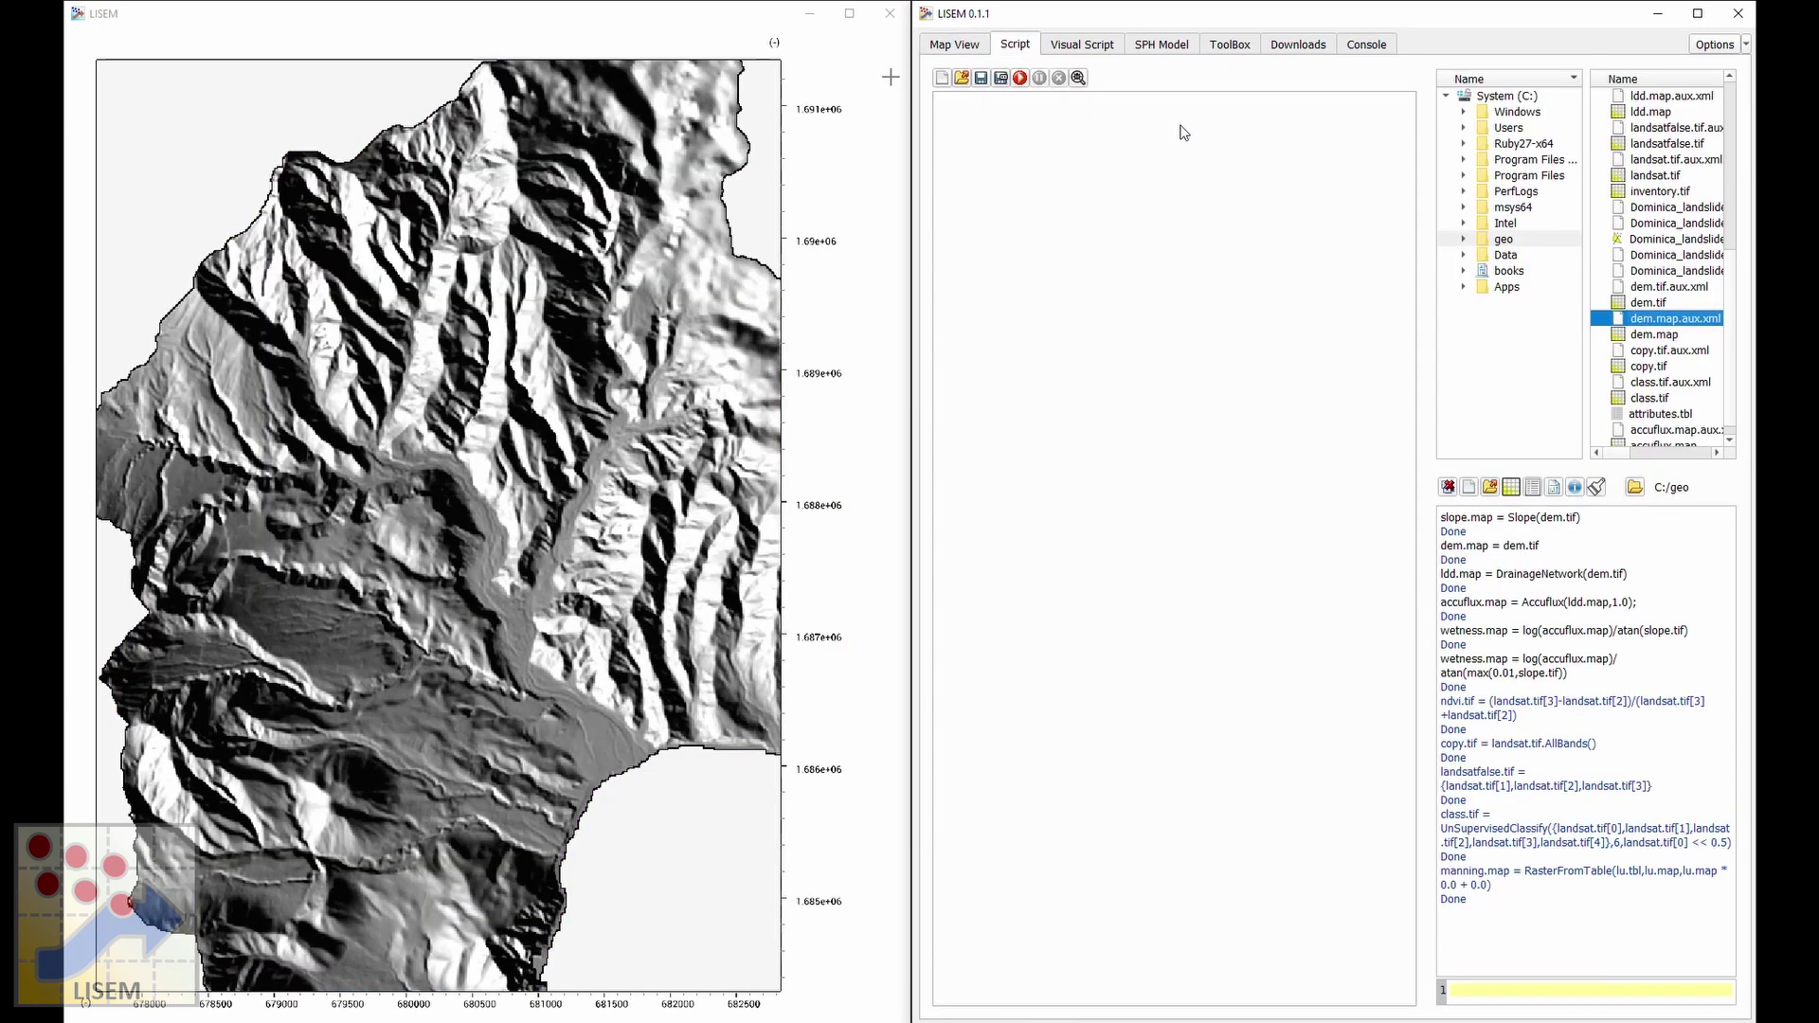
pyautogui.click(1678, 242)
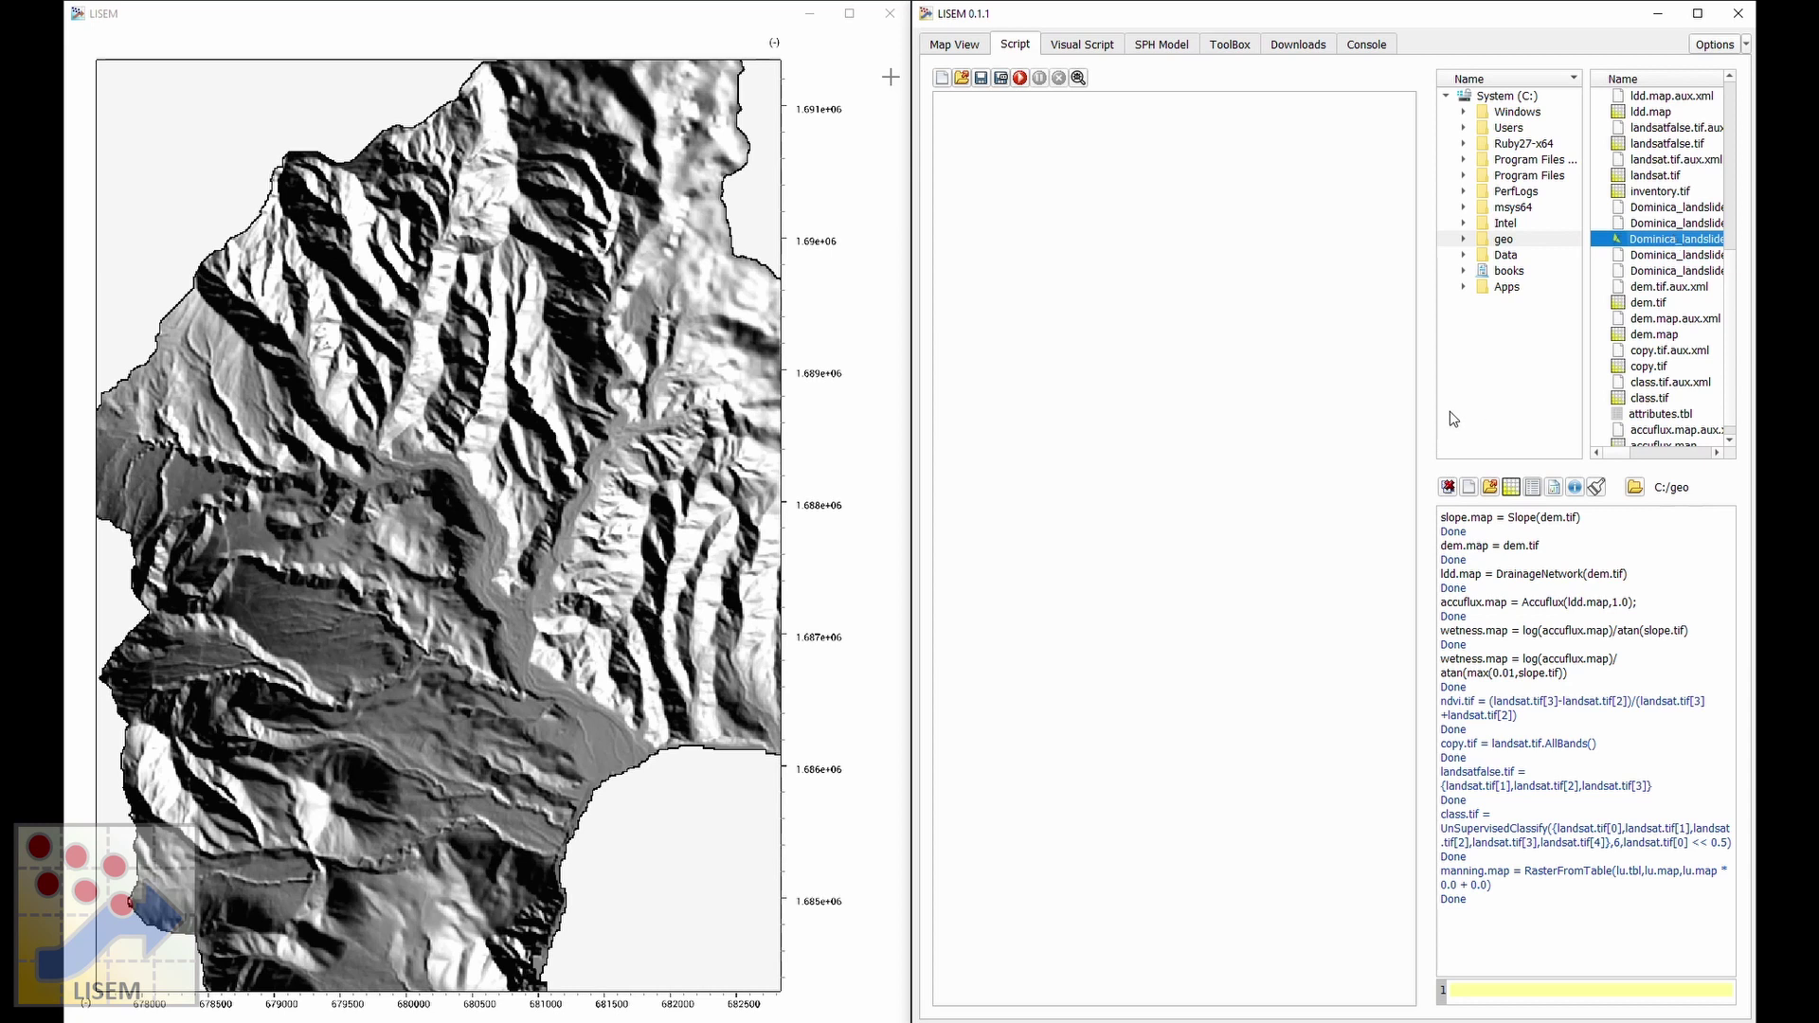
pyautogui.moveTo(1428, 414); pyautogui.dragTo(1253, 414)
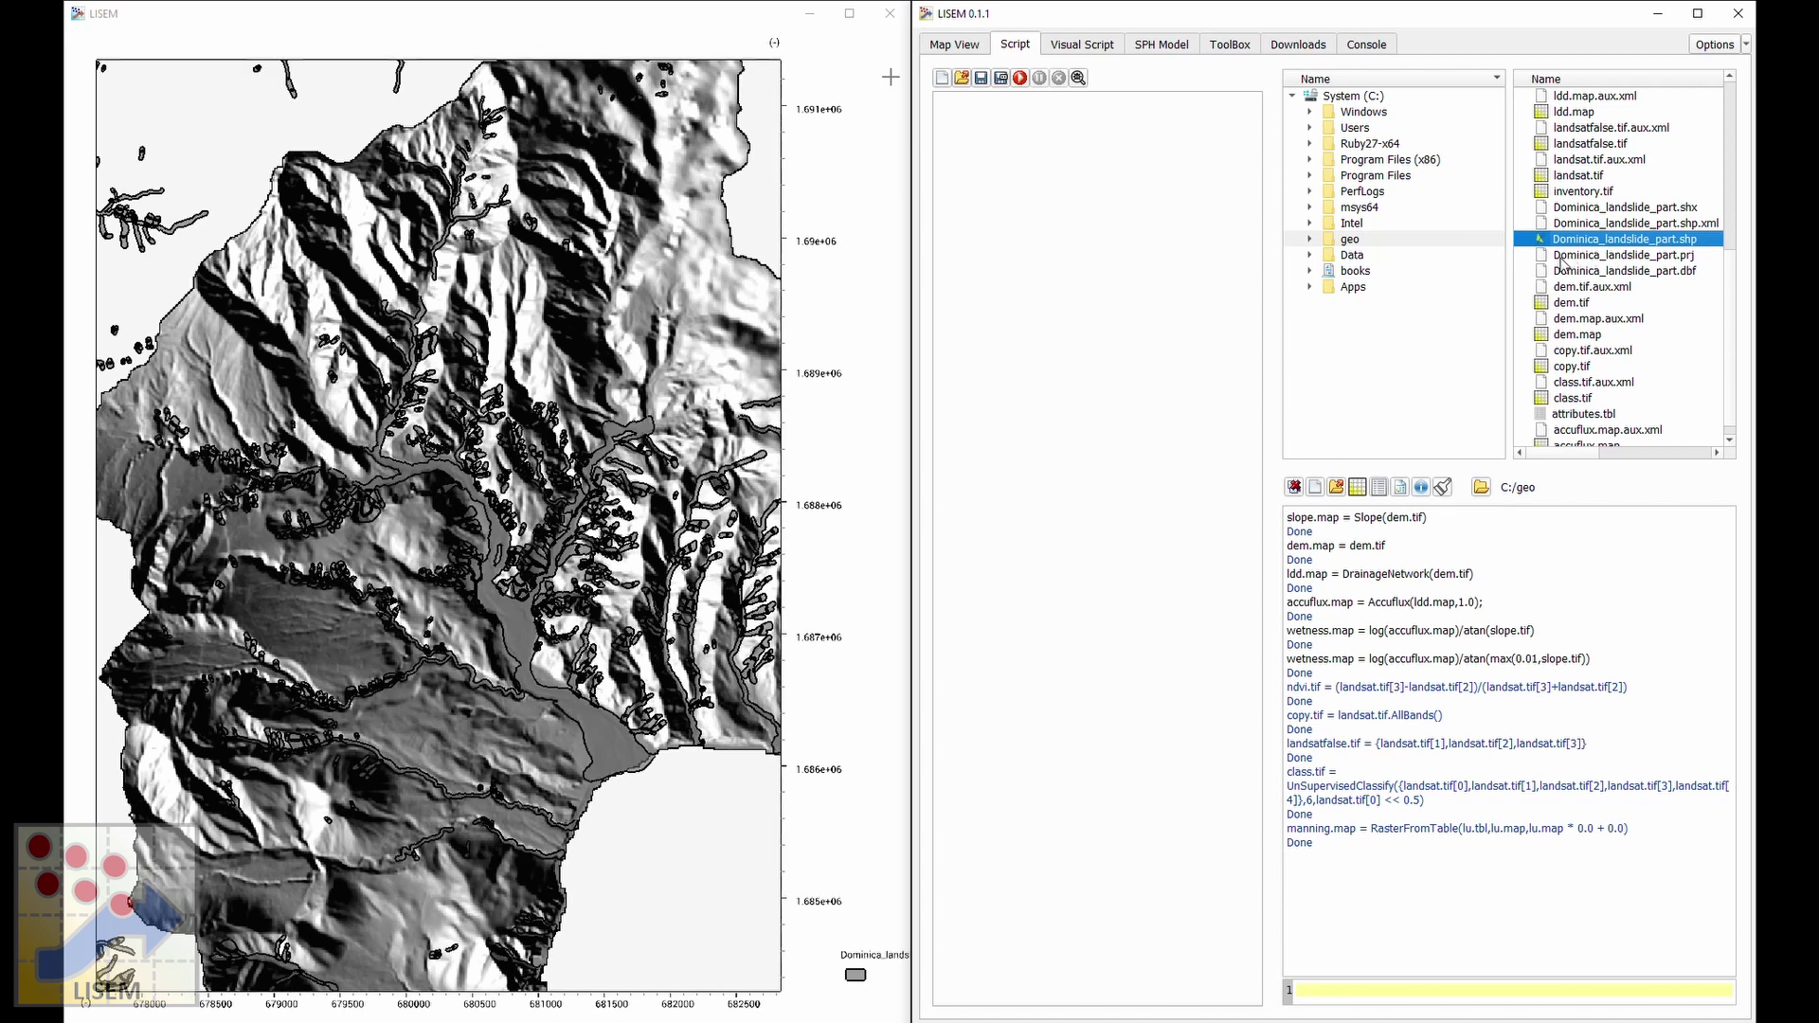
pyautogui.moveTo(1281, 317); pyautogui.dragTo(1384, 312)
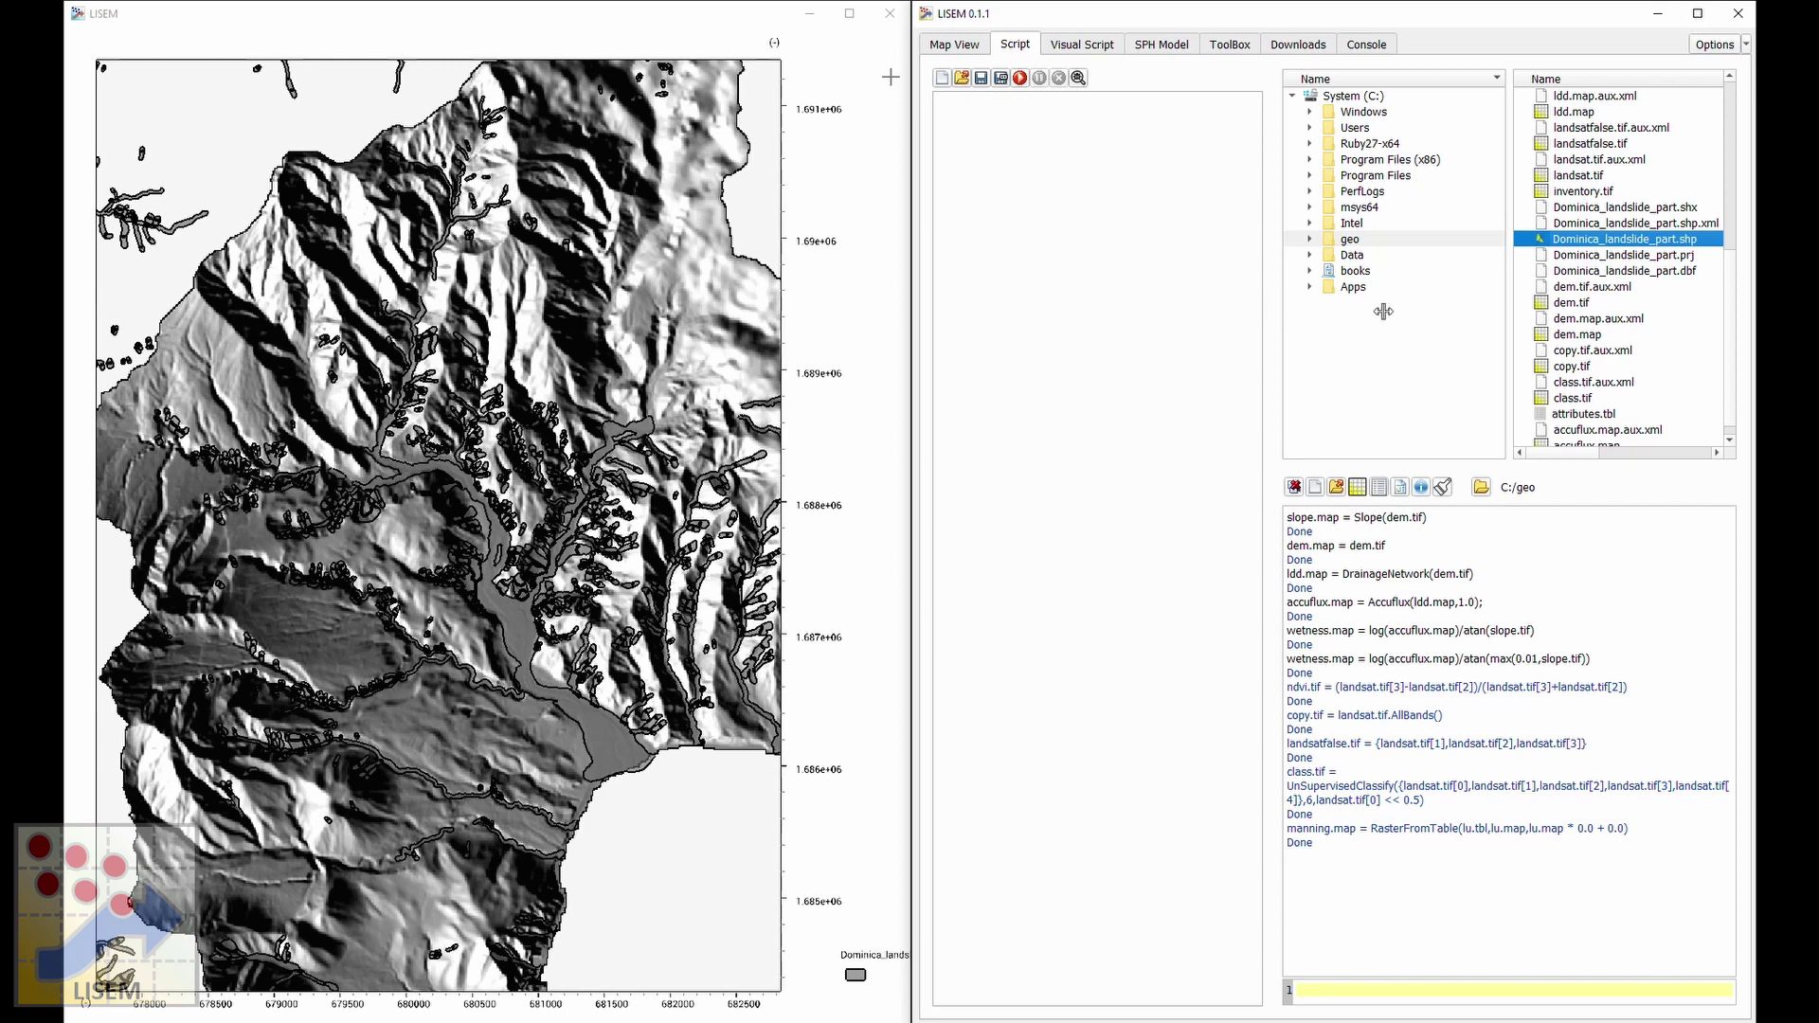
# Zoom the map into the valley holding the landslide polygons and bring back the layer list.
pyautogui.click(660, 328)
pyautogui.scroll(-2, 660, 364)
pyautogui.scroll(5, 661, 364)
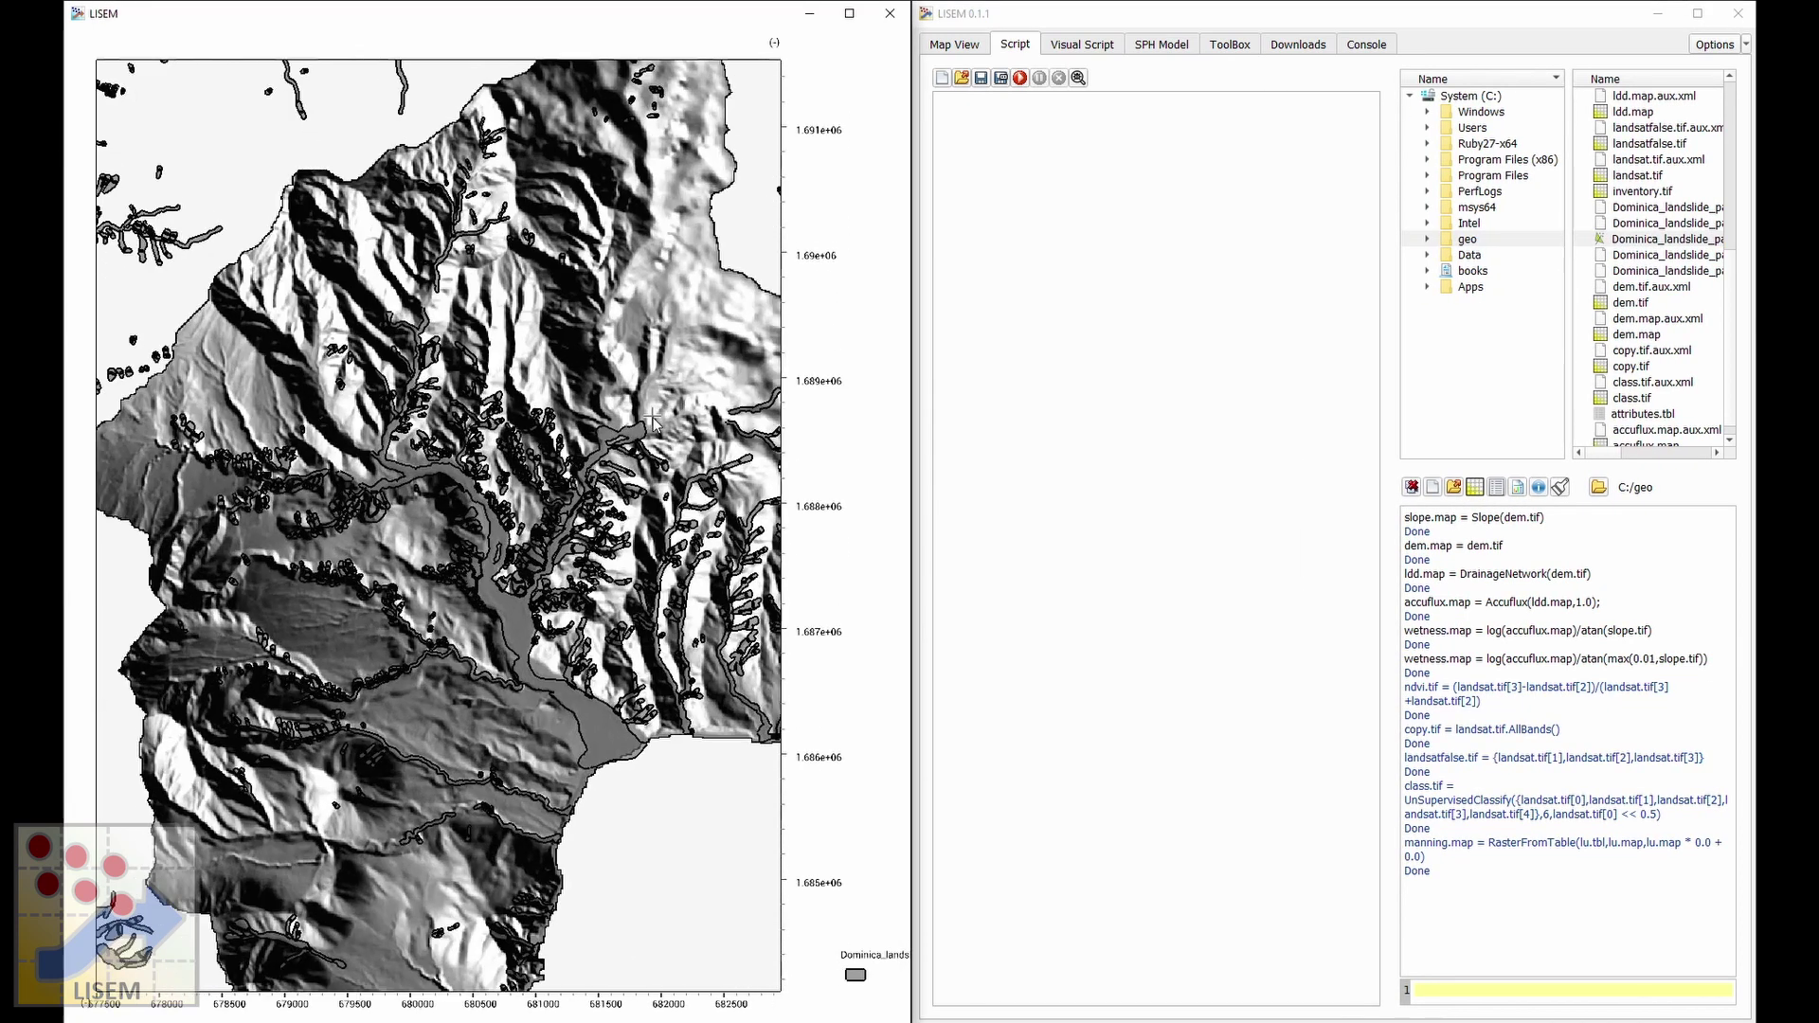
pyautogui.scroll(-4, 641, 402)
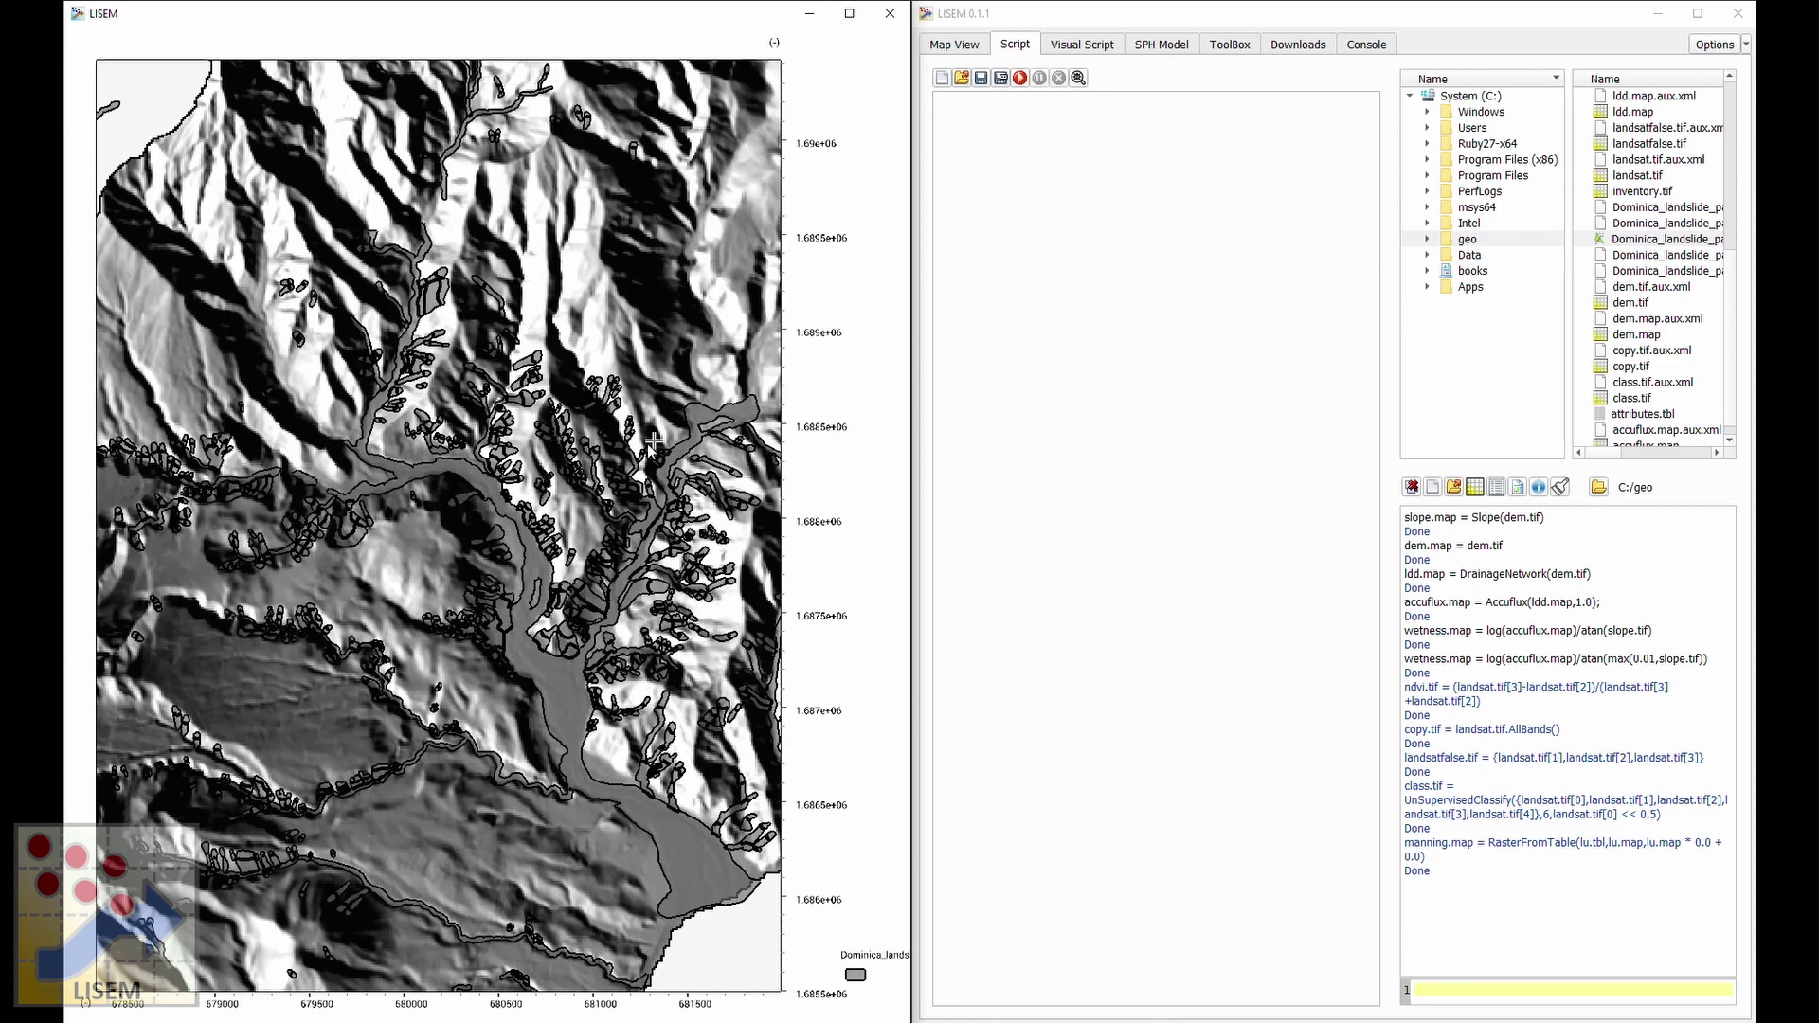
pyautogui.scroll(3, 539, 551)
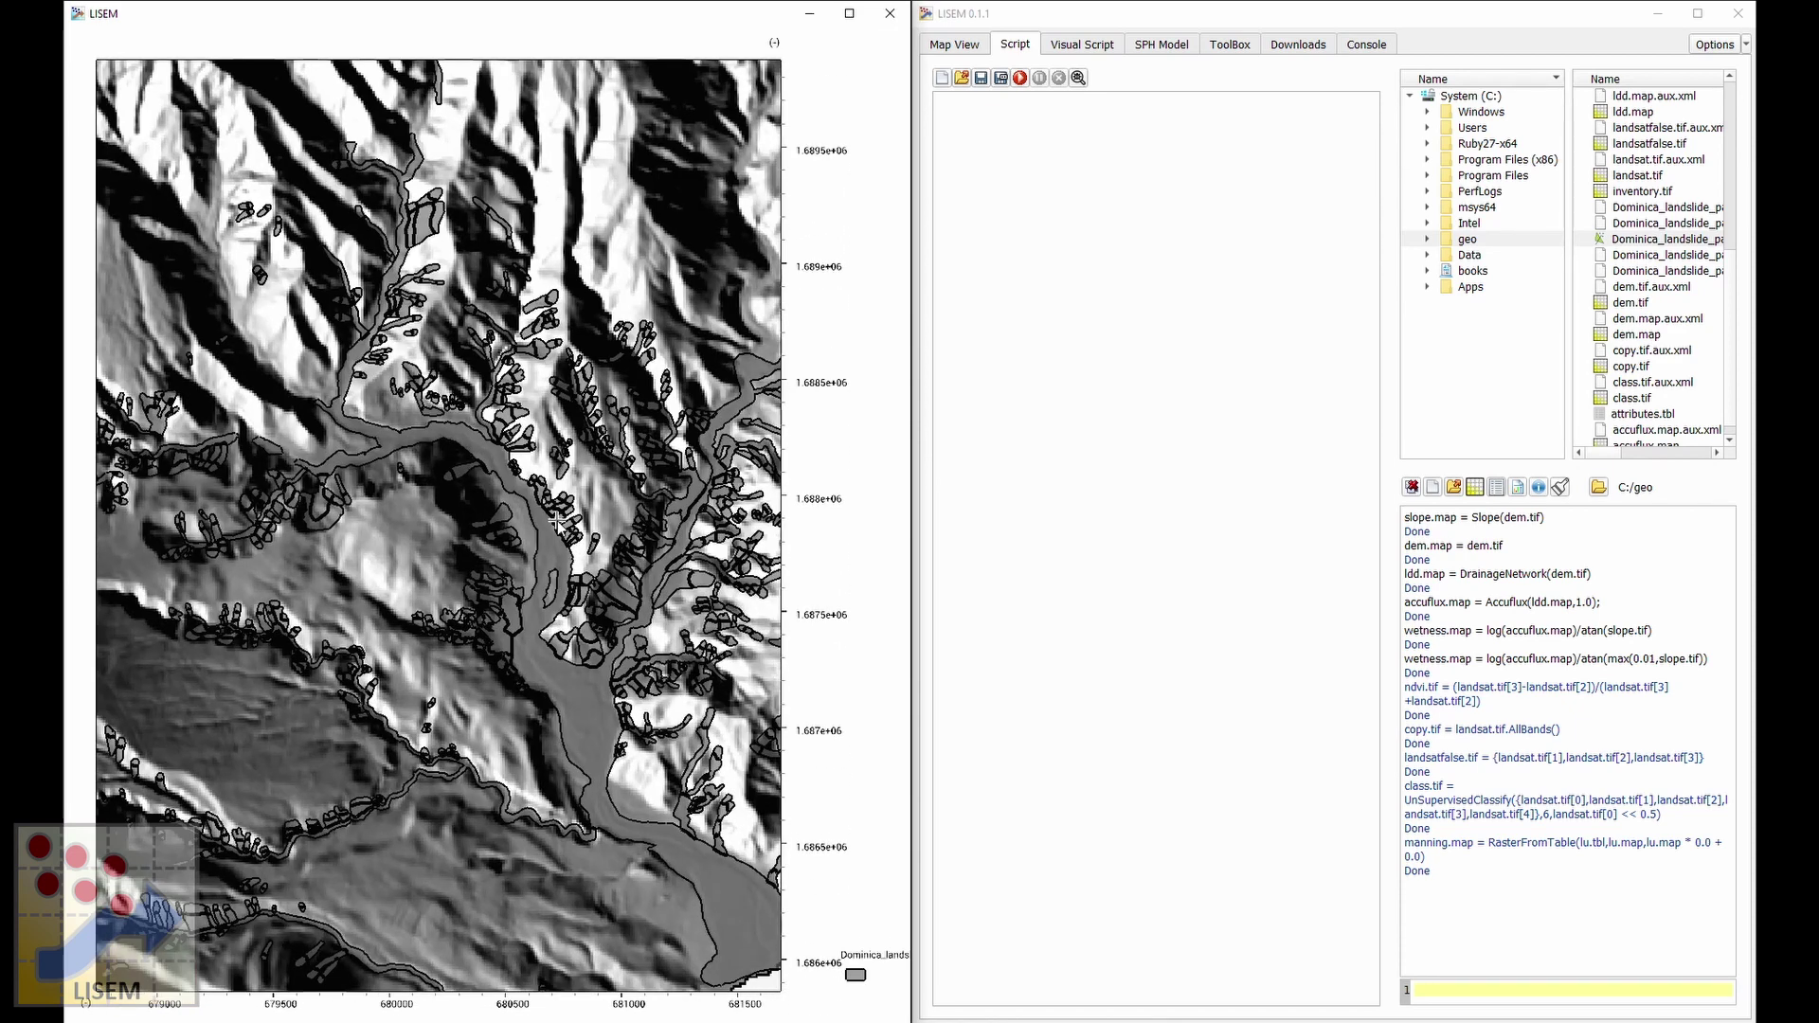
pyautogui.scroll(1, 558, 521)
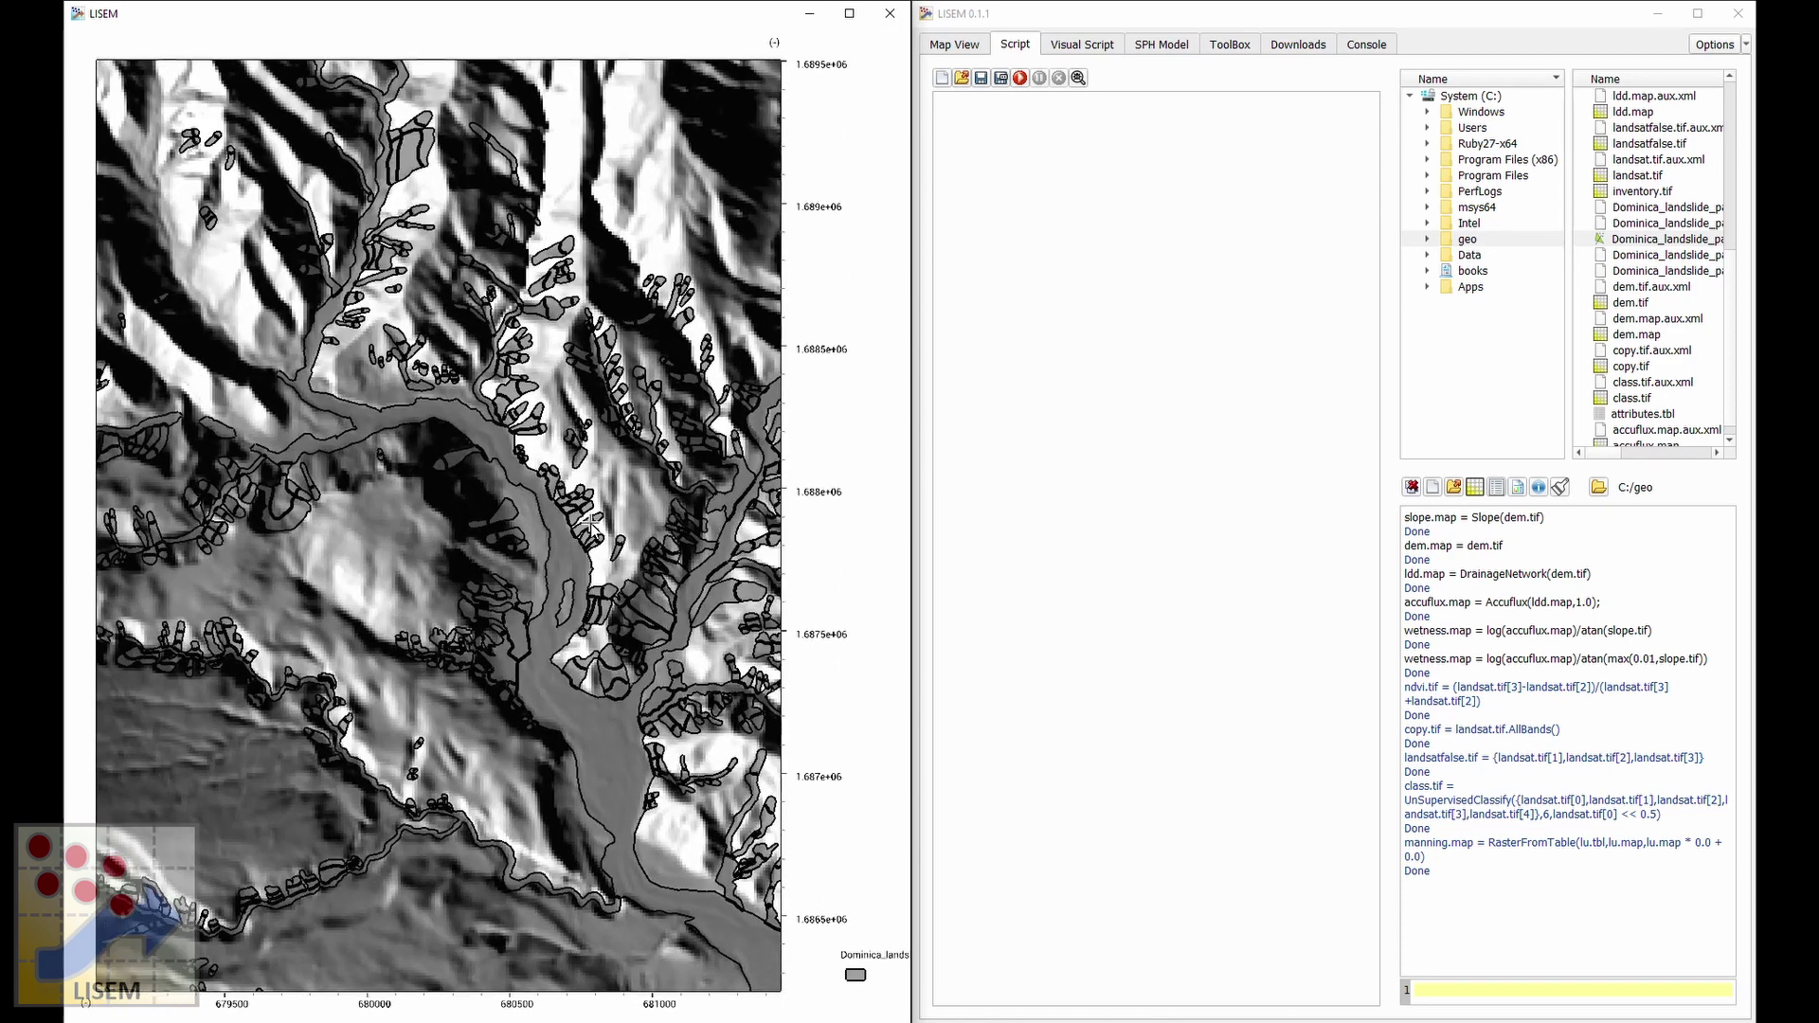
pyautogui.click(957, 53)
# Style the landslide shapefile with a red polygon outline at the thinnest line width.
pyautogui.rightClick(1144, 158)
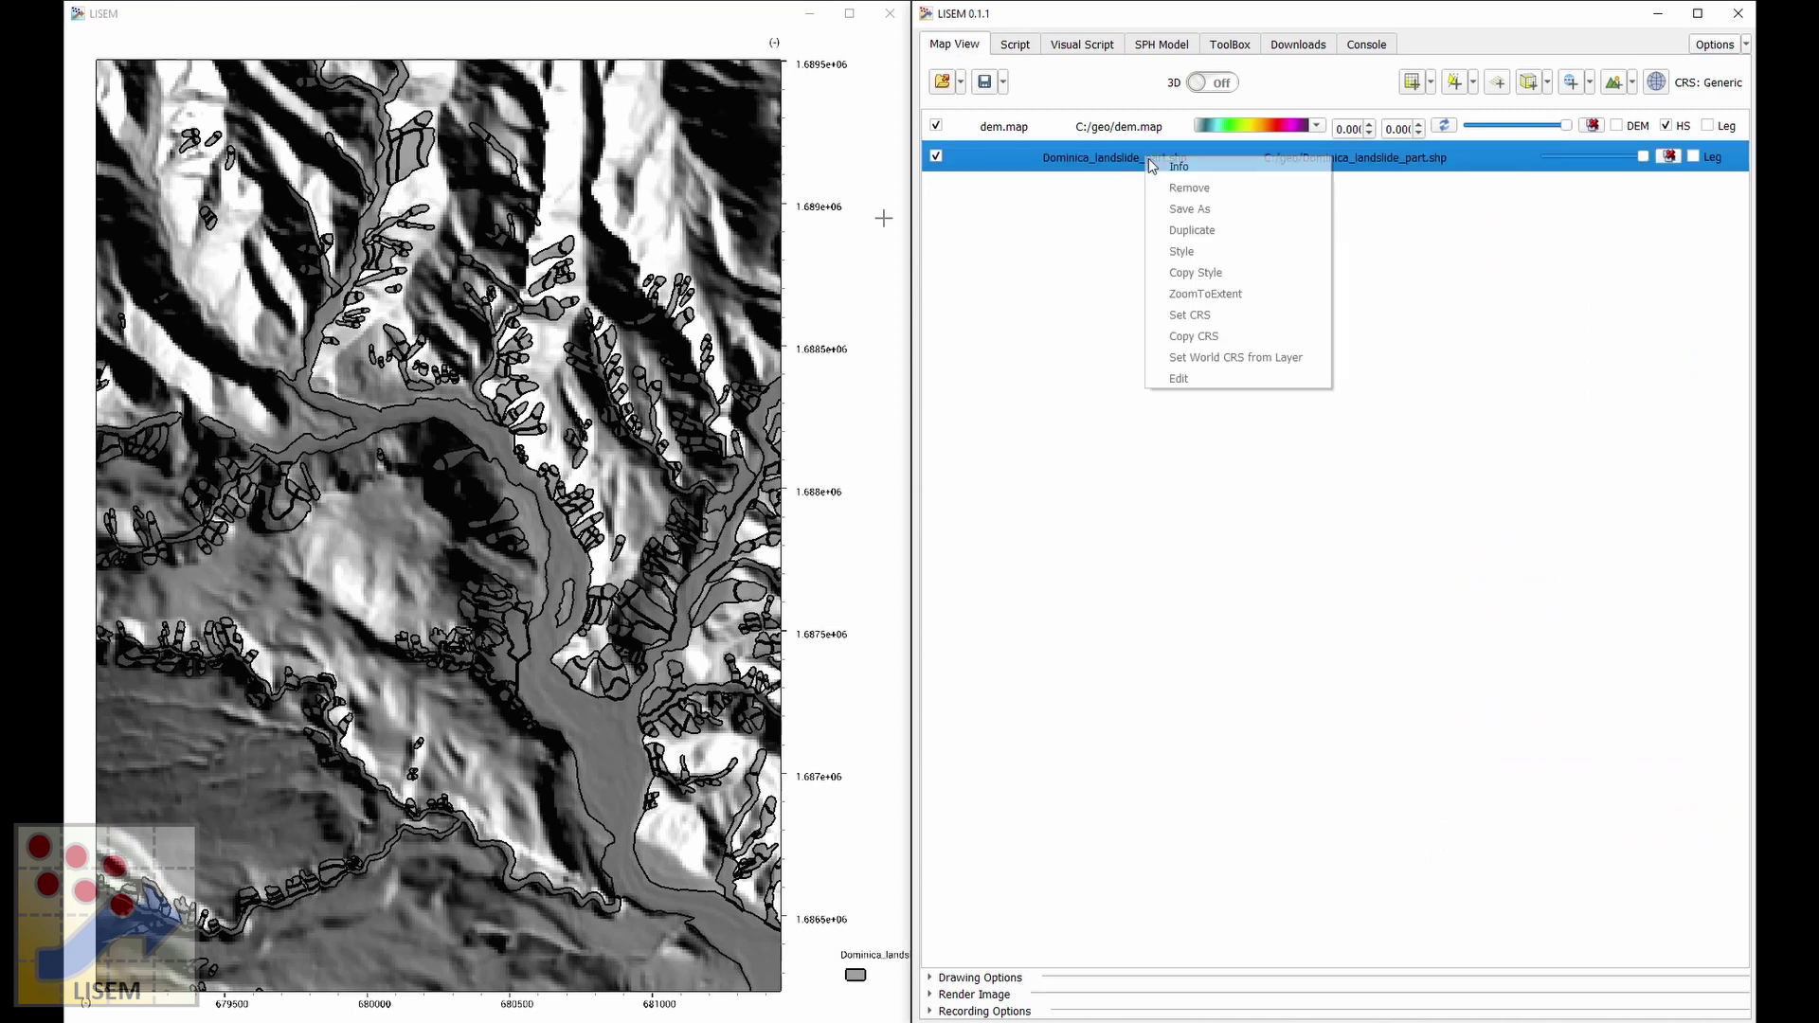
pyautogui.click(1216, 257)
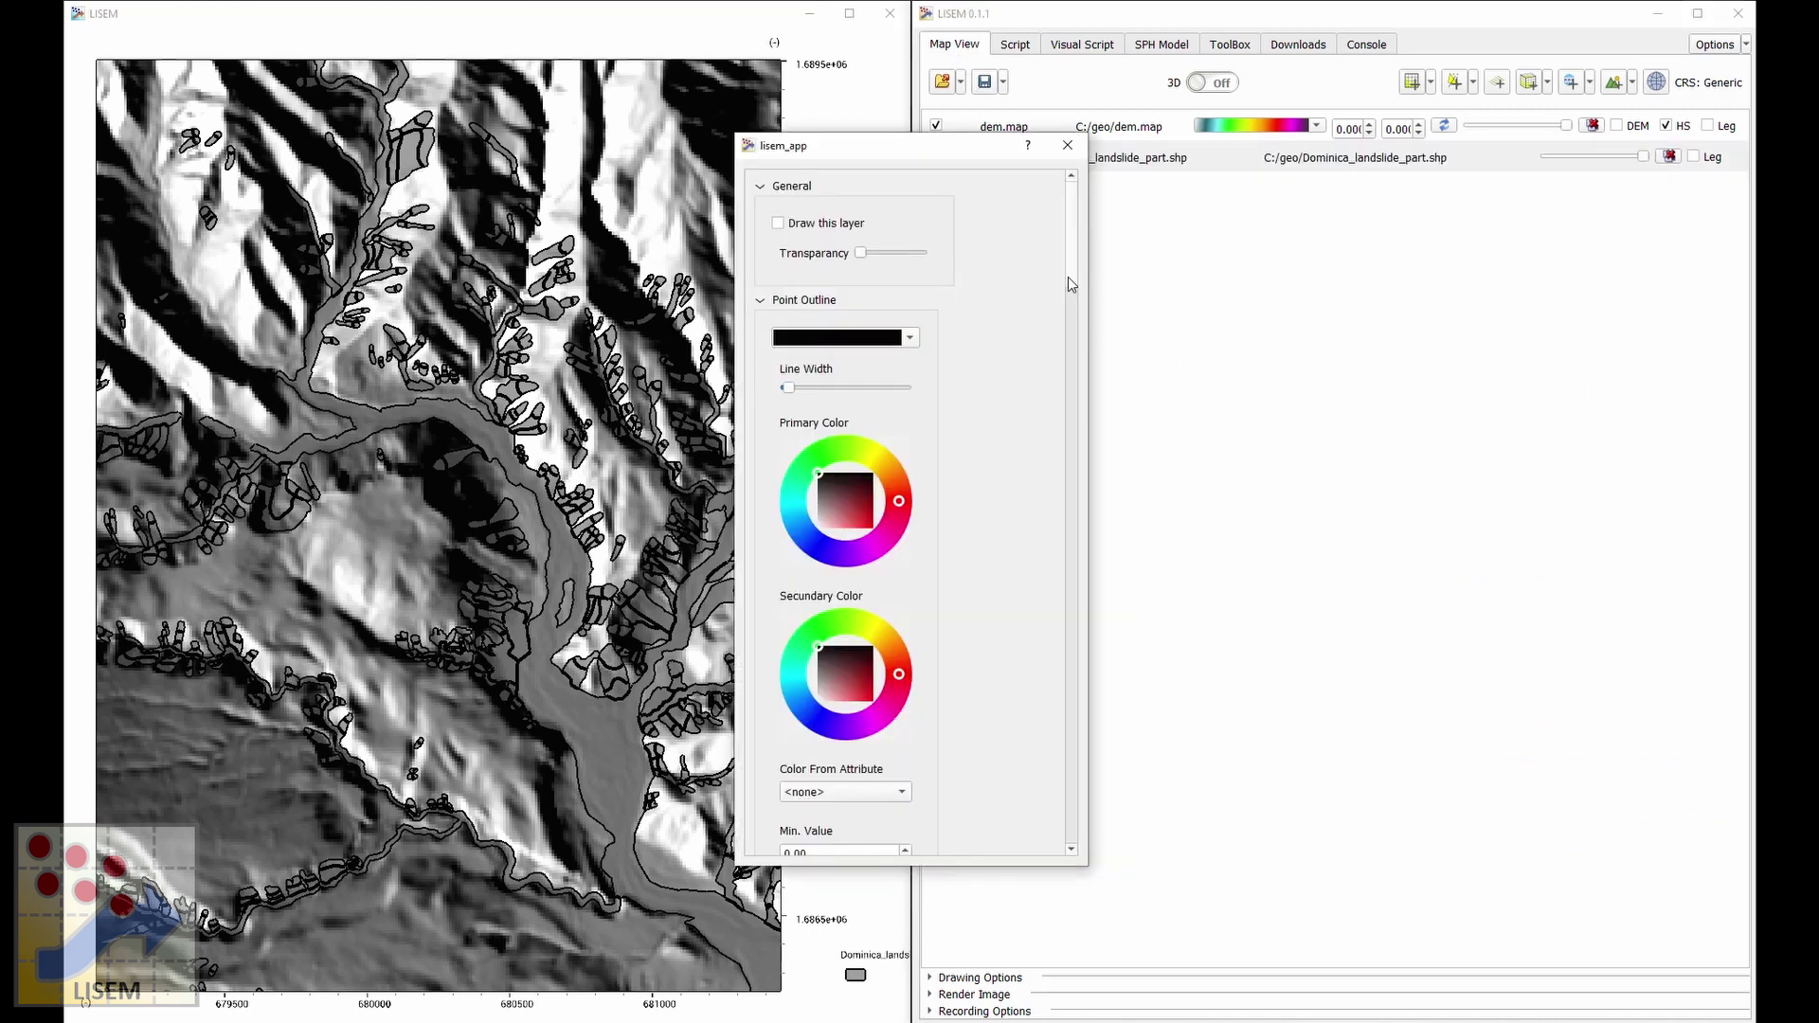
pyautogui.moveTo(1067, 277); pyautogui.dragTo(1077, 666)
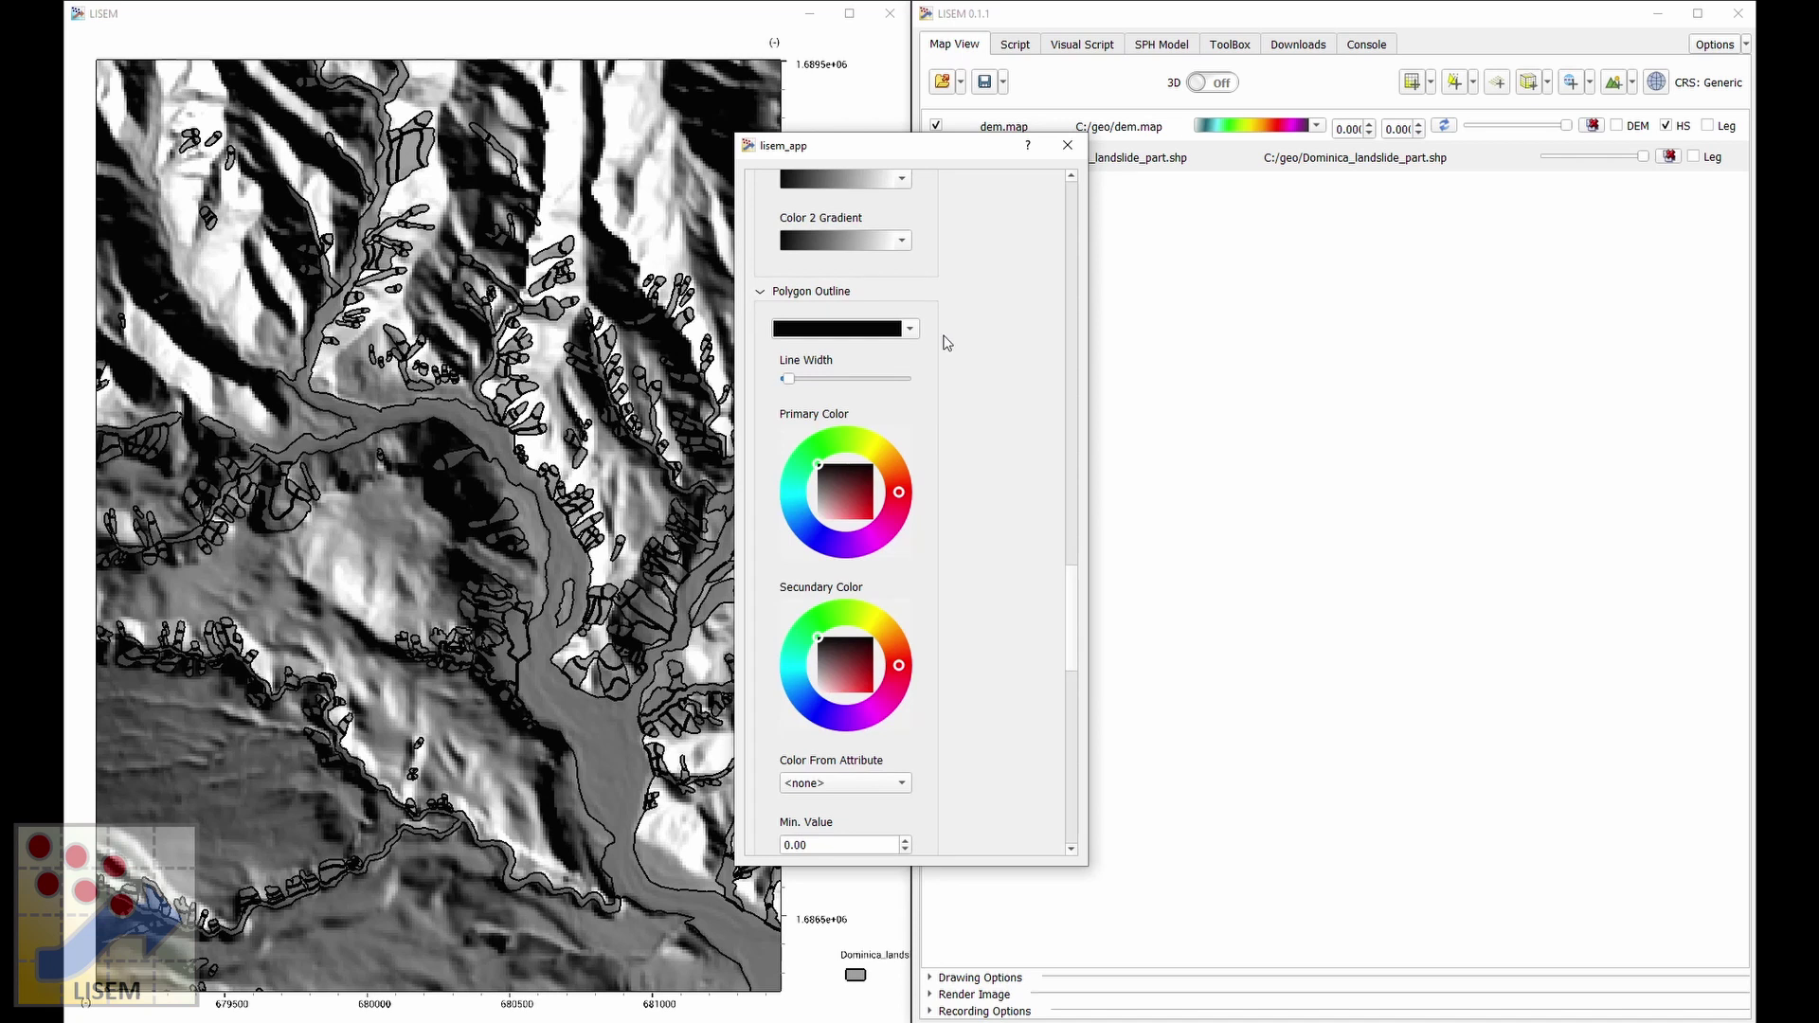
pyautogui.click(909, 330)
pyautogui.click(844, 365)
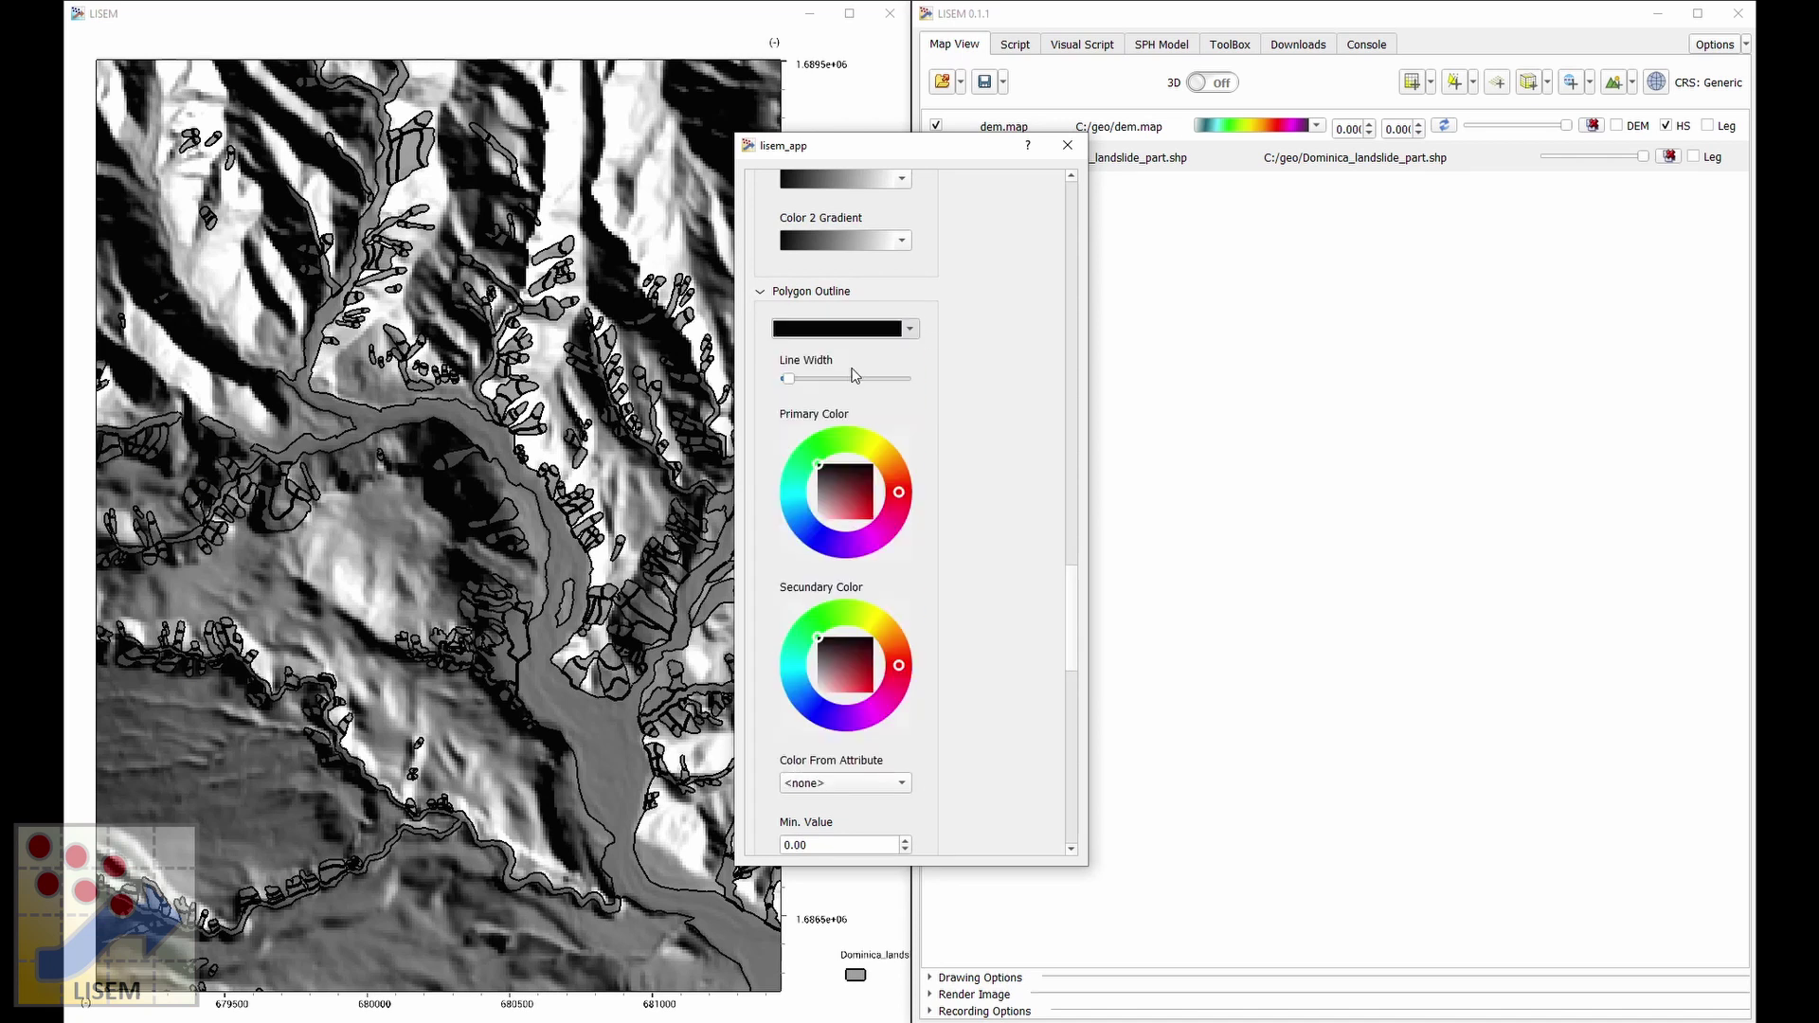
pyautogui.click(789, 382)
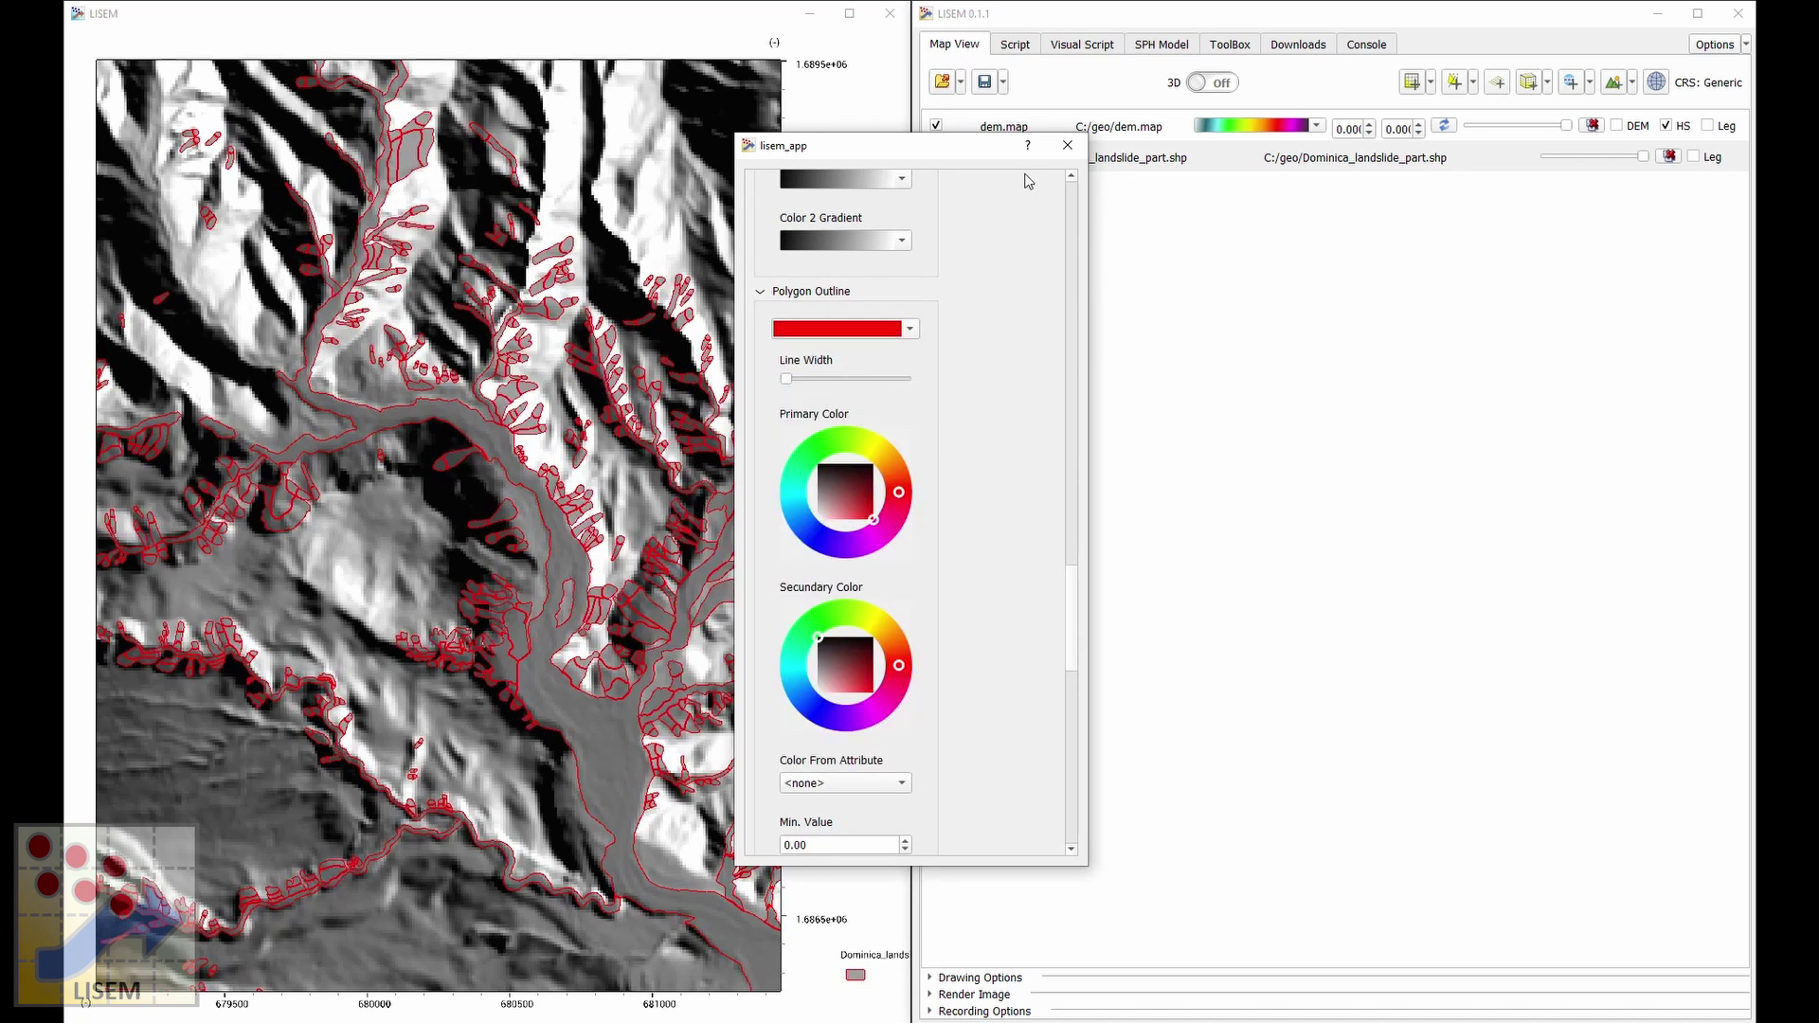
pyautogui.click(1066, 146)
pyautogui.scroll(-5, 566, 531)
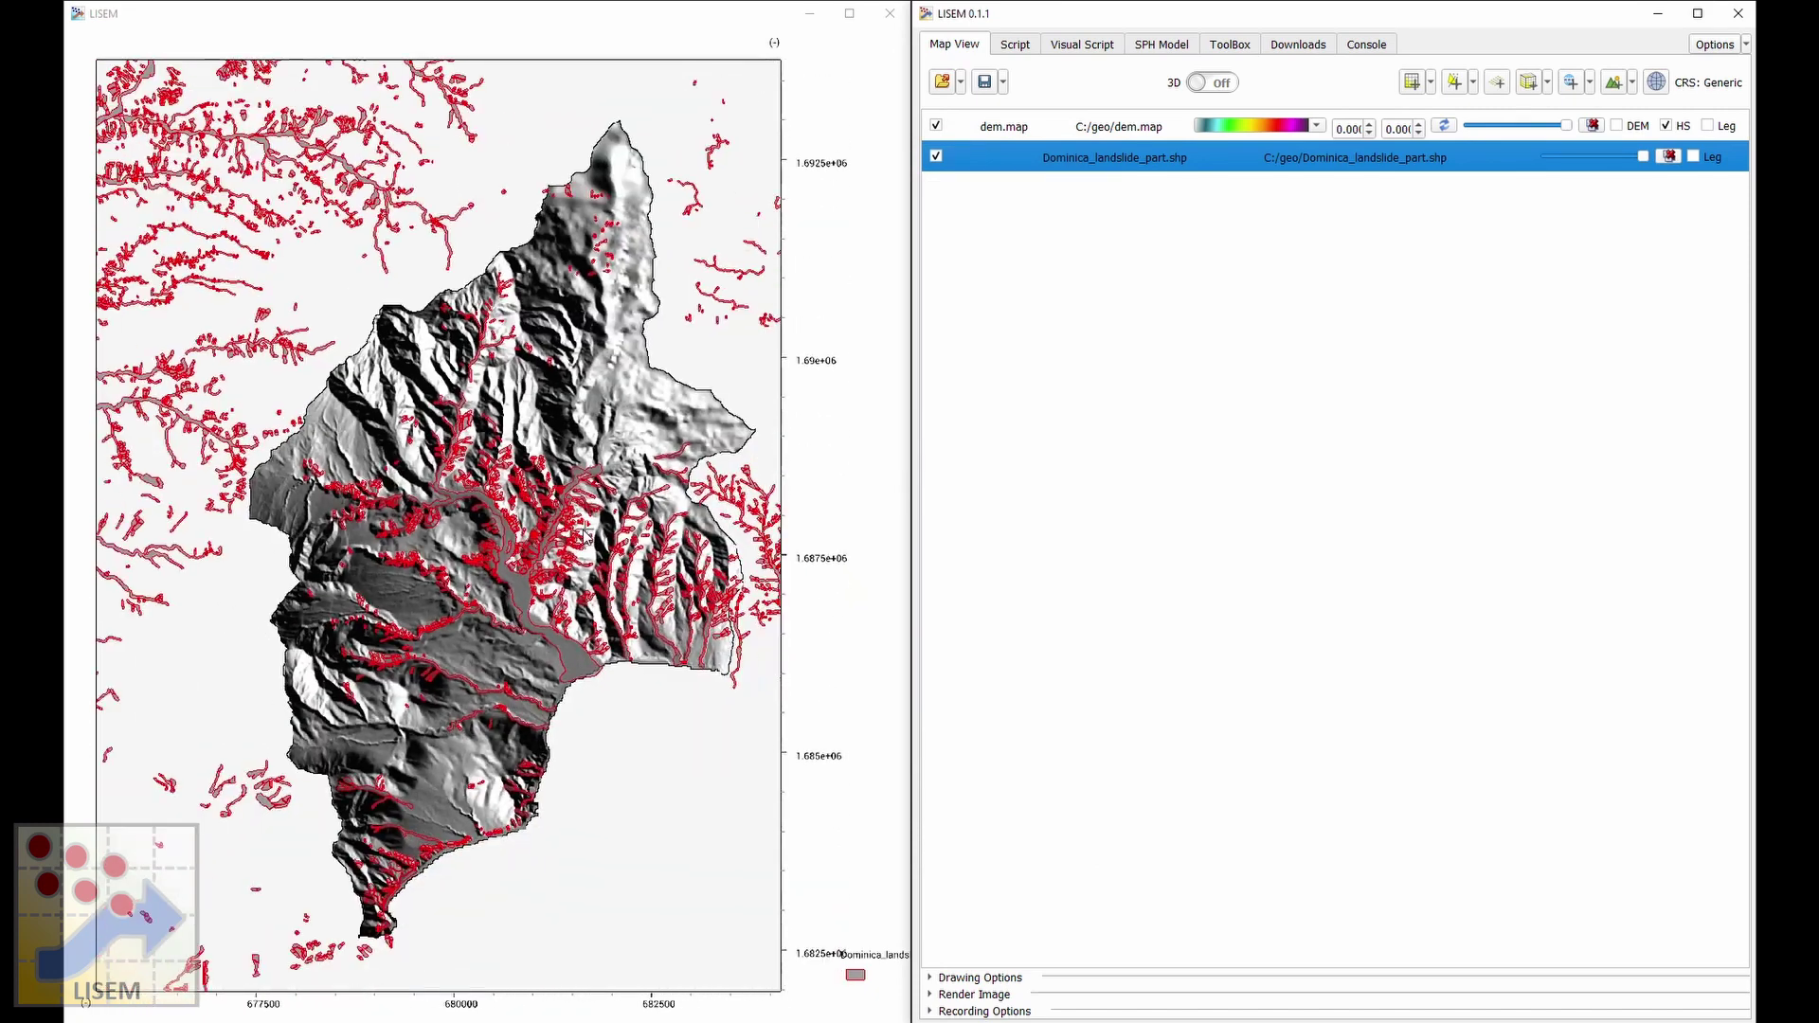
pyautogui.scroll(3, 563, 521)
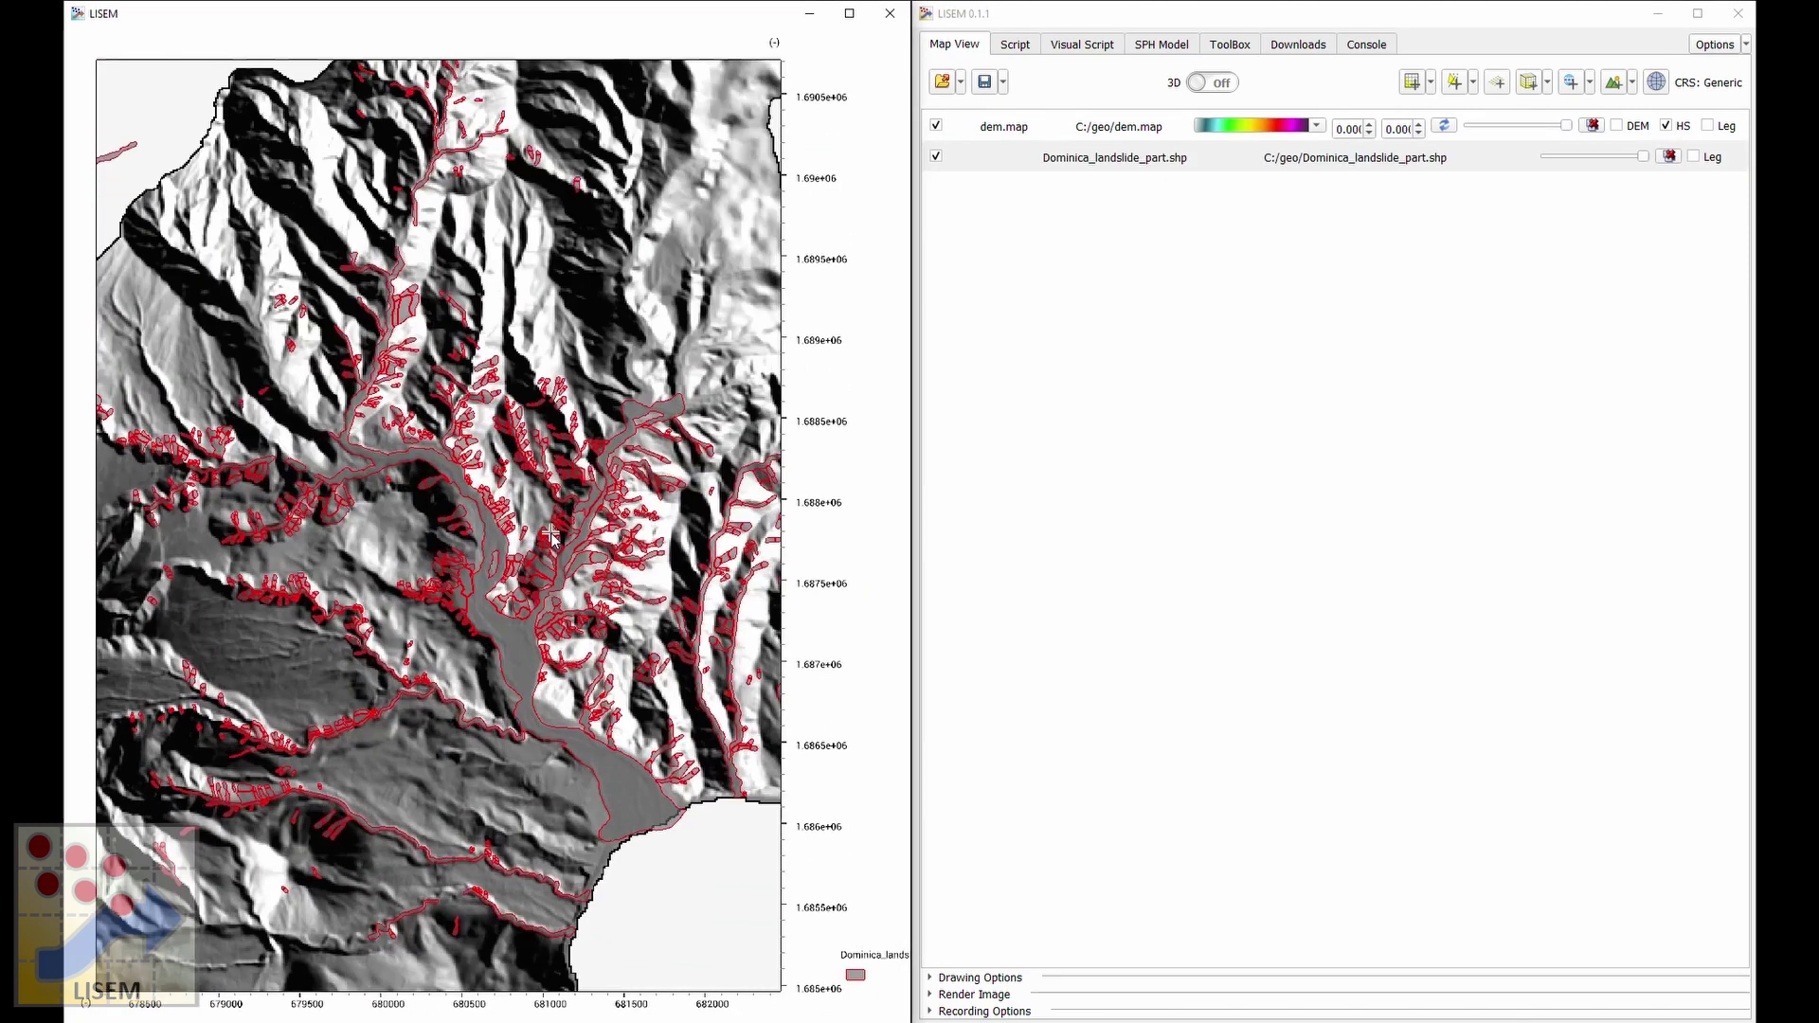
pyautogui.scroll(3, 548, 533)
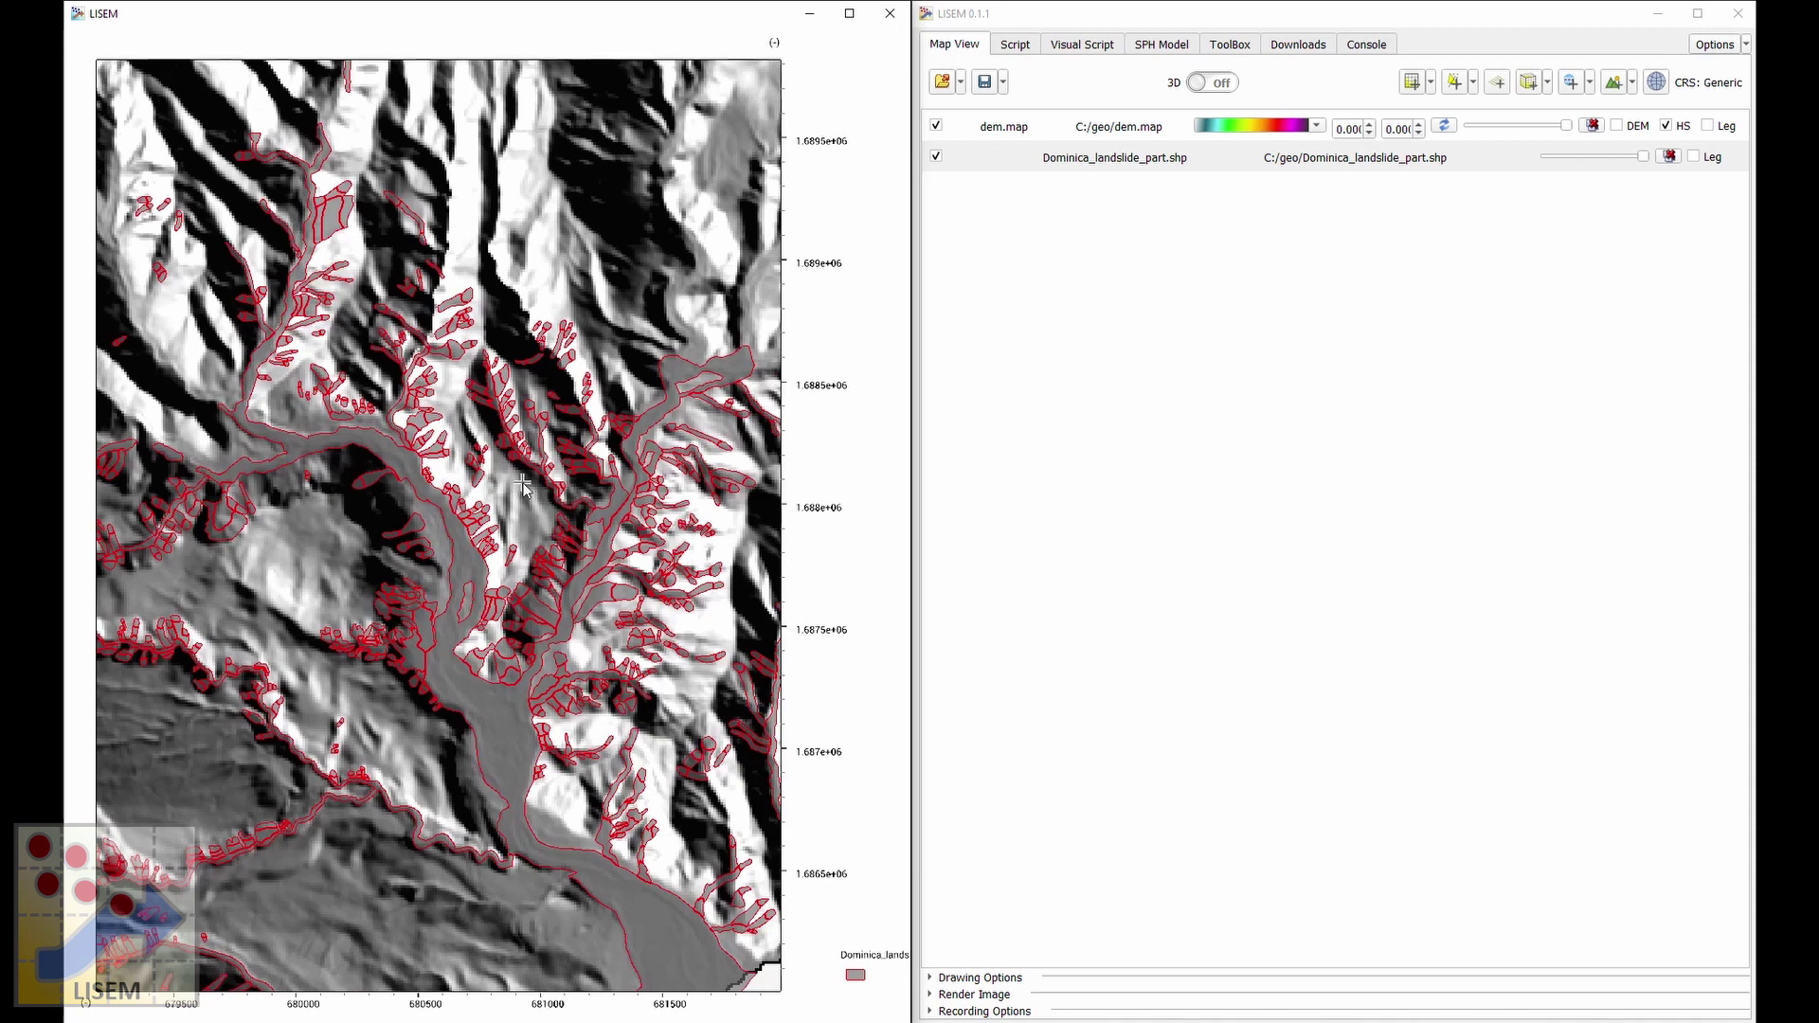
# Paste the GetLayer(0).GetAttributeTable() command and prefix it with 'attributes.tbl ='.
pyautogui.click(1026, 47)
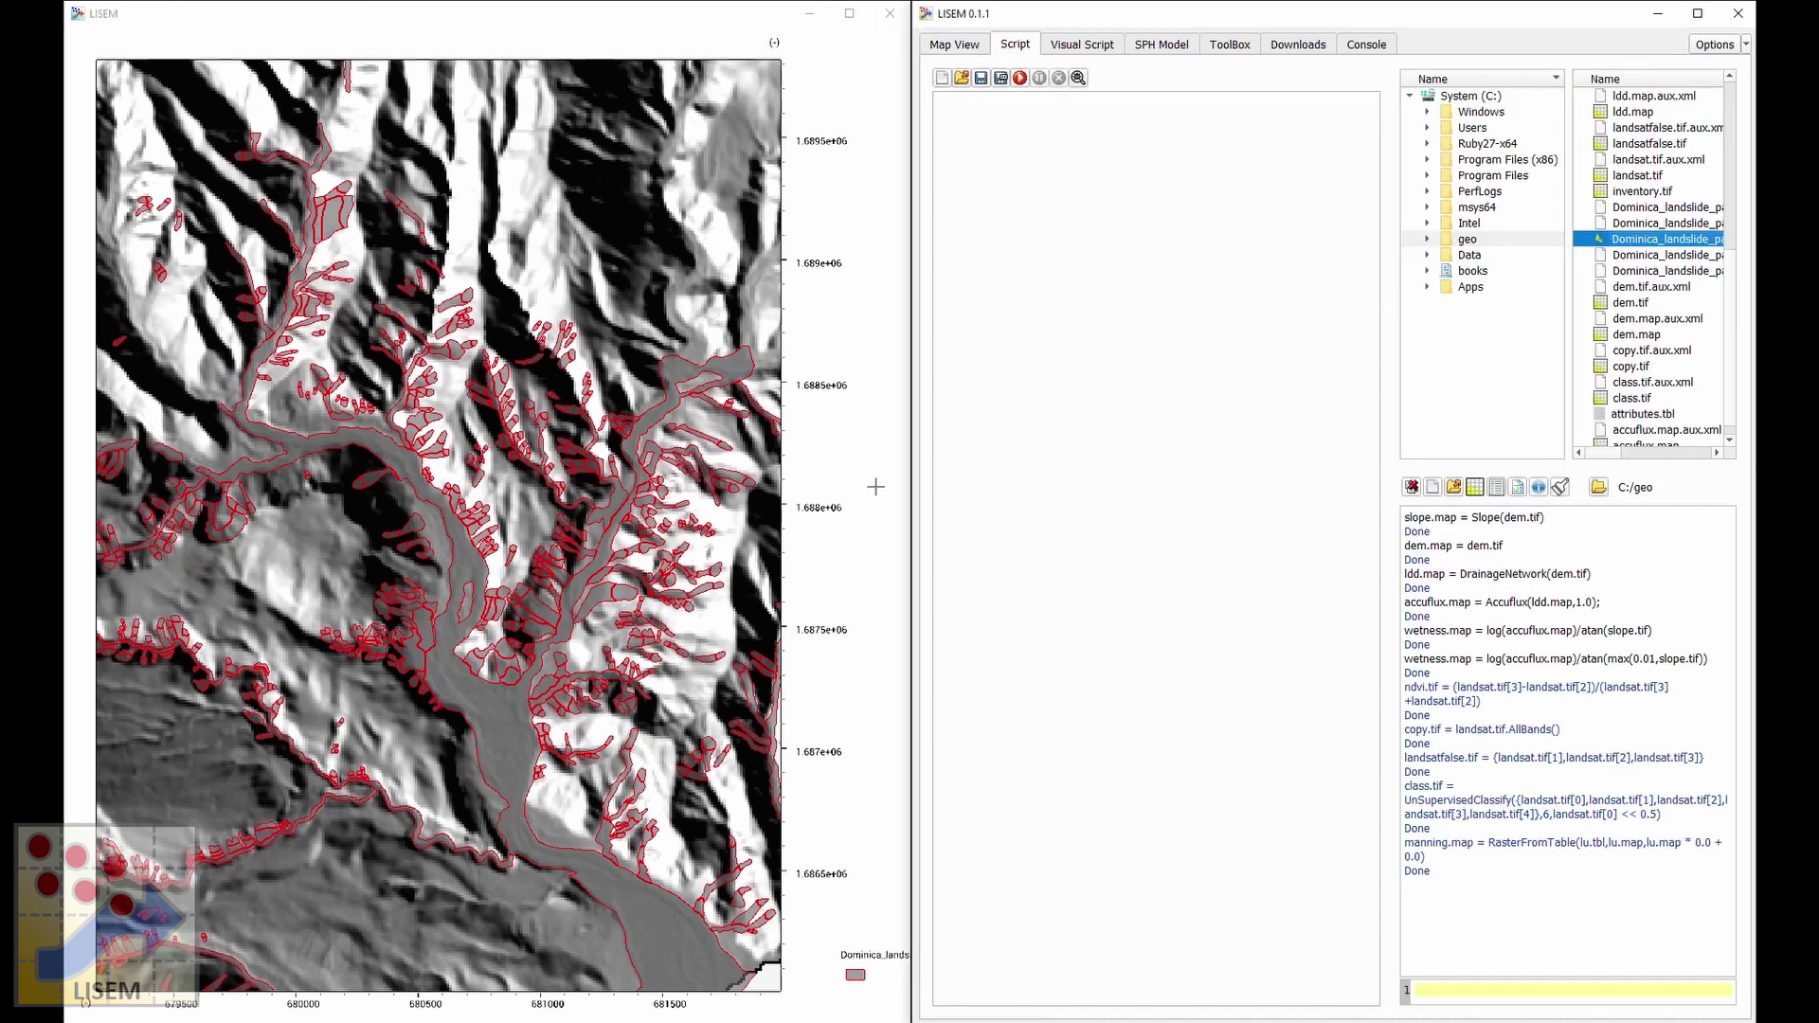
pyautogui.click(875, 487)
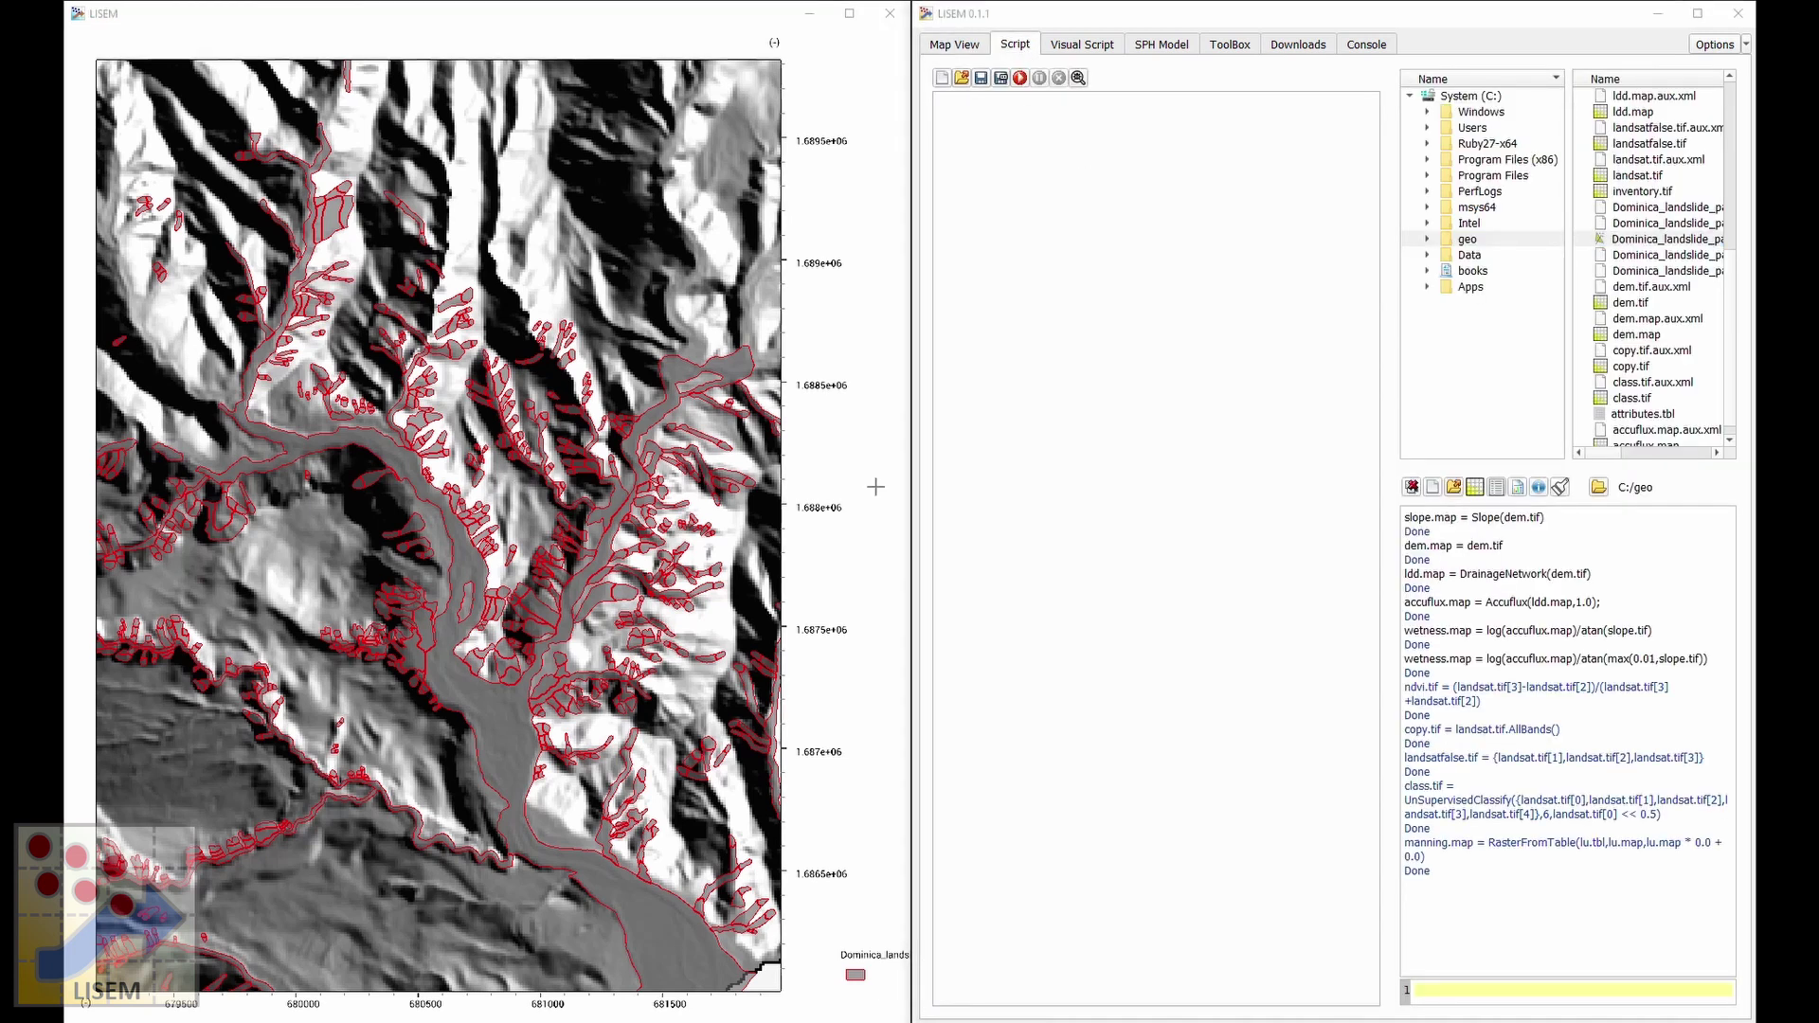
pyautogui.click(1457, 980)
pyautogui.write('Dominica_landslide_part.shp.GetLayer(0).GetAttributeTable()')
pyautogui.press('Home')
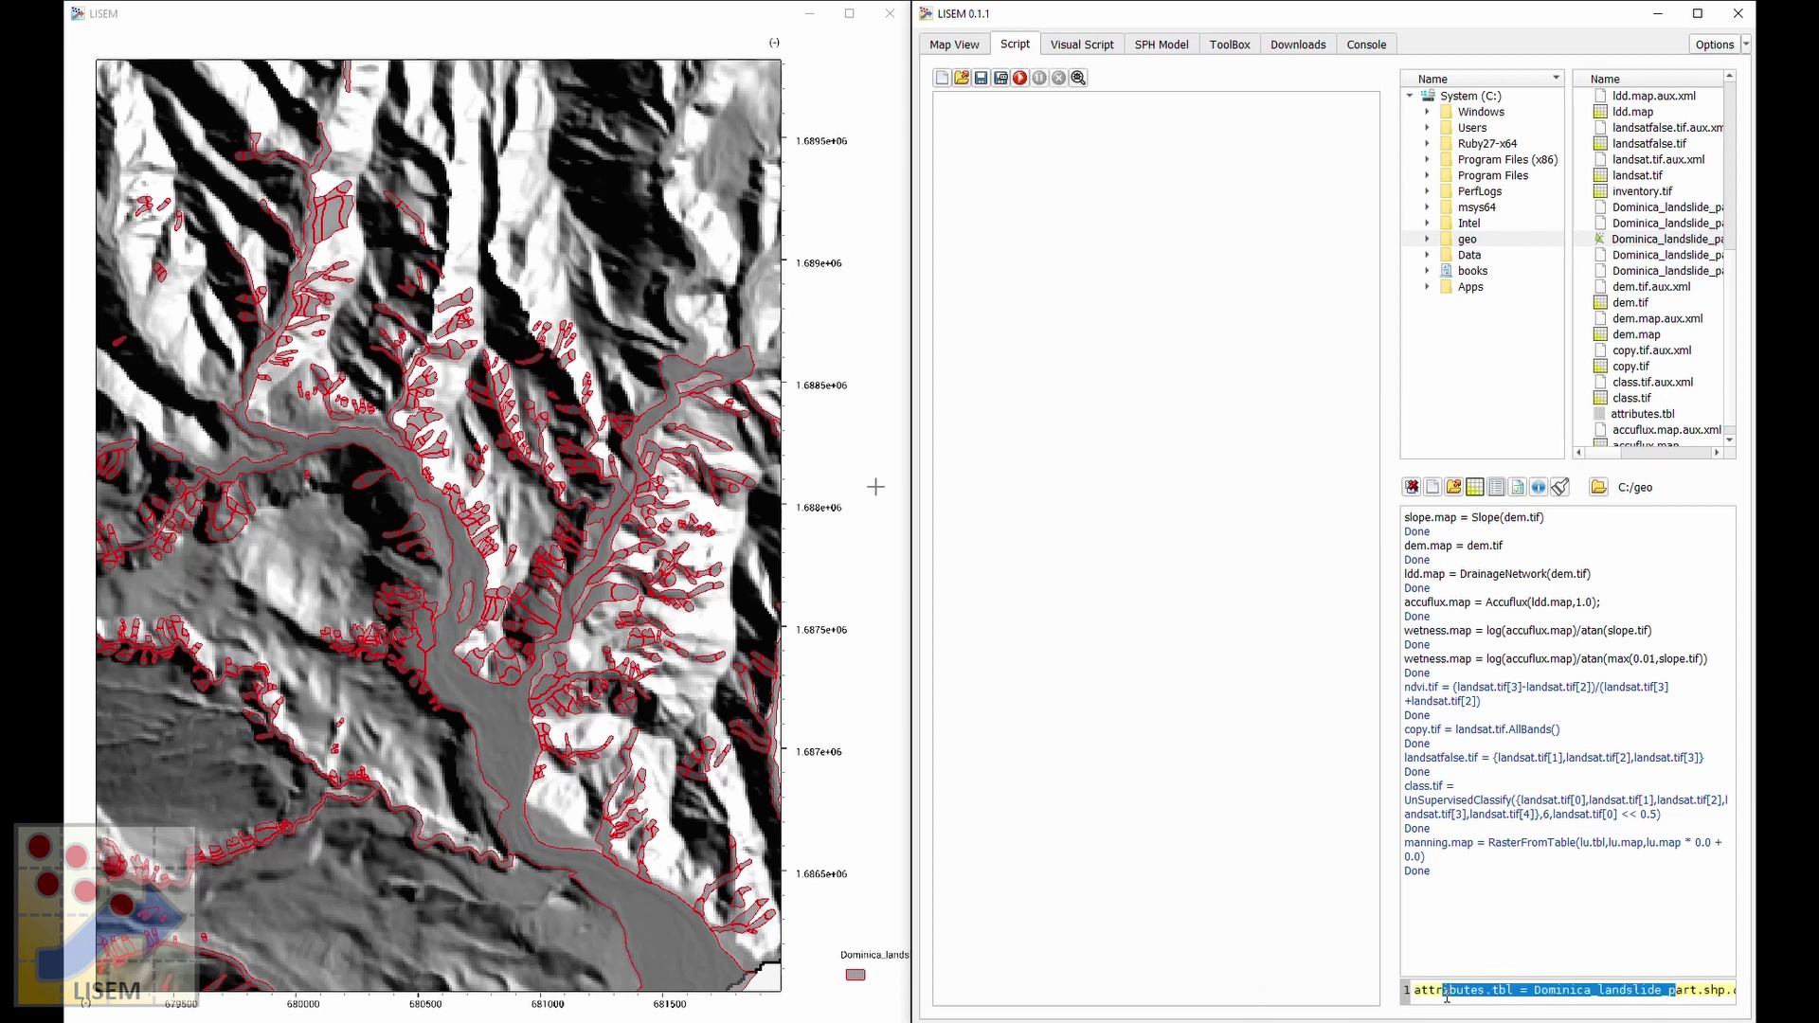
pyautogui.write('attributes.tbl =')
# Review the command's output name, layer reference and call, then run it to create attributes.tbl.
pyautogui.moveTo(1519, 989); pyautogui.dragTo(1375, 985)
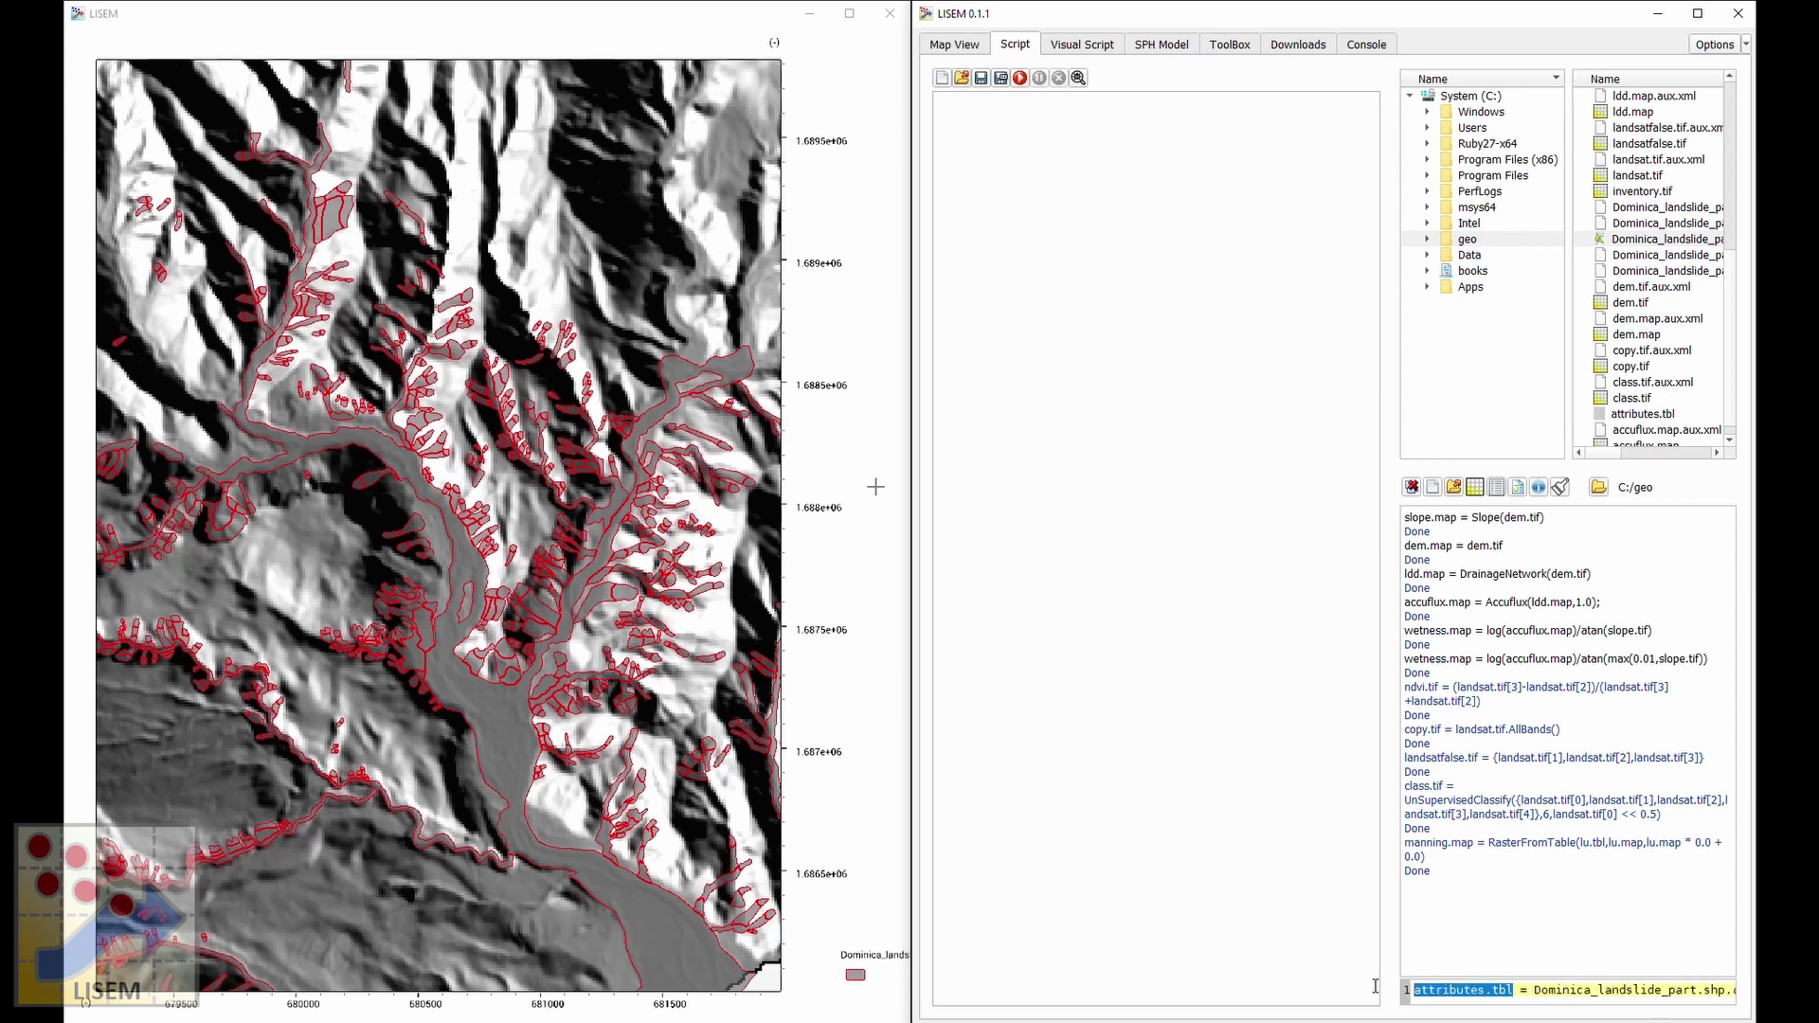
pyautogui.click(1534, 990)
pyautogui.moveTo(1534, 989); pyautogui.dragTo(1700, 987)
pyautogui.click(1651, 990)
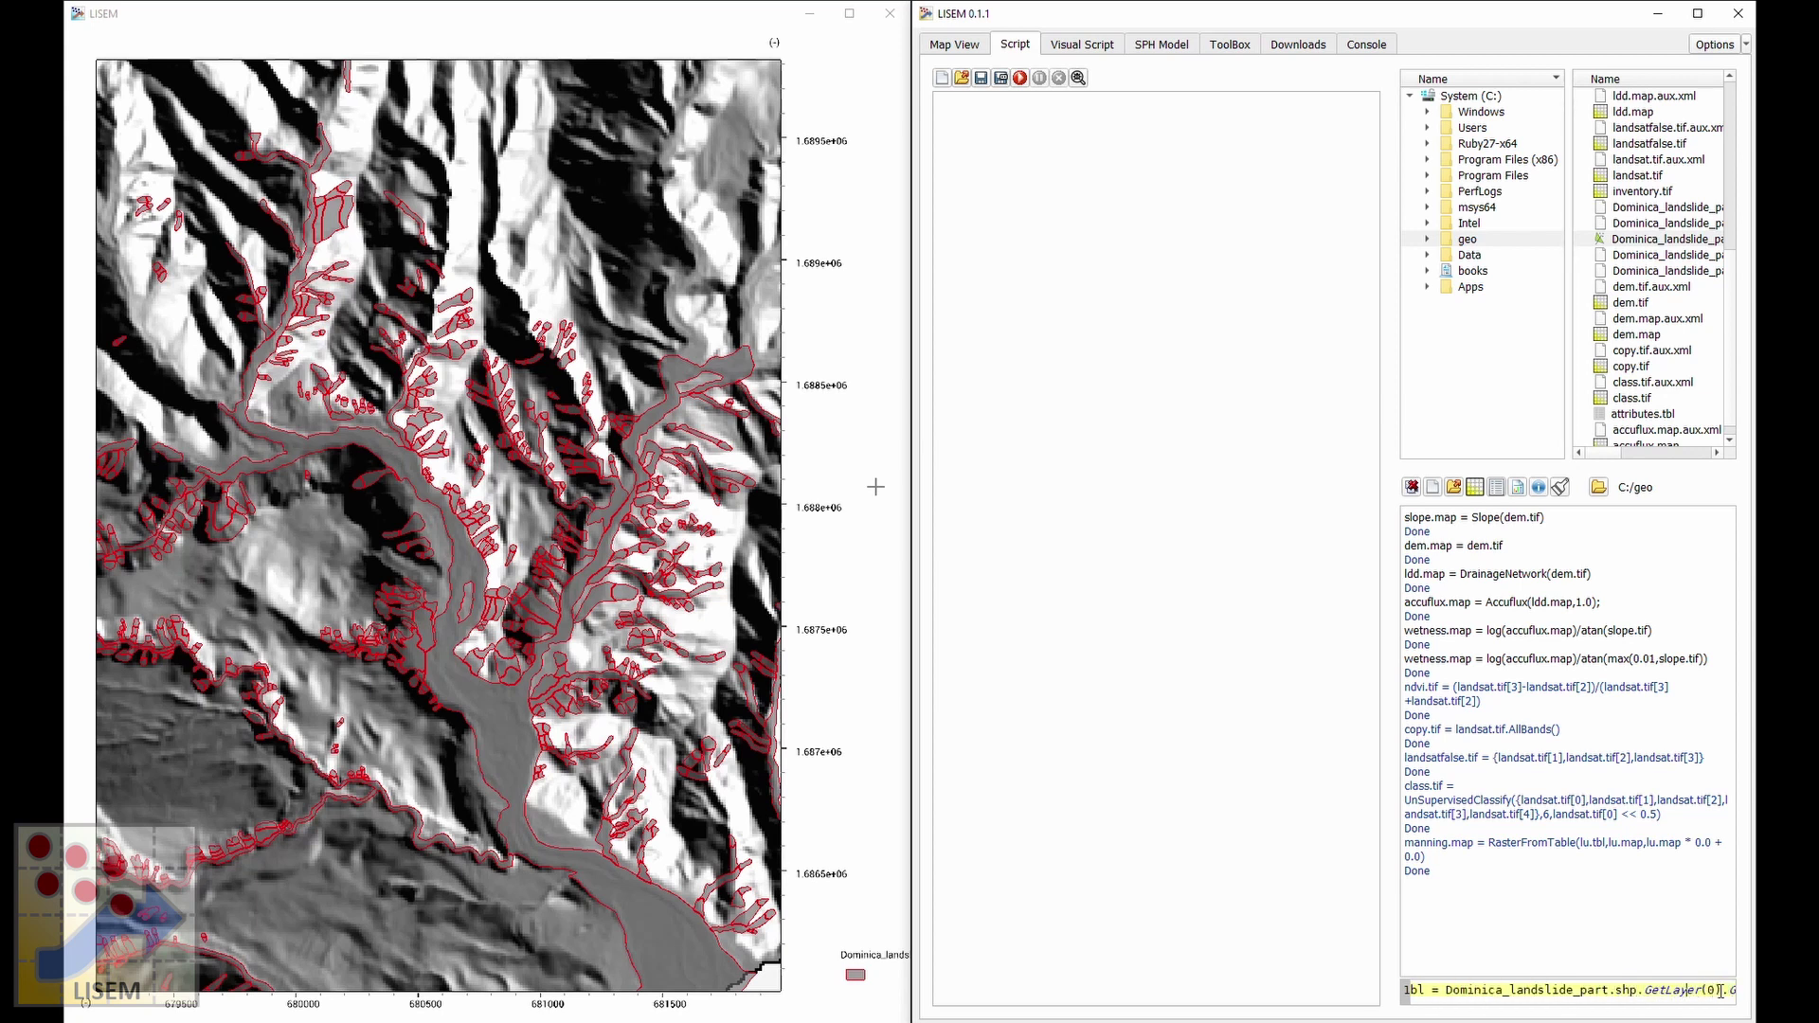
pyautogui.moveTo(1725, 990); pyautogui.dragTo(1733, 990)
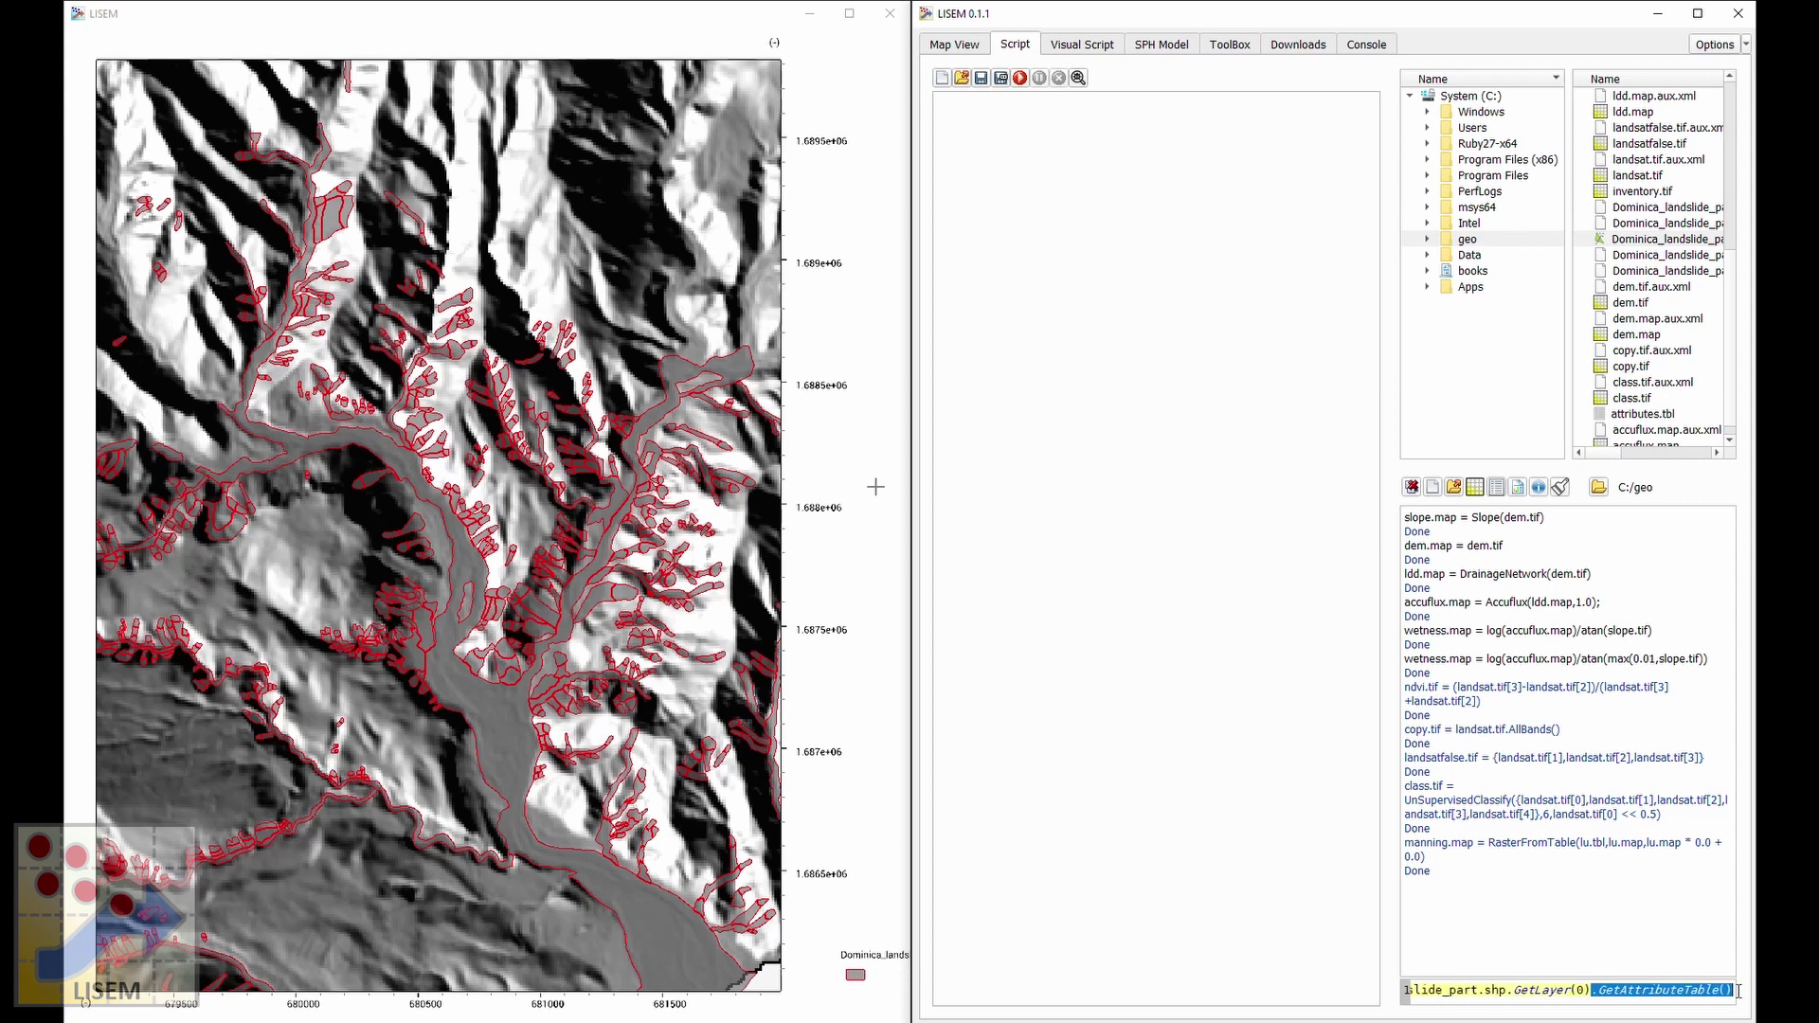
pyautogui.click(1732, 990)
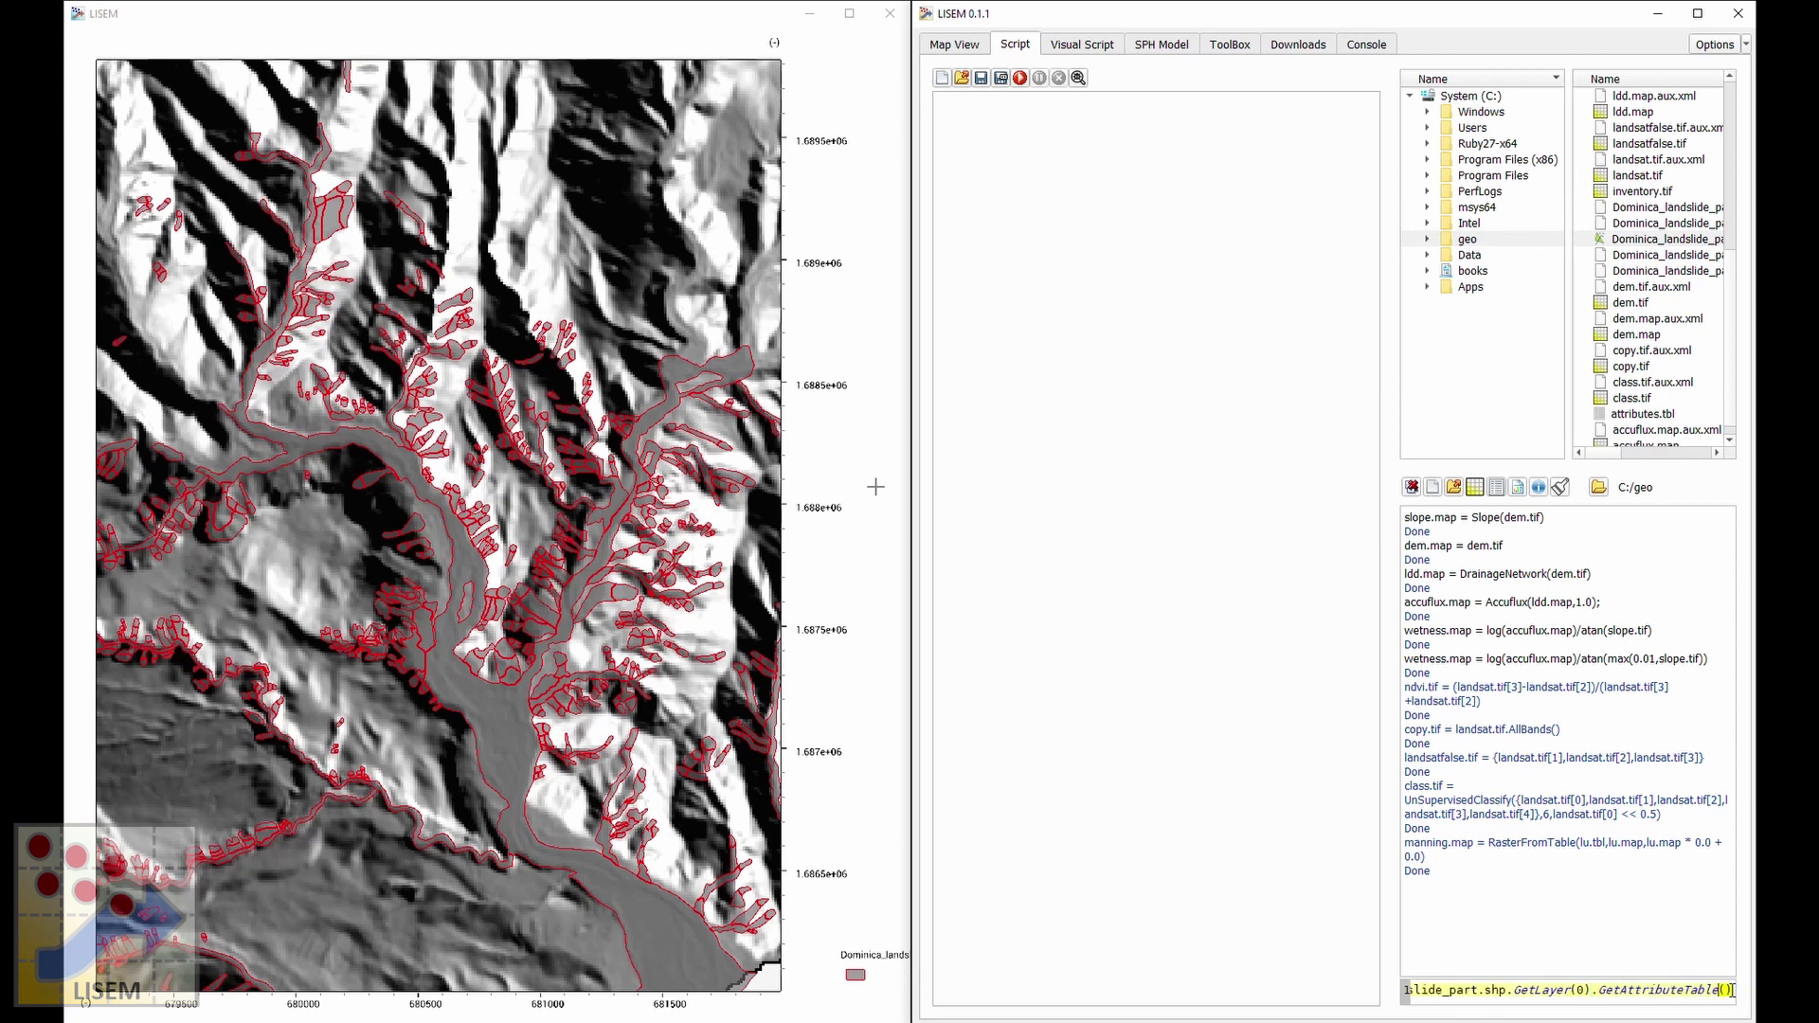
pyautogui.press('Return')
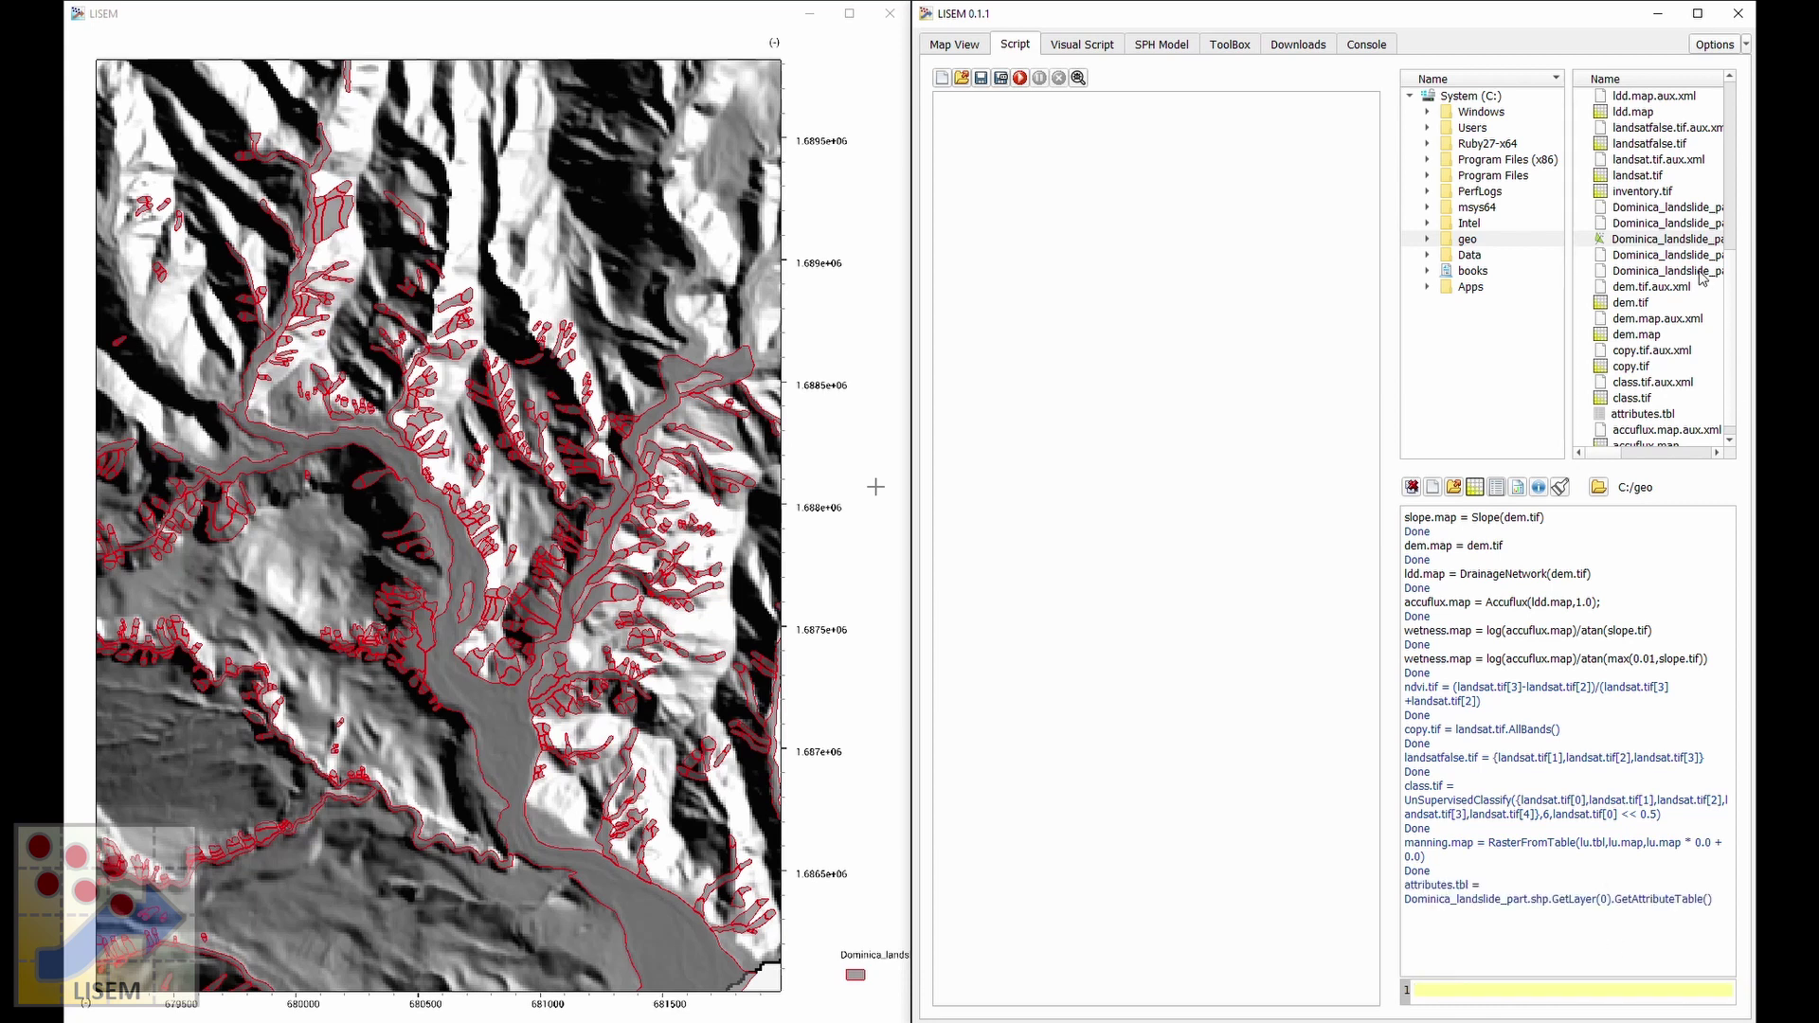
pyautogui.scroll(-2, 1644, 303)
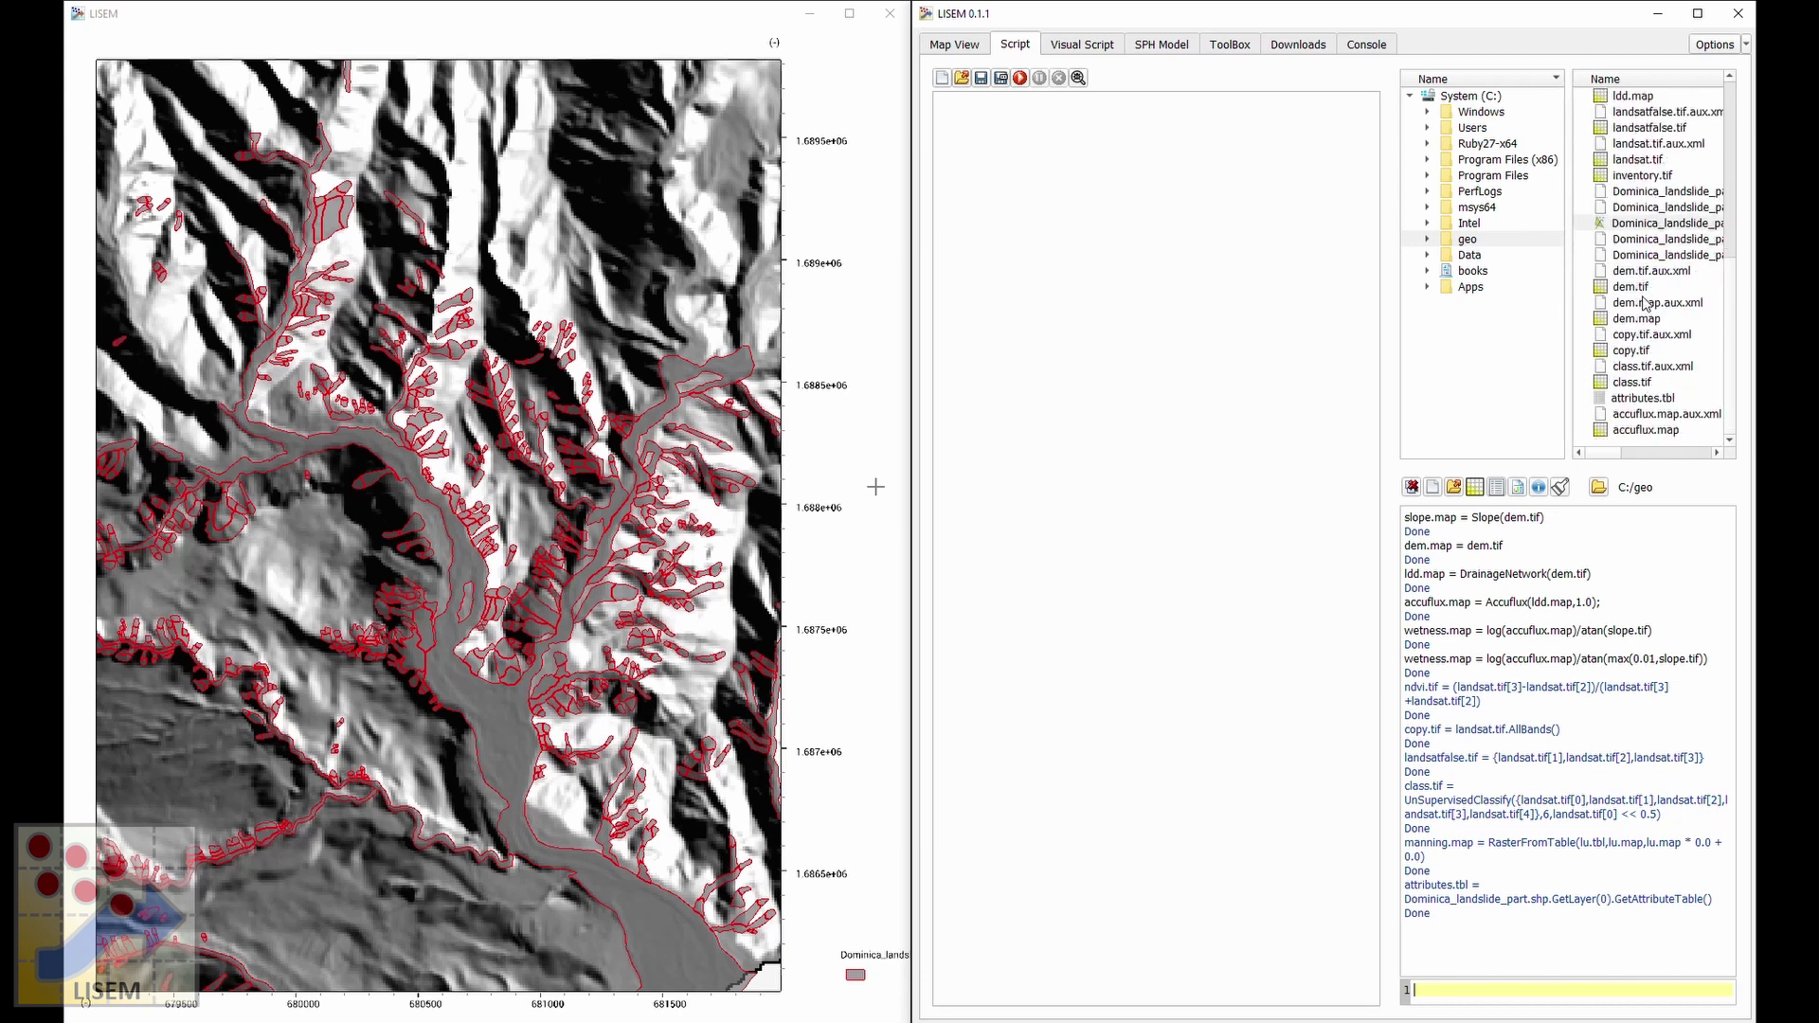
pyautogui.click(1647, 398)
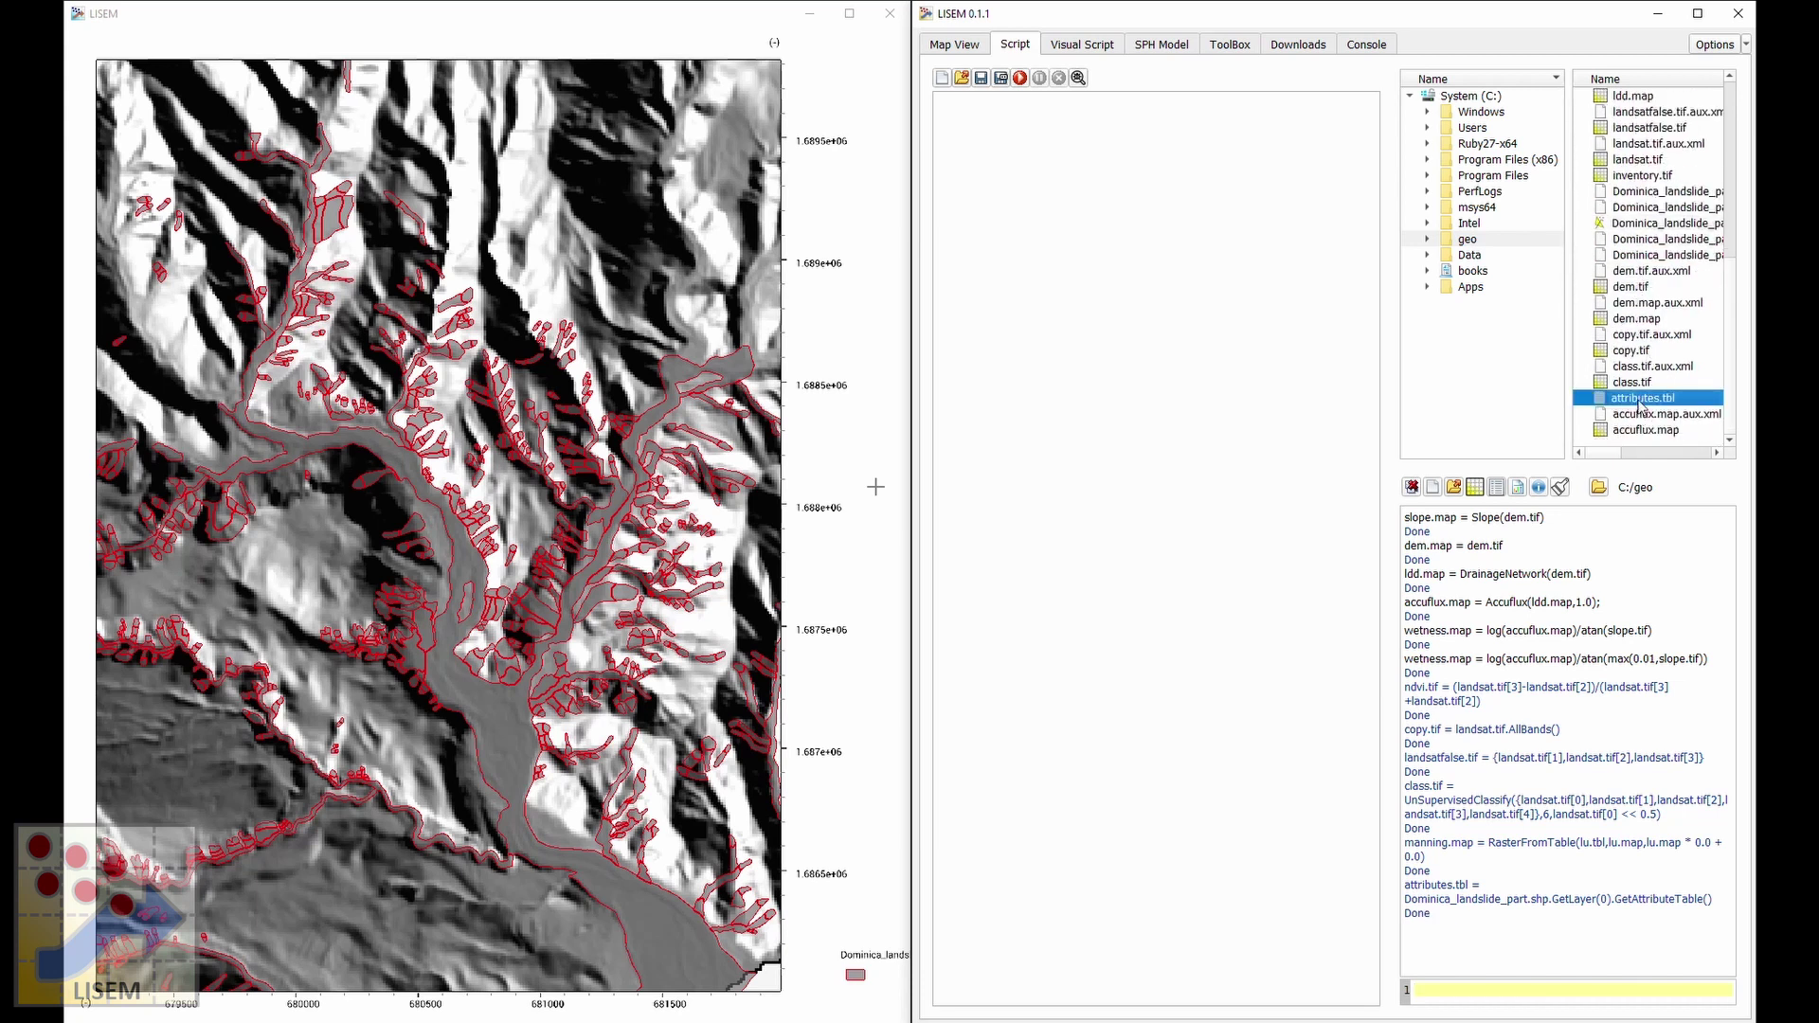
pyautogui.doubleClick(1640, 406)
pyautogui.moveTo(872, 334); pyautogui.dragTo(557, 114)
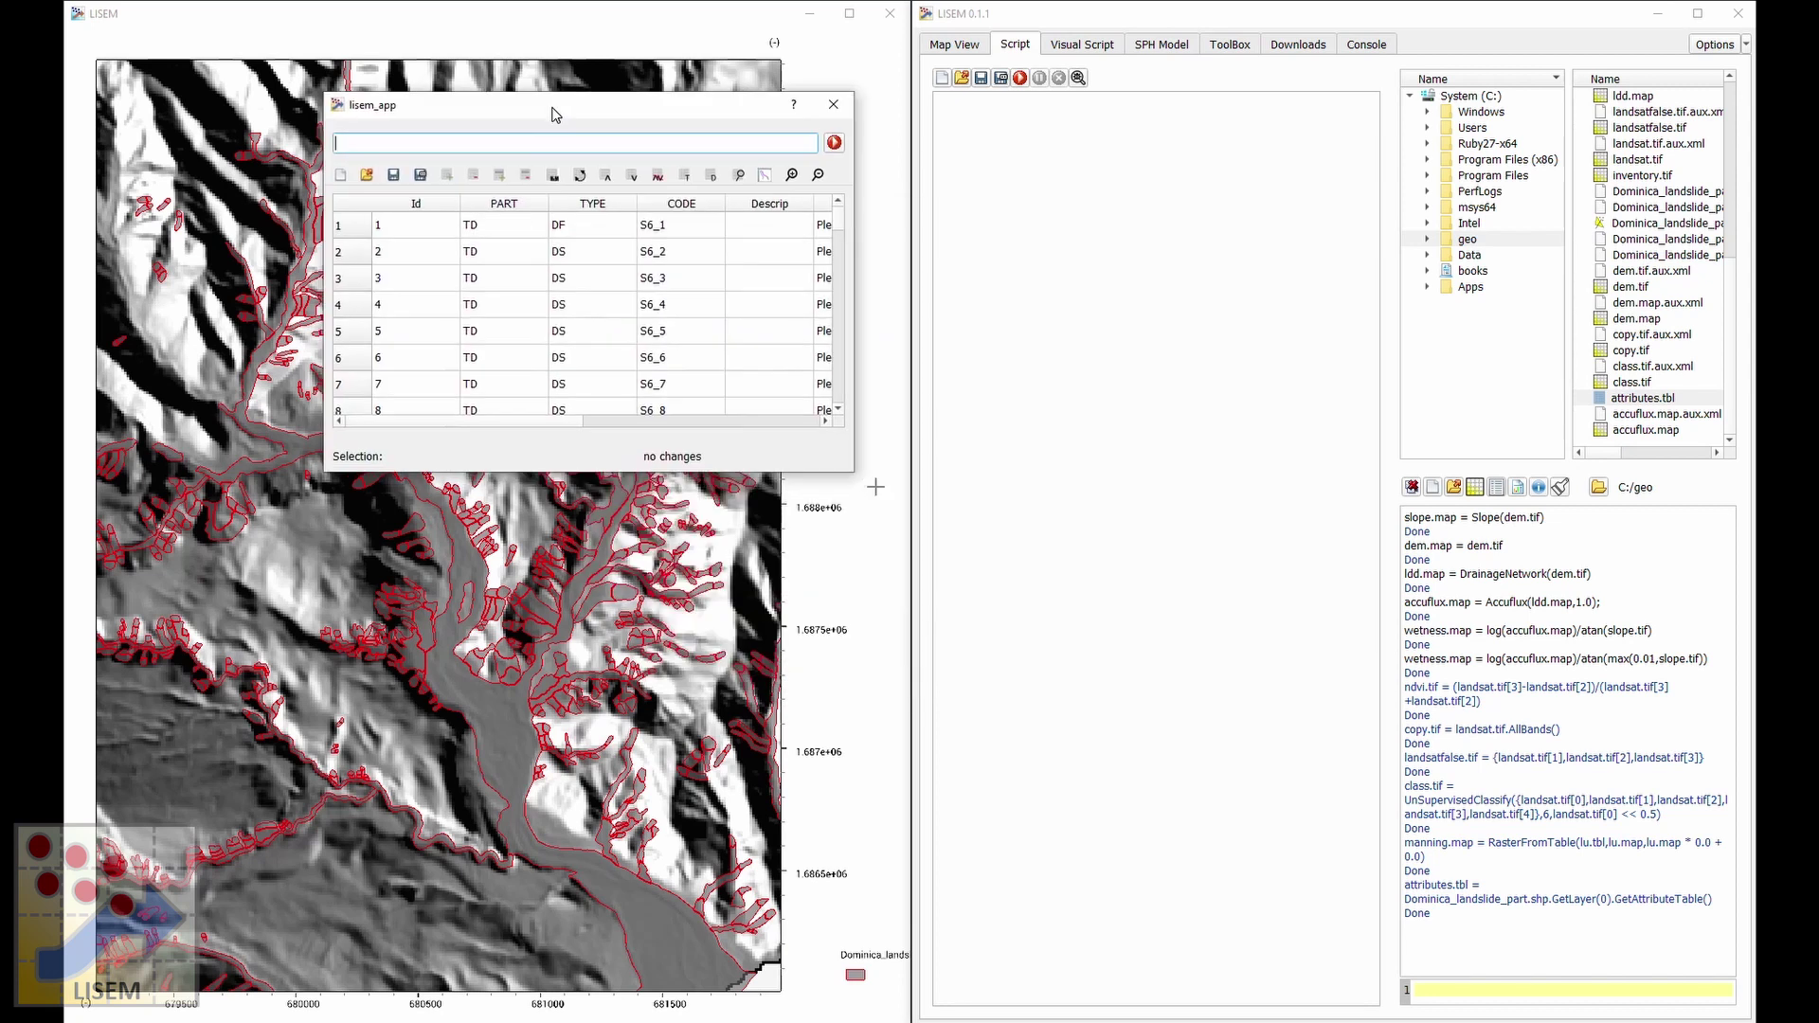
pyautogui.moveTo(856, 470); pyautogui.dragTo(1572, 856)
pyautogui.scroll(-15, 843, 559)
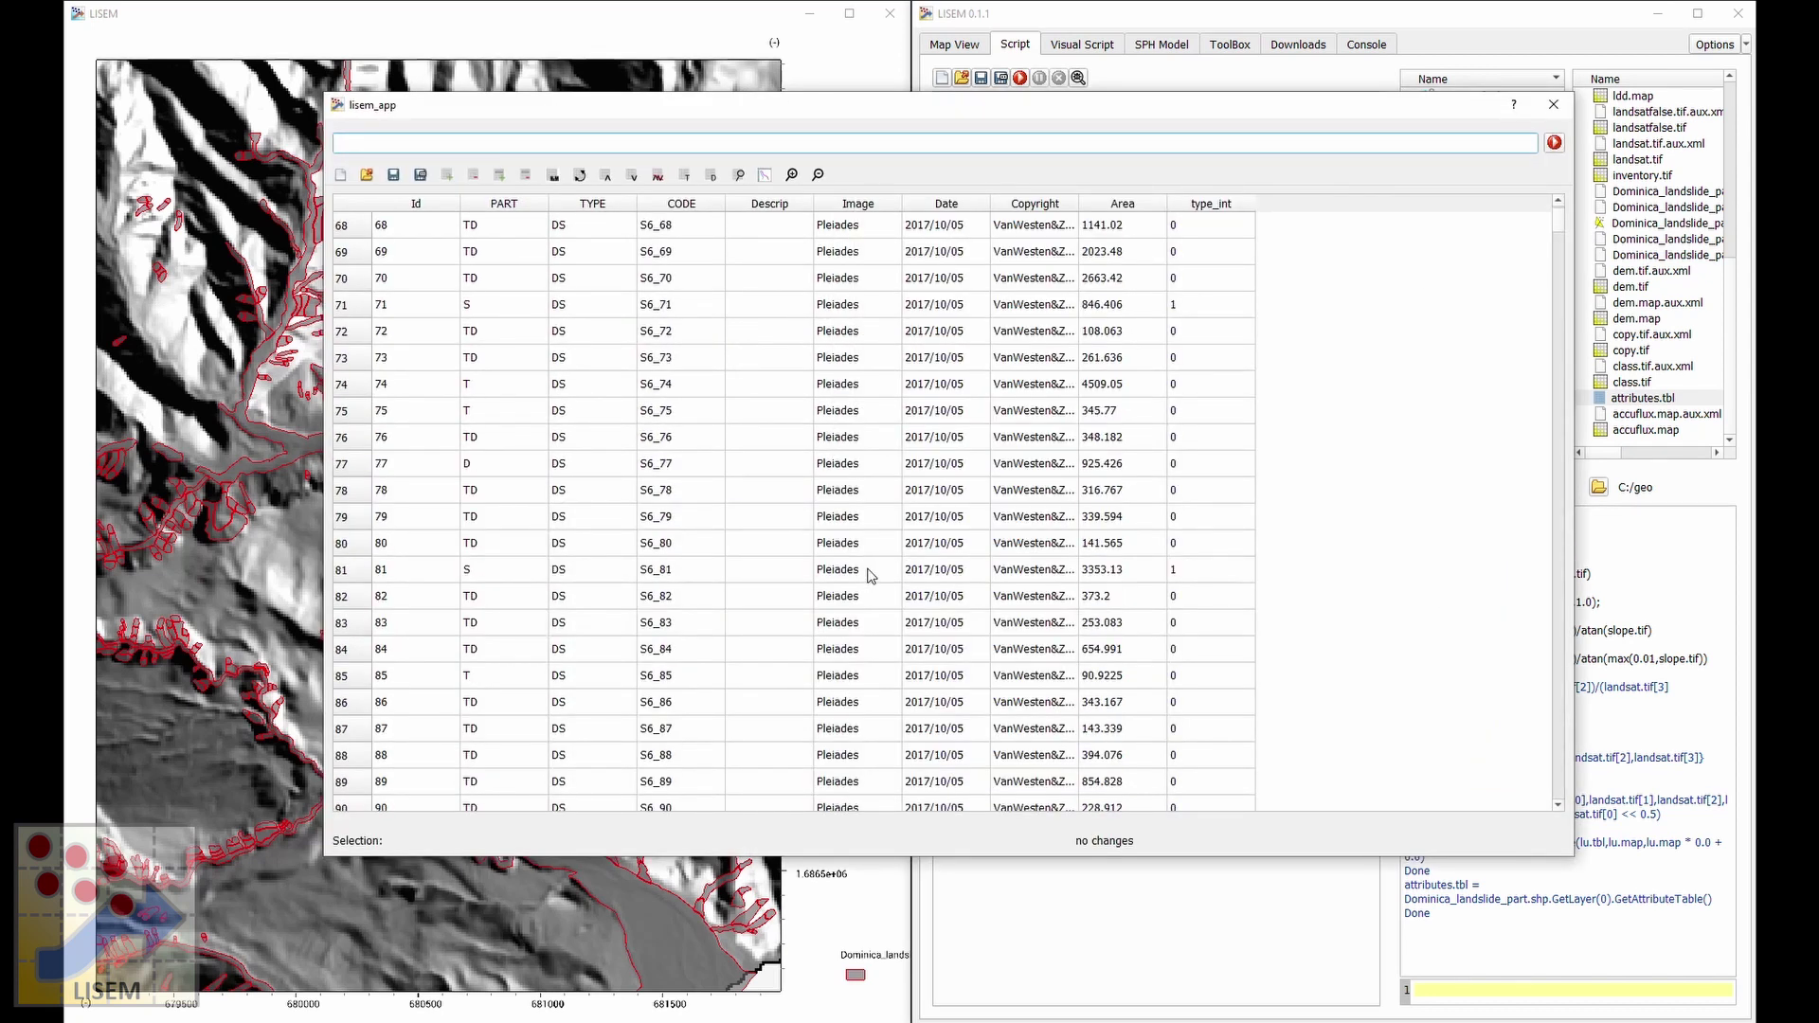
pyautogui.click(1554, 104)
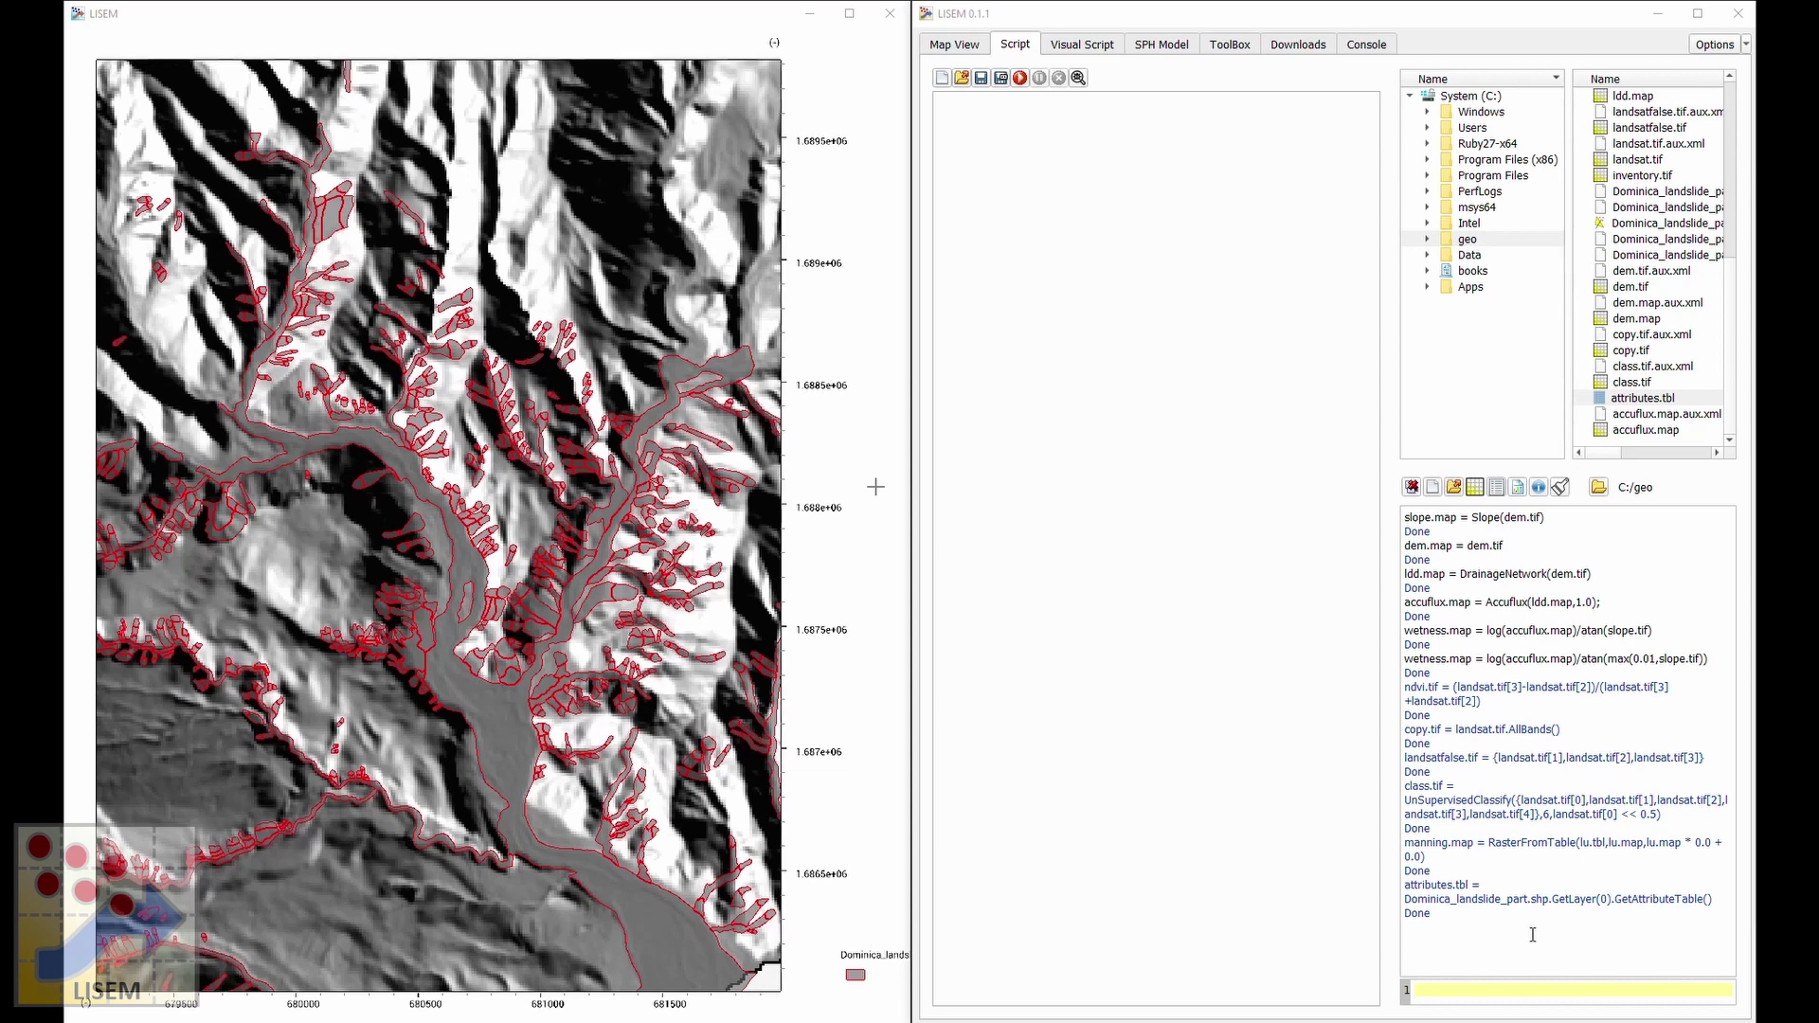
# Paste the Rasterize(dem.tif * 0.0, Dominica_landslide_part.shp, "", true, 1.0) command and review its arguments.
pyautogui.hotkey('ctrl', 'v')
pyautogui.tripleClick(1530, 990)
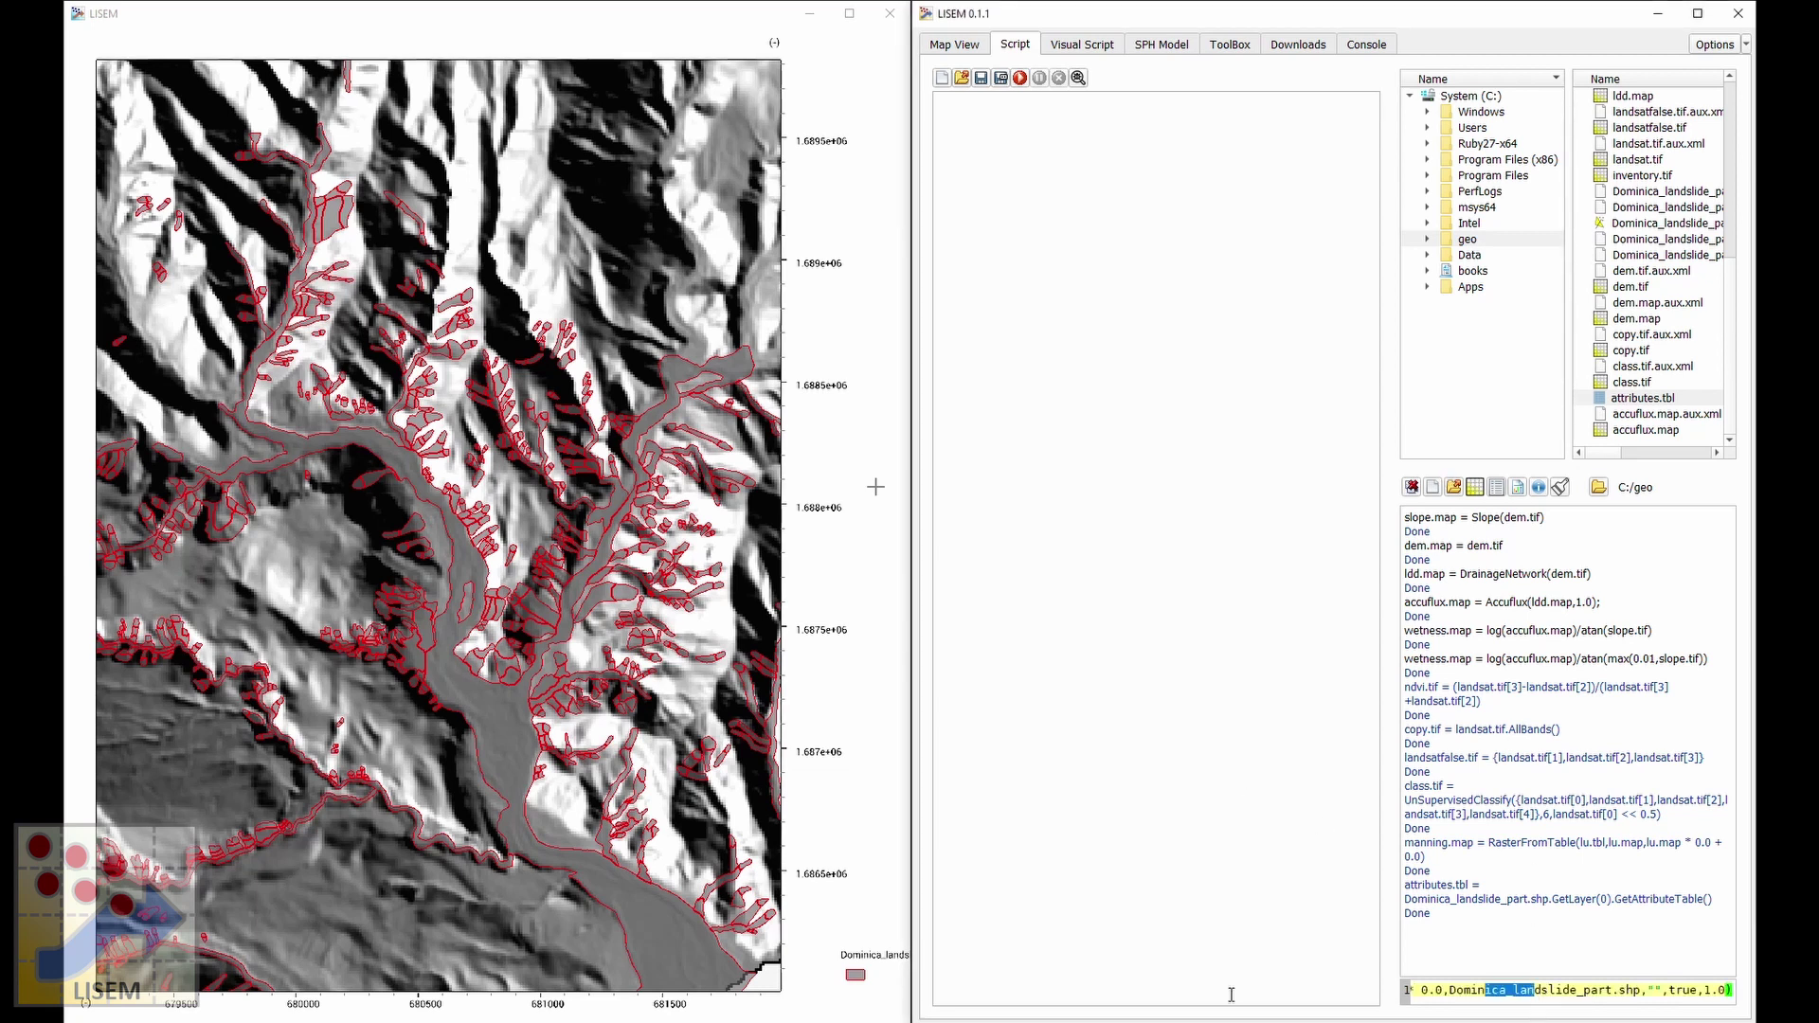
pyautogui.click(1544, 991)
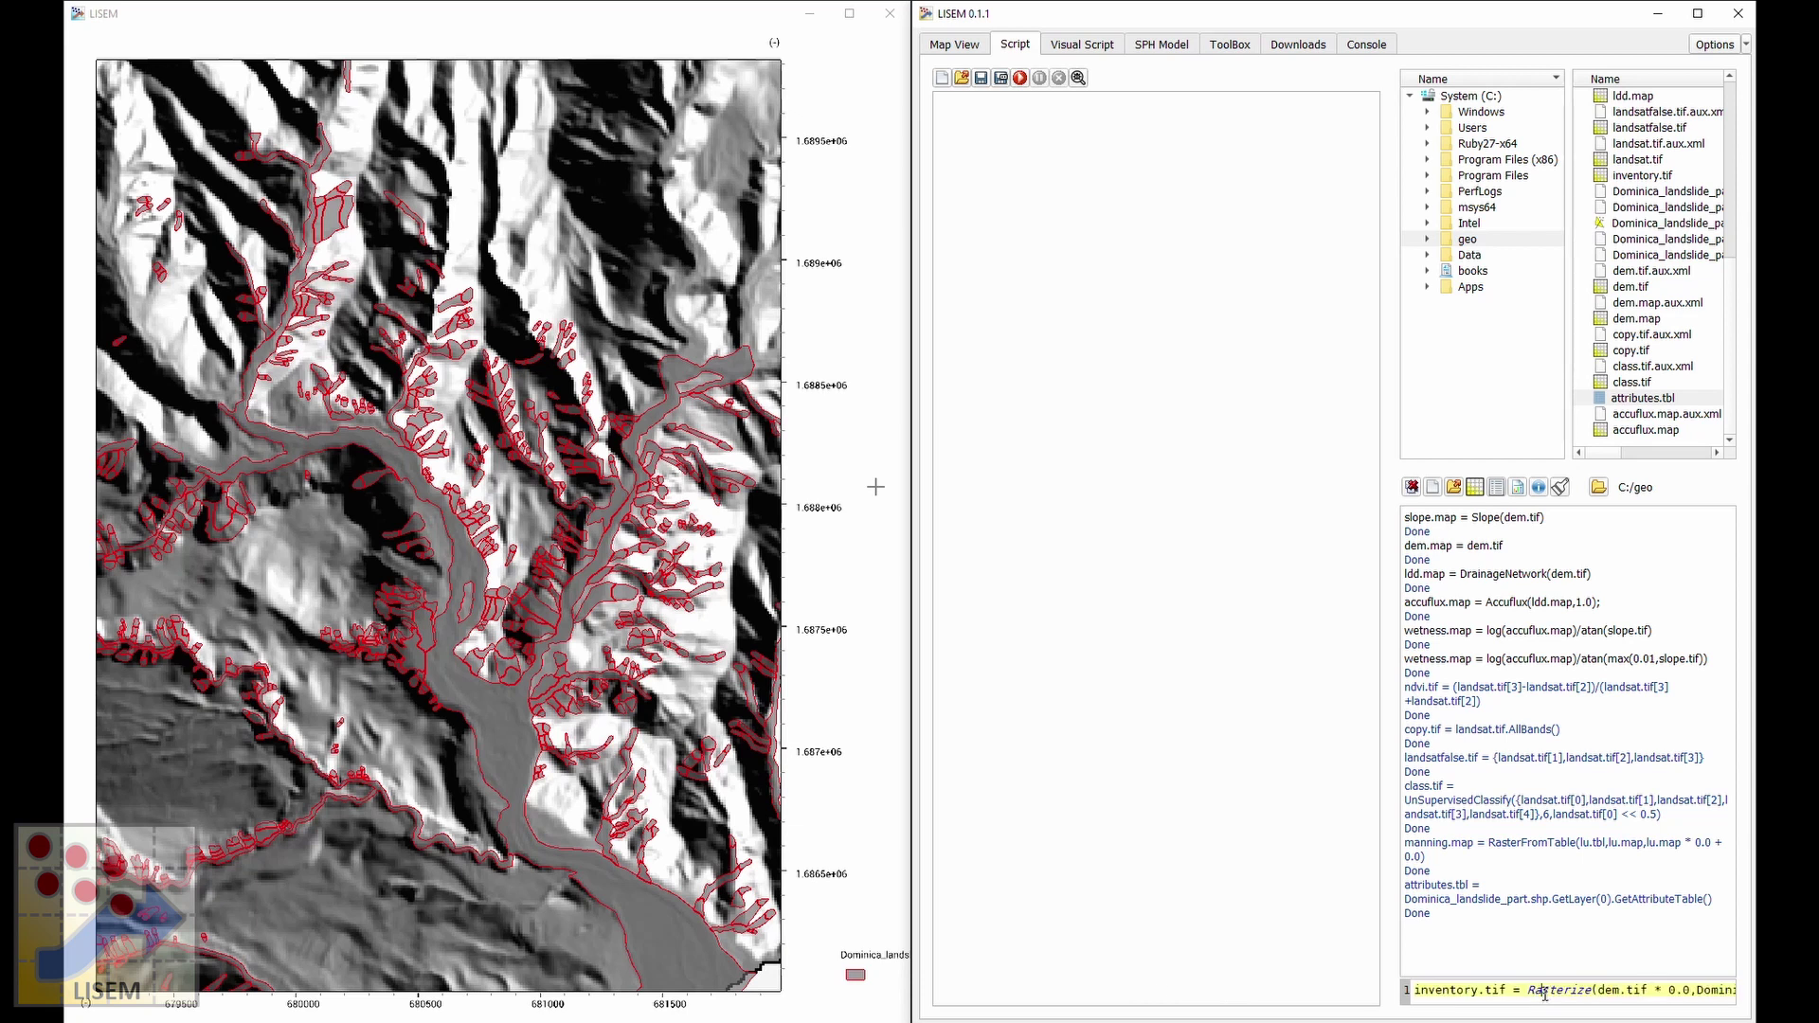
pyautogui.doubleClick(1544, 990)
pyautogui.moveTo(1594, 989); pyautogui.dragTo(1690, 987)
pyautogui.moveTo(1695, 989)
pyautogui.mouseDown()
pyautogui.moveTo(1738, 989)
pyautogui.moveTo(1563, 989)
pyautogui.moveTo(1660, 991)
pyautogui.mouseUp()
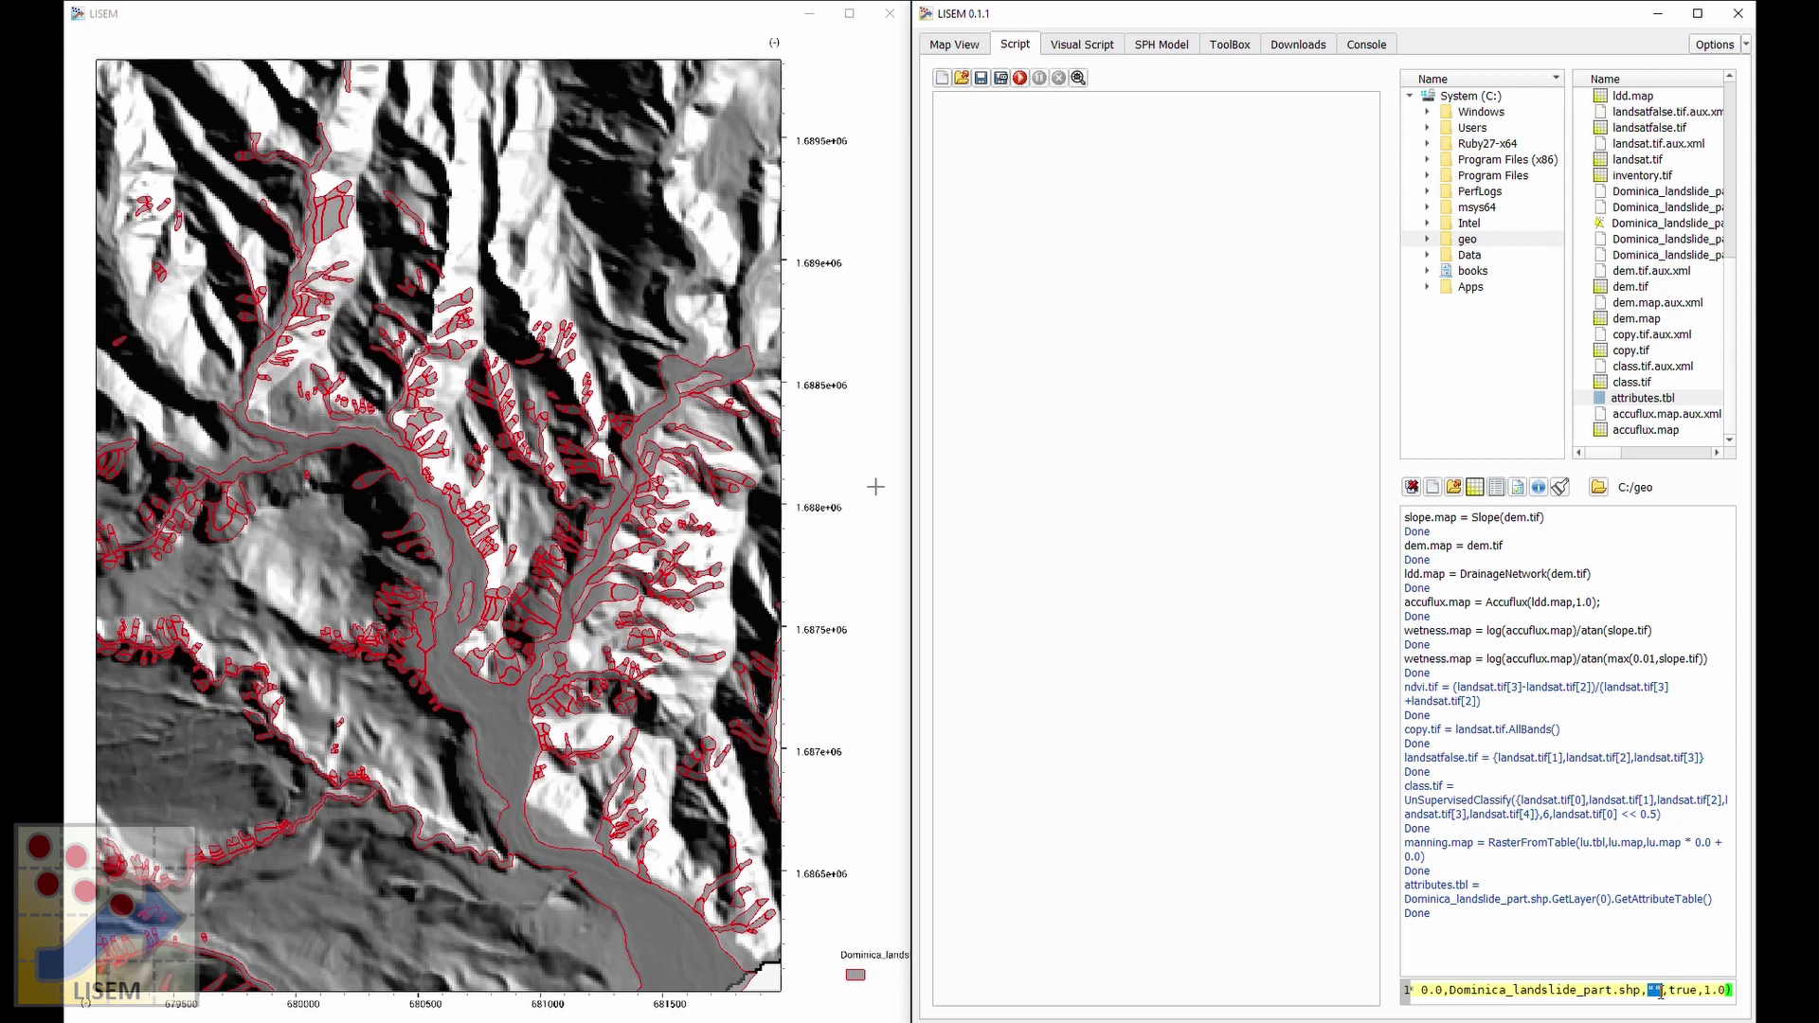
pyautogui.moveTo(1668, 989); pyautogui.dragTo(1698, 989)
pyautogui.click(1728, 991)
# Run the Rasterize command to create inventory.tif and check the result in the log.
pyautogui.press('Return')
pyautogui.moveTo(1467, 927); pyautogui.dragTo(1363, 926)
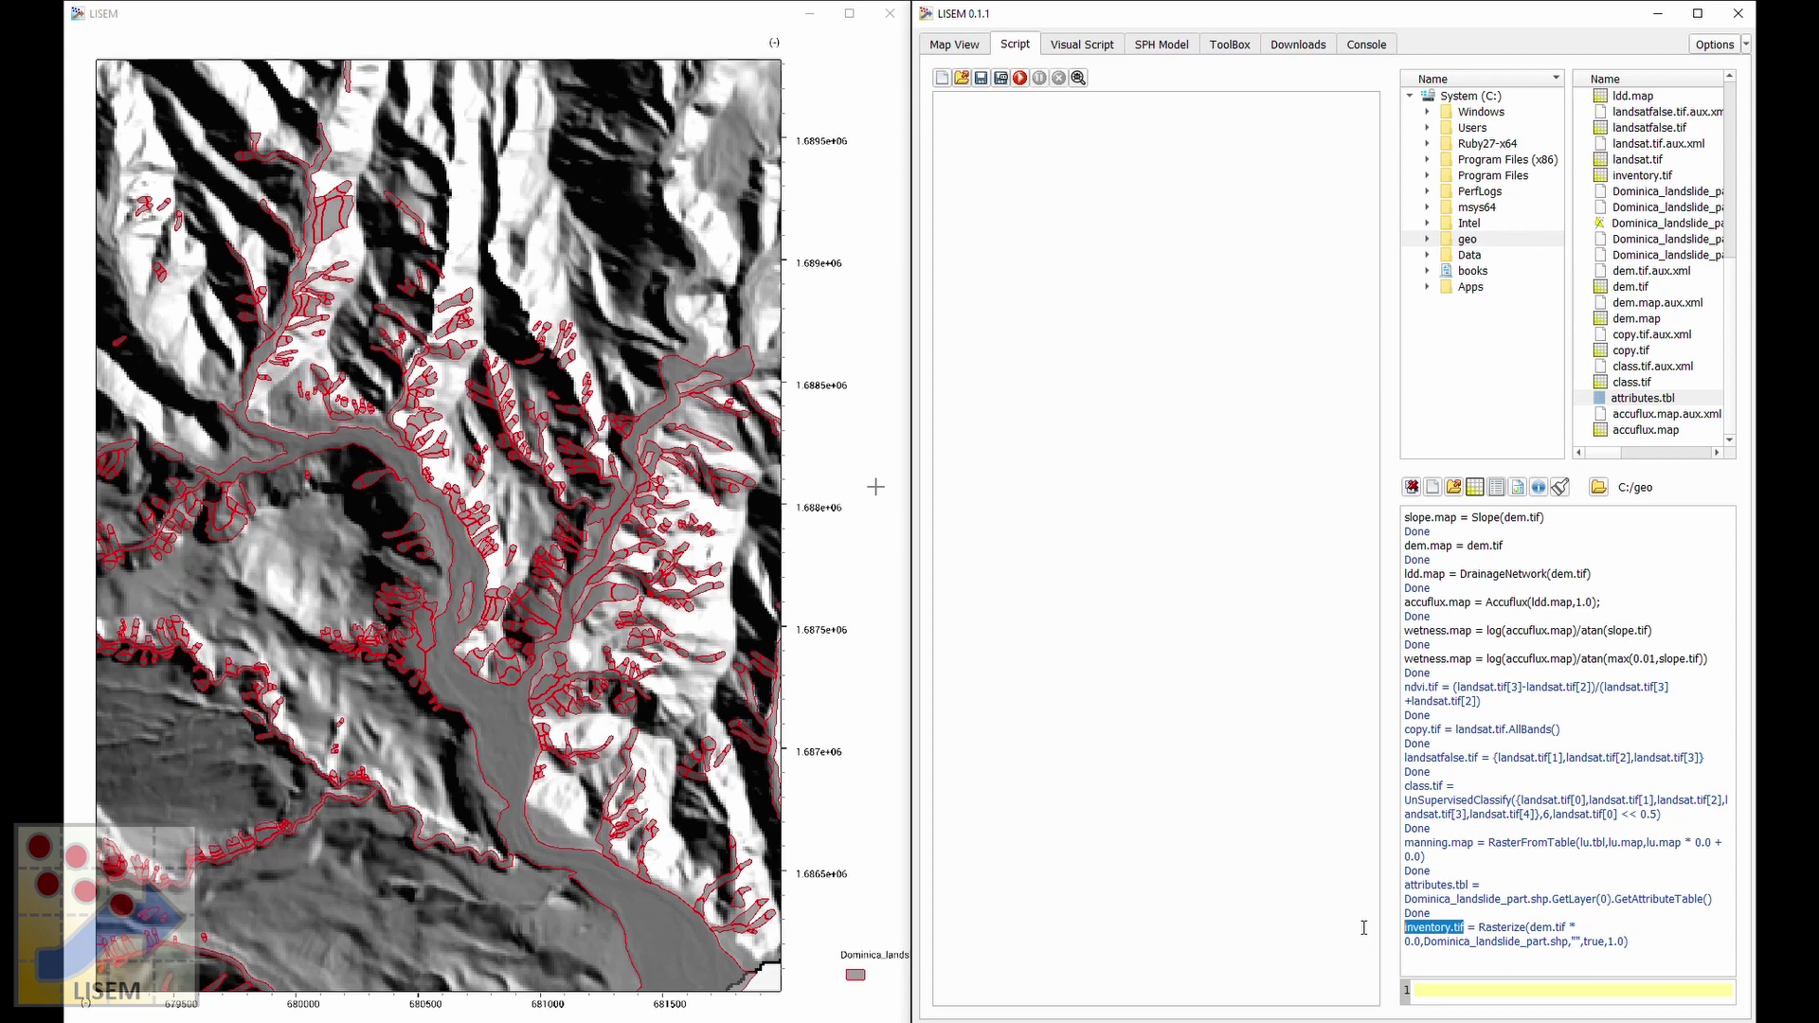
pyautogui.scroll(5, 1644, 284)
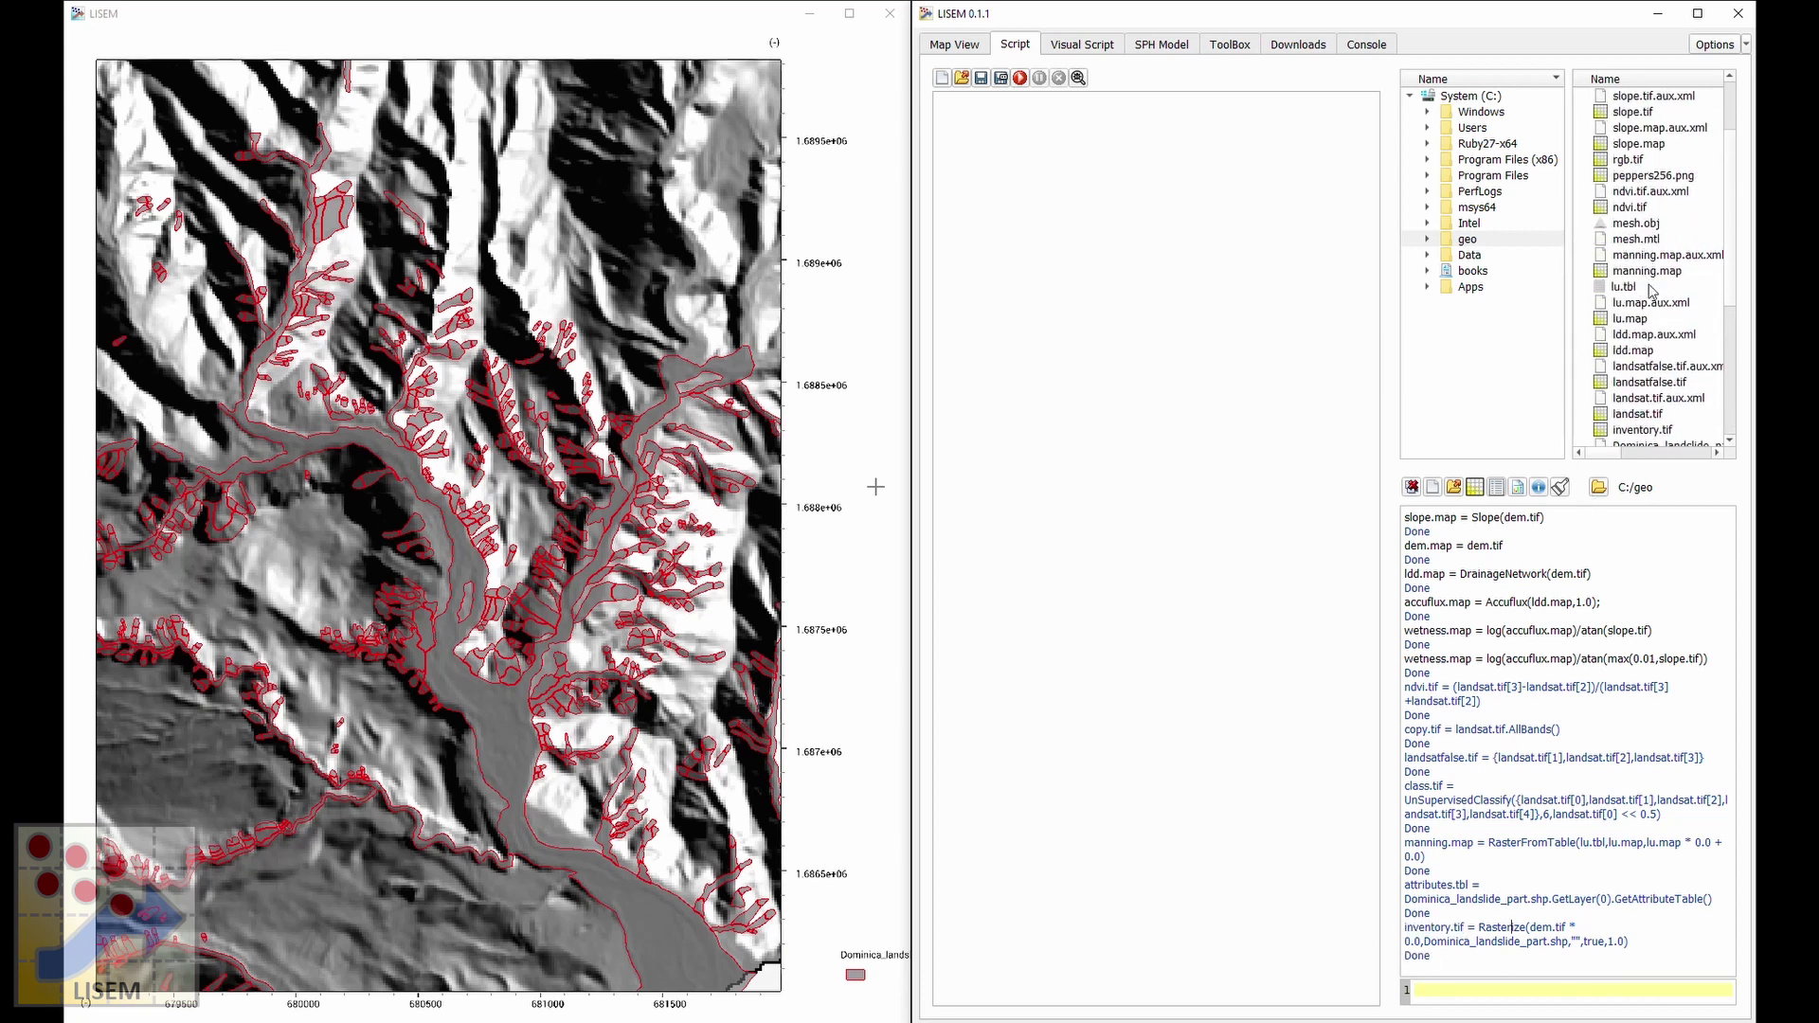
pyautogui.scroll(2, 1652, 293)
pyautogui.scroll(-3, 1647, 199)
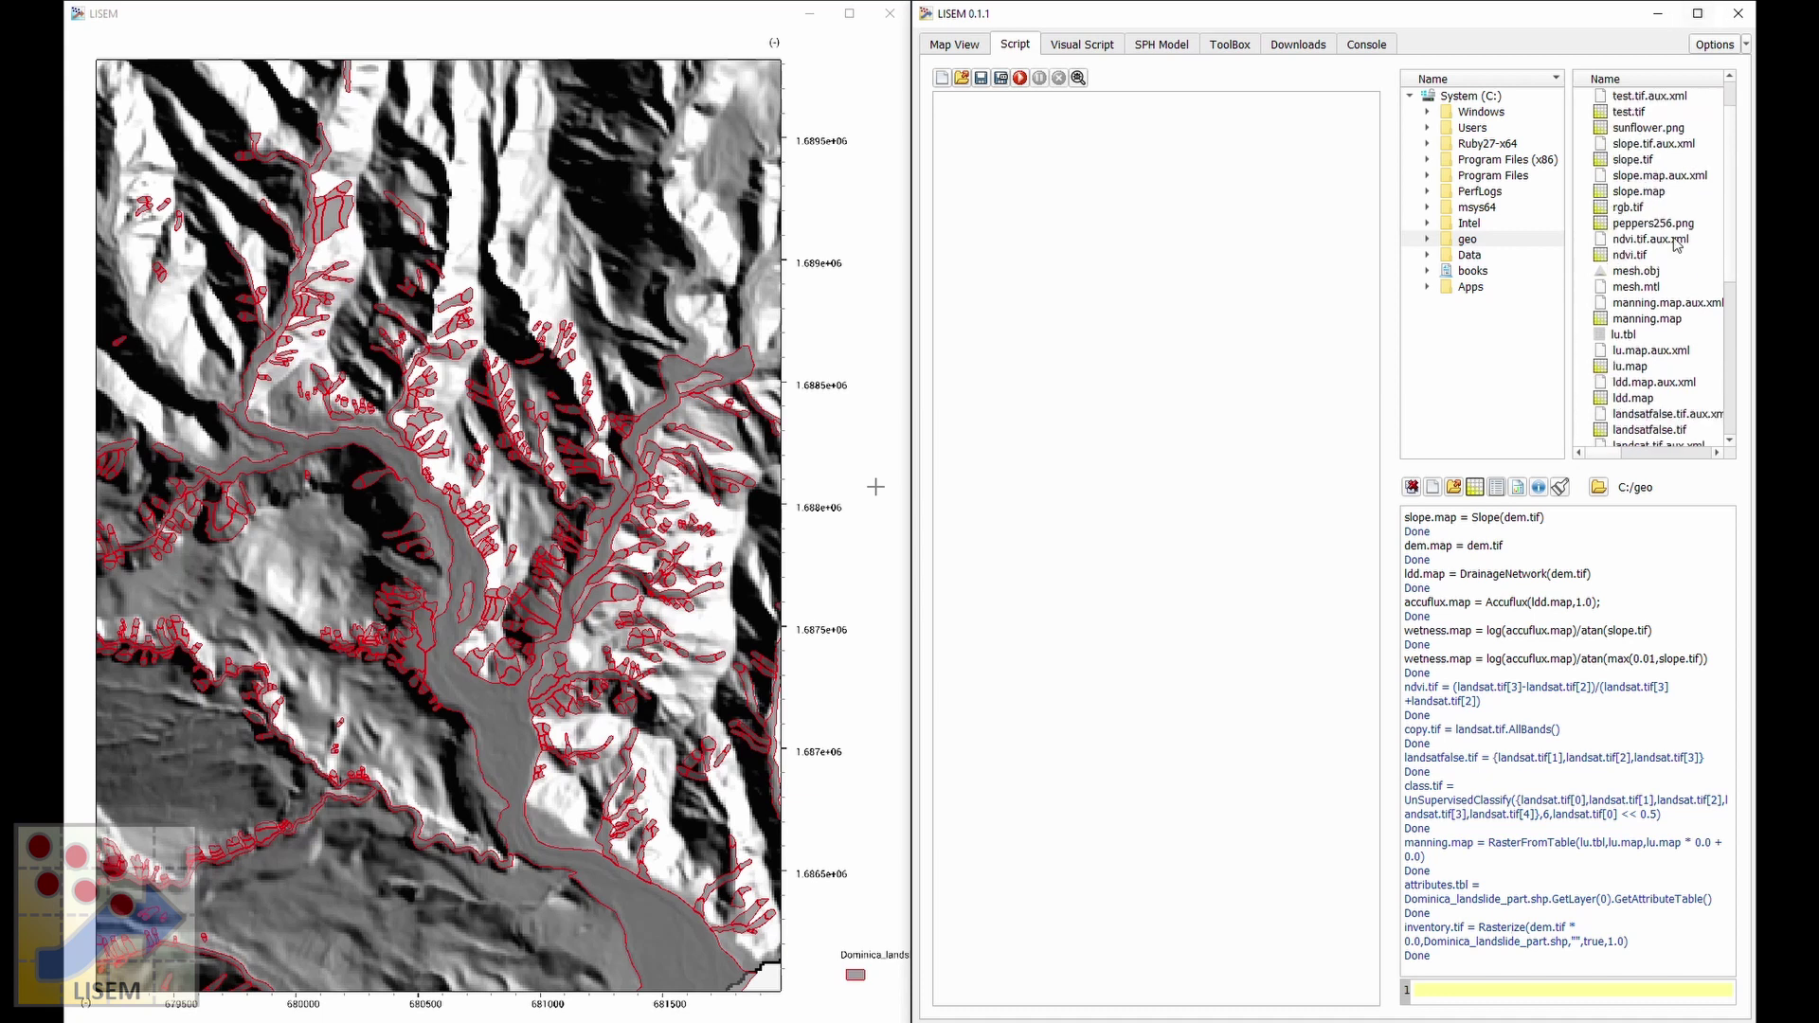
# Display inventory.tif on the map, then add mesh.obj as a 3D Object layer.
pyautogui.doubleClick(1642, 383)
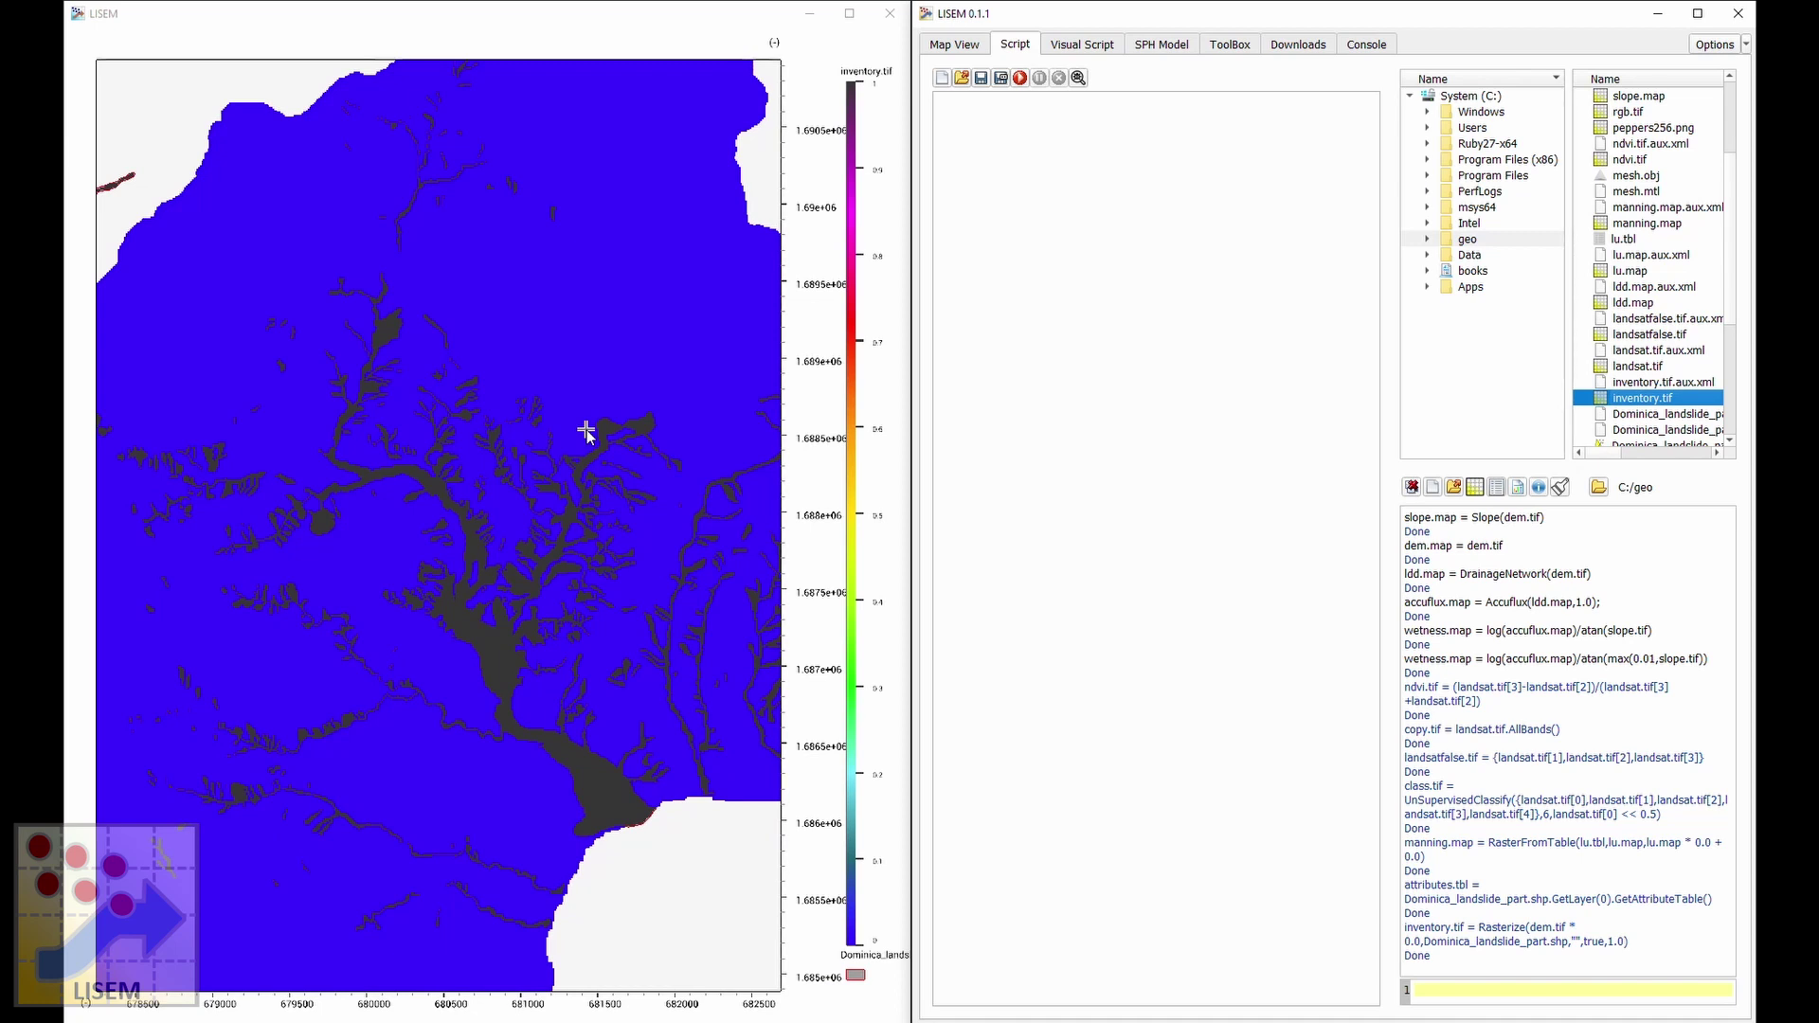
pyautogui.click(829, 423)
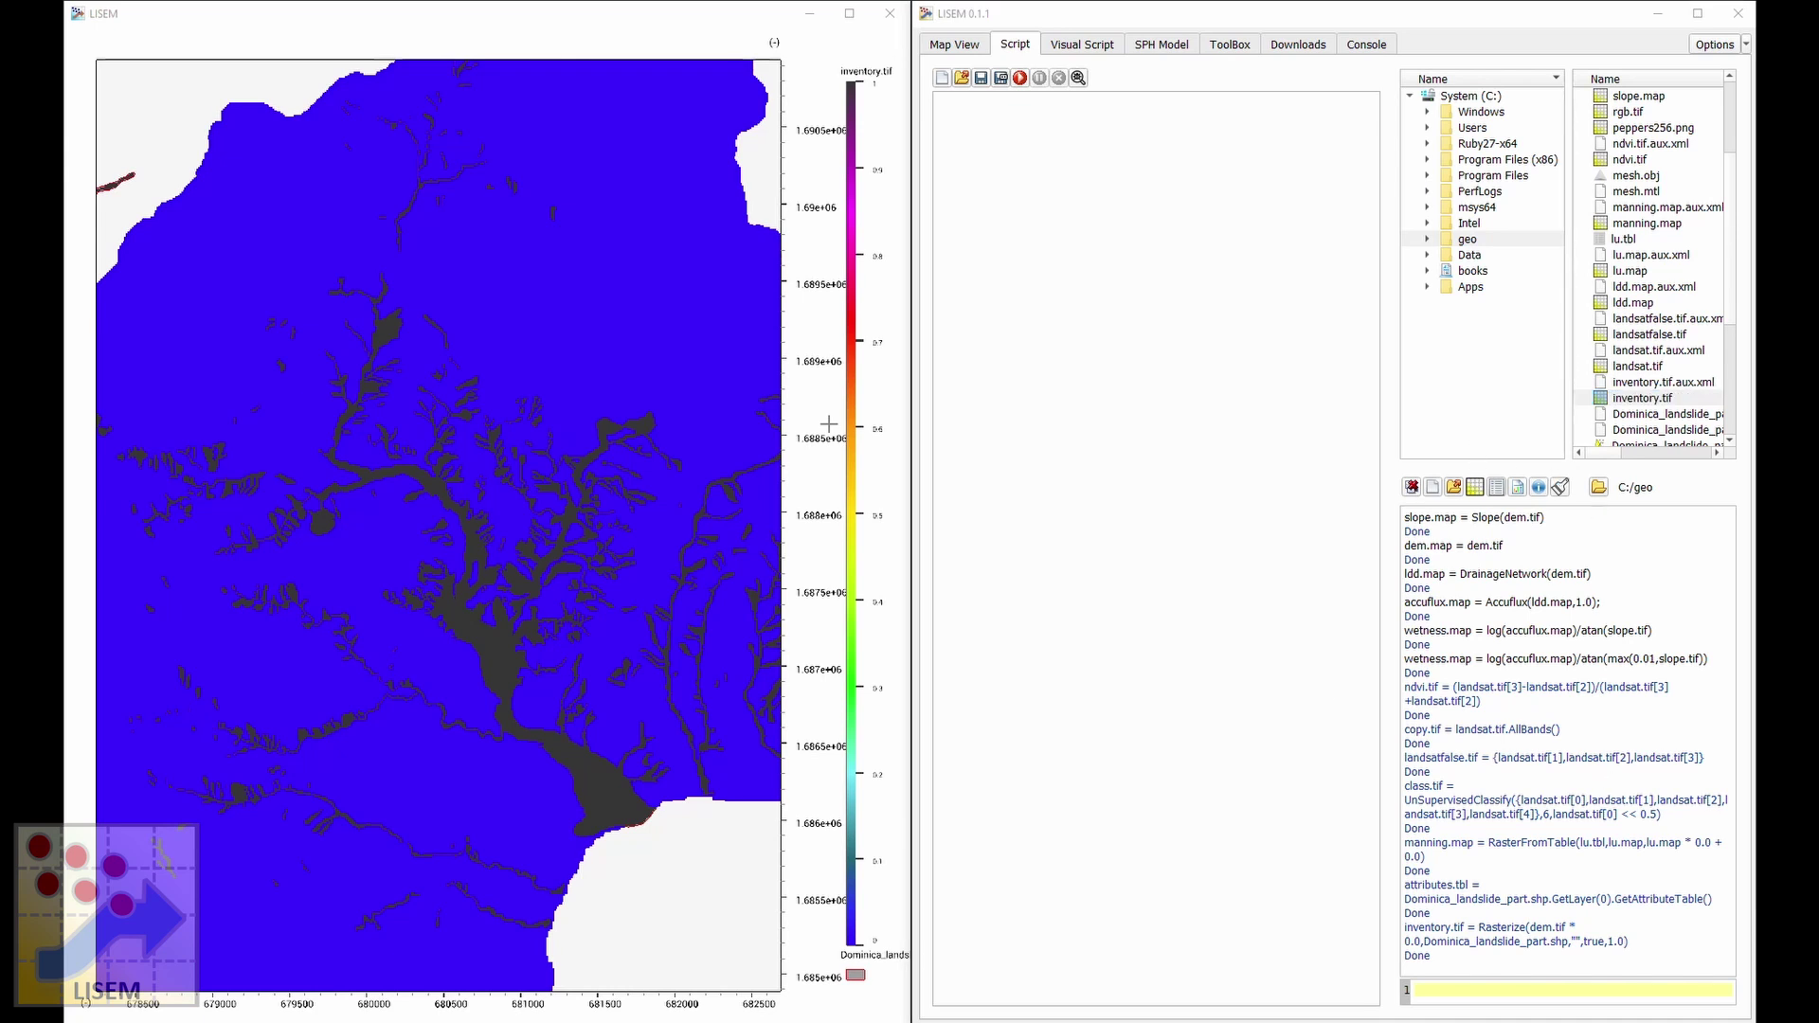
pyautogui.doubleClick(1620, 176)
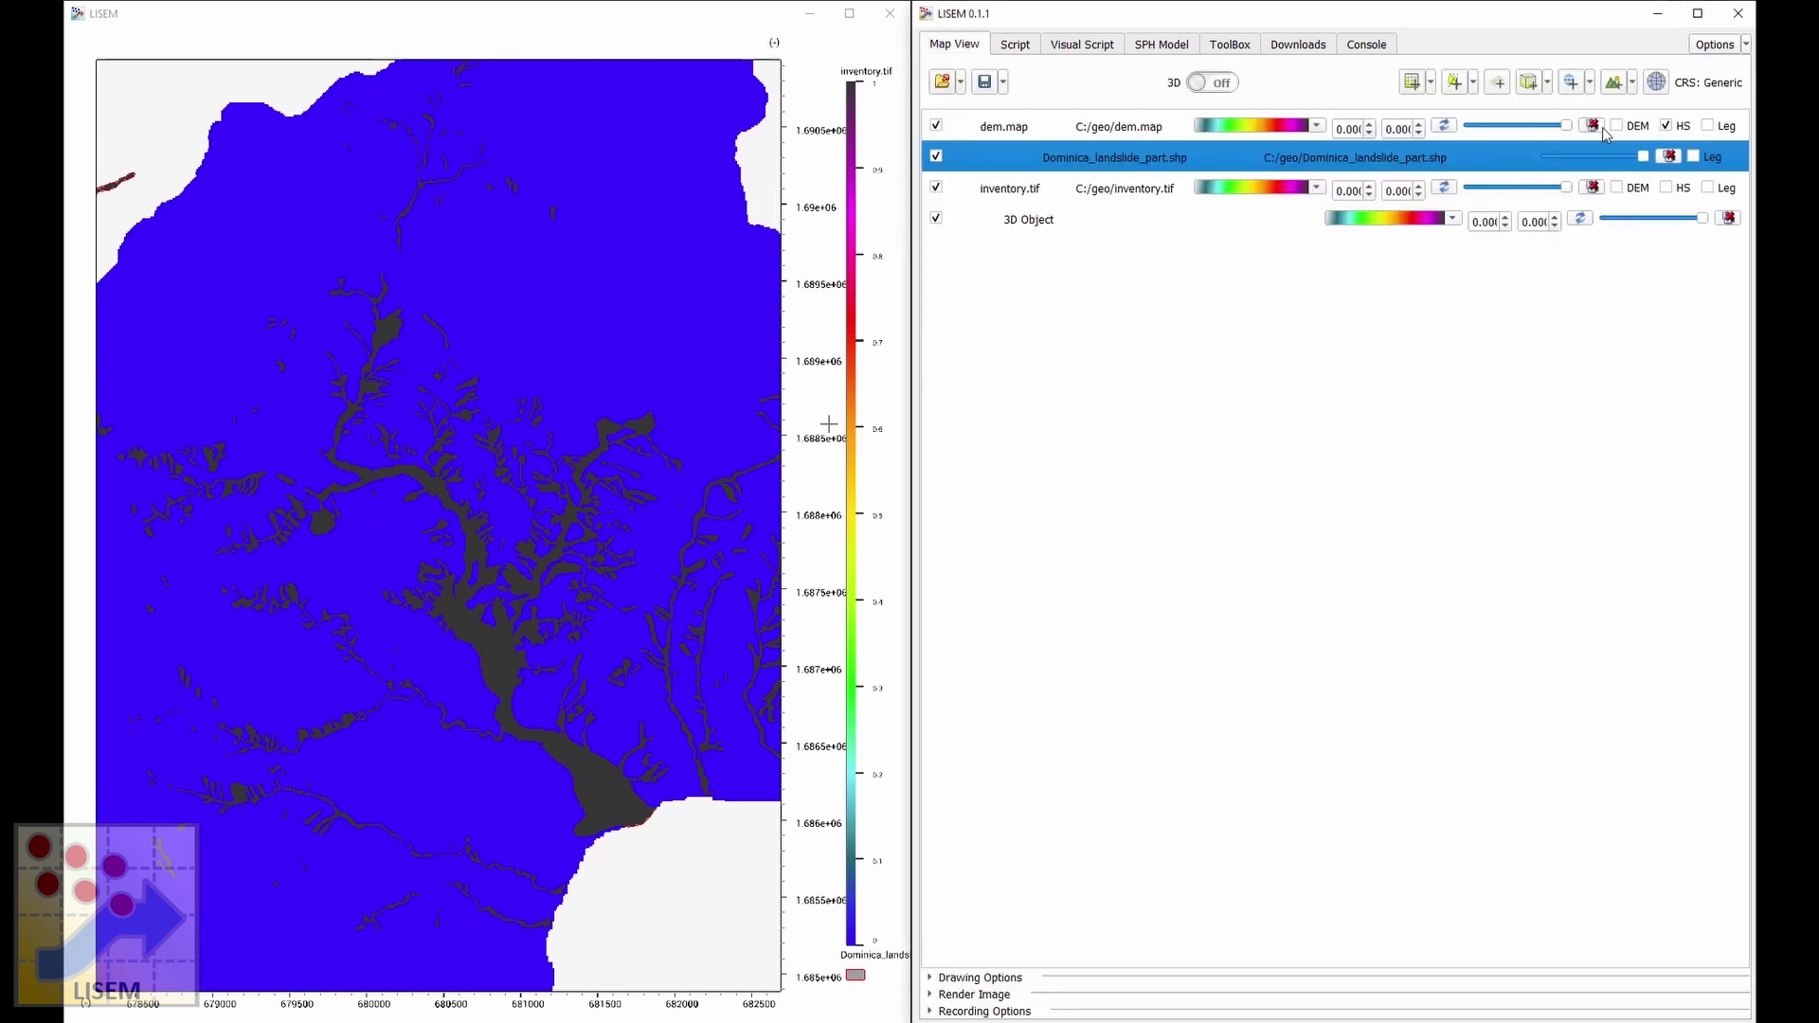
# Remove the dem.map and landslide shapefile layers and switch the map display to 3D.
pyautogui.click(1592, 125)
pyautogui.click(1669, 126)
pyautogui.click(1591, 125)
pyautogui.rightClick(1118, 130)
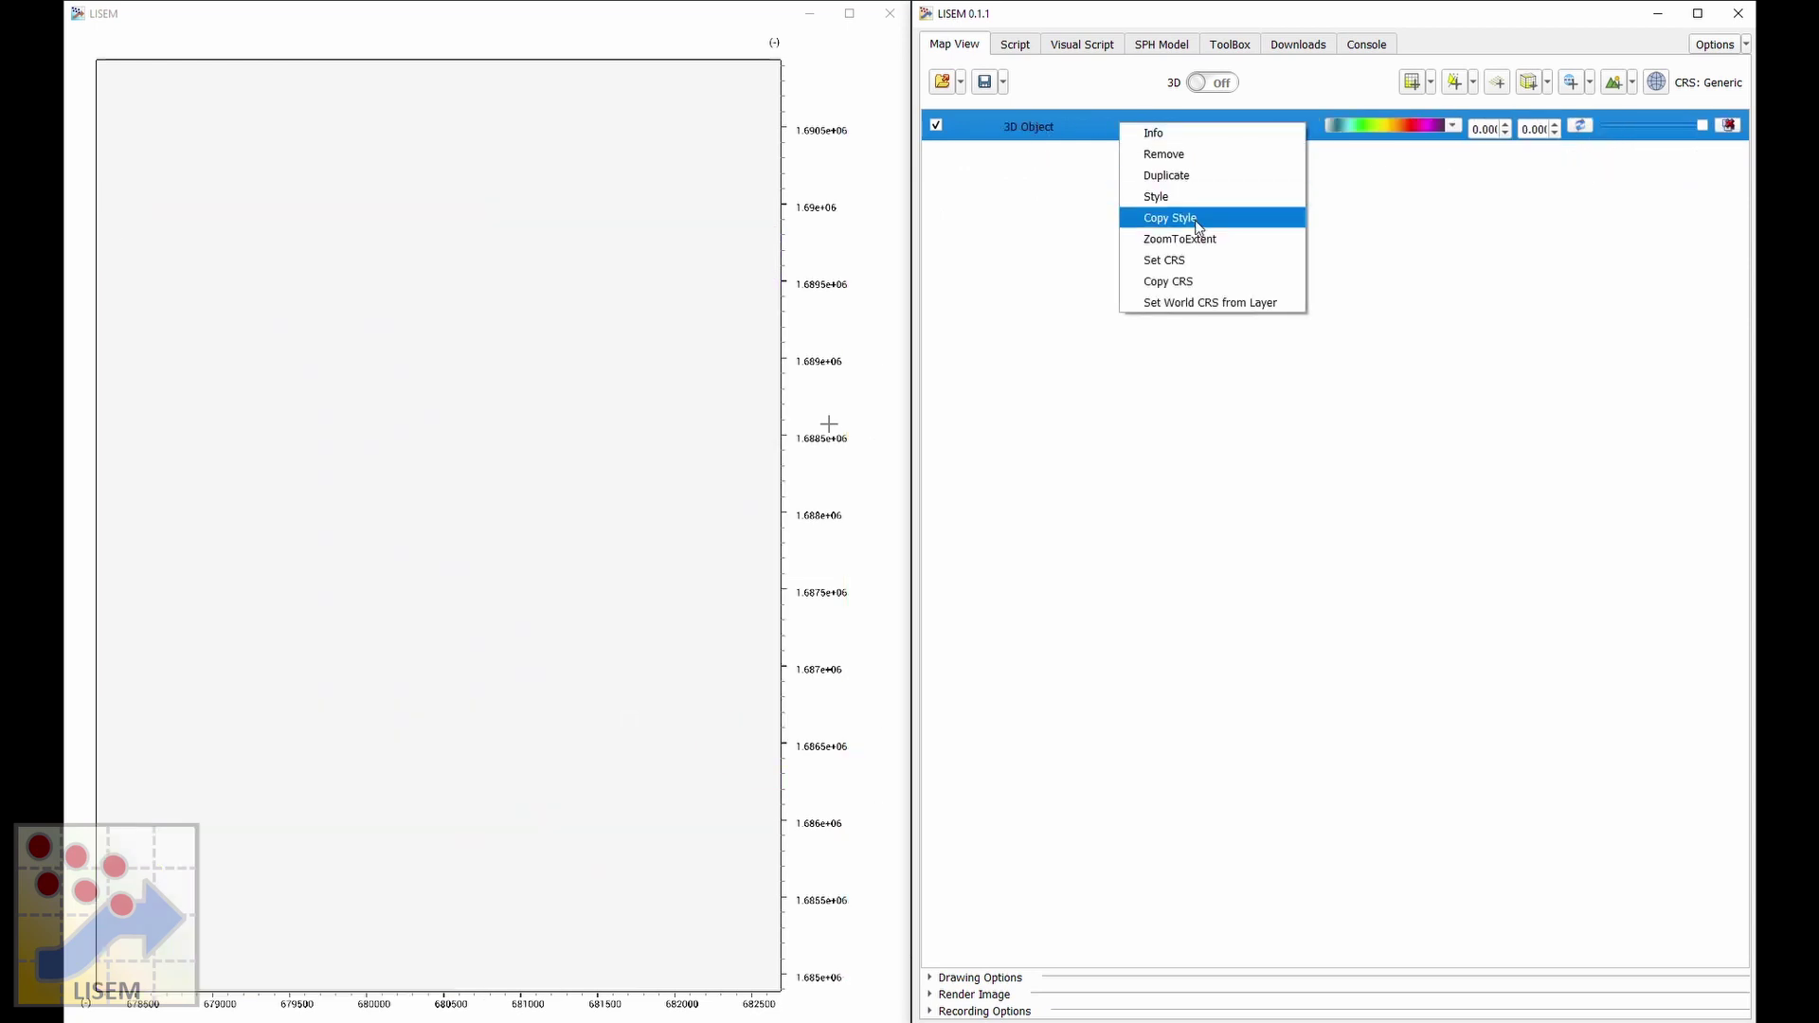
pyautogui.press('Escape')
pyautogui.click(1213, 82)
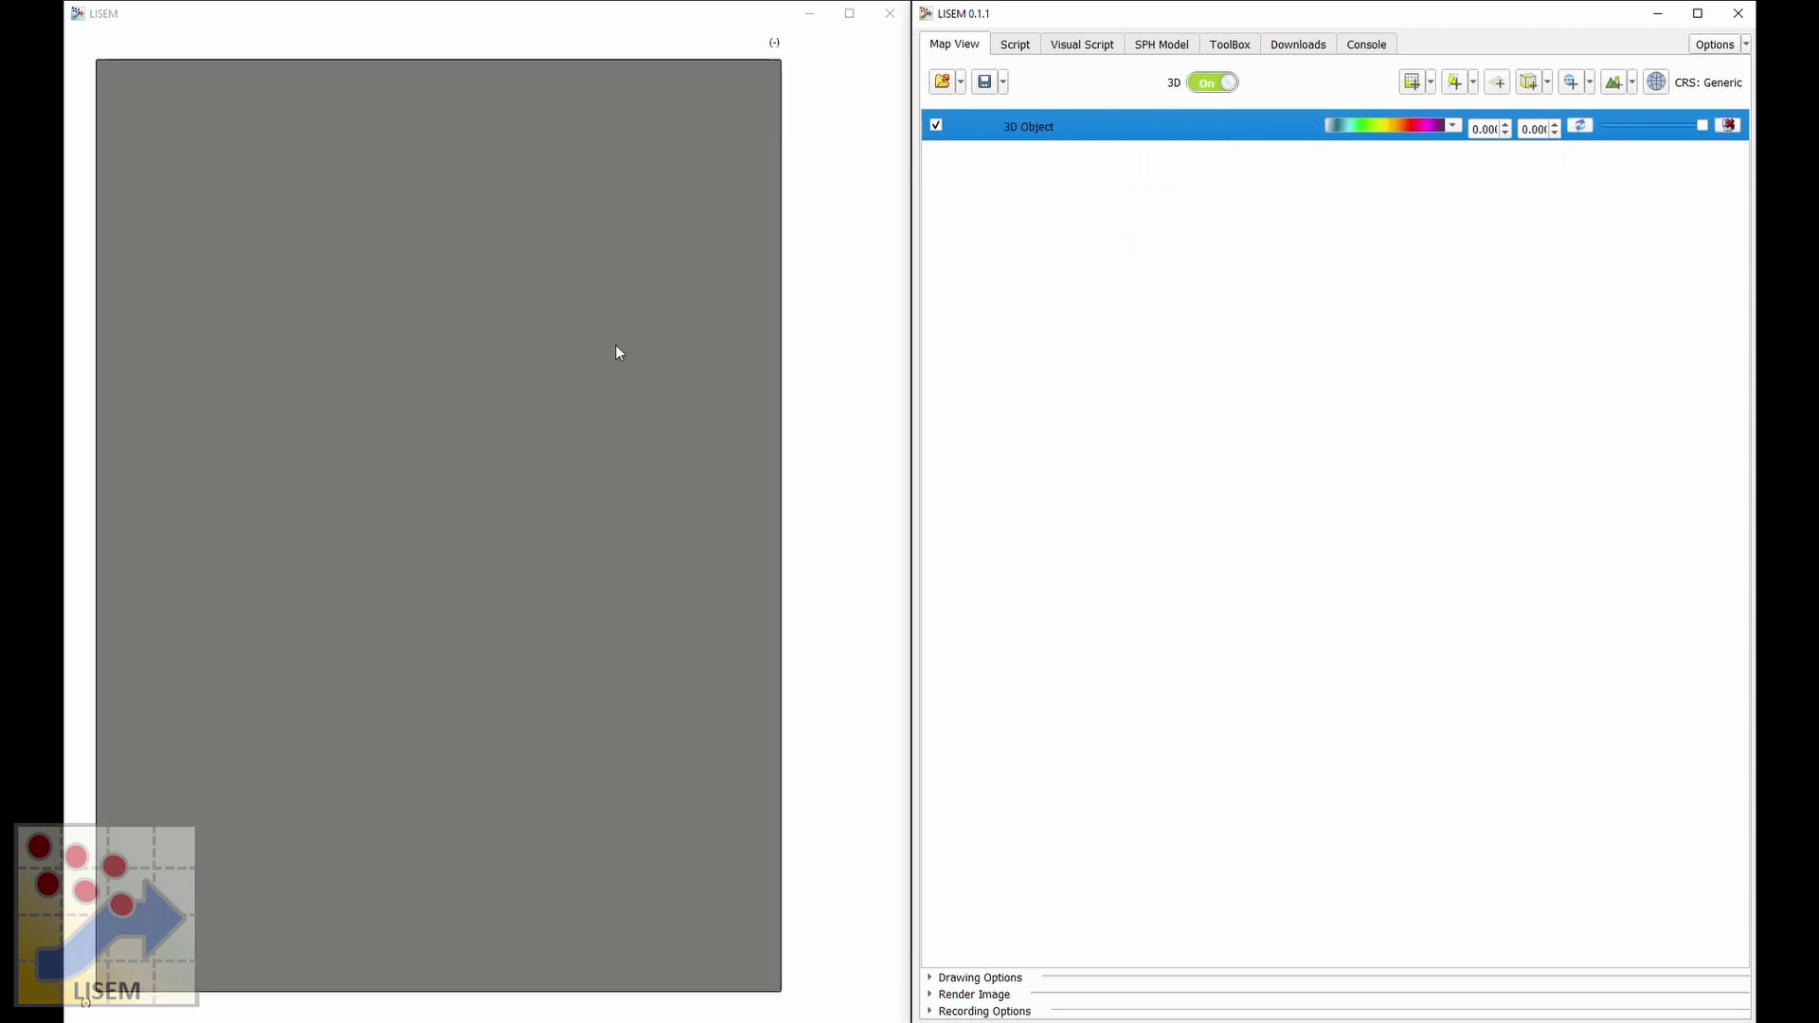
pyautogui.click(617, 345)
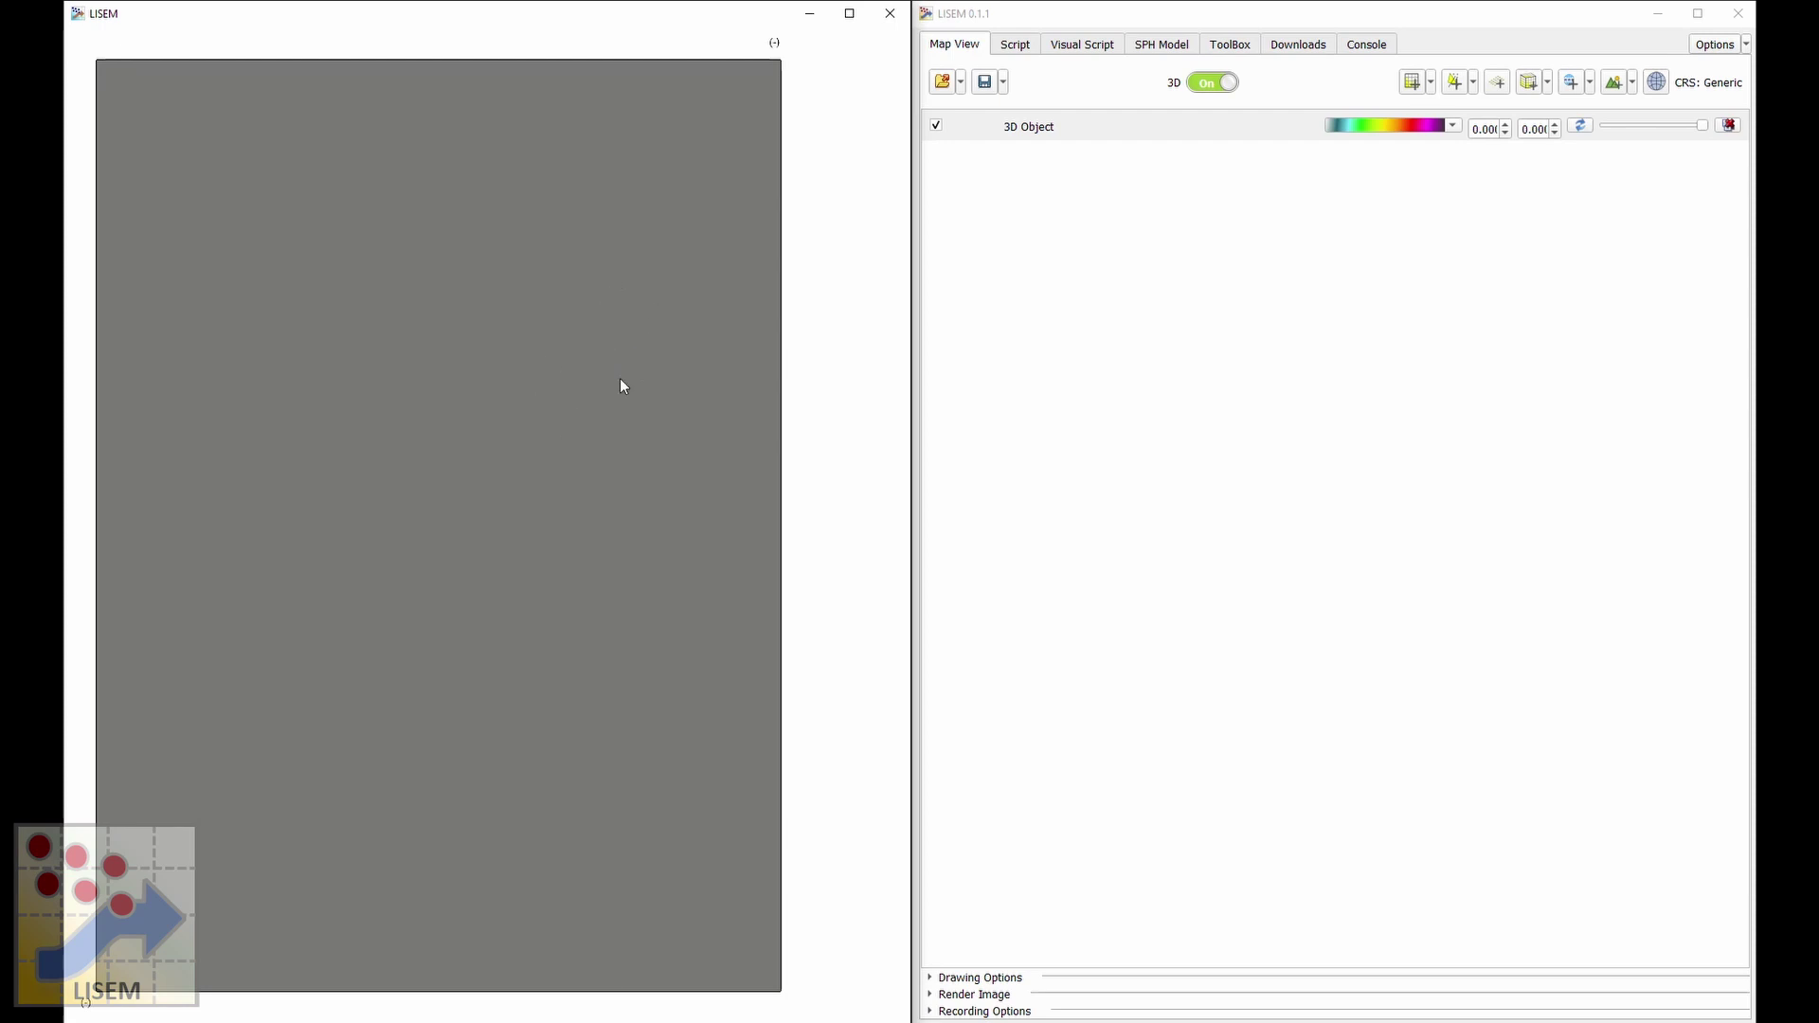
# Zoom to the 3D object's extent and orbit the orange mesh to see it from several sides.
pyautogui.rightClick(995, 133)
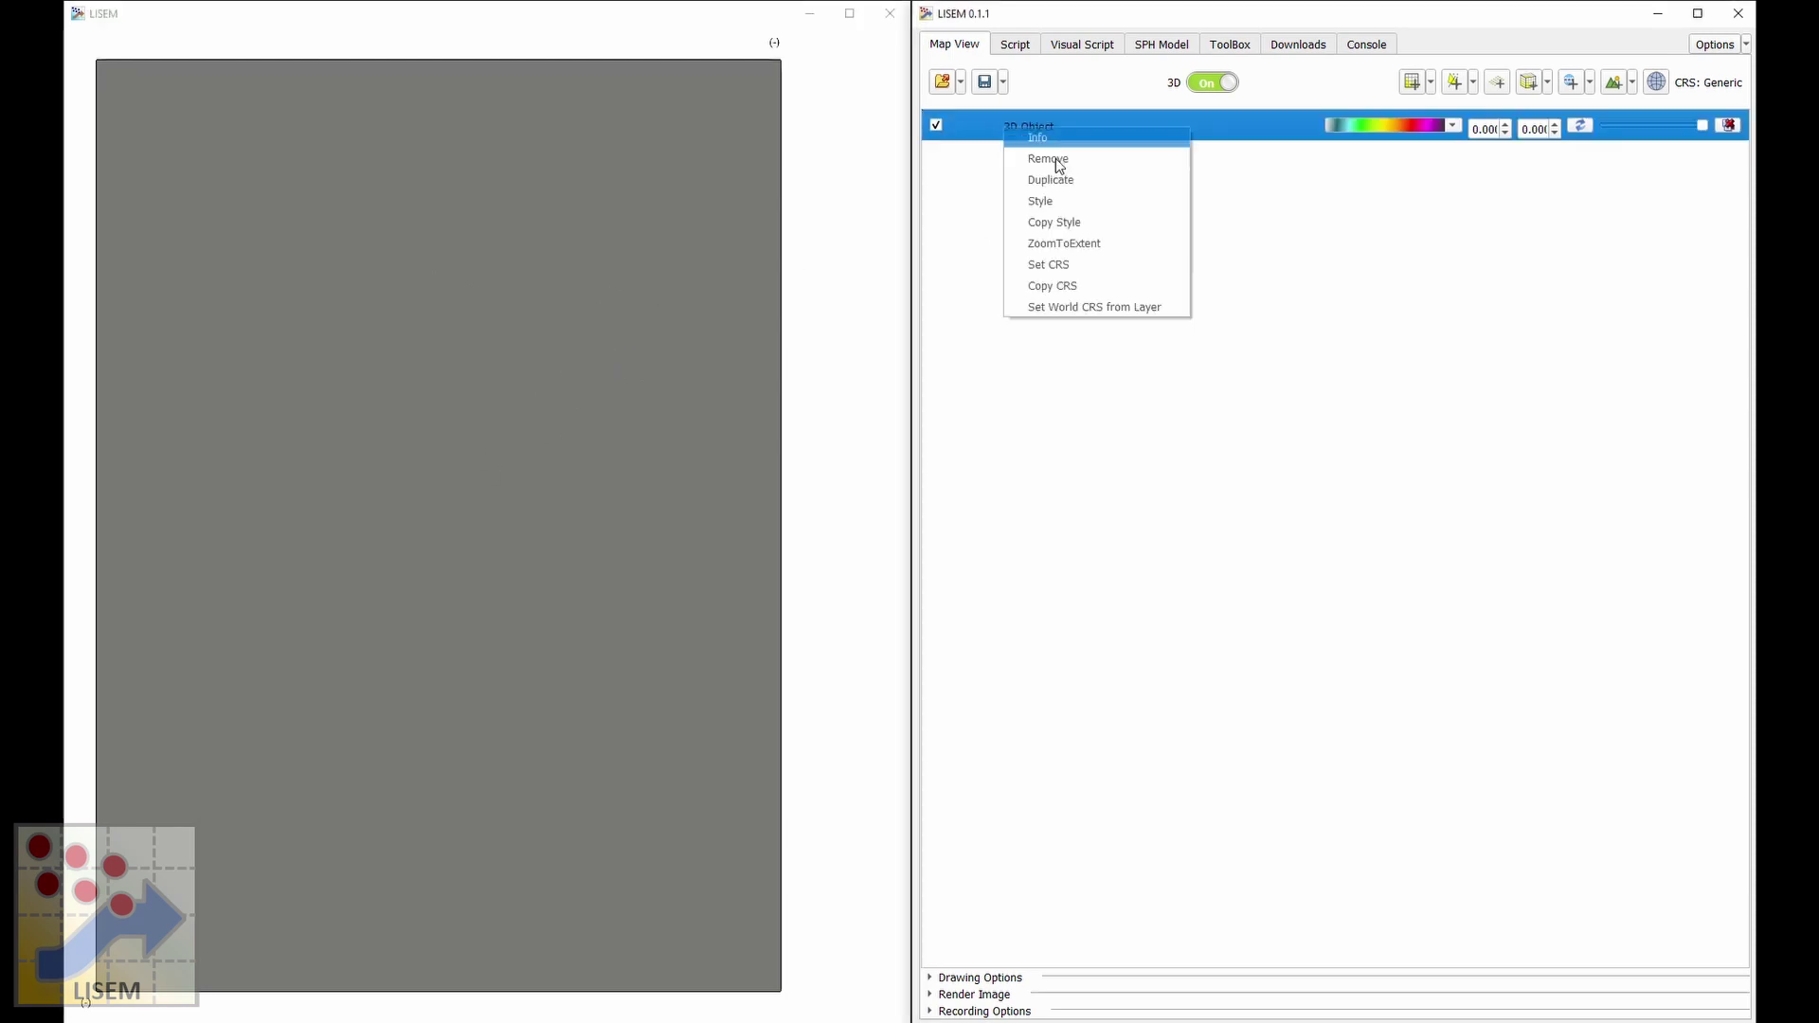
pyautogui.click(1042, 242)
pyautogui.click(707, 195)
pyautogui.moveTo(707, 195); pyautogui.dragTo(572, 431)
pyautogui.scroll(8, 458, 360)
pyautogui.click(1640, 90)
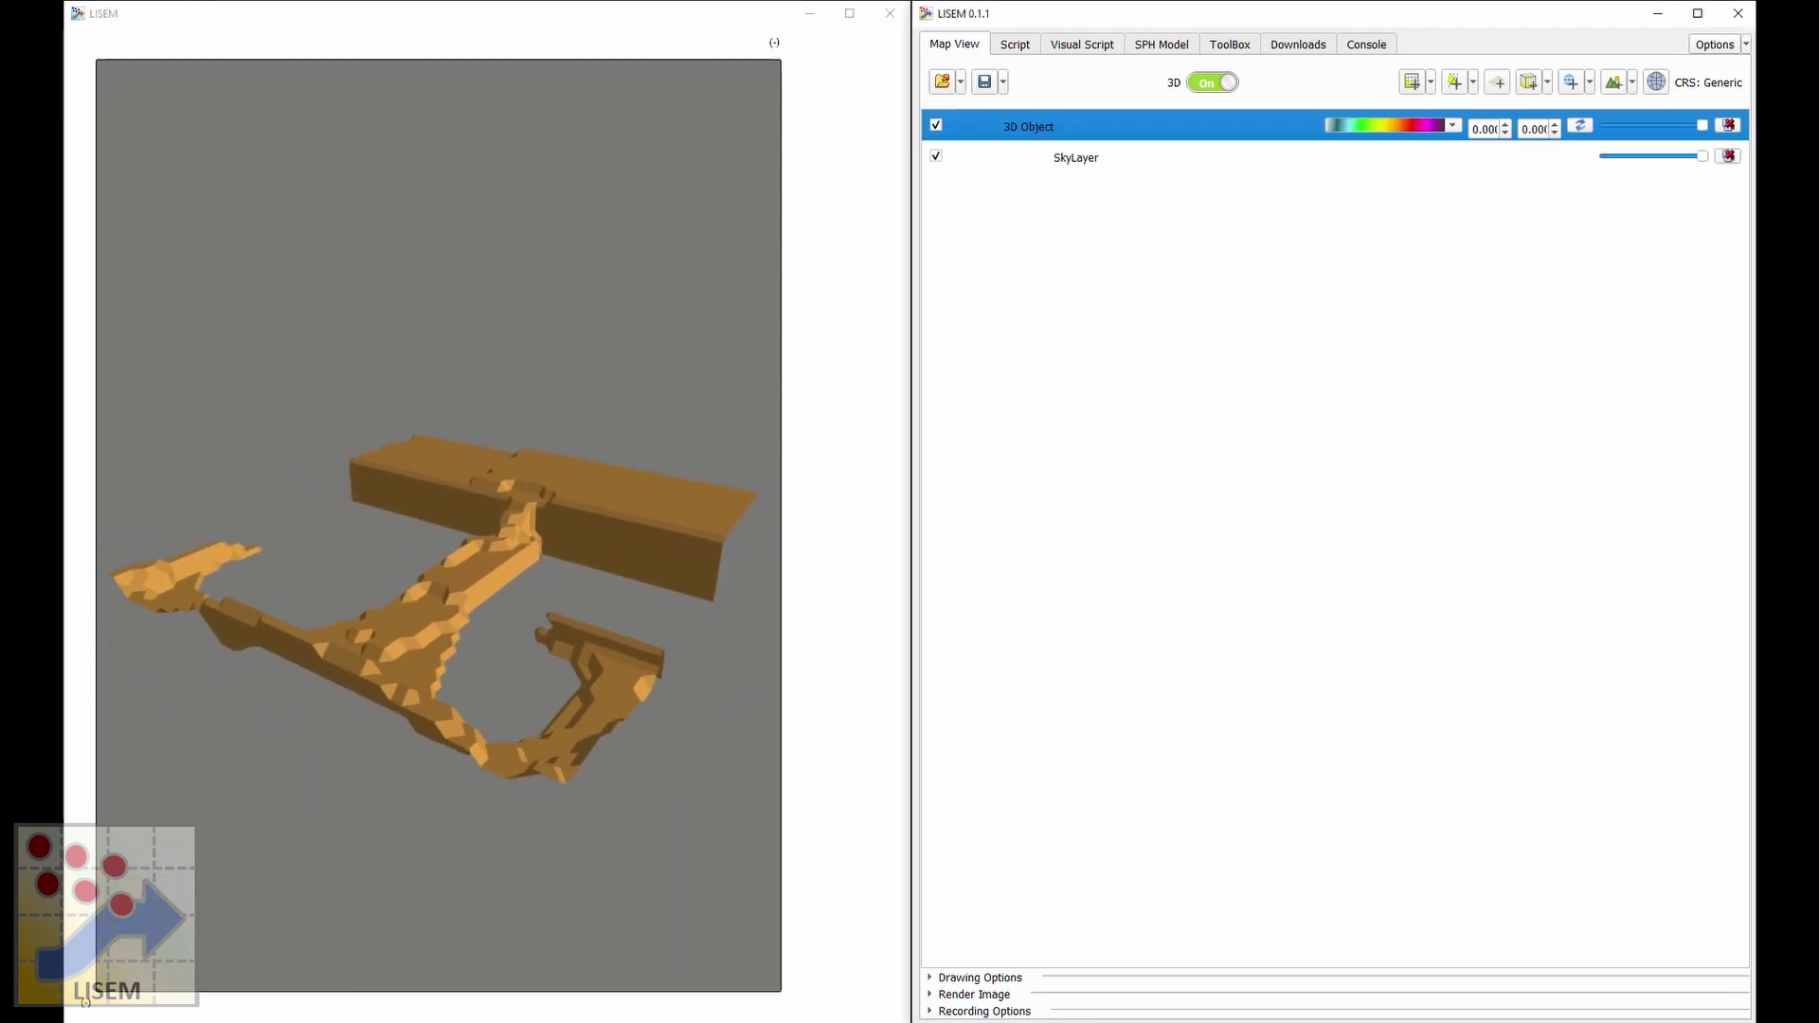
pyautogui.moveTo(498, 499); pyautogui.dragTo(232, 533)
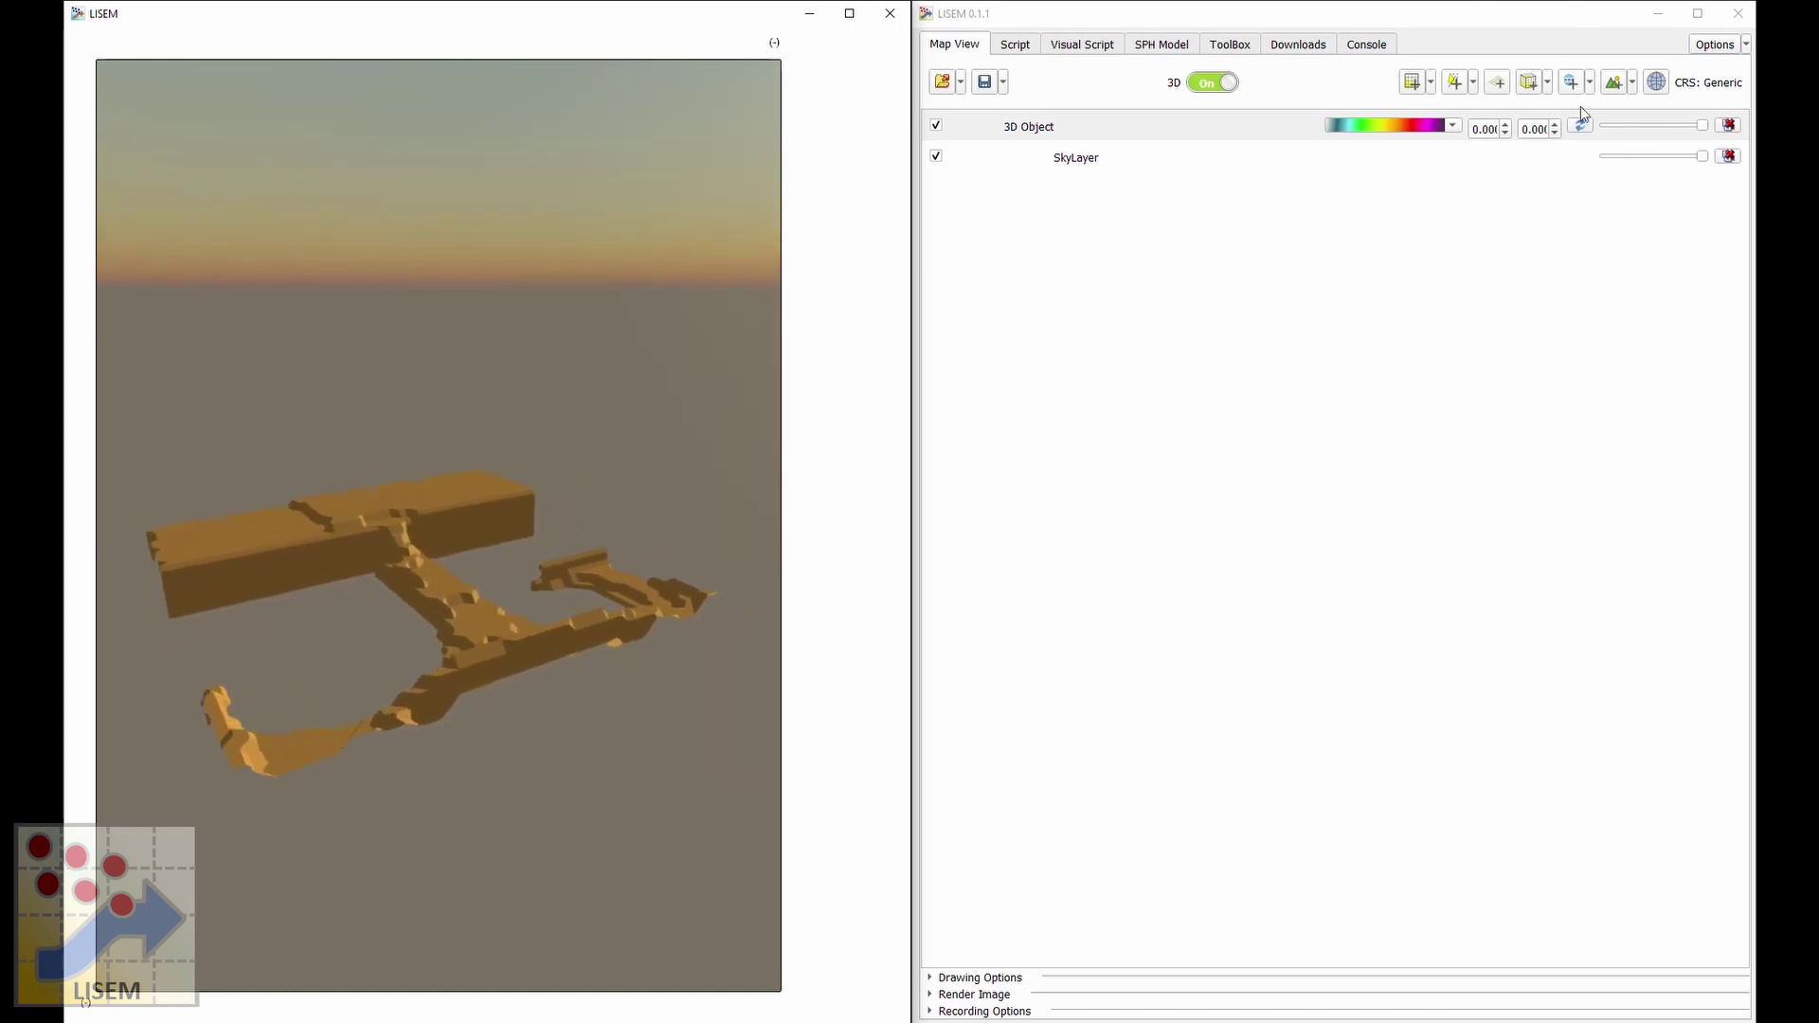
# Remove the 3D Object and sky layers and return to the scripting workspace.
pyautogui.click(1728, 125)
pyautogui.click(1728, 126)
pyautogui.click(1029, 46)
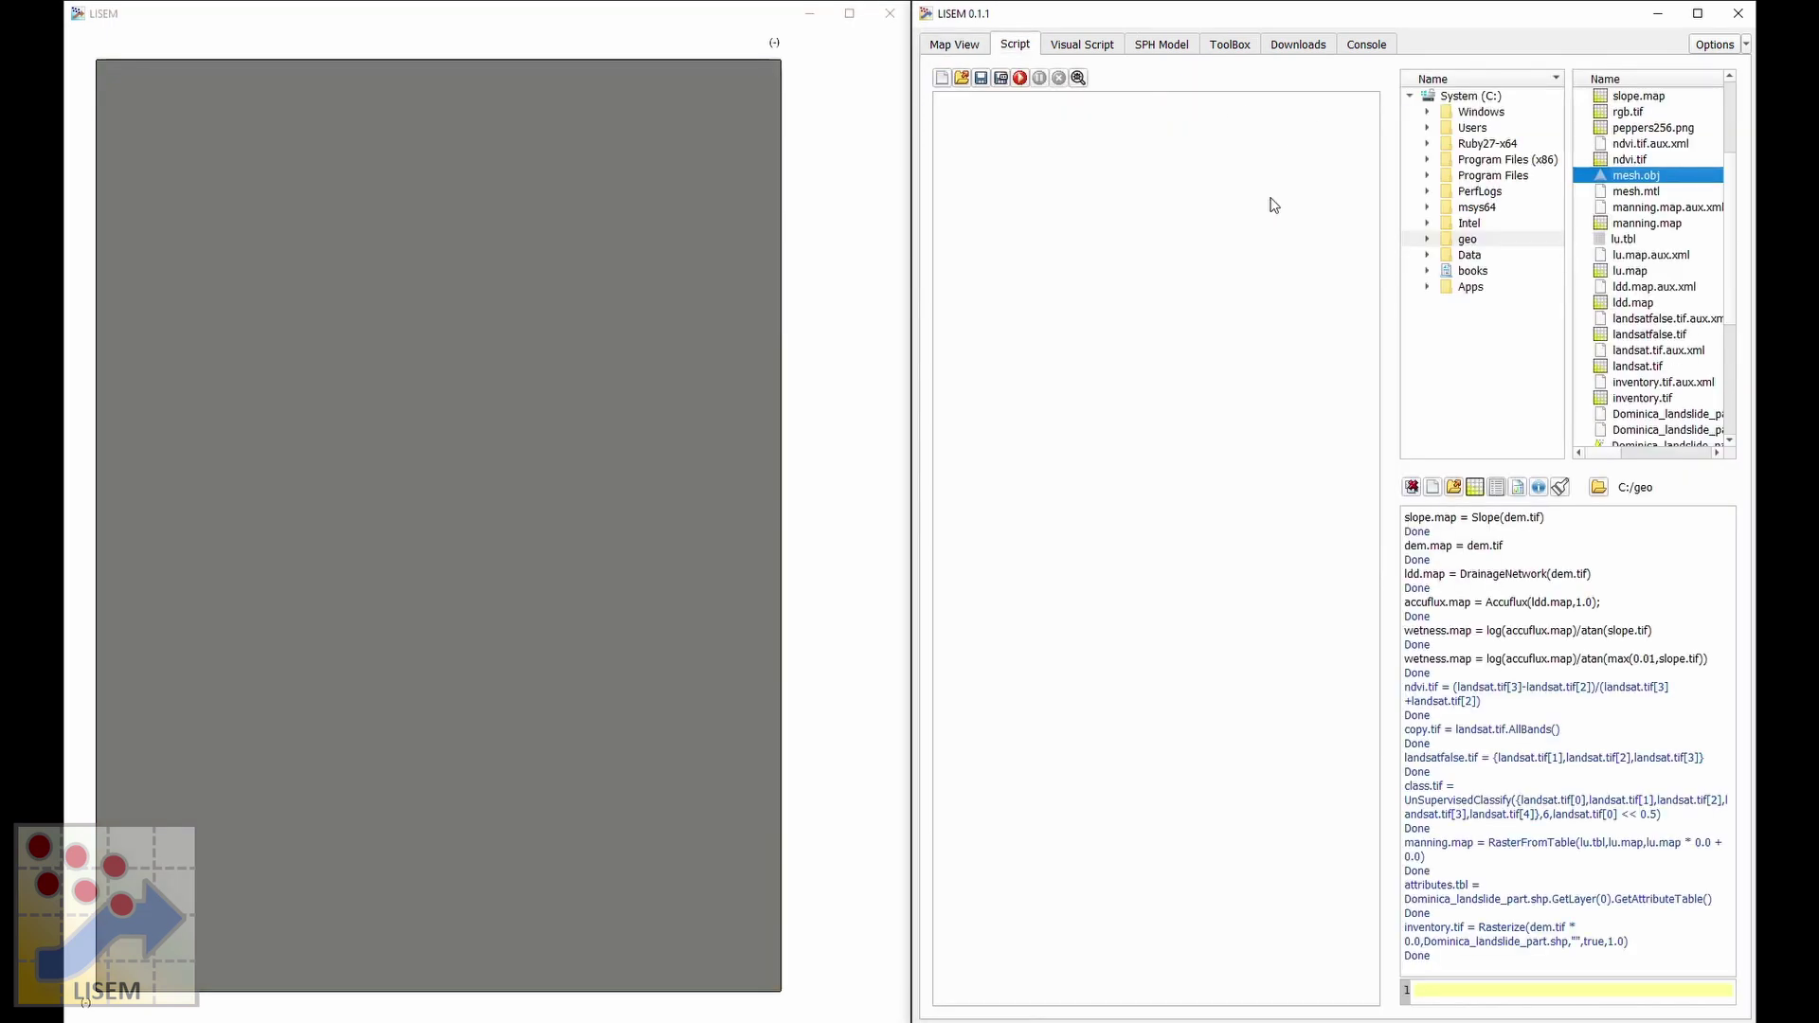
# Open waterw_i.fld as a 3D volume and rotate it to an angled view.
pyautogui.scroll(3, 1635, 214)
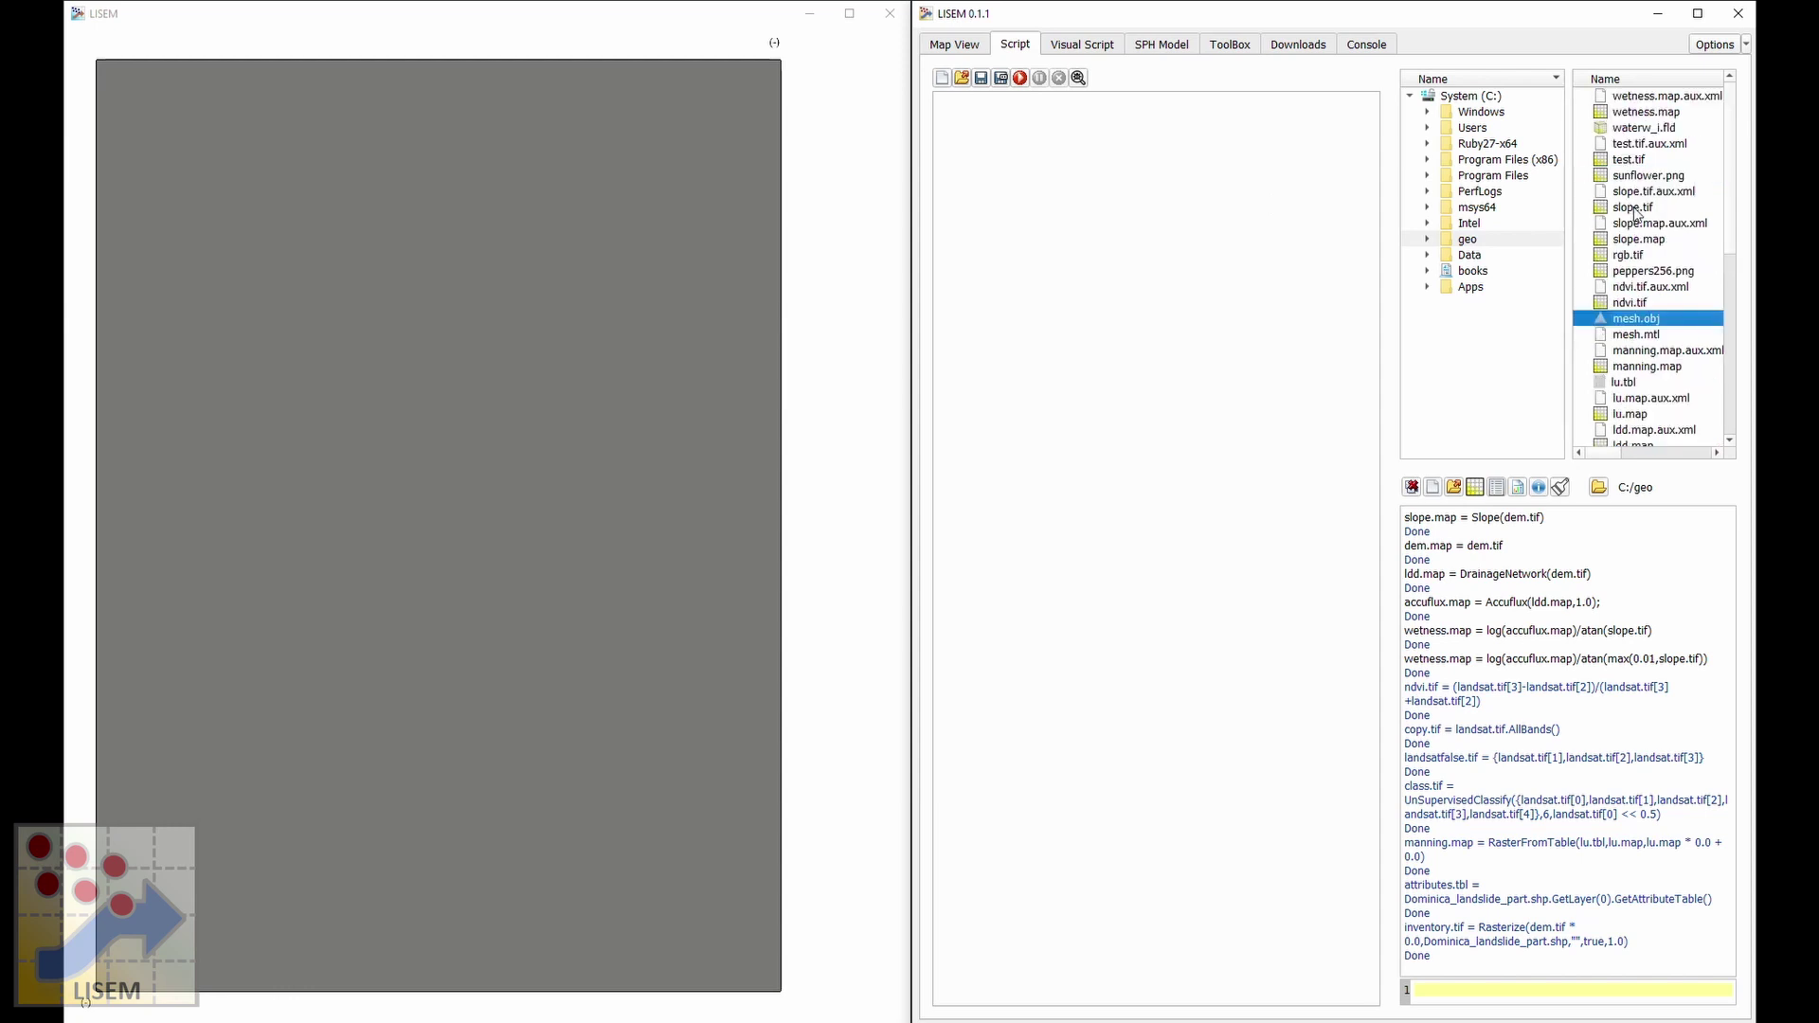
pyautogui.doubleClick(1662, 129)
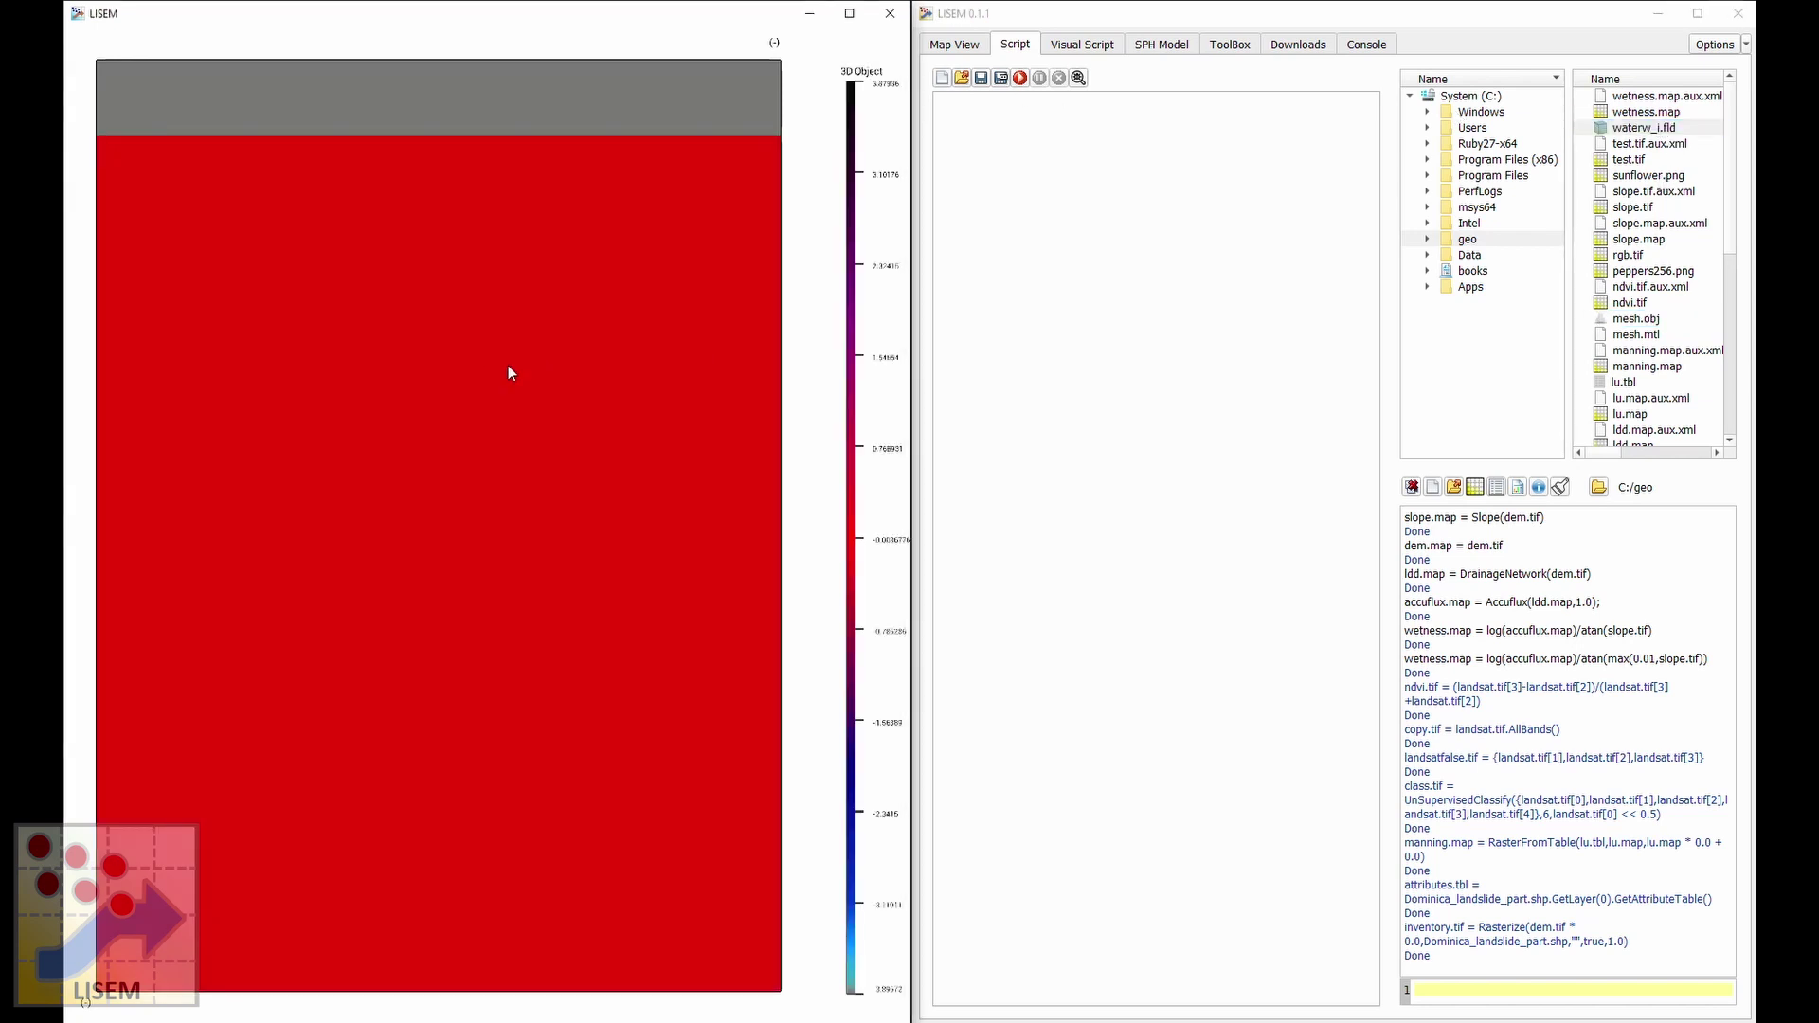
pyautogui.moveTo(508, 368)
pyautogui.mouseDown()
pyautogui.moveTo(515, 345)
pyautogui.moveTo(525, 372)
pyautogui.moveTo(578, 391)
pyautogui.moveTo(451, 425)
pyautogui.moveTo(476, 482)
pyautogui.moveTo(554, 394)
pyautogui.moveTo(735, 388)
pyautogui.moveTo(610, 386)
pyautogui.mouseUp()
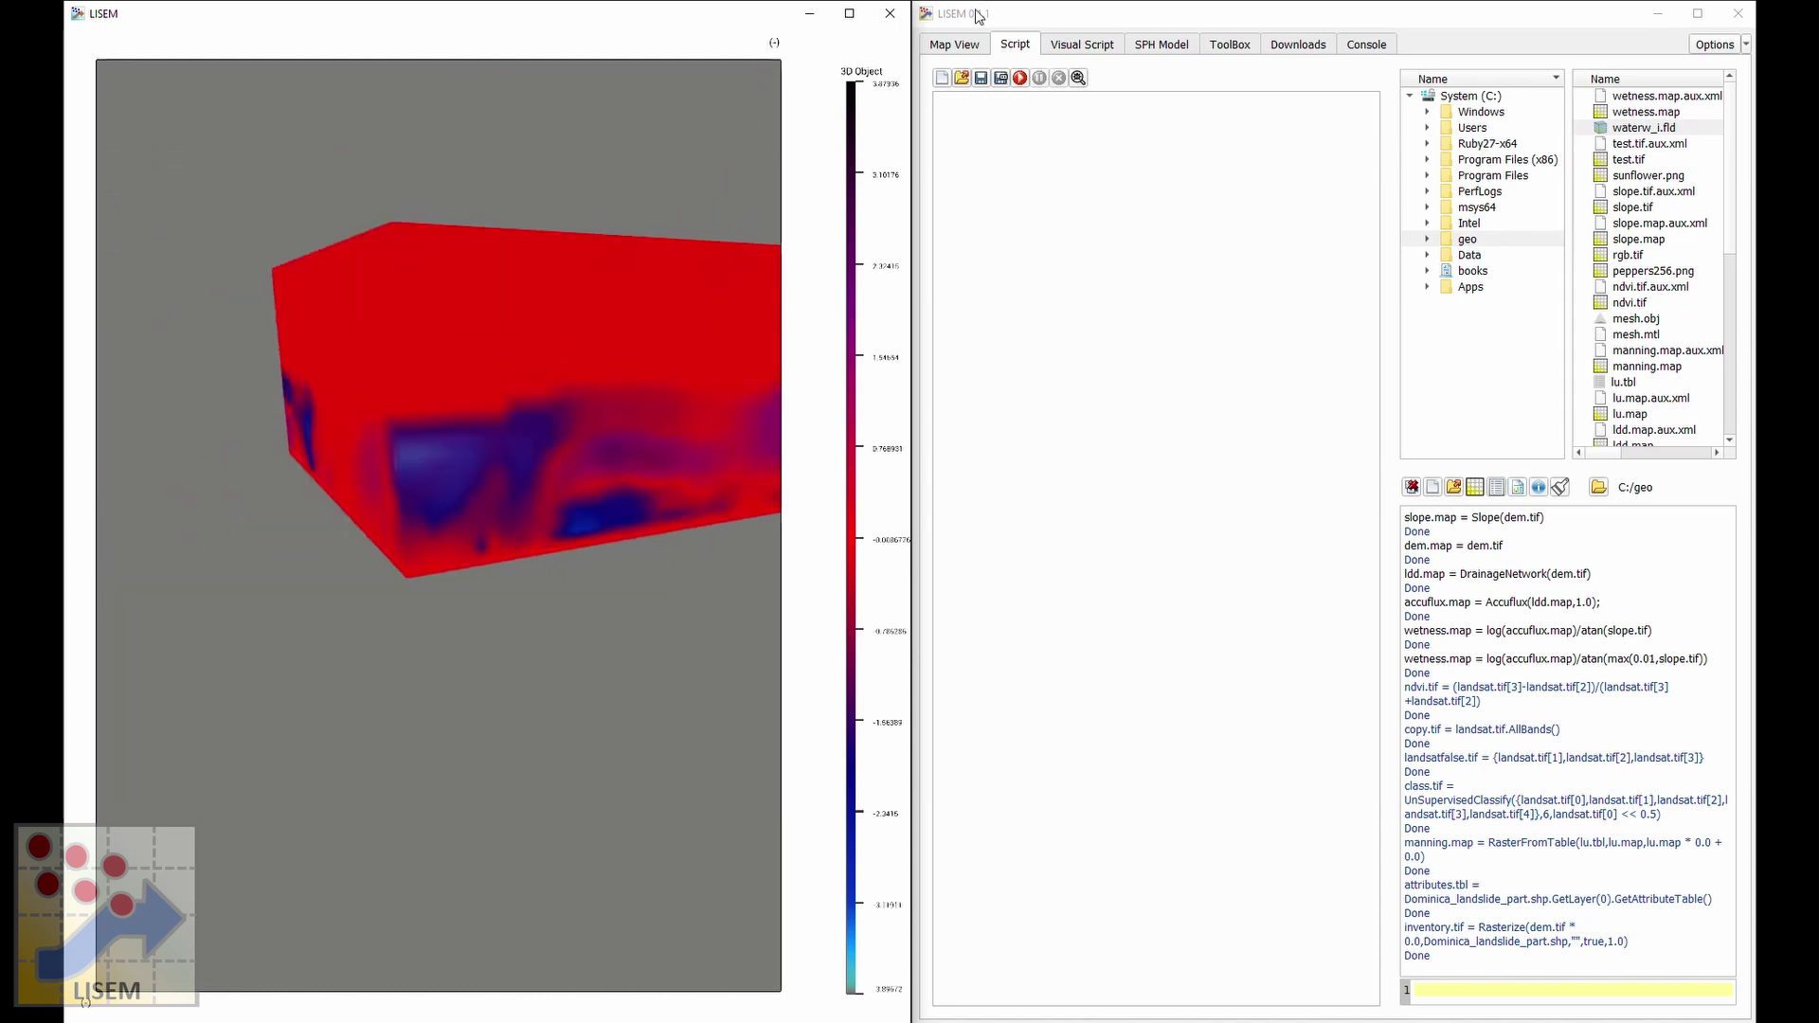
# Apply the red-yellow-green colour ramp to the volume.
pyautogui.click(955, 43)
pyautogui.click(1410, 130)
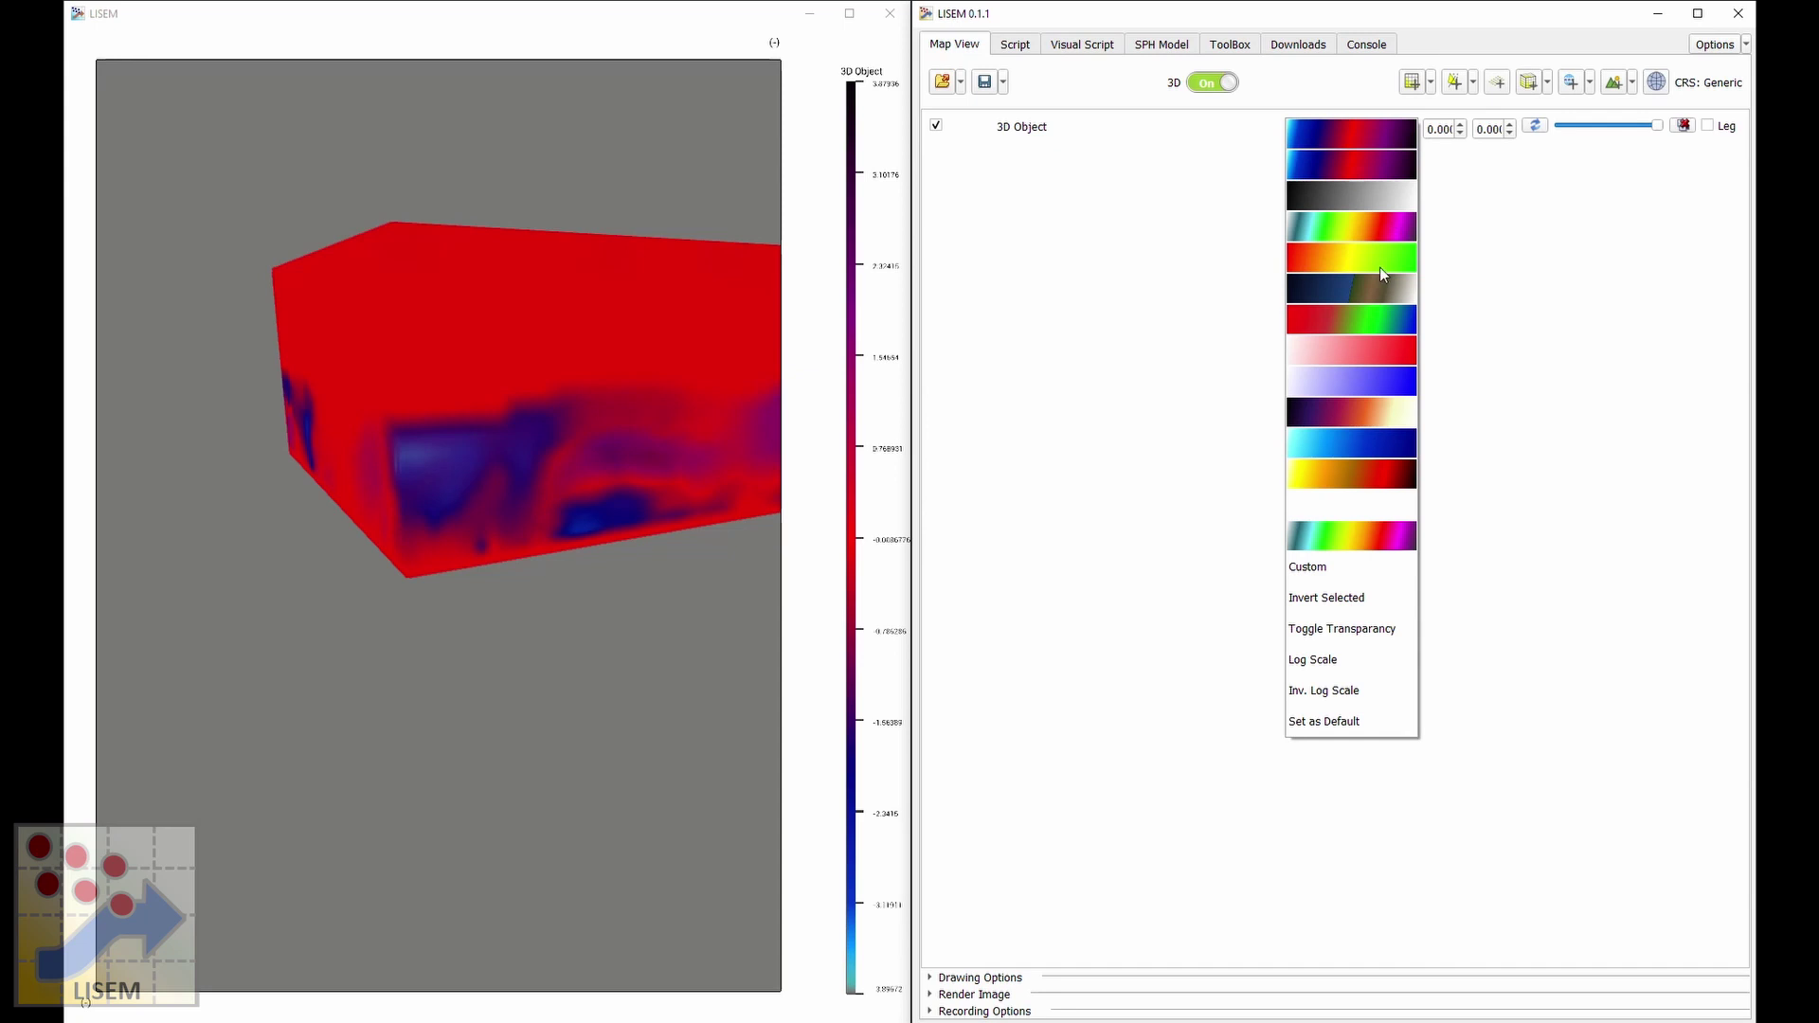
pyautogui.click(1380, 267)
# Make a custom gradient whose middle yellow stop has alpha 0, then orbit the translucent volume.
pyautogui.click(1410, 130)
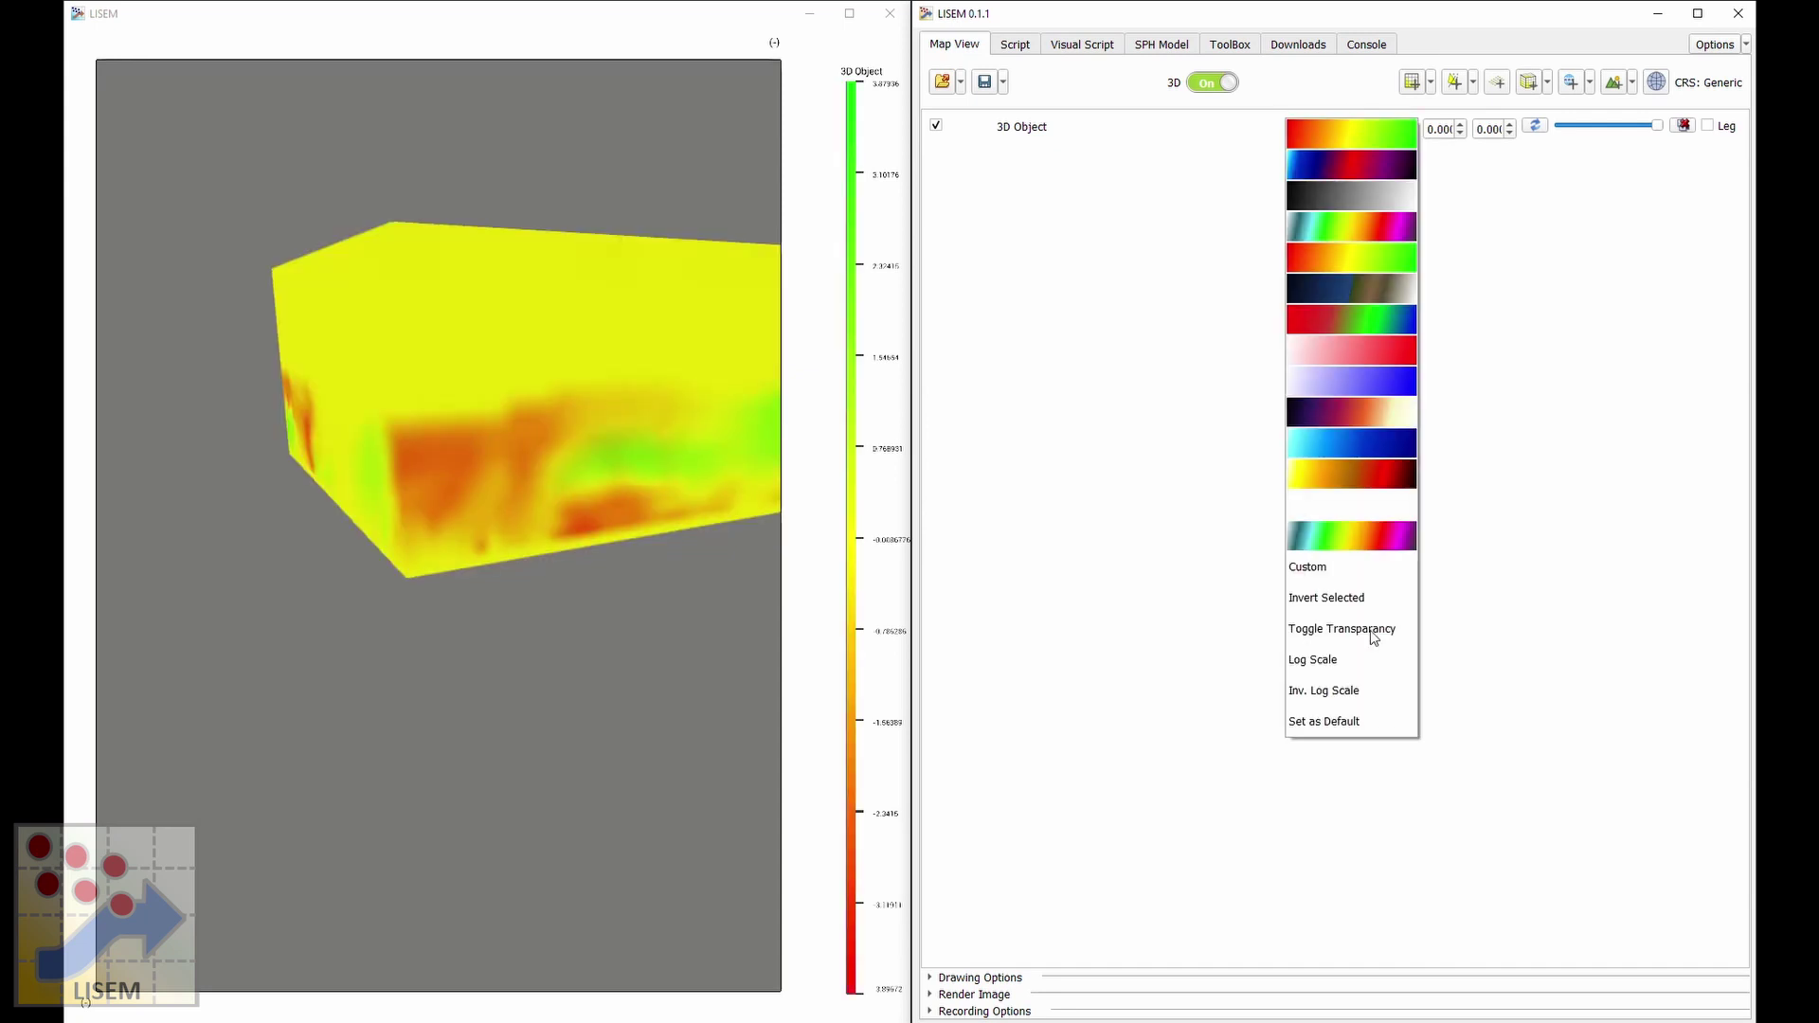
pyautogui.click(1350, 566)
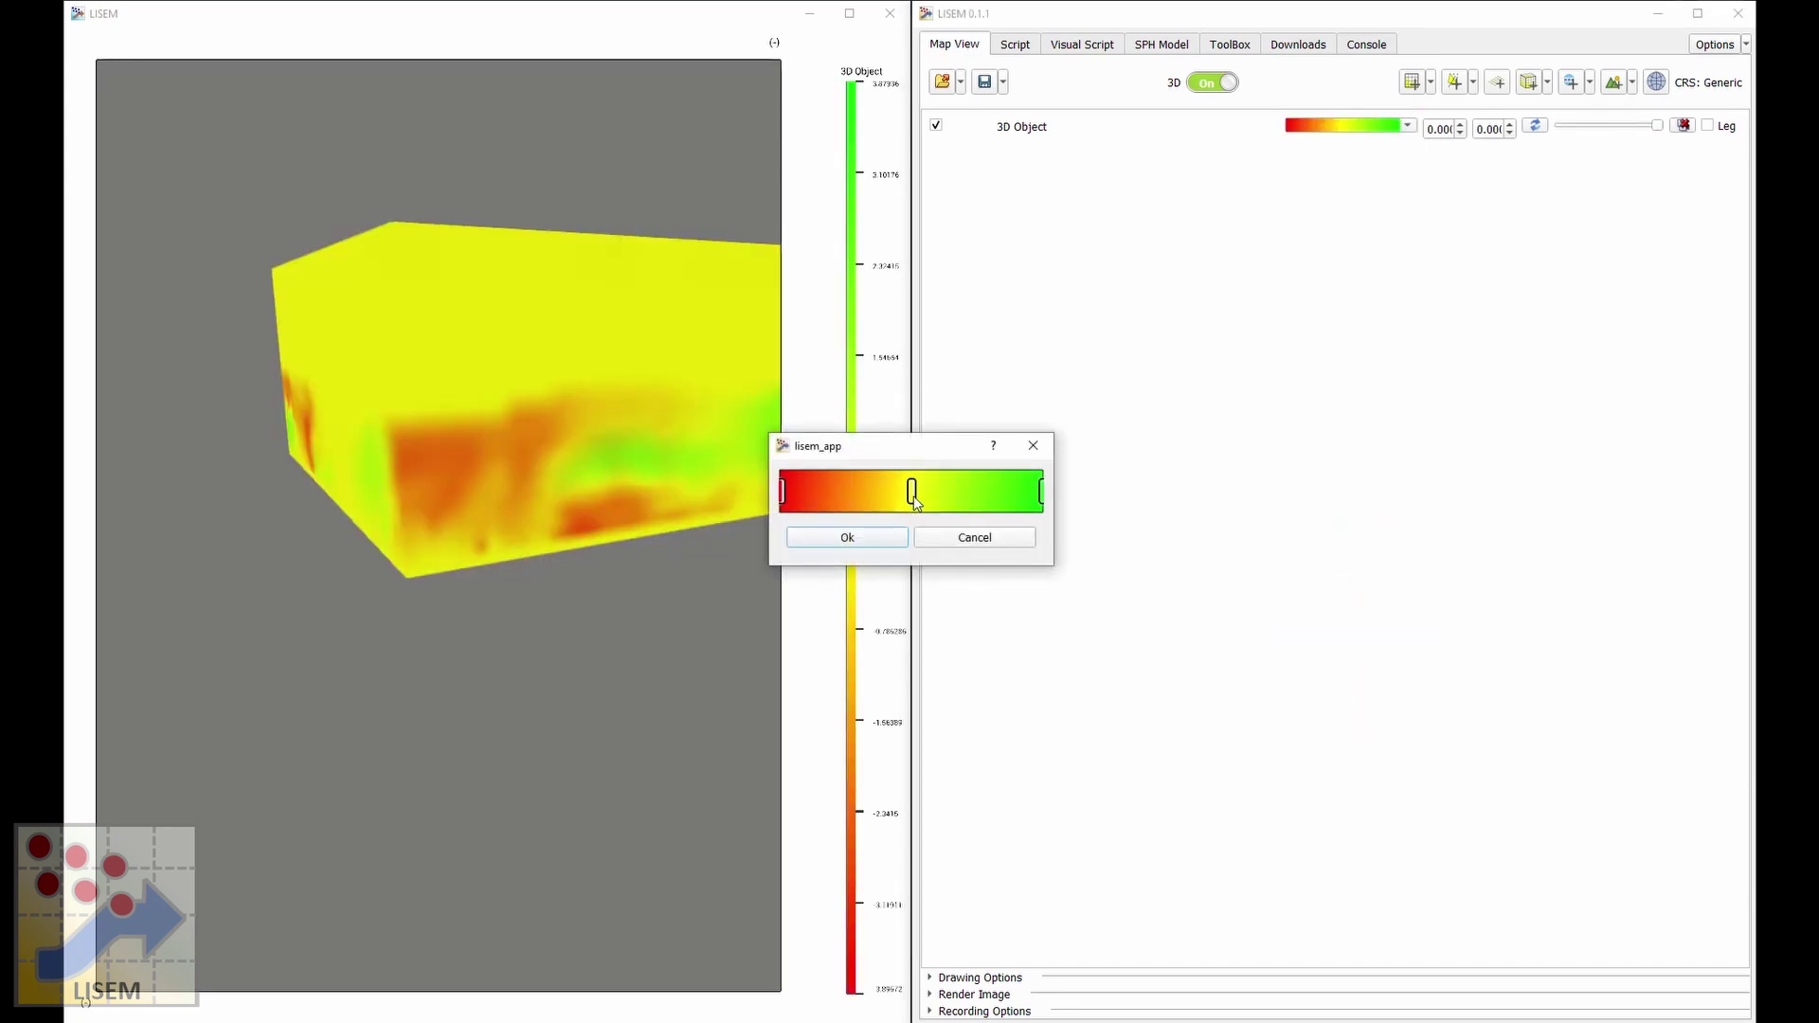
pyautogui.moveTo(911, 445); pyautogui.dragTo(929, 544)
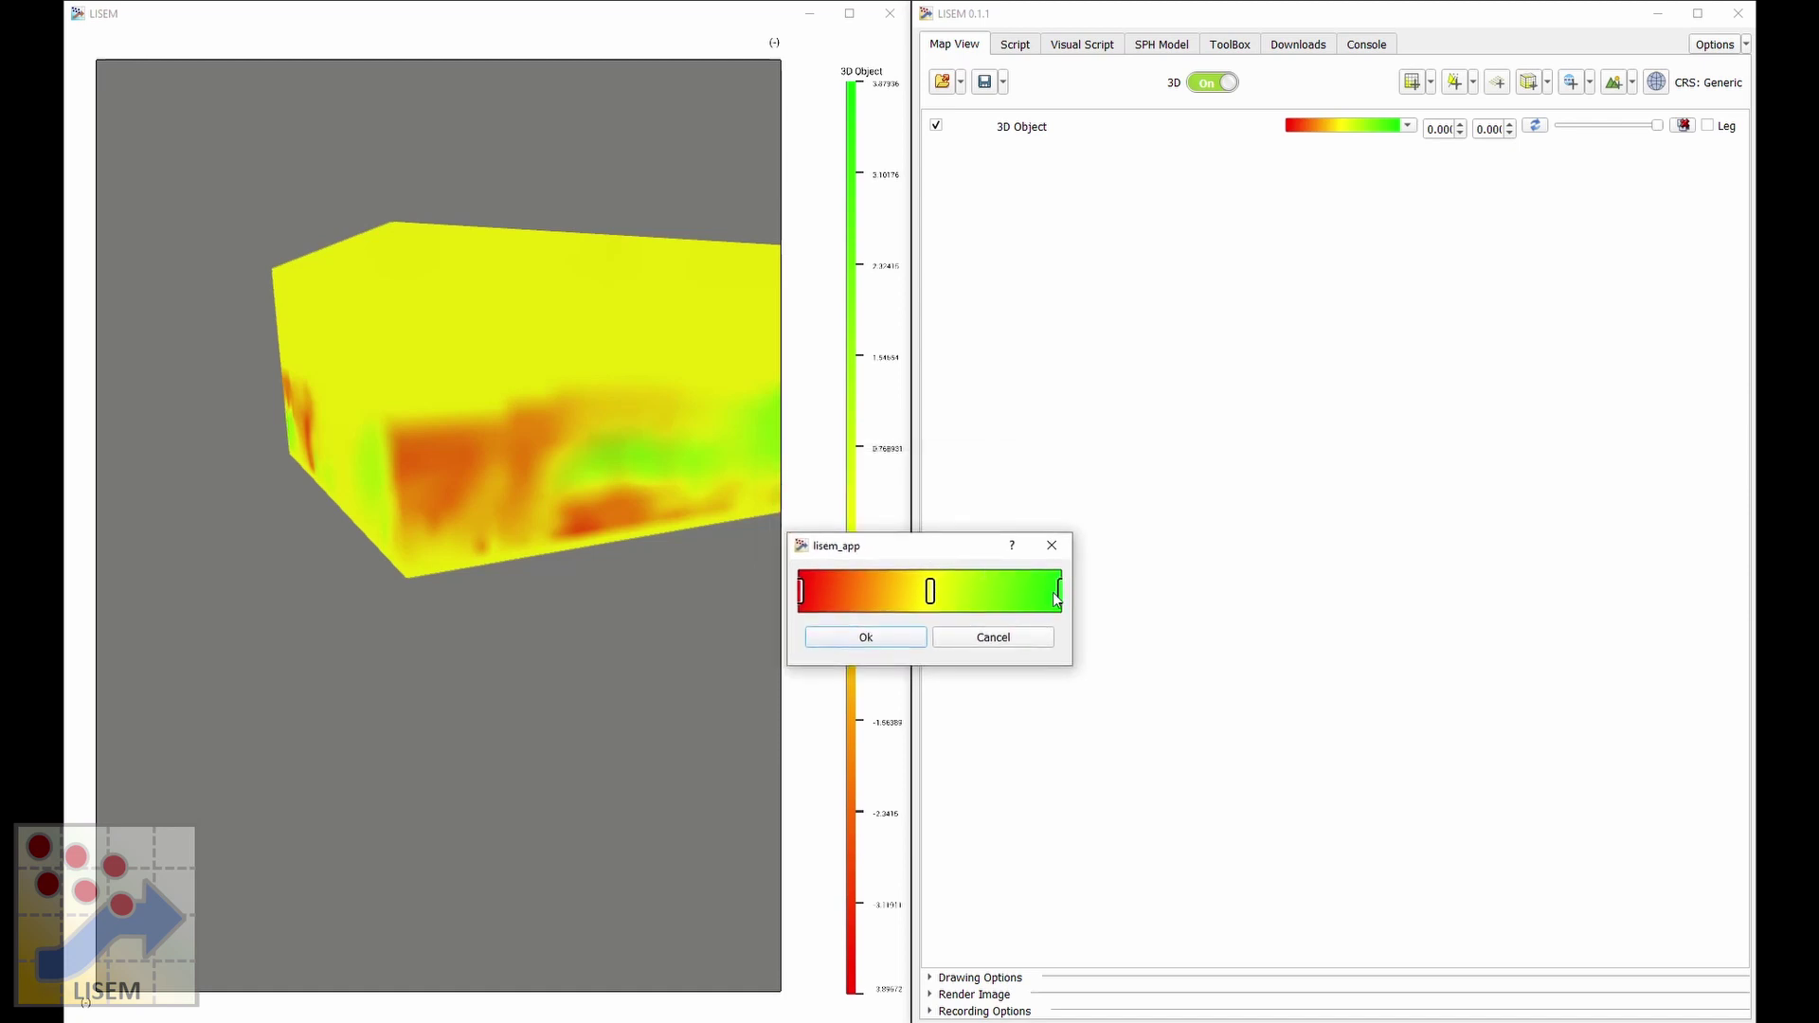
pyautogui.doubleClick(931, 594)
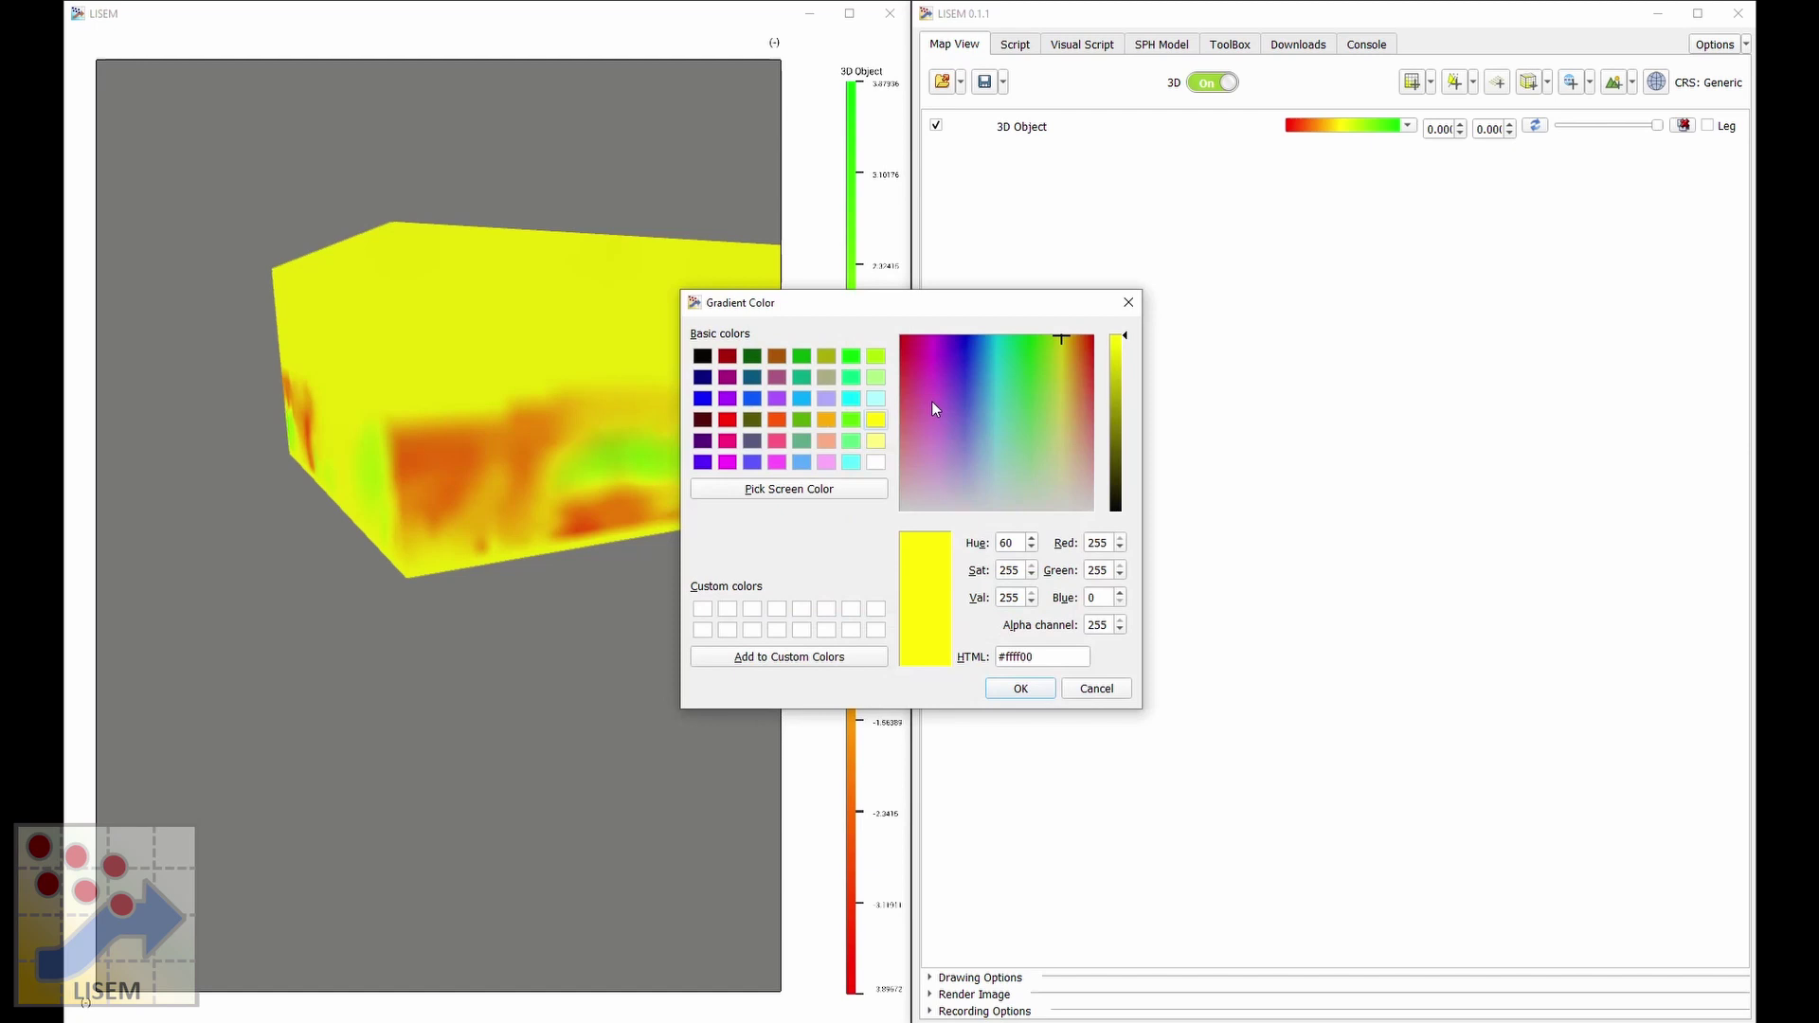
pyautogui.doubleClick(1098, 625)
pyautogui.write('0')
pyautogui.click(997, 689)
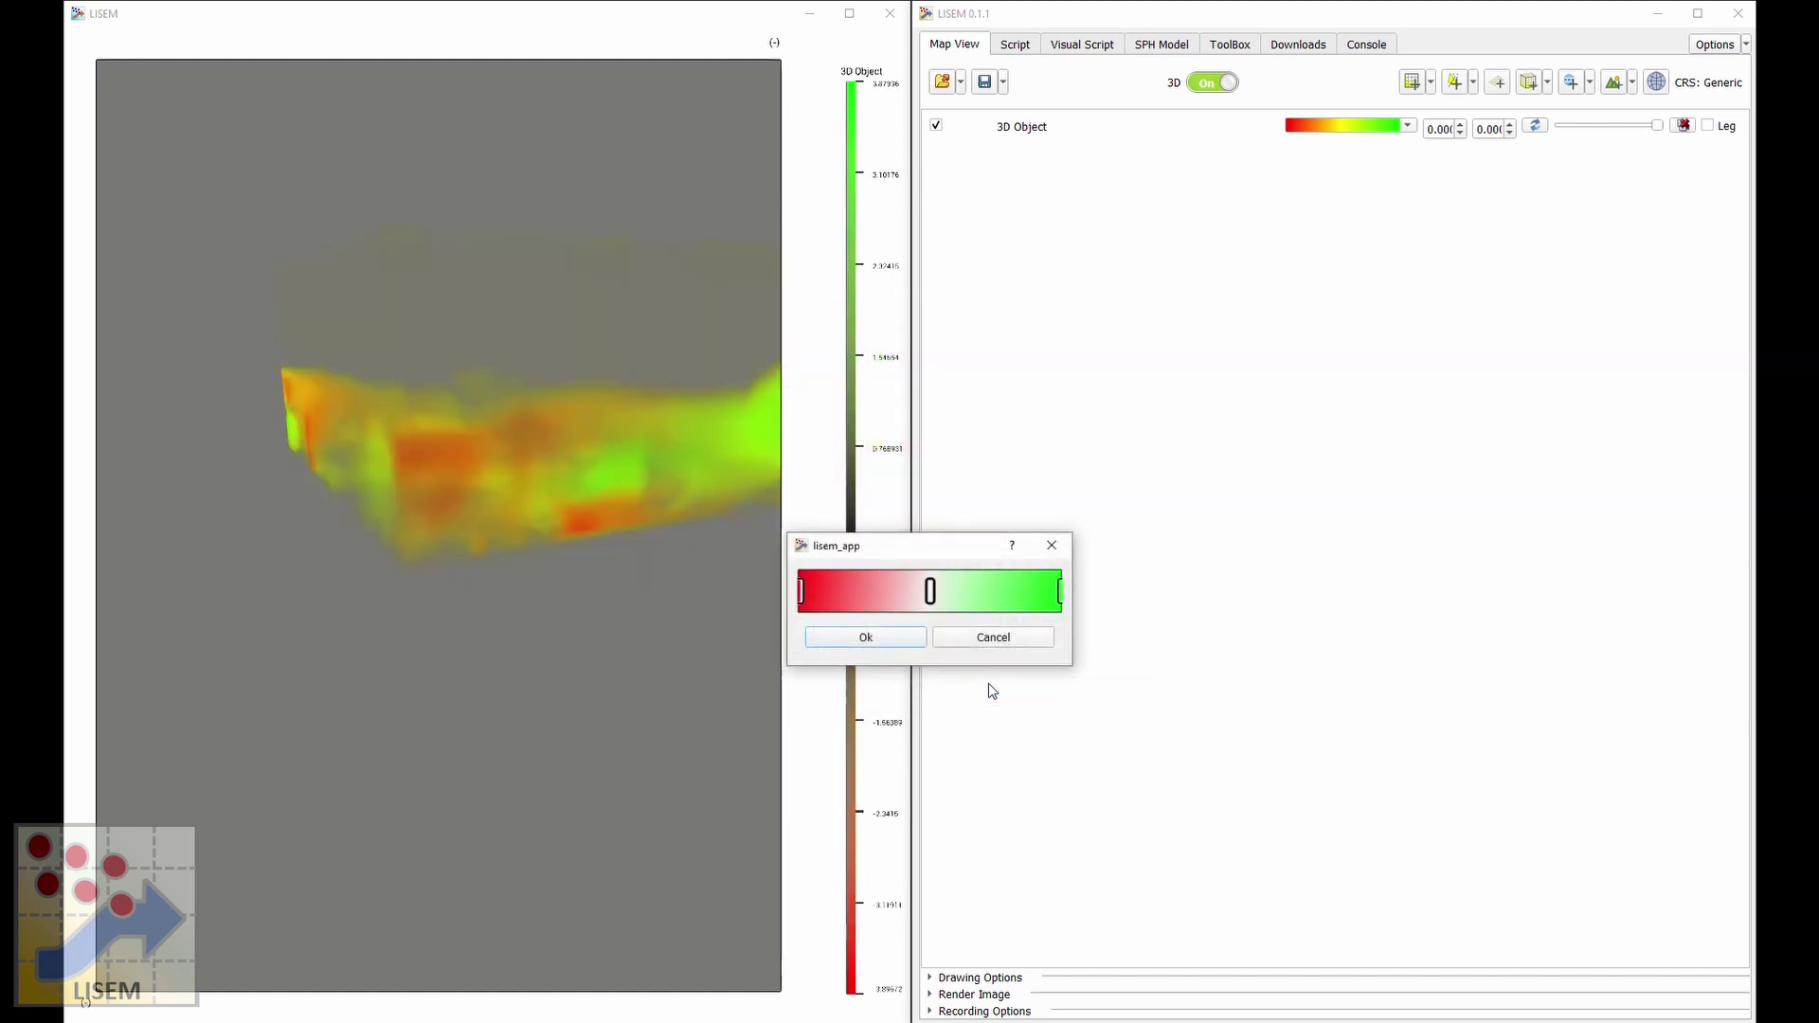
pyautogui.click(909, 637)
pyautogui.moveTo(538, 633); pyautogui.dragTo(349, 589)
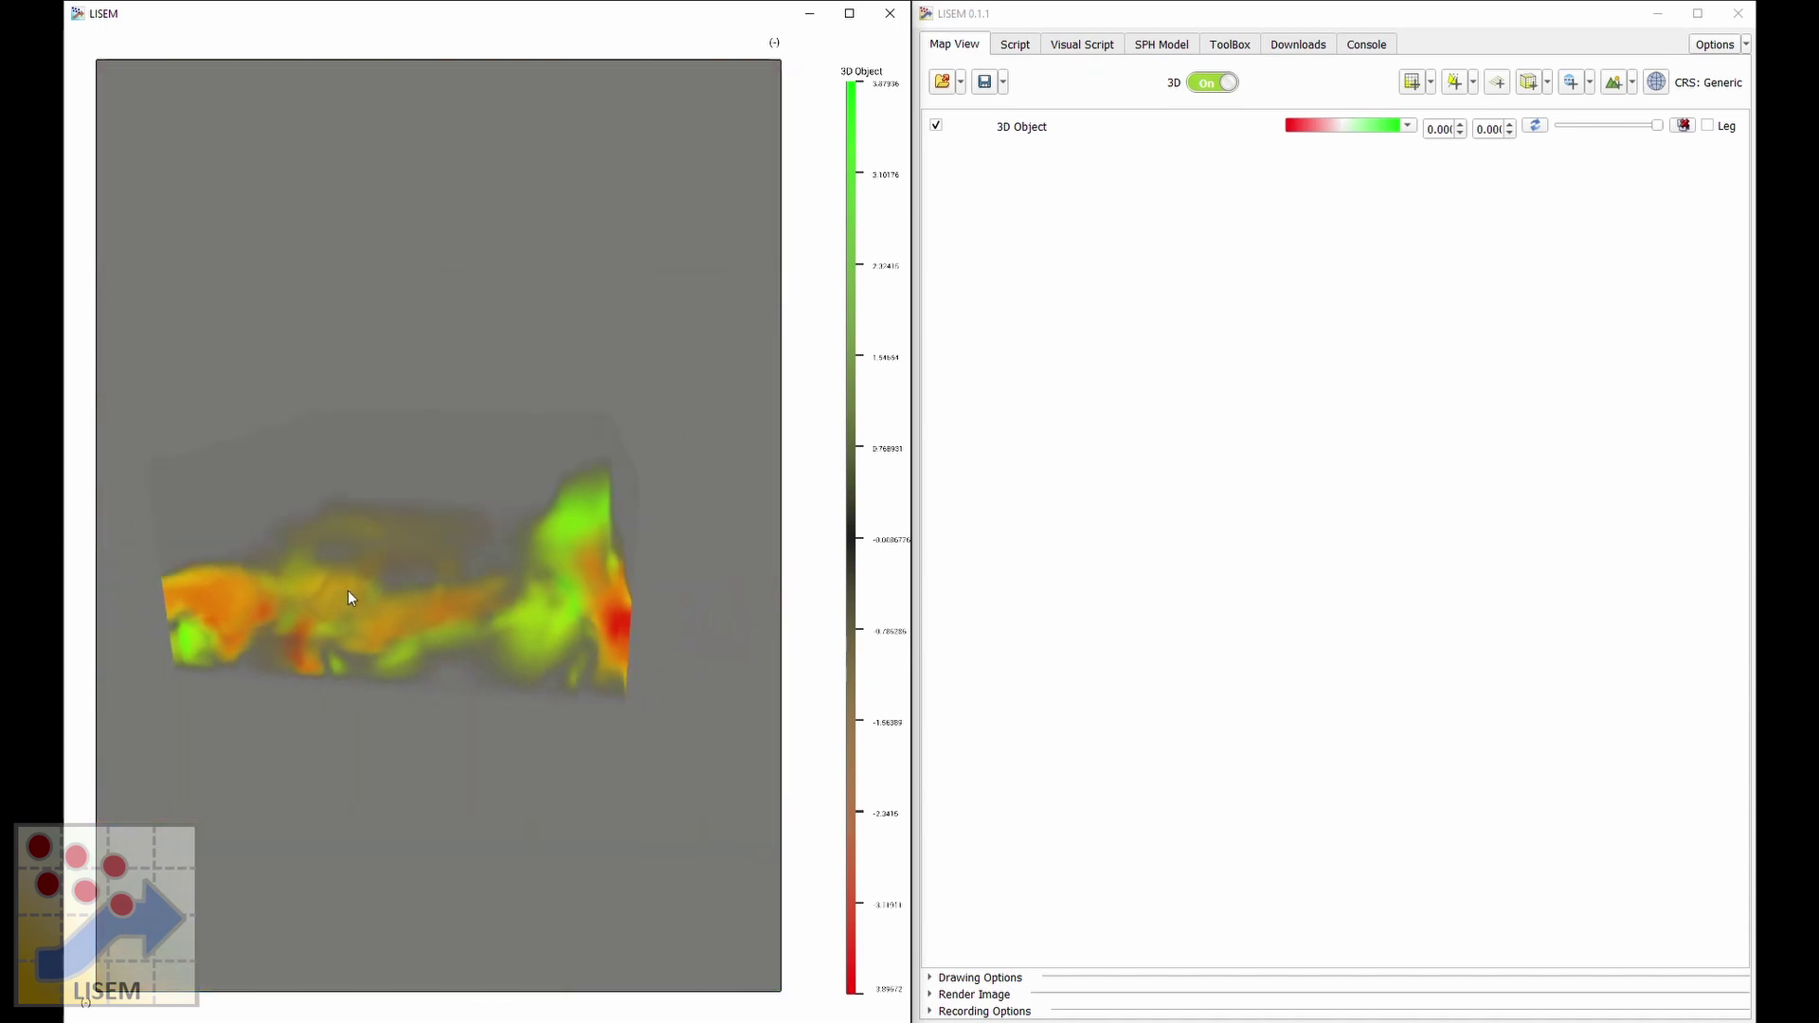
# Switch to the Script tab, leaving the translucent red-to-green volume on display.
pyautogui.click(1013, 47)
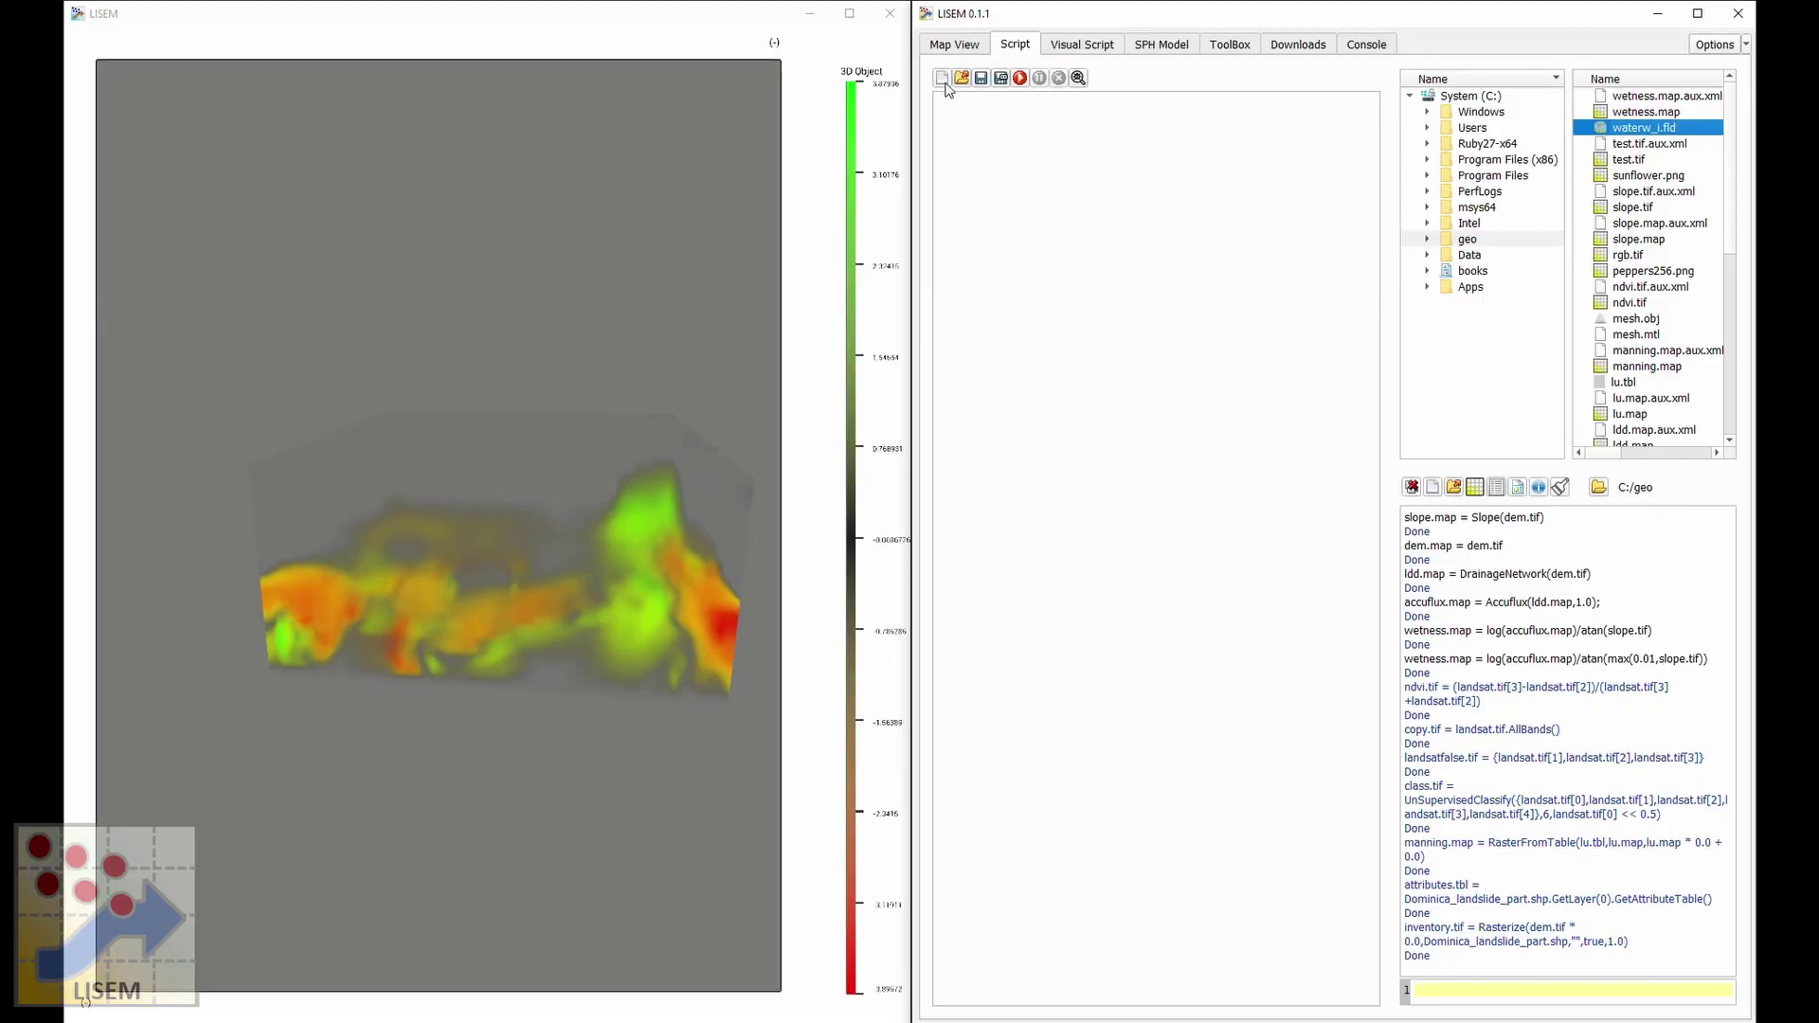
# Start a new script from the void main() template and add blank lines inside main.
pyautogui.click(942, 79)
pyautogui.click(1013, 166)
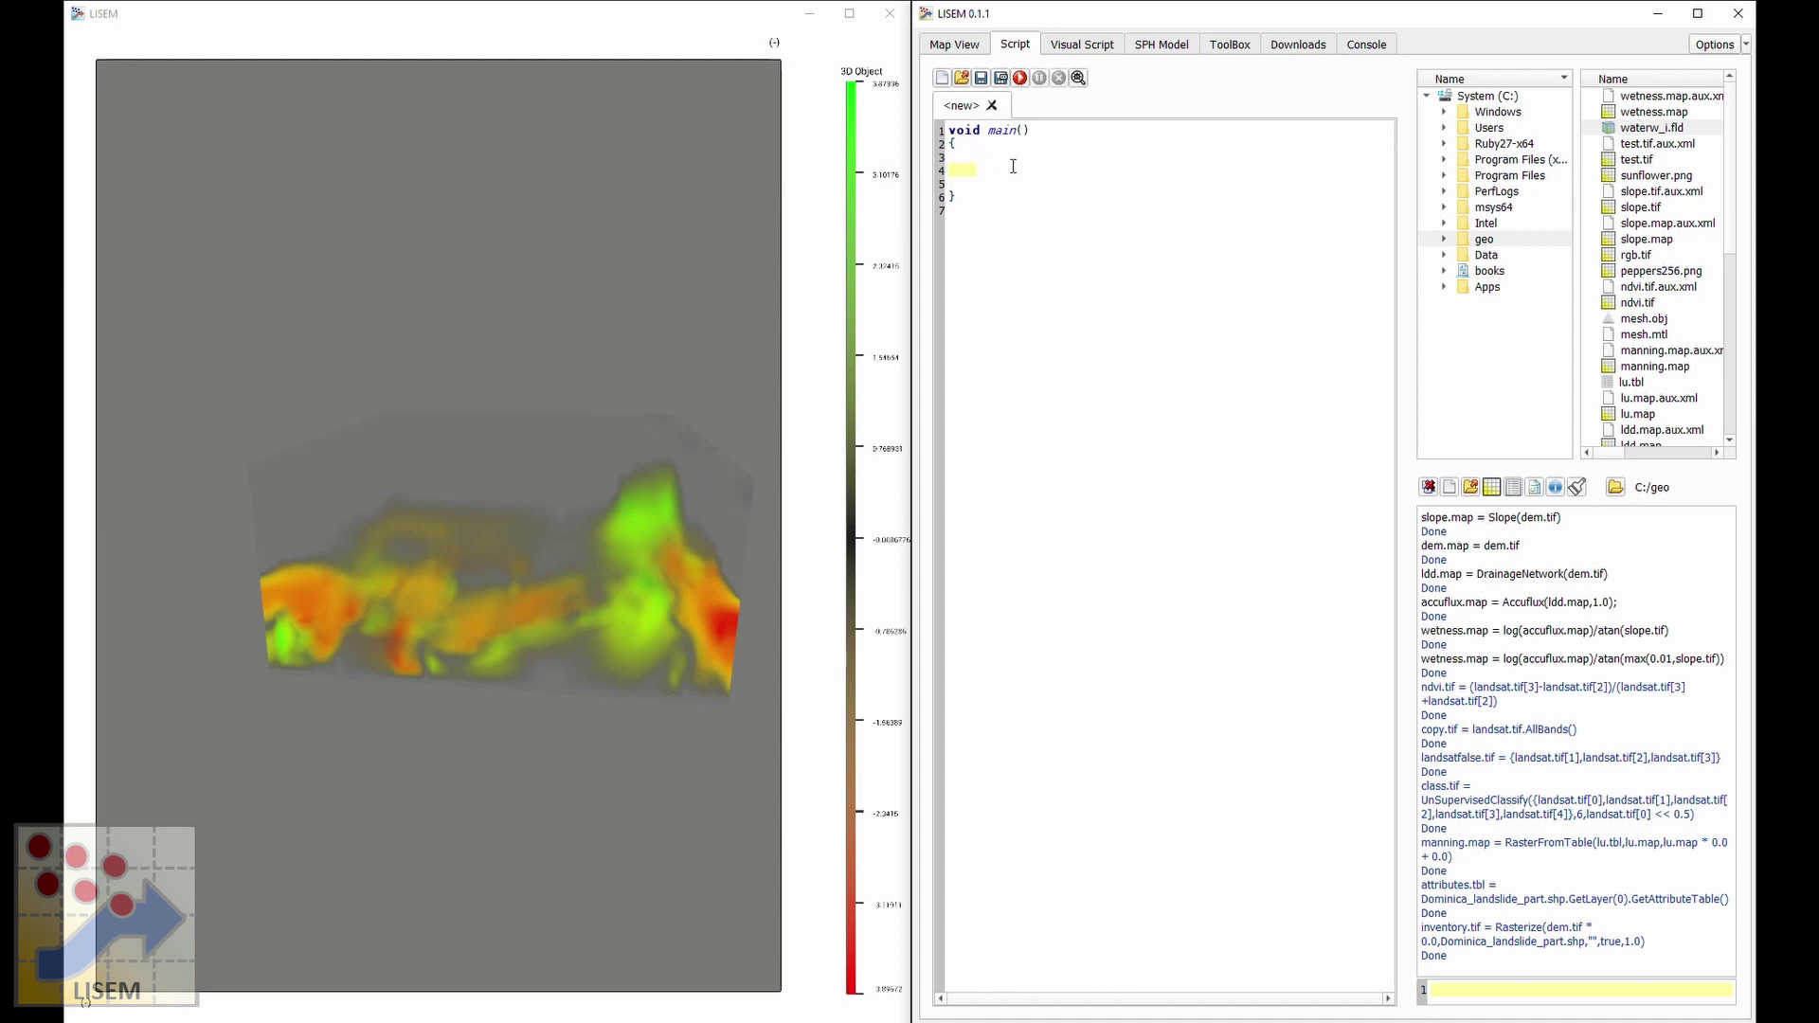
pyautogui.click(954, 145)
pyautogui.press('Return')
pyautogui.press('Return')
pyautogui.click(1035, 197)
# Save the script as sph2.script instead of sph.script, replacing the existing sph2.script.
pyautogui.hotkey('ctrl', 's')
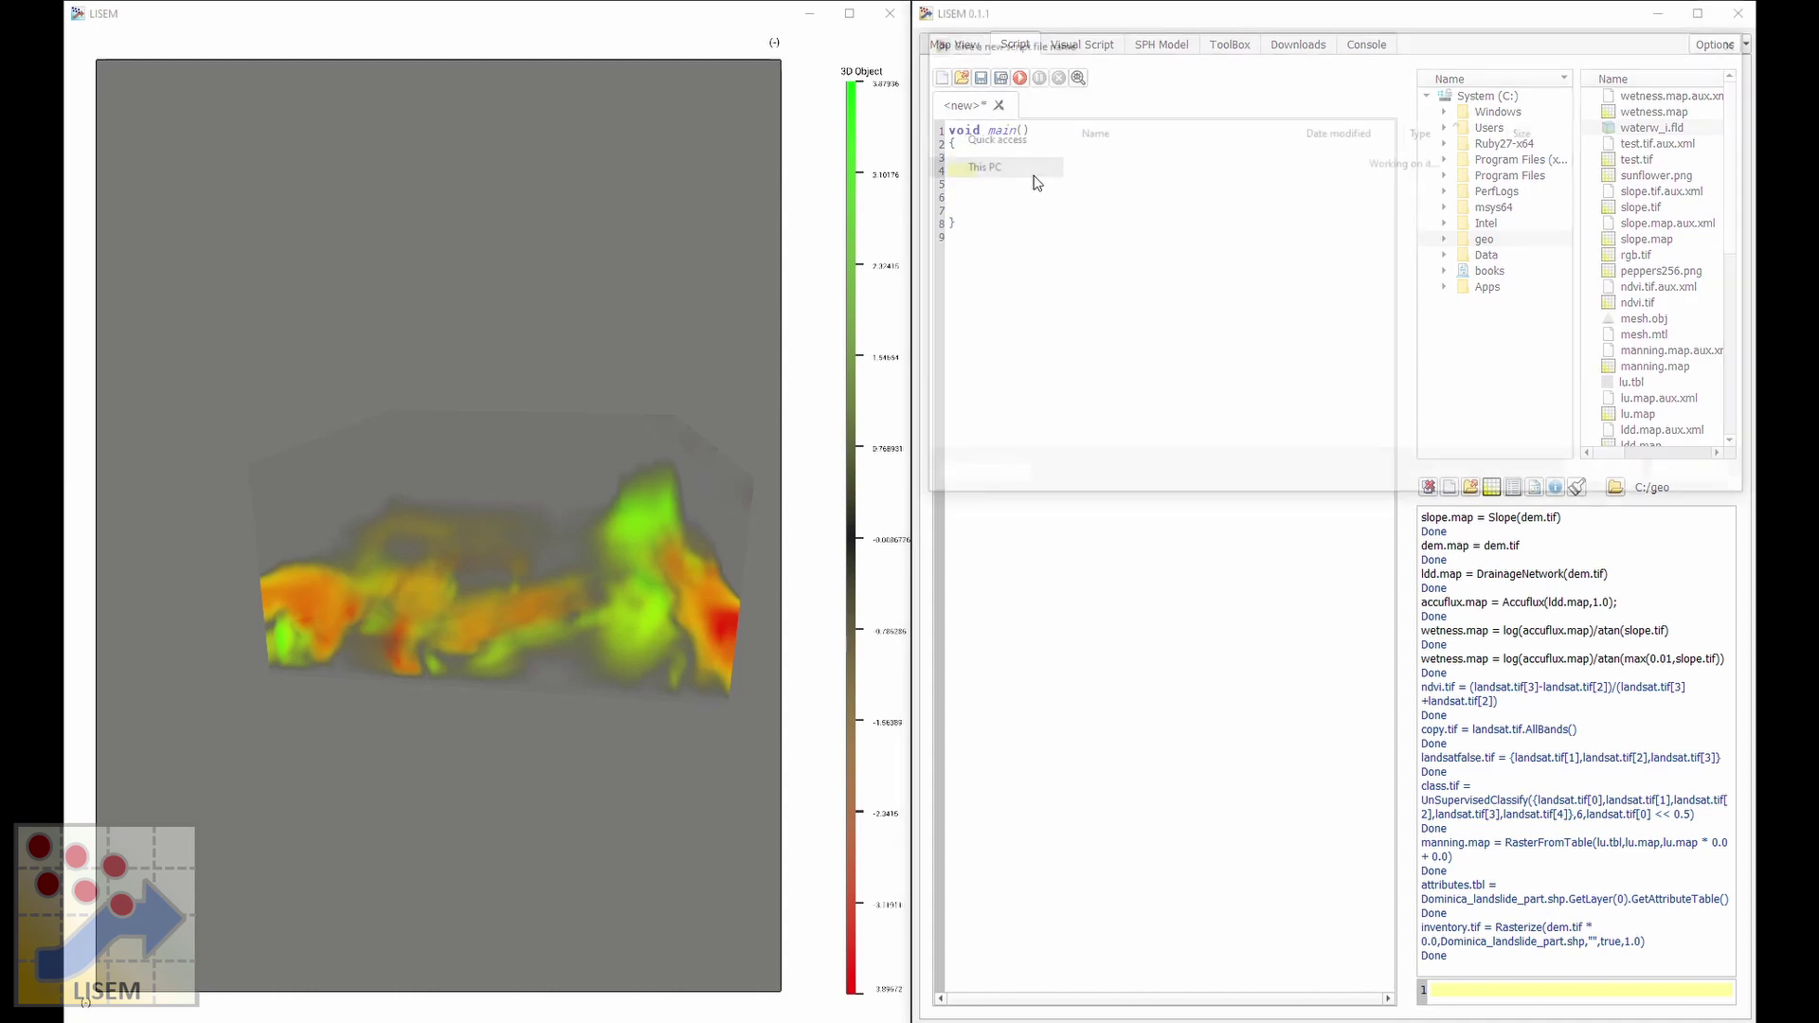
pyautogui.moveTo(1179, 57); pyautogui.dragTo(238, 306)
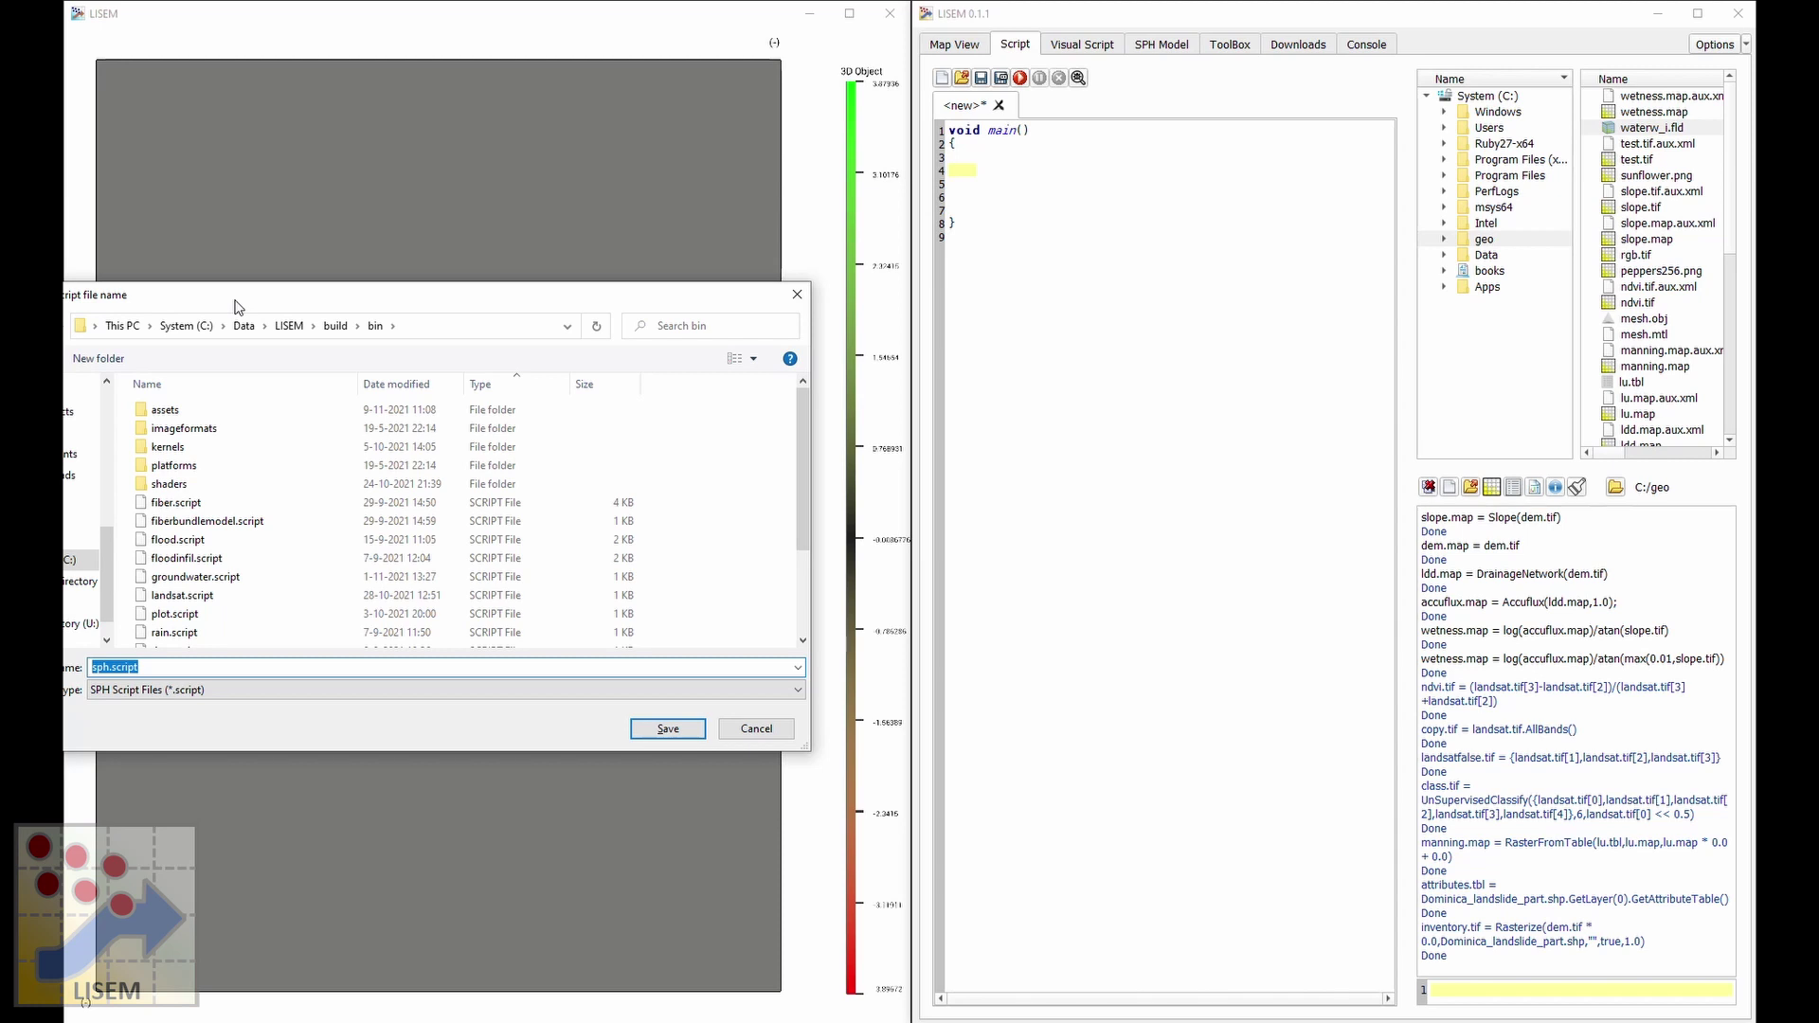
pyautogui.moveTo(238, 306); pyautogui.dragTo(771, 294)
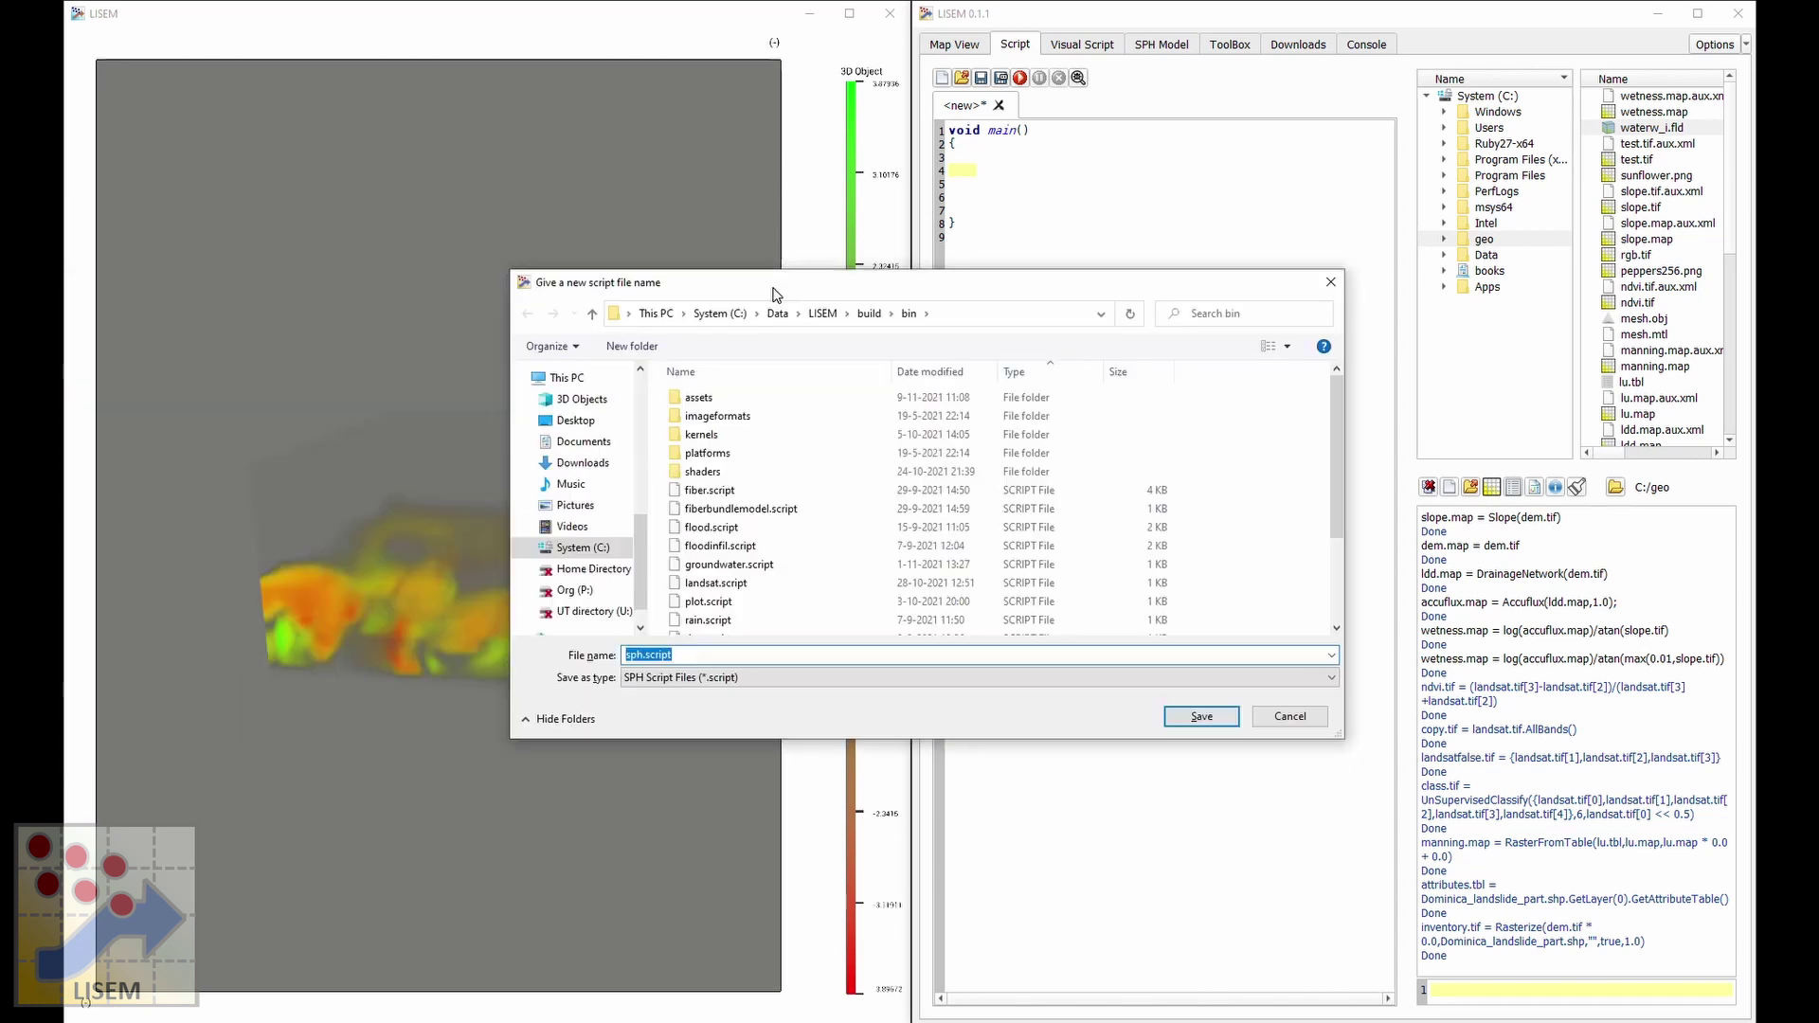
pyautogui.click(1201, 716)
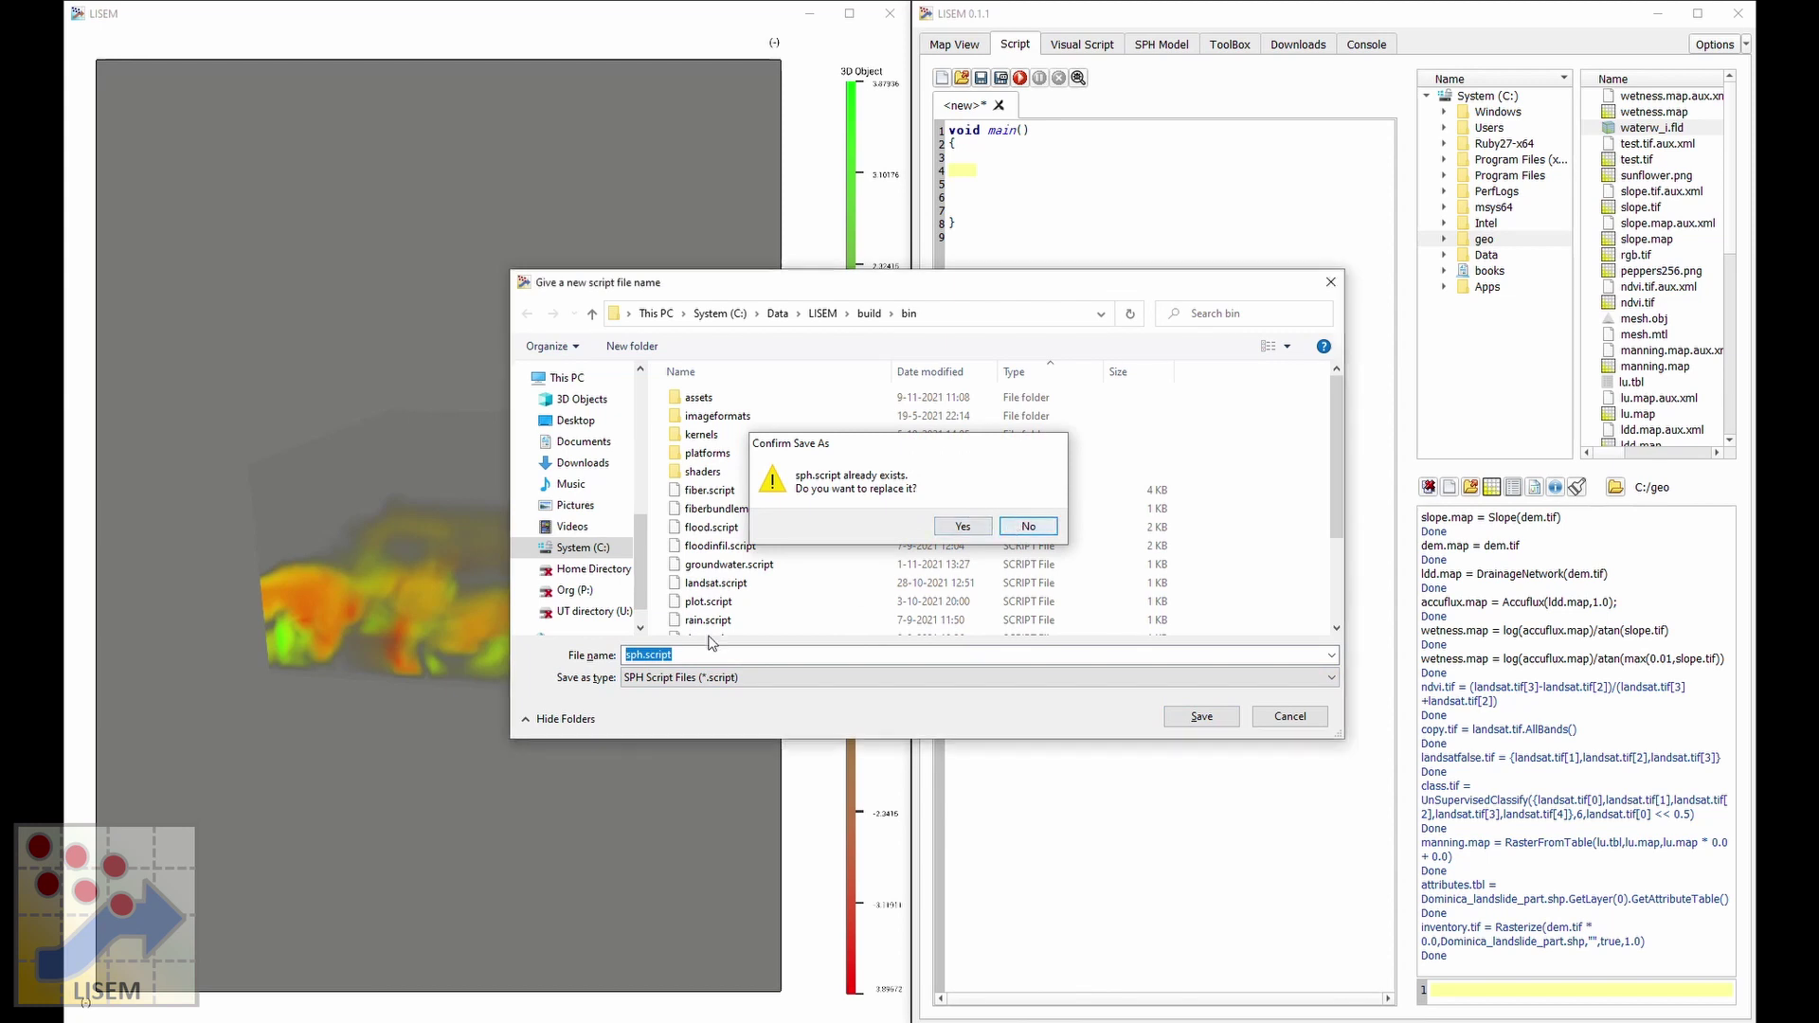
pyautogui.click(1026, 526)
pyautogui.click(643, 655)
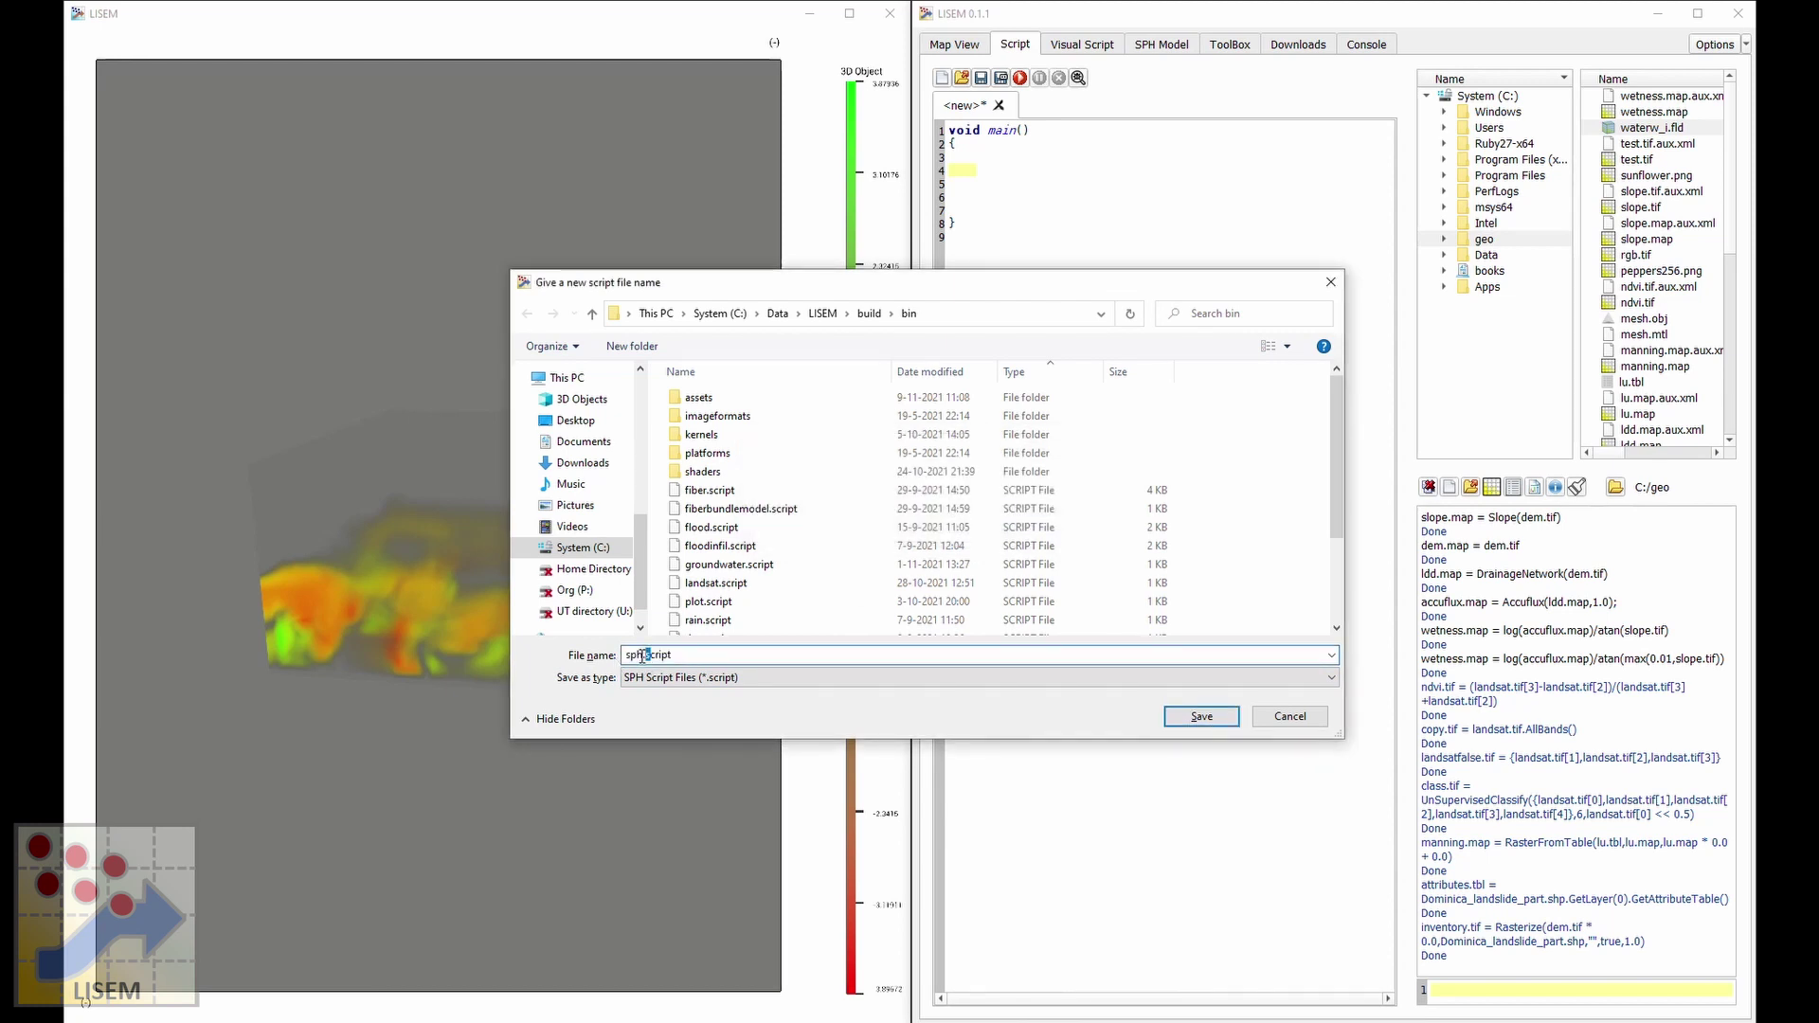
pyautogui.write('2')
pyautogui.click(1200, 716)
pyautogui.click(962, 526)
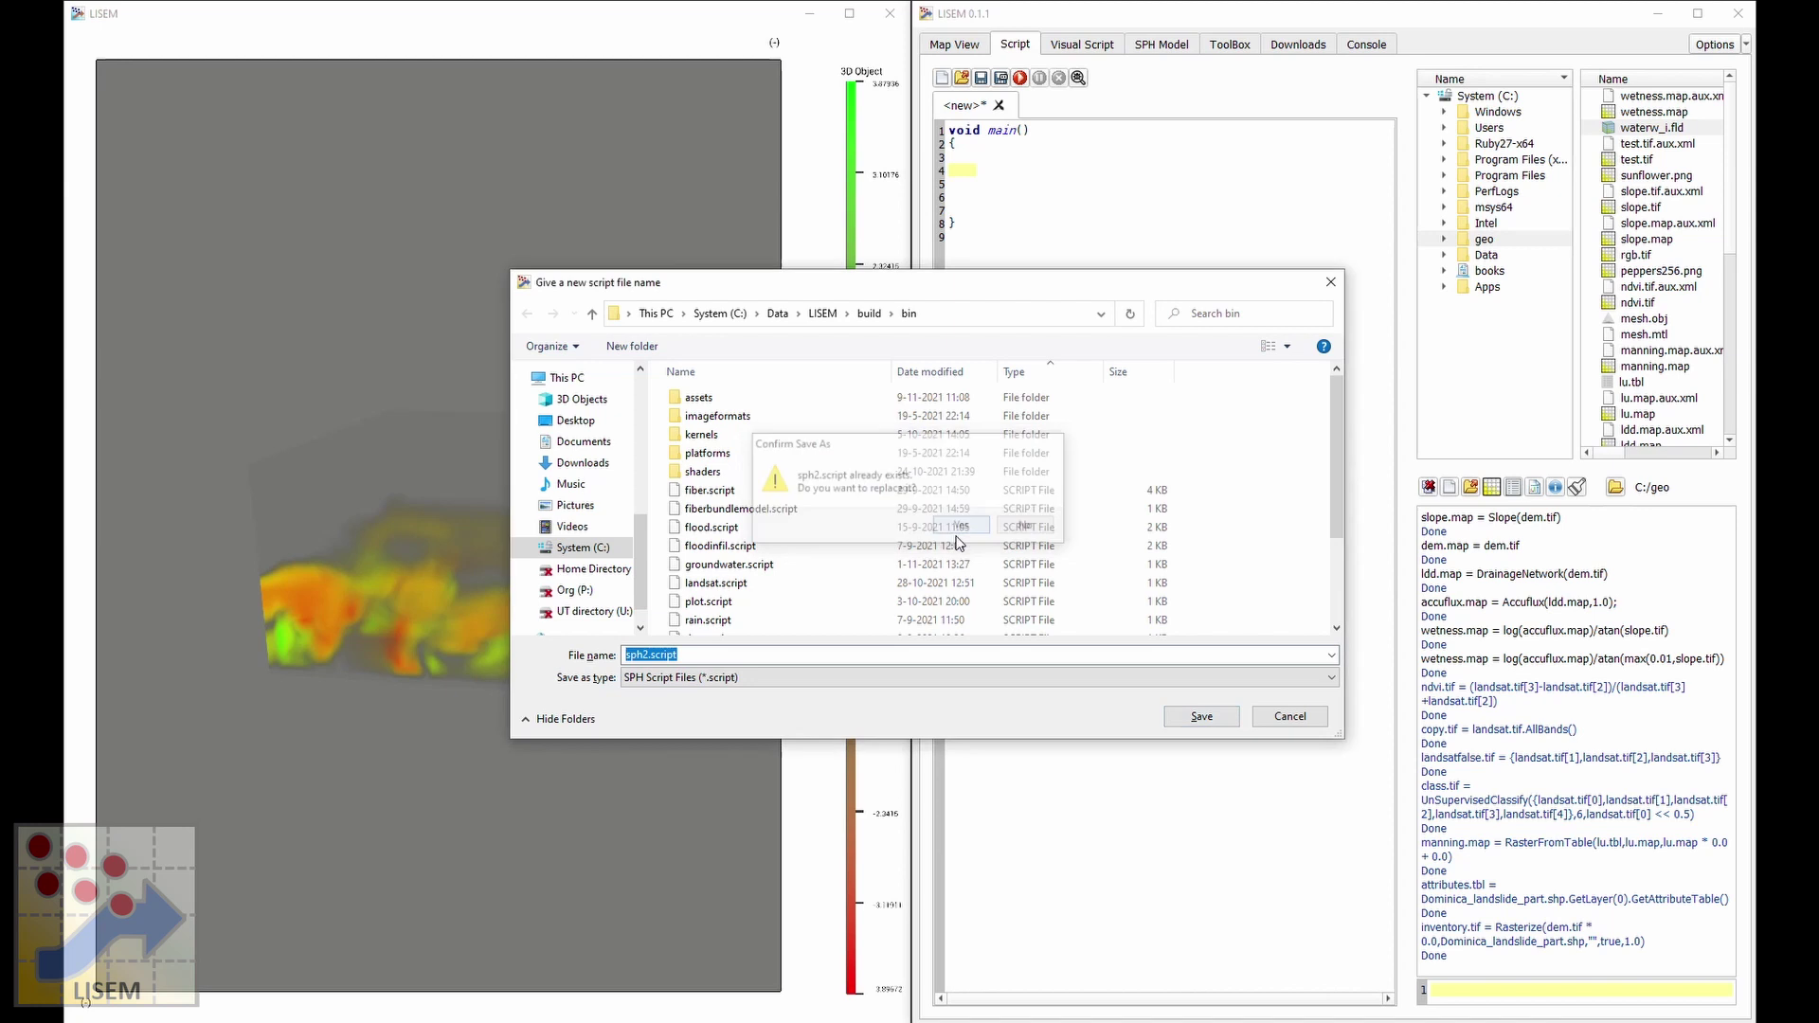
pyautogui.click(1030, 153)
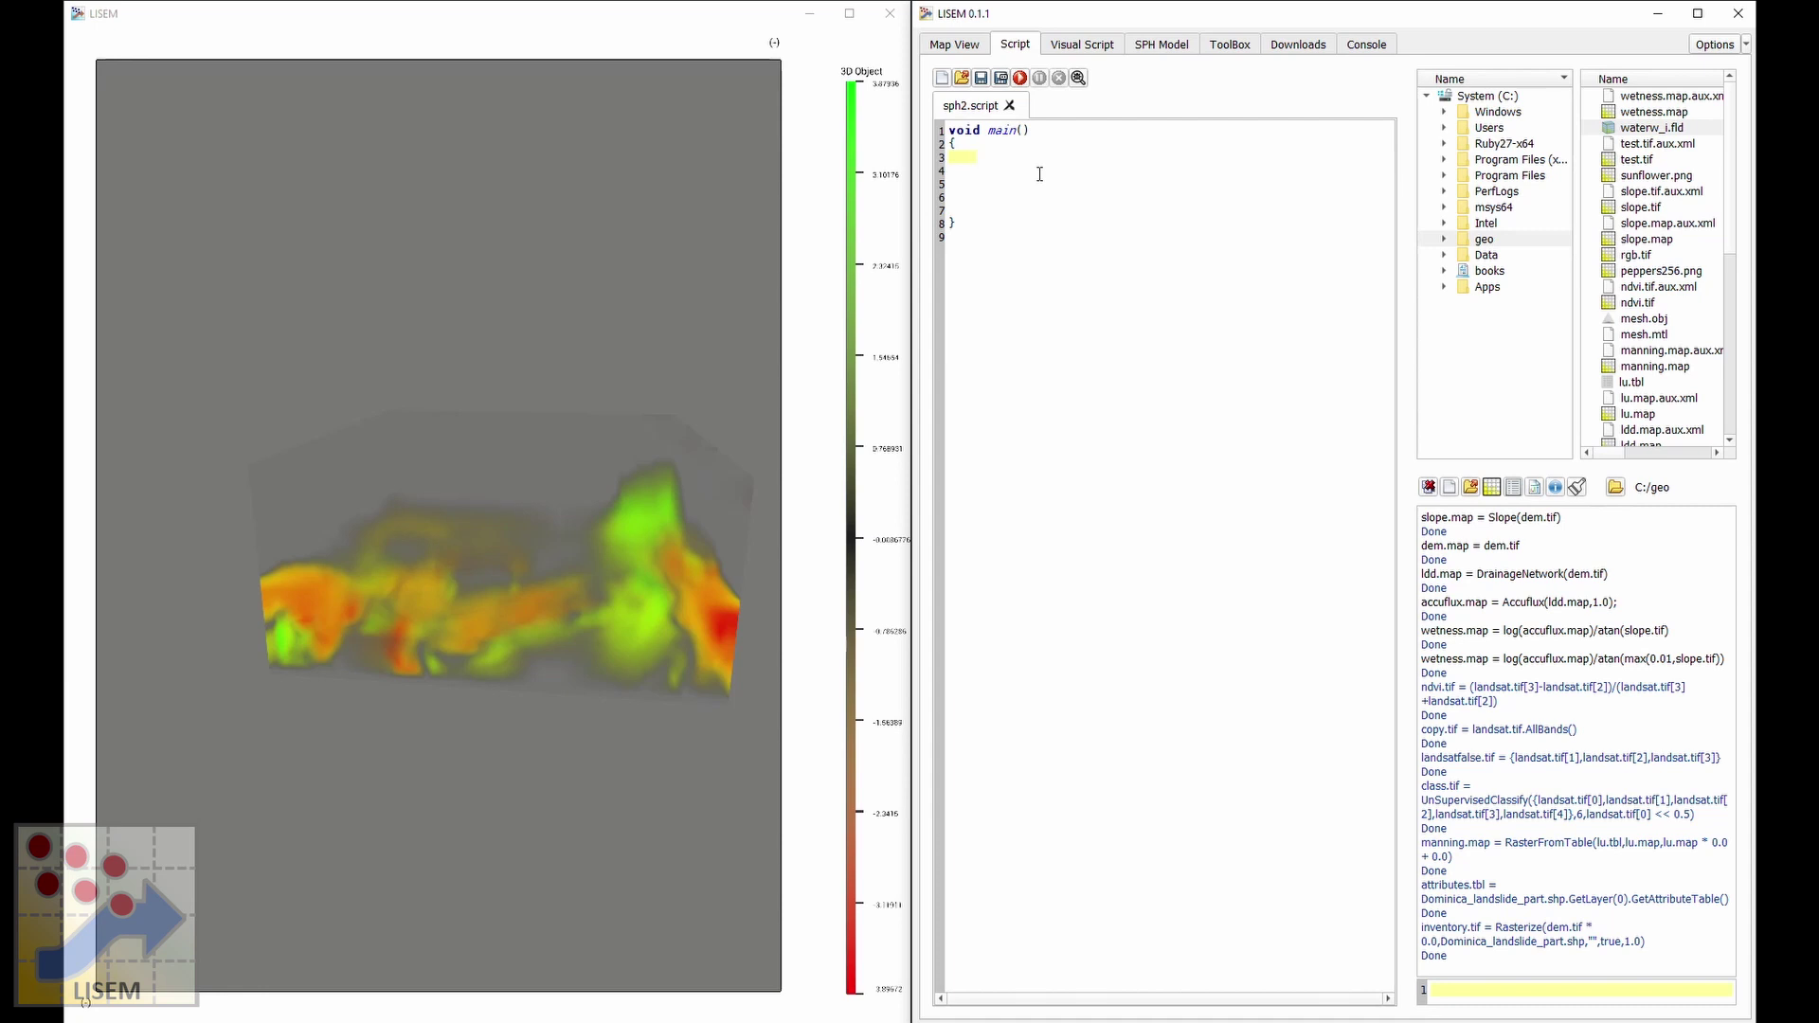
# Write a '//Hello world example' comment and a Print("Hello World"); line in main.
pyautogui.write('//Hello world example')
pyautogui.press('Return')
pyautogui.write('Print("")')
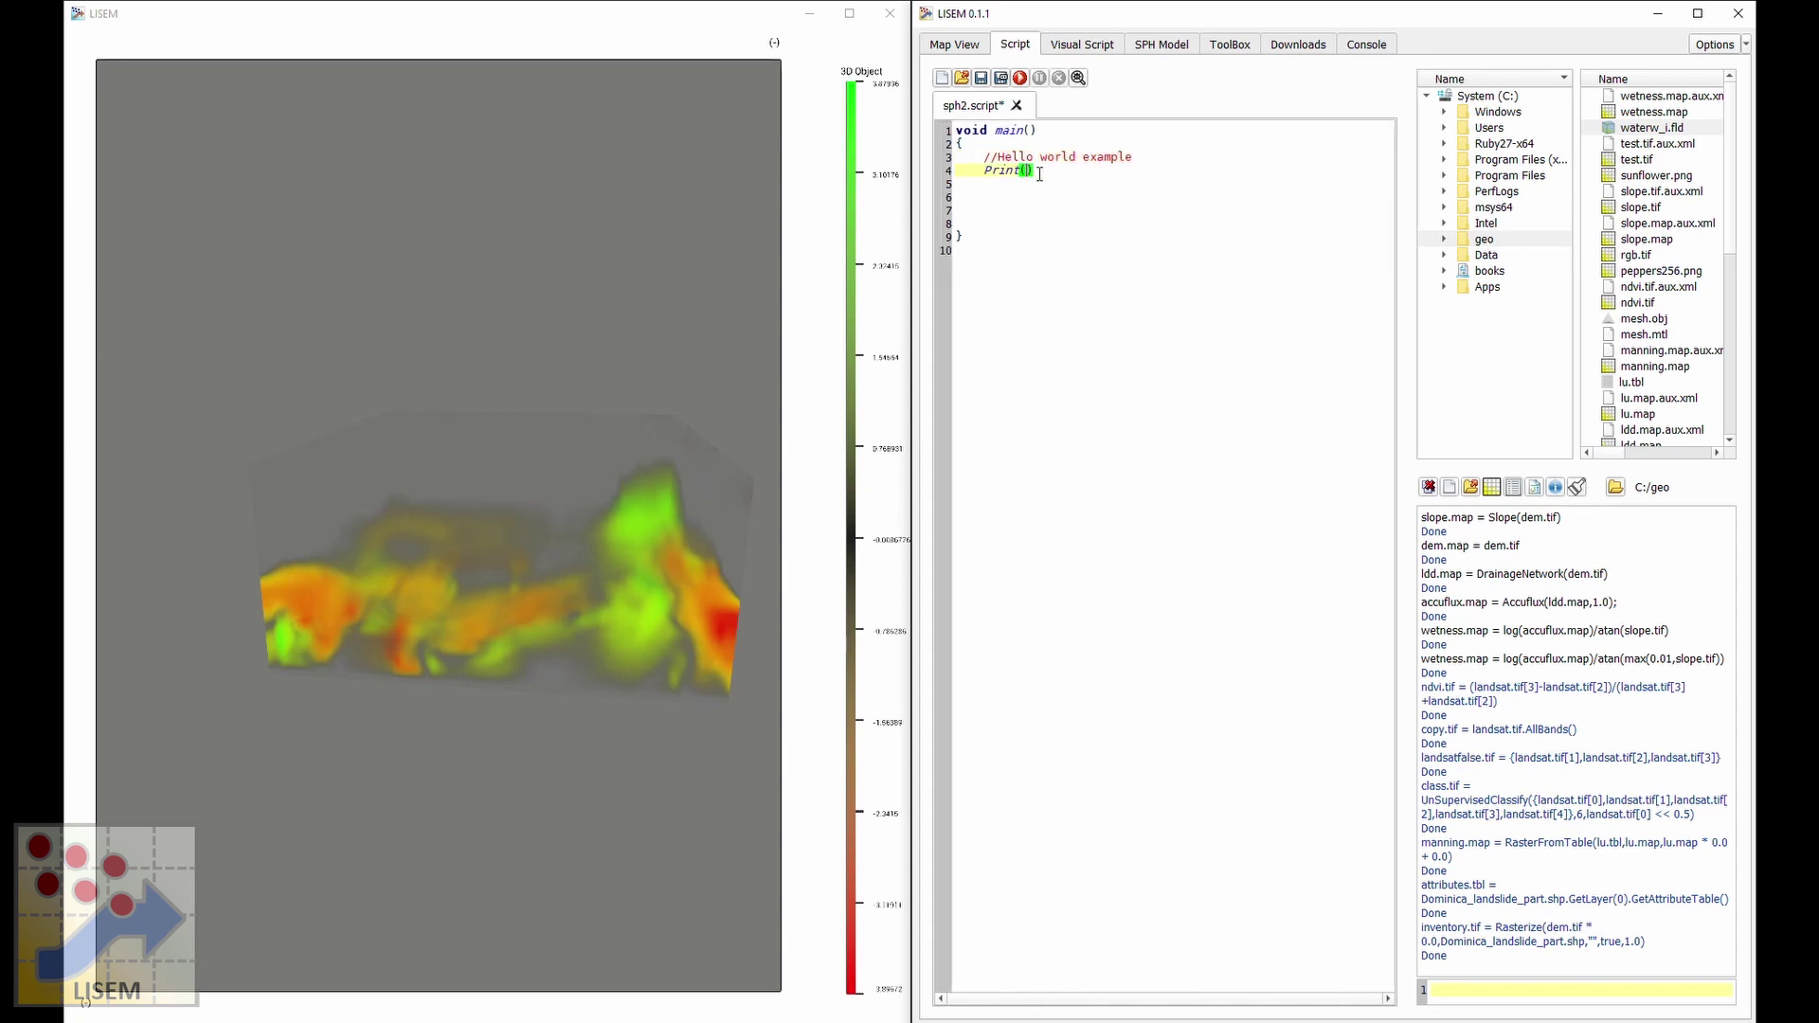
pyautogui.write('Hello World"')
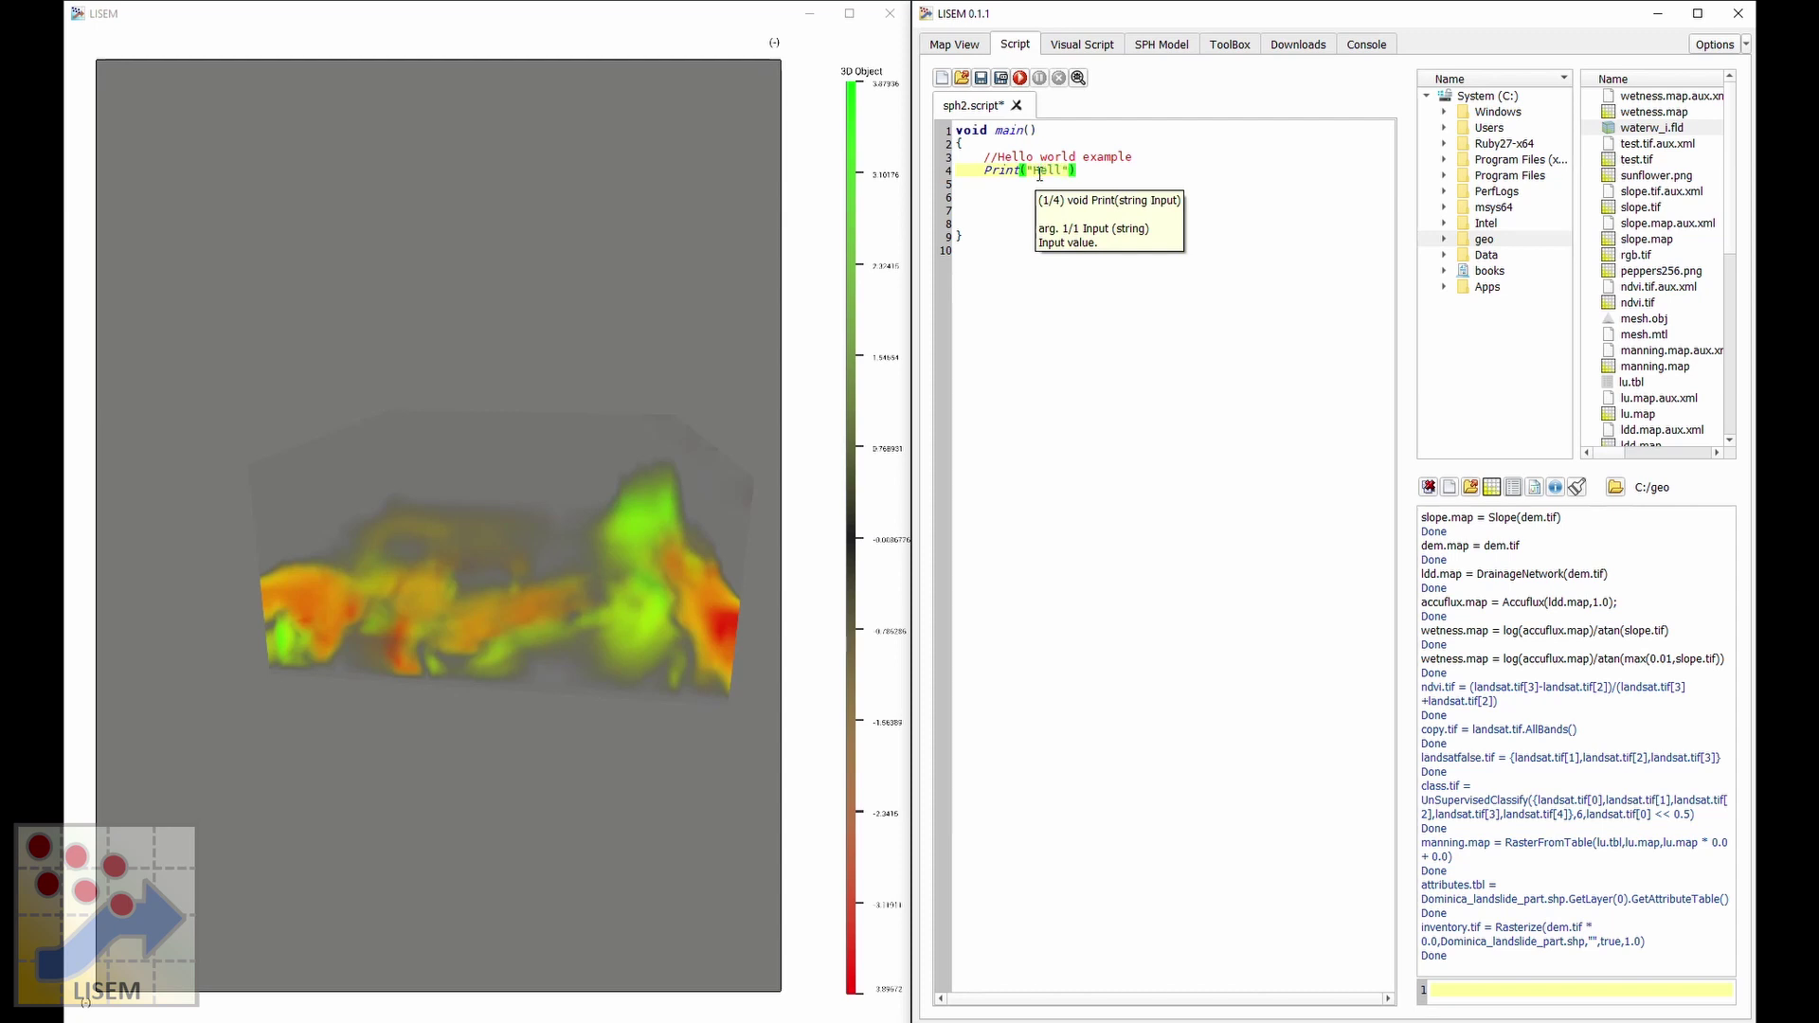
pyautogui.press('Delete')
pyautogui.press('Delete')
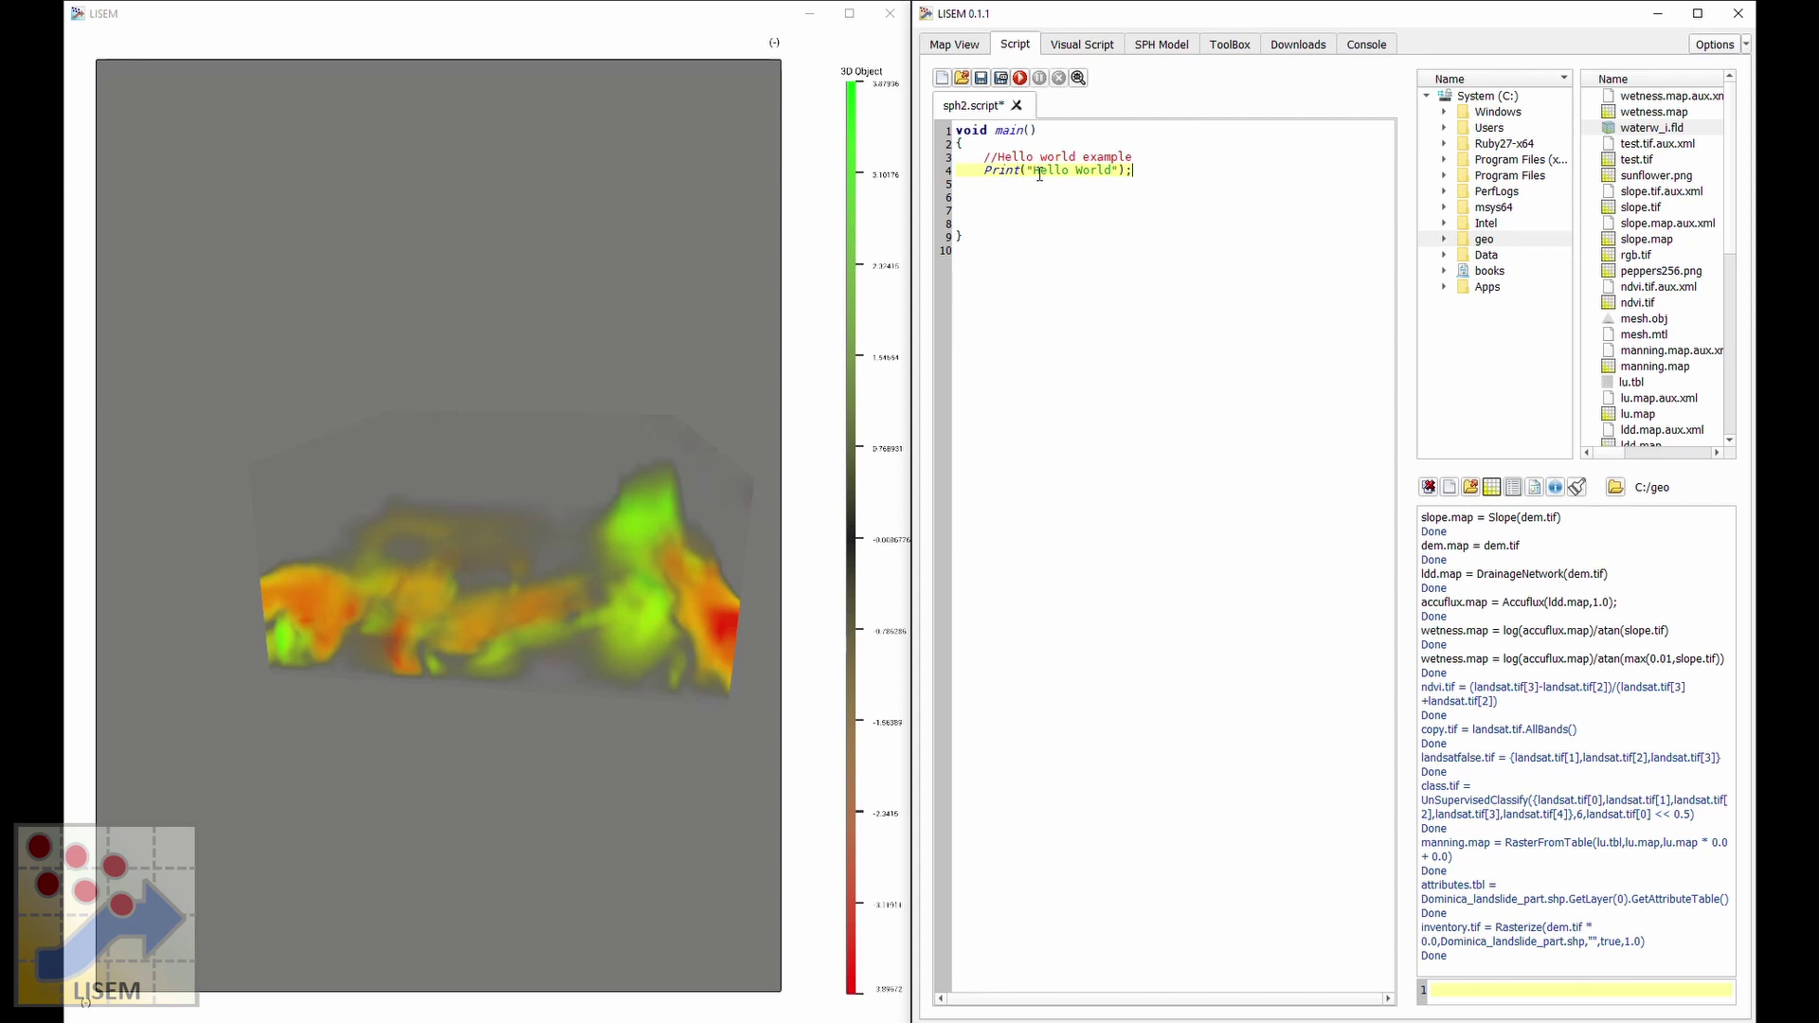
# Save and run sph2.script, then select the Hello World output in the console.
pyautogui.hotkey('ctrl', 's')
pyautogui.press('F5')
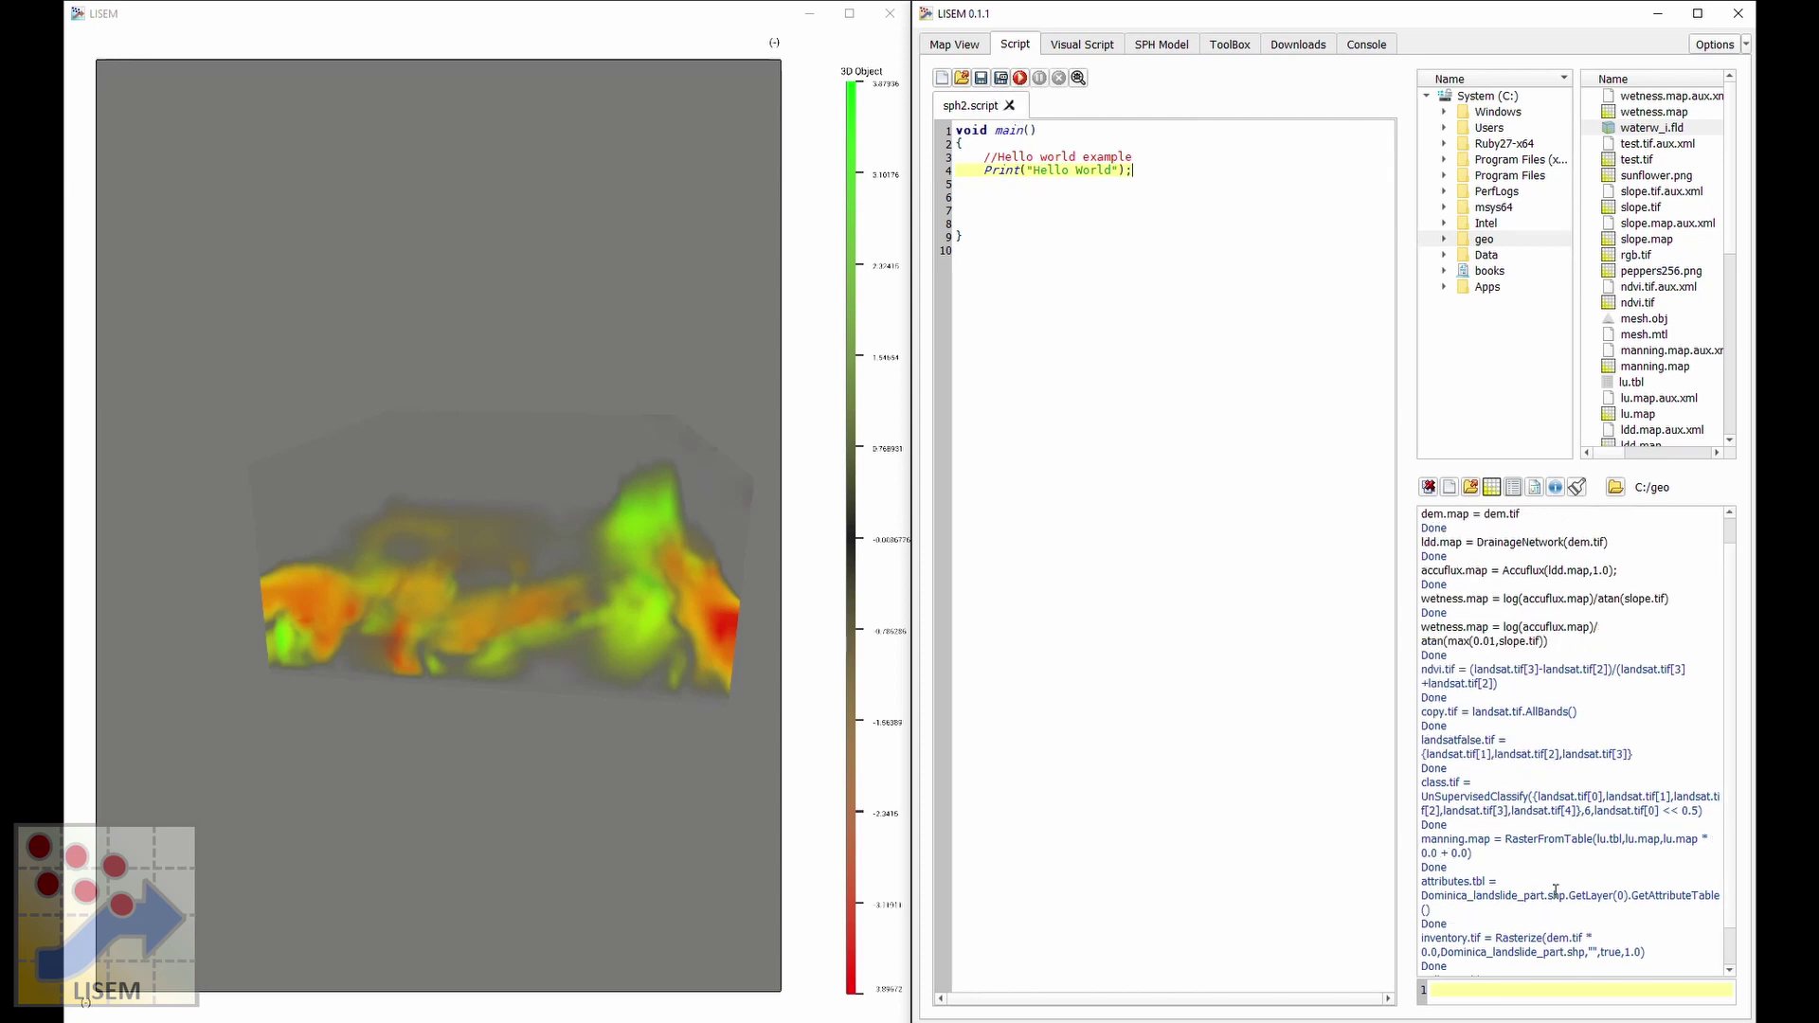
pyautogui.moveTo(1458, 949); pyautogui.dragTo(1459, 950)
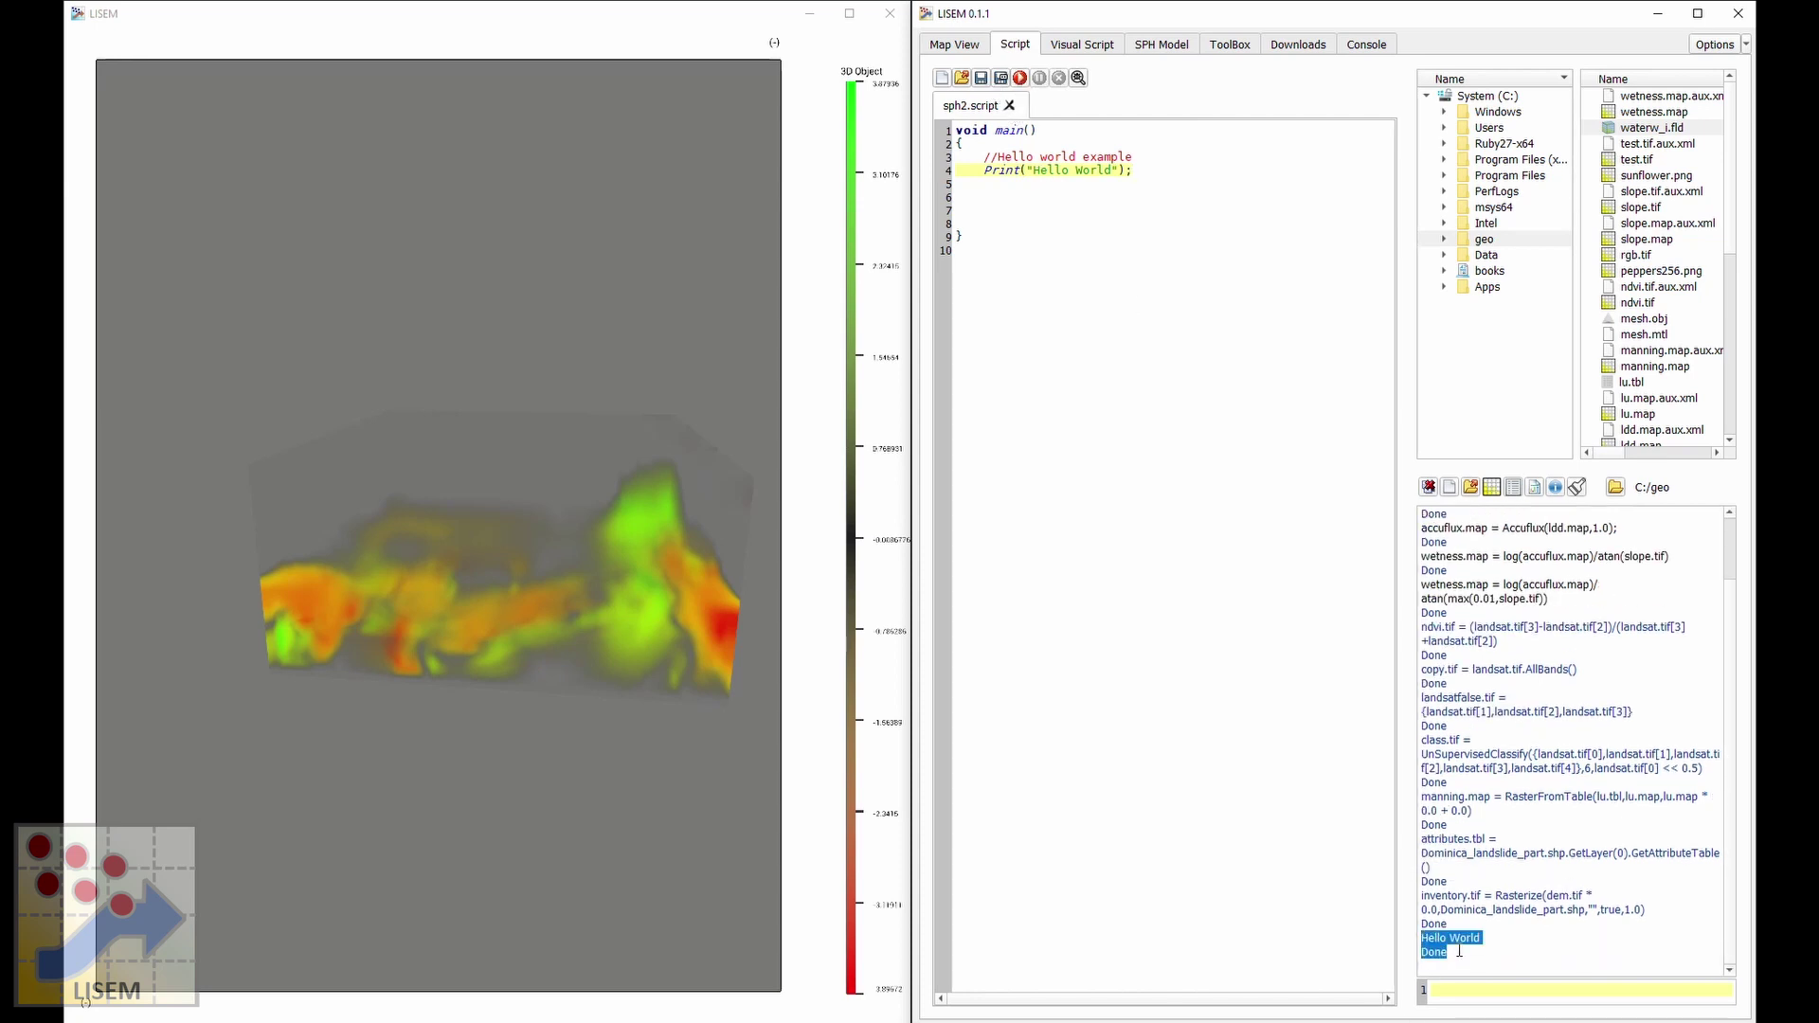